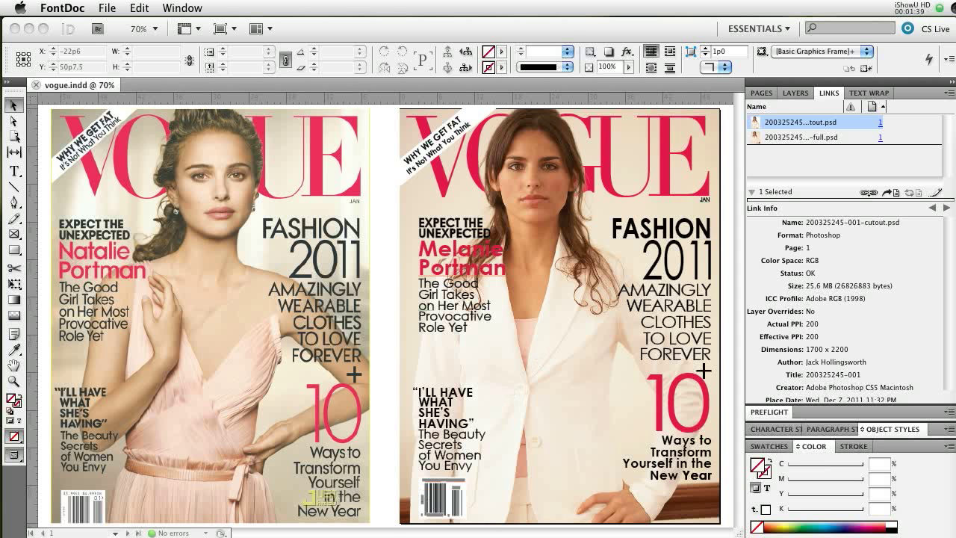
key("super+Tab")
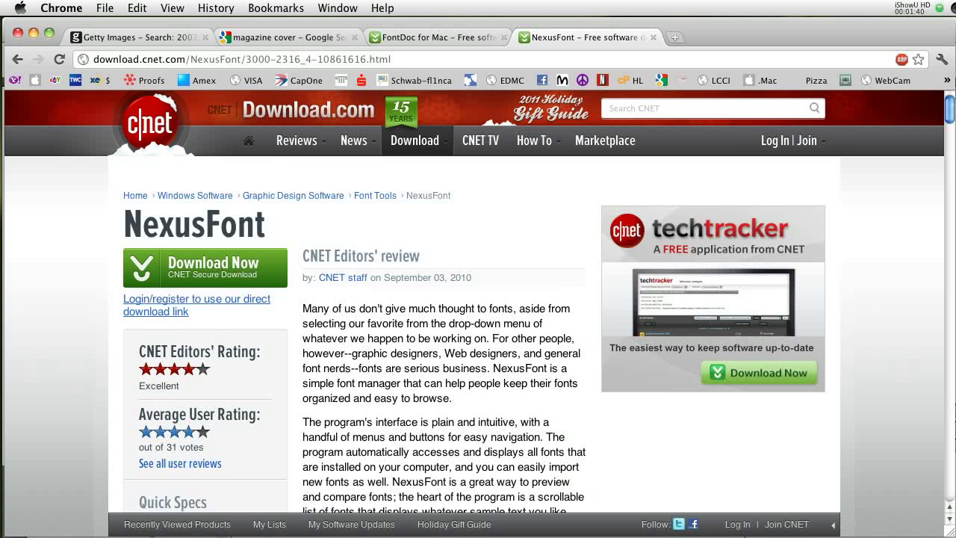
left_click(147, 41)
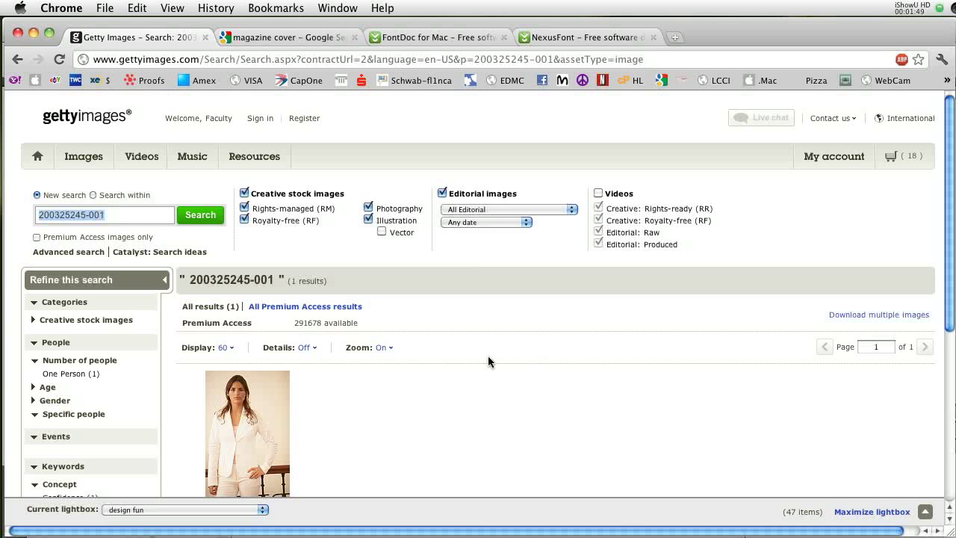
scroll(499, 382, "down", 1)
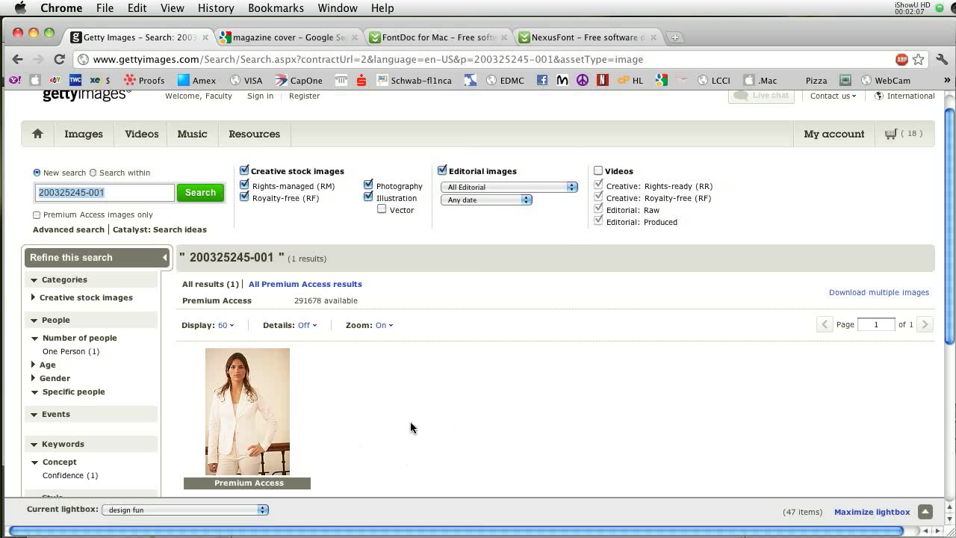
Sign in to Getty Images with the prefilled username by entering the account password
left_click(260, 98)
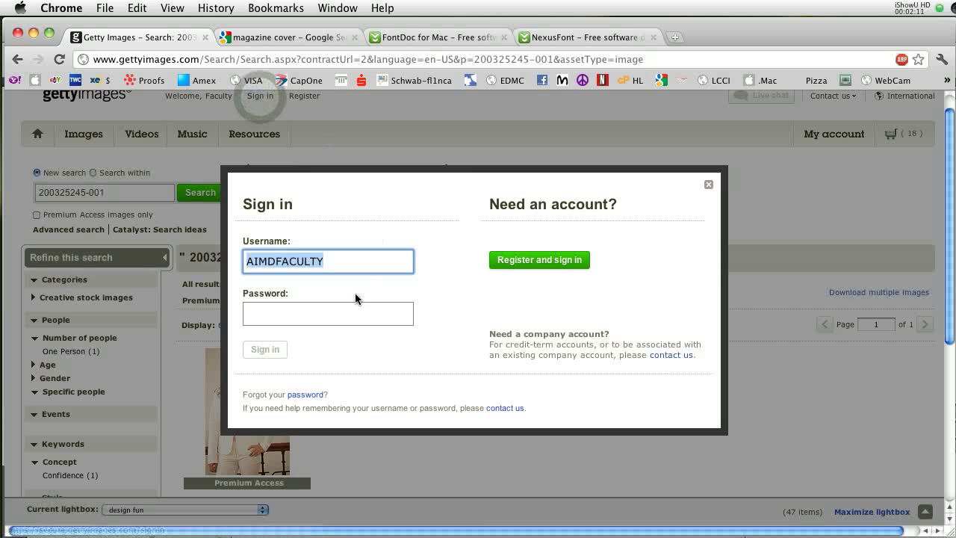
left_click(314, 319)
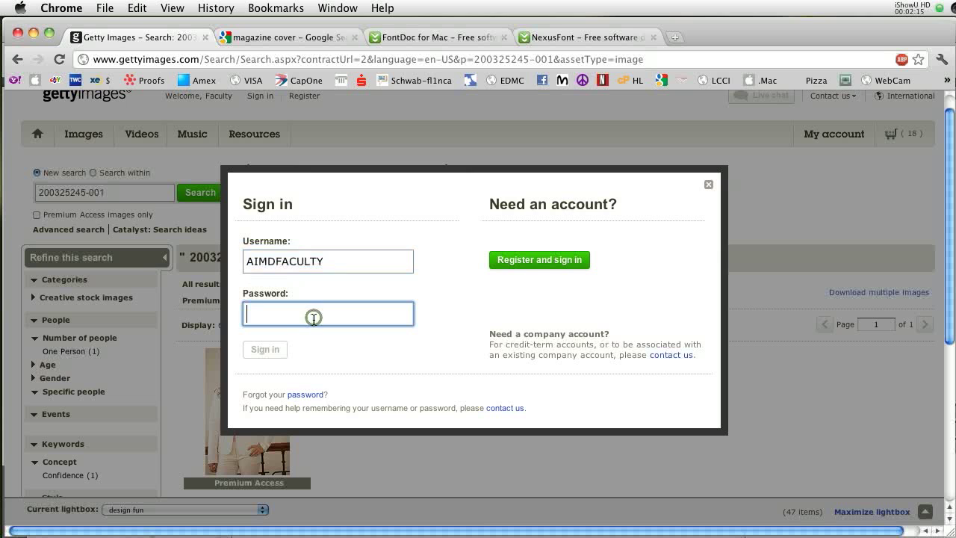
type("•••••")
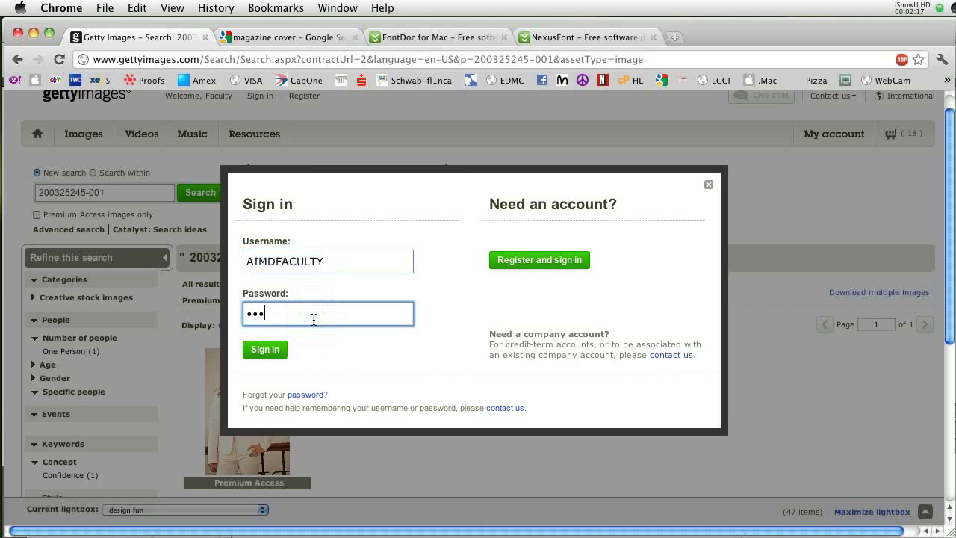
type("•••")
left_click(266, 351)
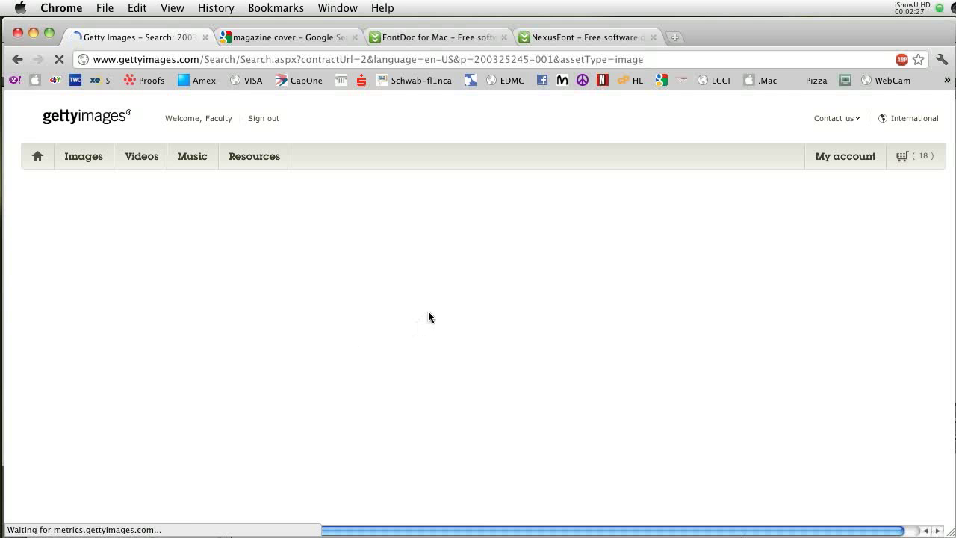
scroll(430, 328, "down", 1)
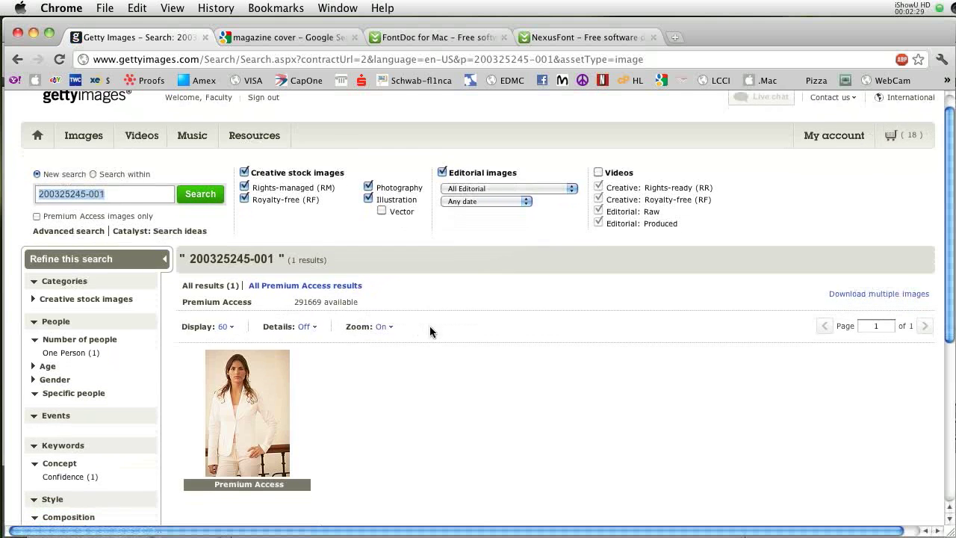
scroll(429, 331, "down", 1)
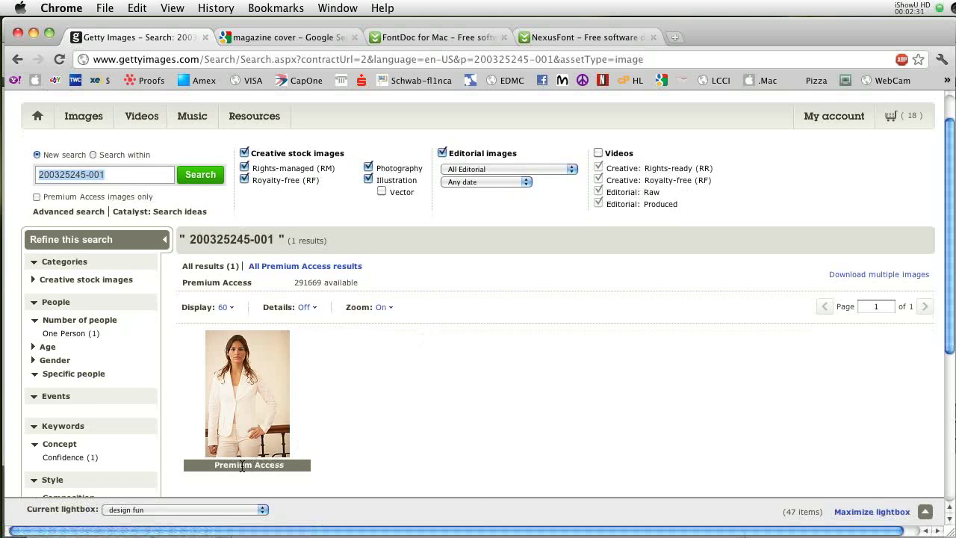
mouse_move(245, 464)
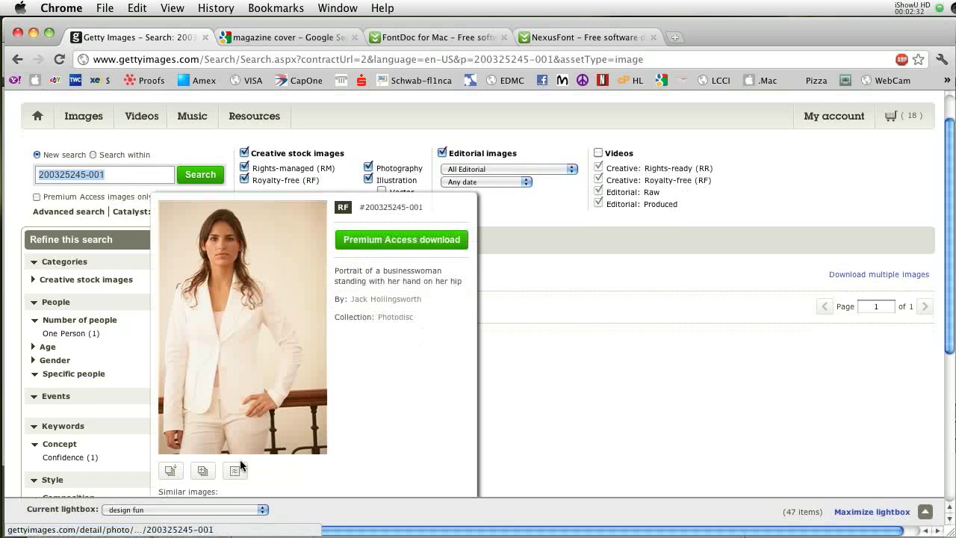
left_click(397, 240)
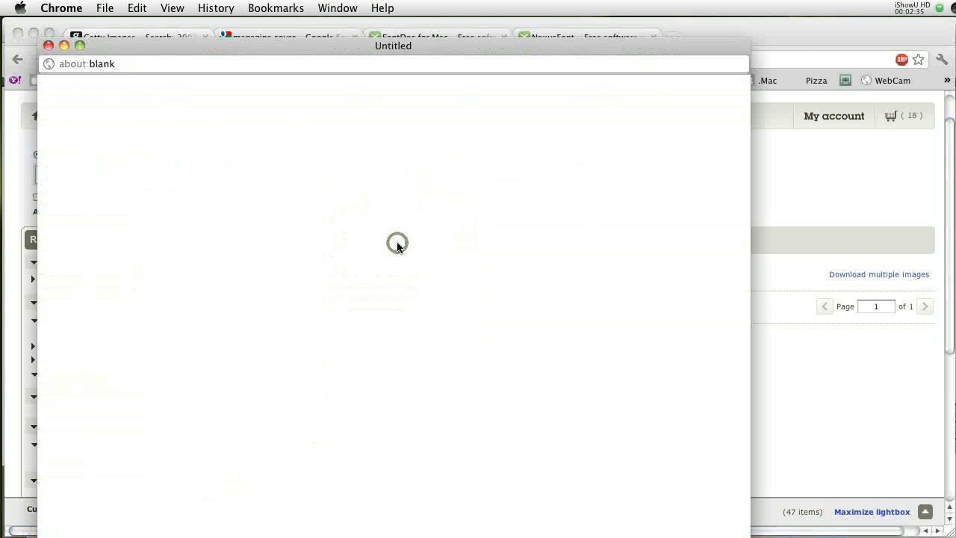
left_click_drag(511, 48, 537, 33)
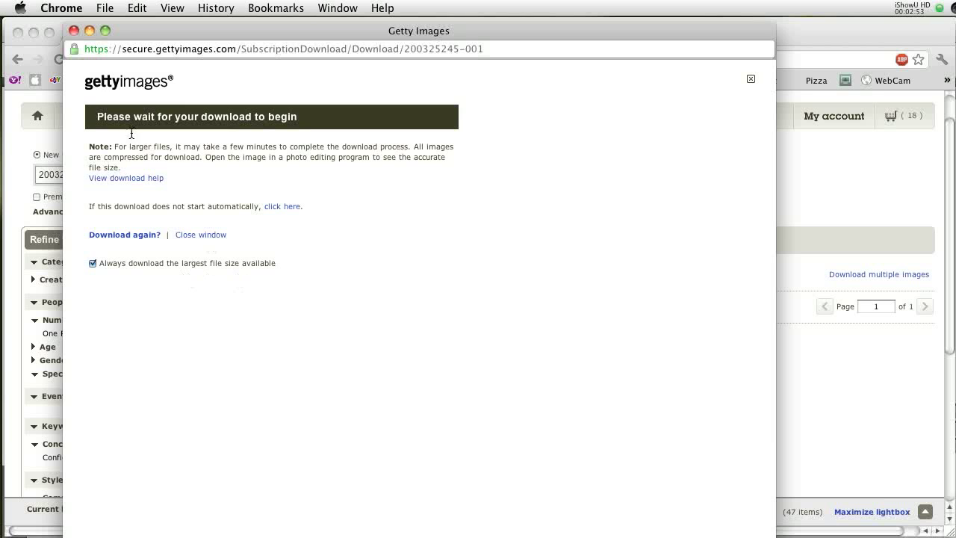
left_click(73, 30)
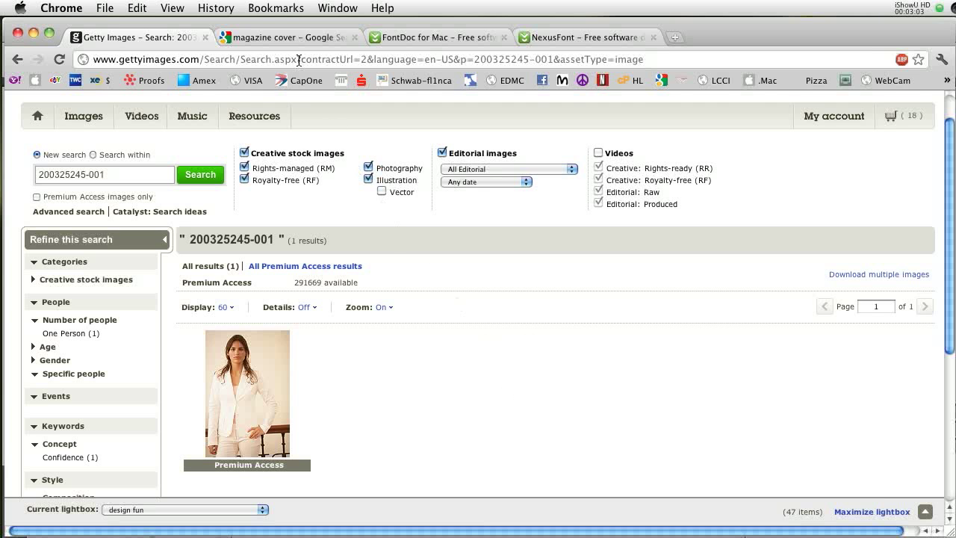
Go to the Google search for "magazine cover", rerun it and show the image results in any size
left_click(266, 43)
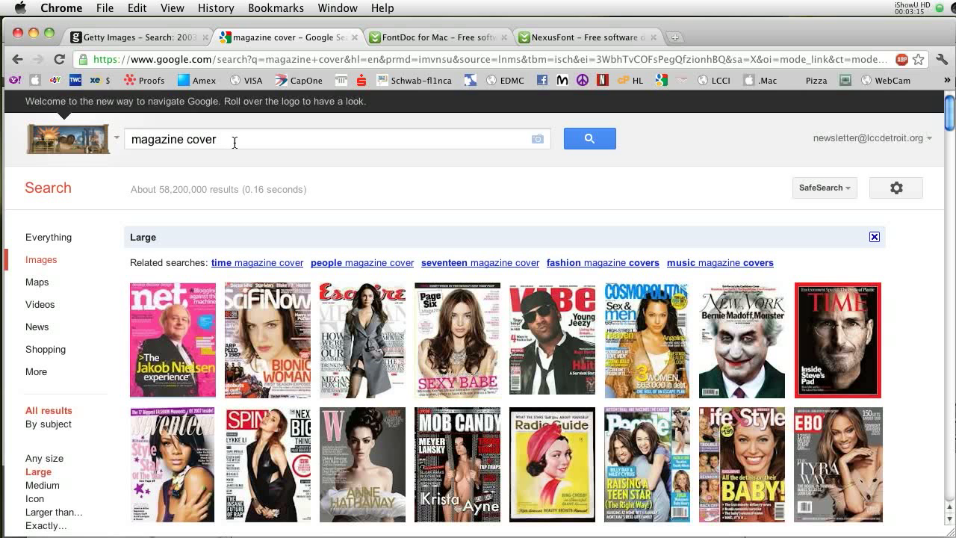
scroll(692, 333, "down", 2)
scroll(692, 332, "down", 1)
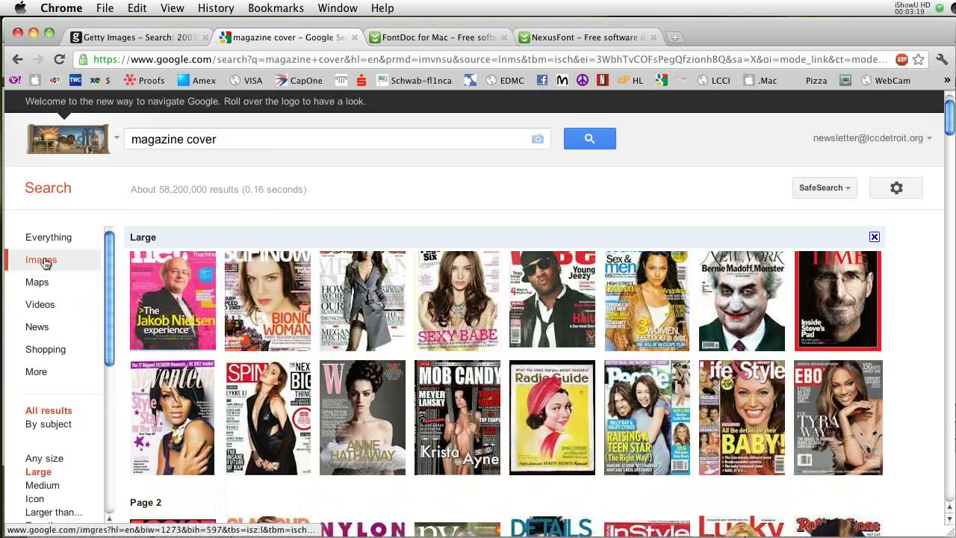
left_click(256, 140)
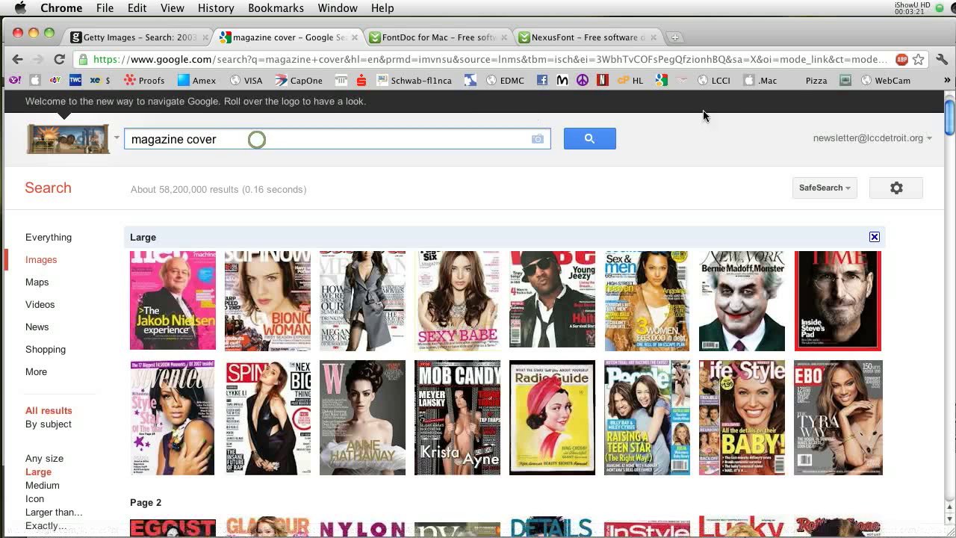
left_click(591, 139)
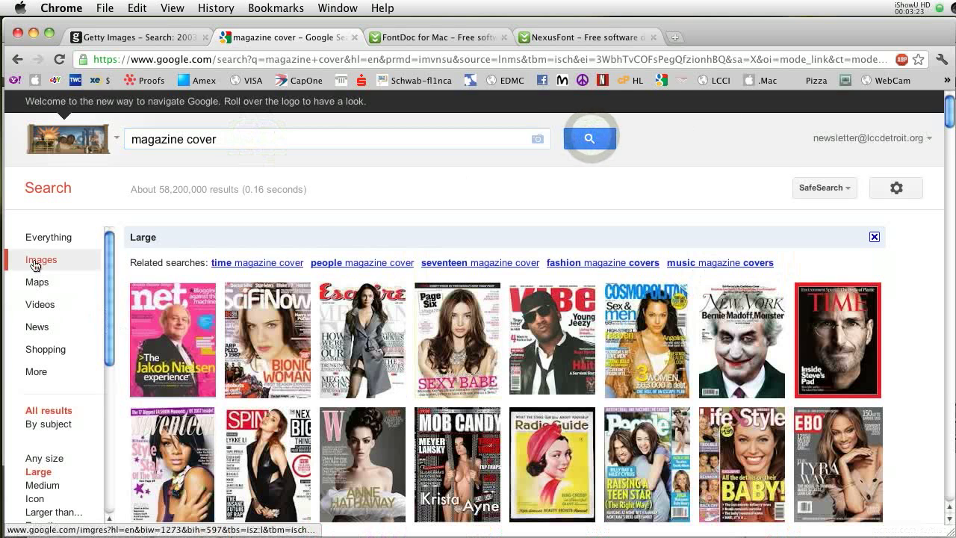
left_click(40, 237)
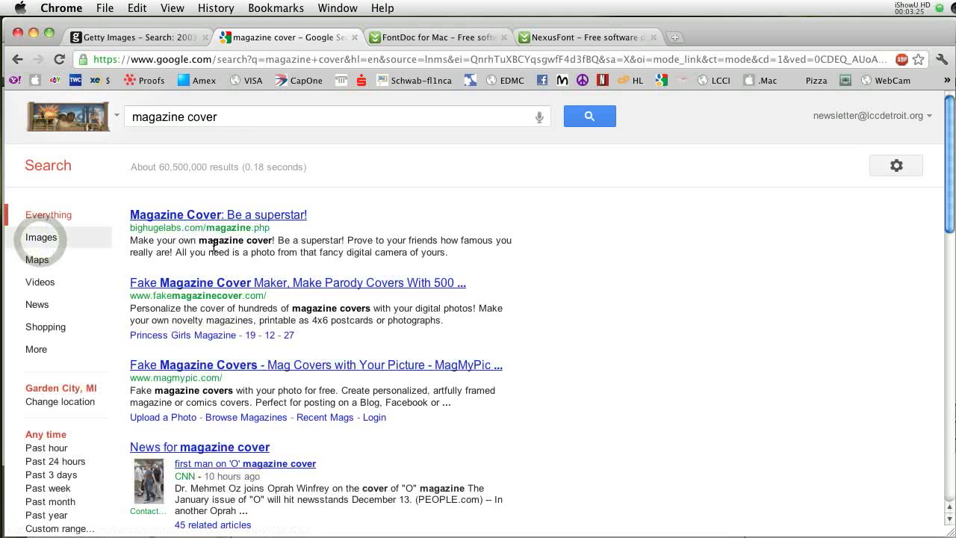
left_click(34, 239)
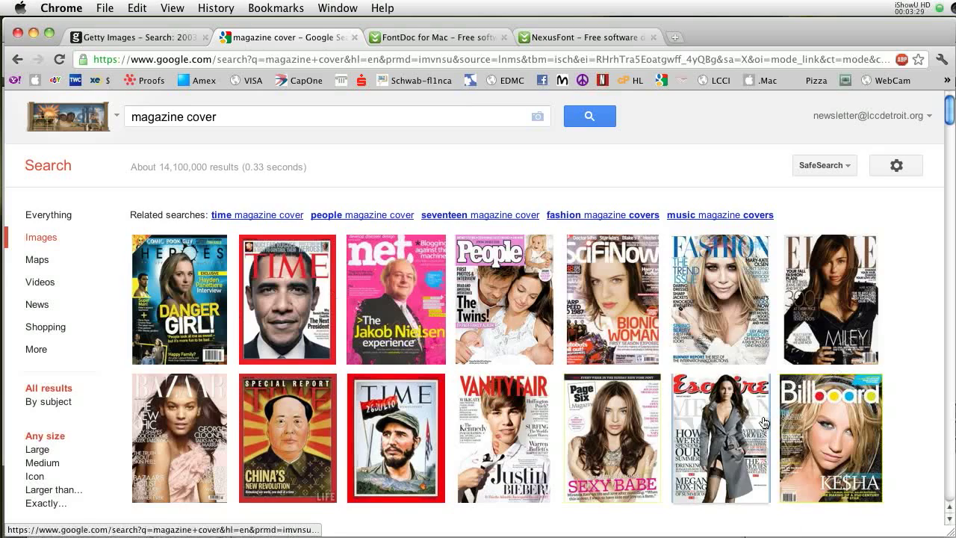
Browse the magazine cover image results and restrict them to large images
scroll(769, 422, "down", 3)
scroll(912, 407, "down", 10)
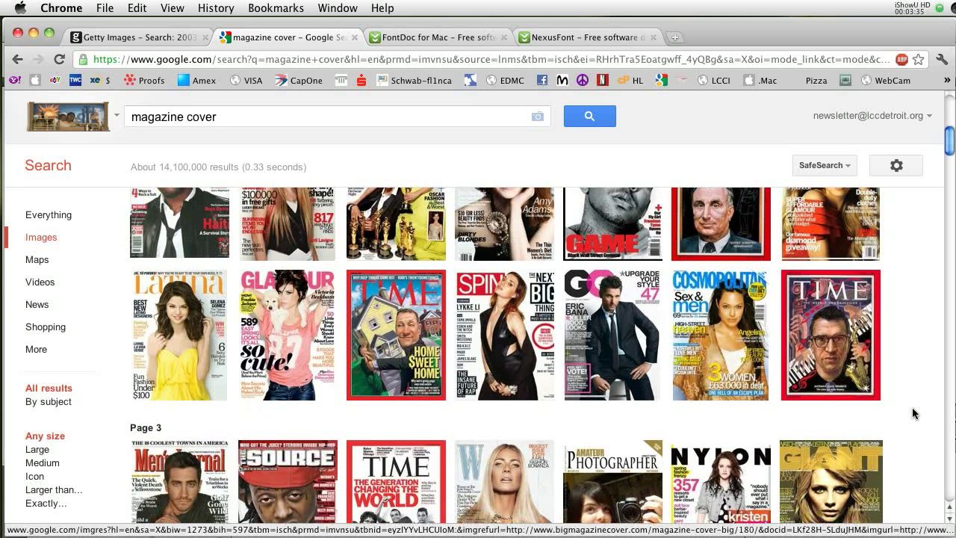
scroll(912, 413, "up", 3)
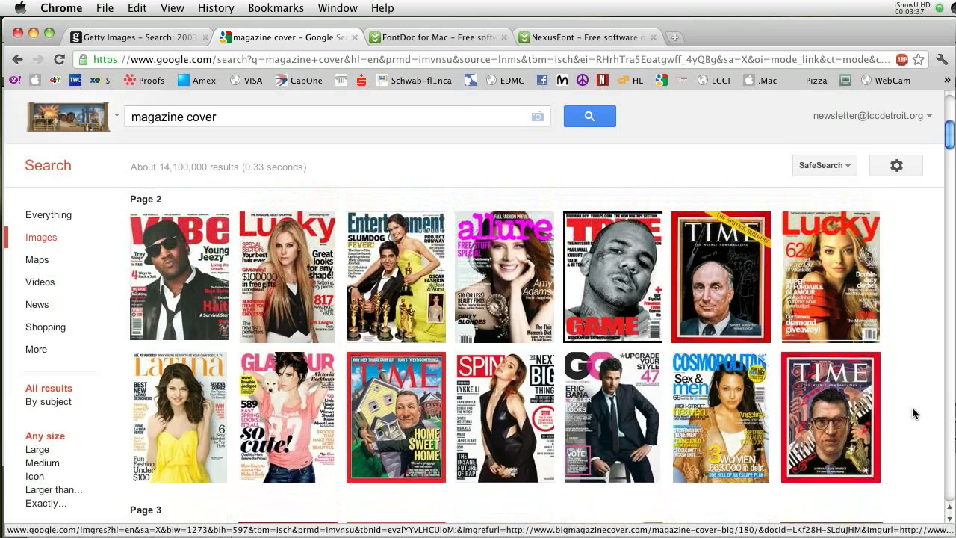
scroll(913, 413, "up", 10)
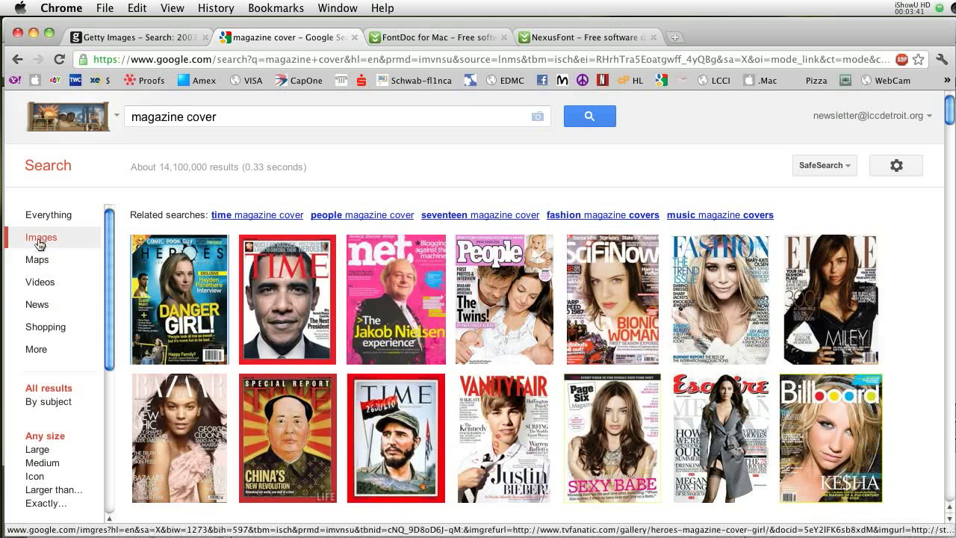
left_click(38, 451)
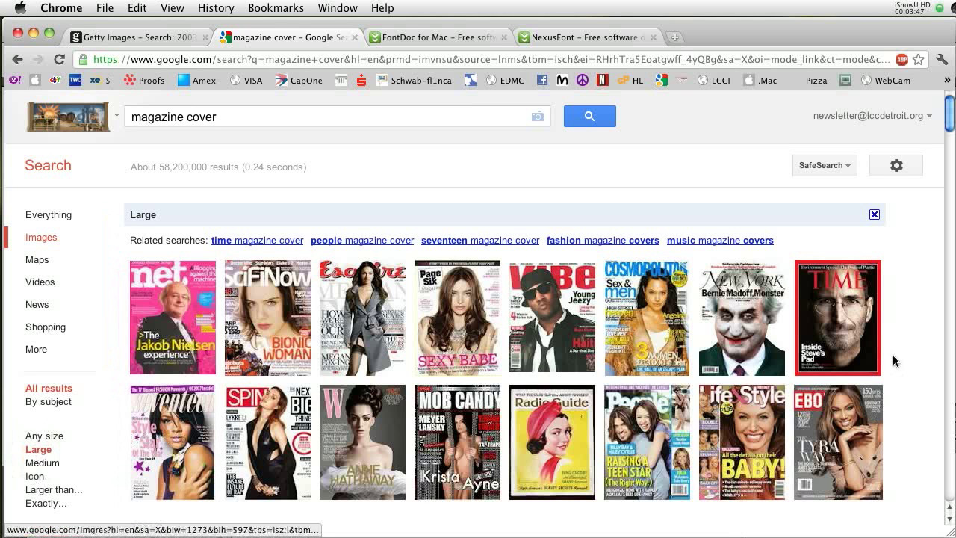
Examine the large magazine cover results, previewing individual covers such as InStyle and Lucky, for a suitable reference design
scroll(904, 357, "down", 3)
scroll(905, 357, "down", 2)
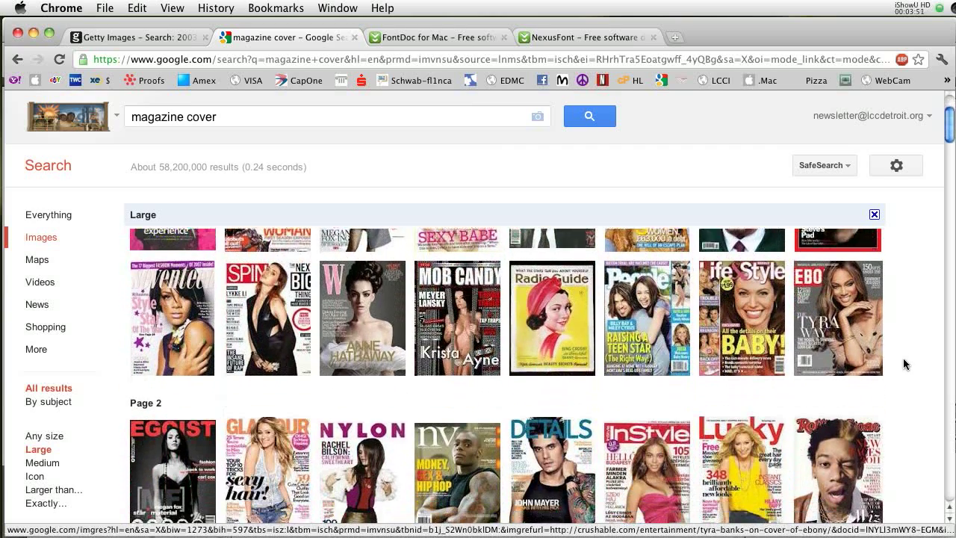
mouse_move(247, 424)
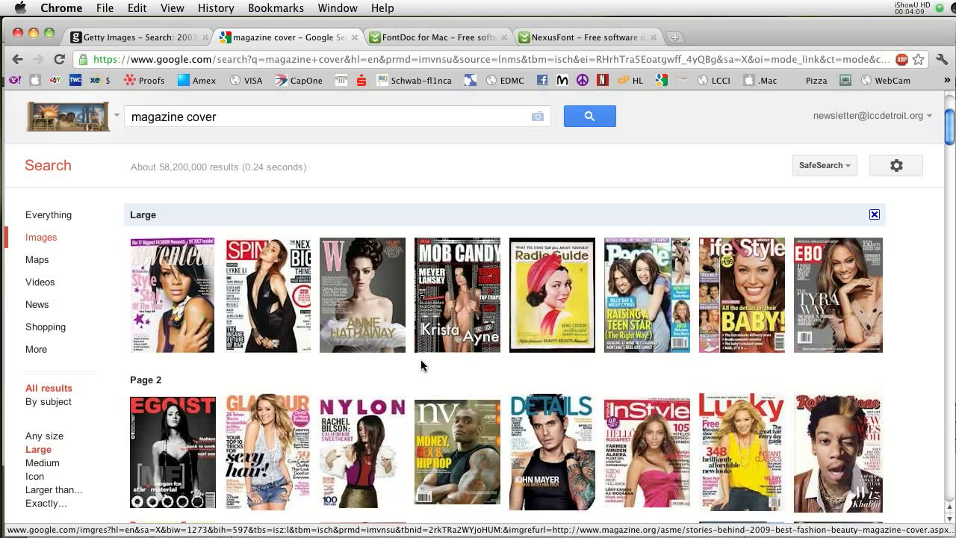
mouse_move(649, 431)
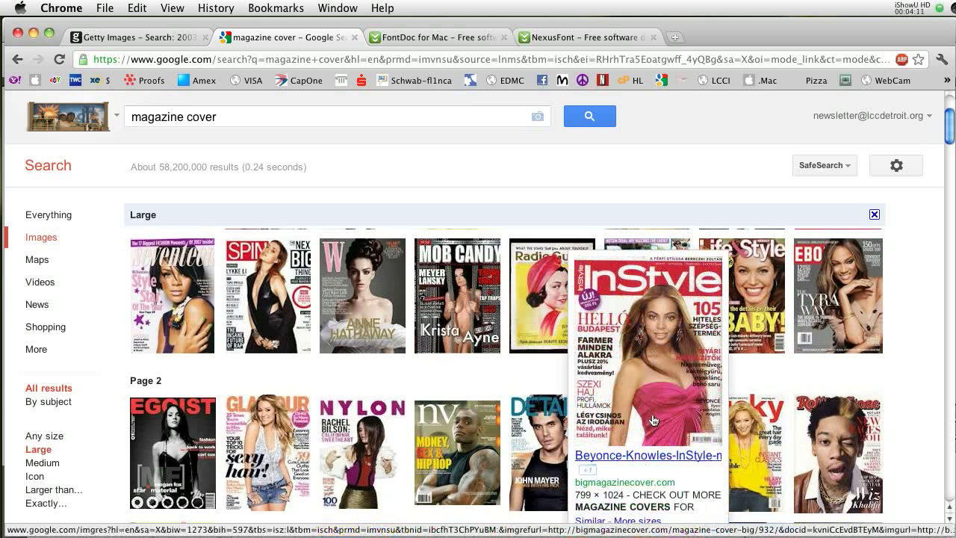
mouse_move(743, 426)
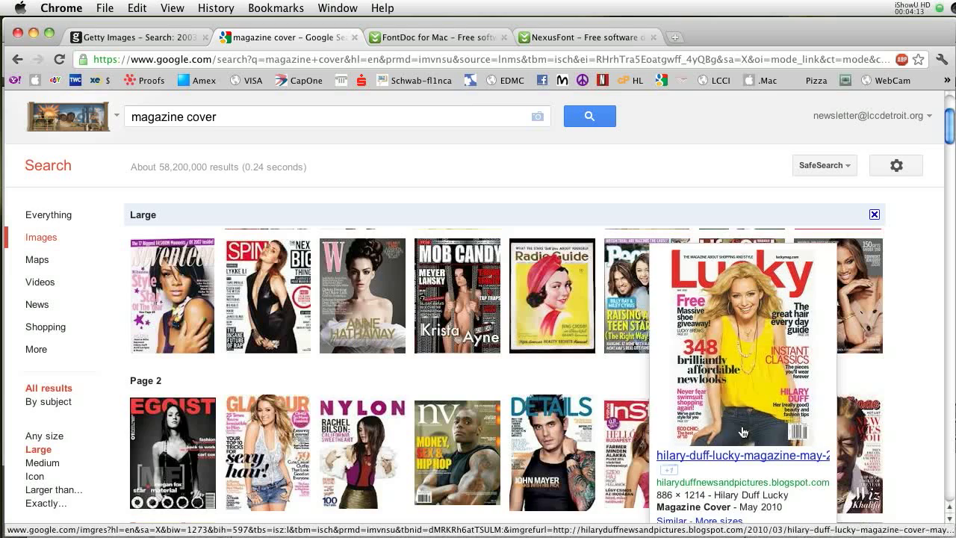
scroll(485, 328, "up", 3)
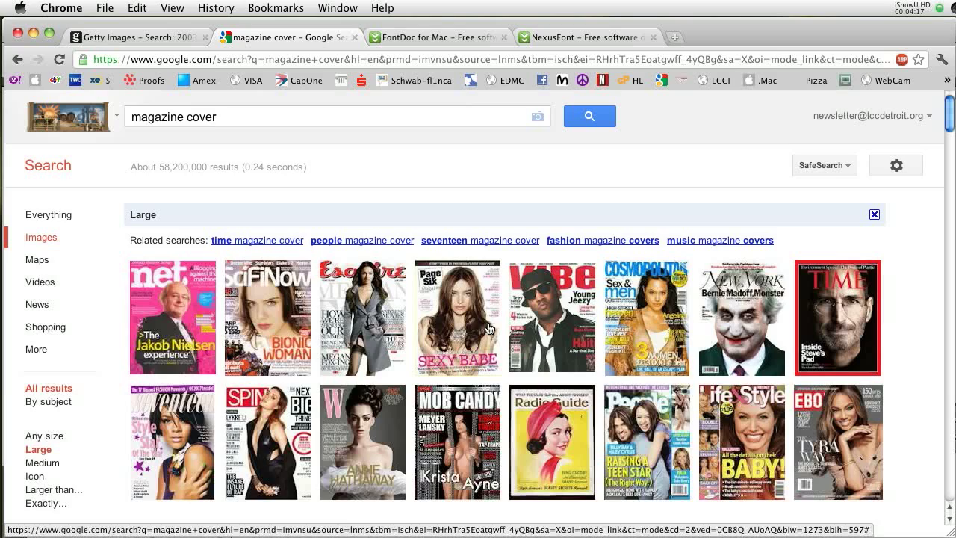
scroll(489, 328, "down", 5)
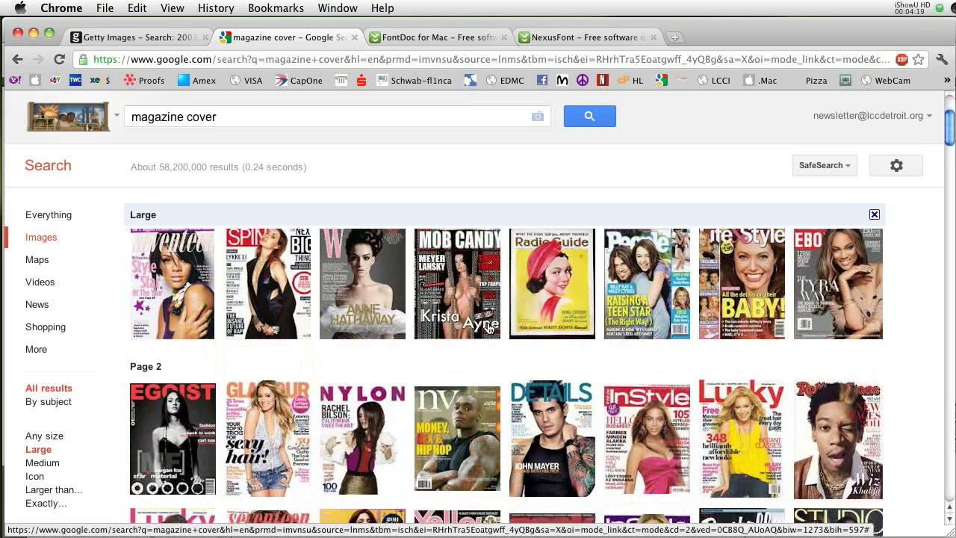
scroll(489, 329, "down", 4)
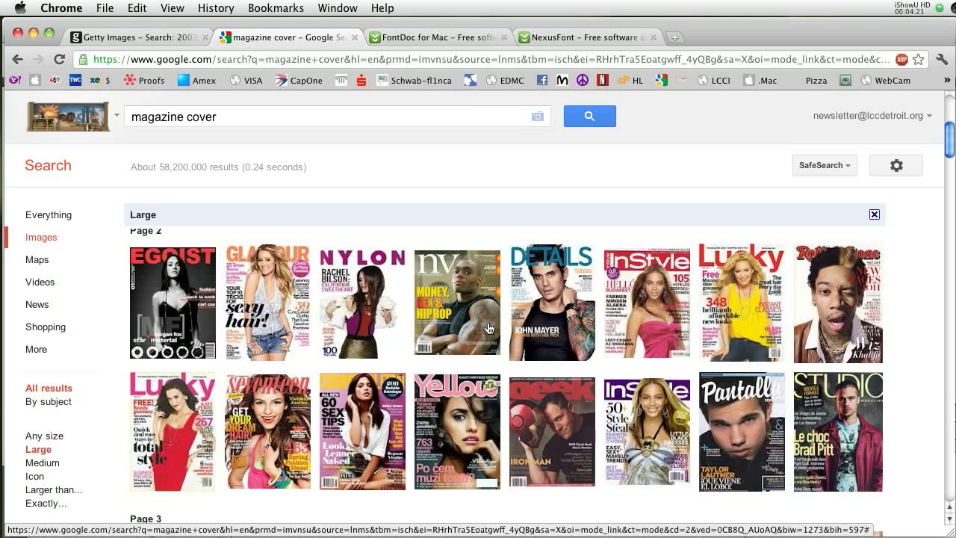
scroll(492, 362, "down", 2)
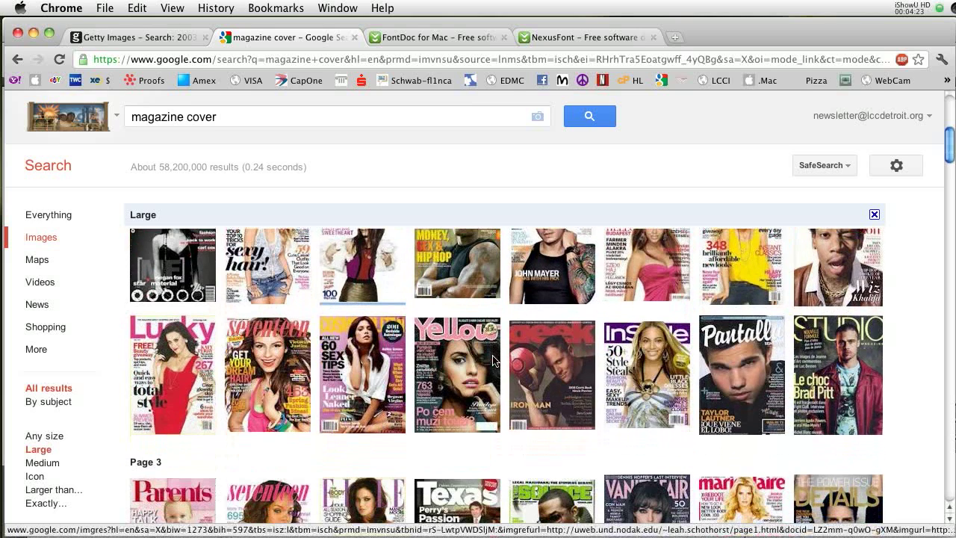
scroll(493, 361, "down", 2)
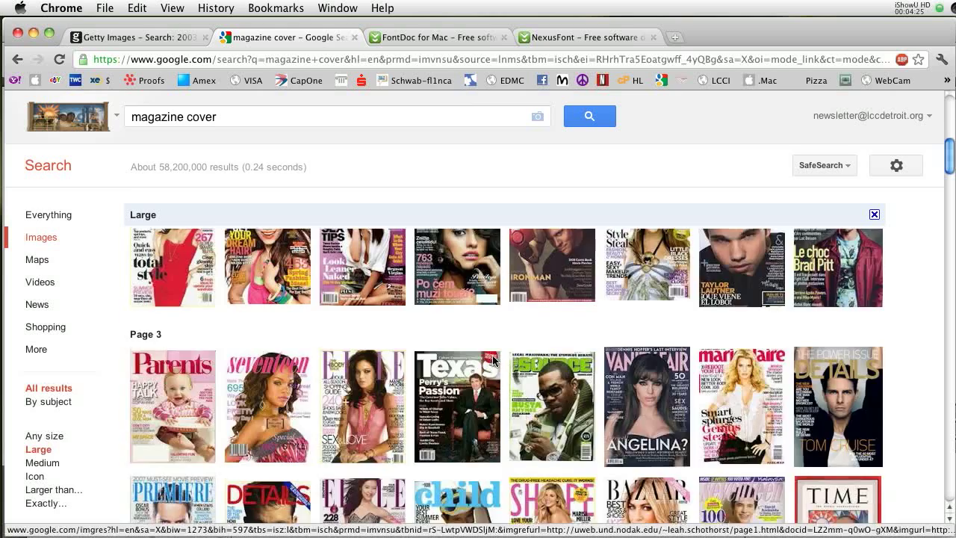
scroll(494, 361, "up", 6)
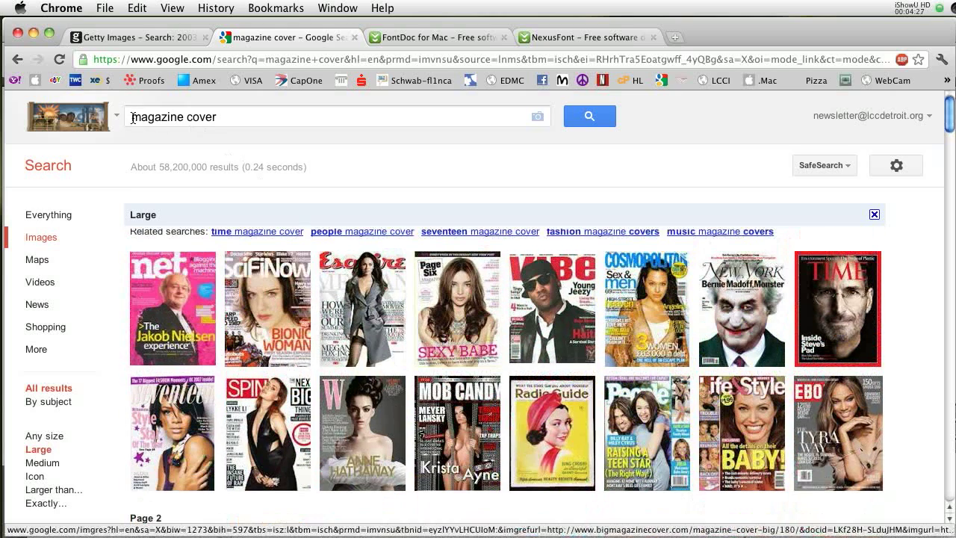
Refine the large-image search to "vogue 2011 jan magazine cover"
left_click(132, 117)
type("vogue")
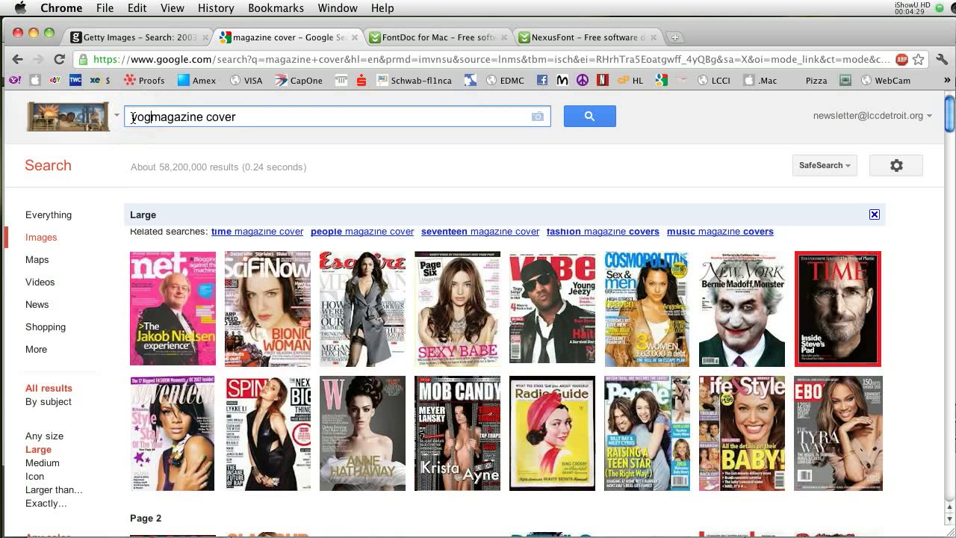
type(" 20")
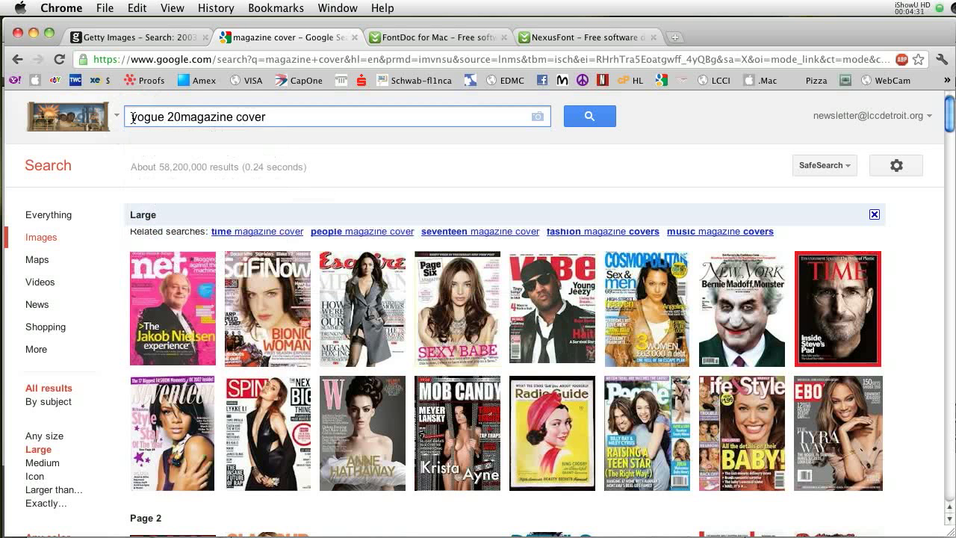
type("11 jan")
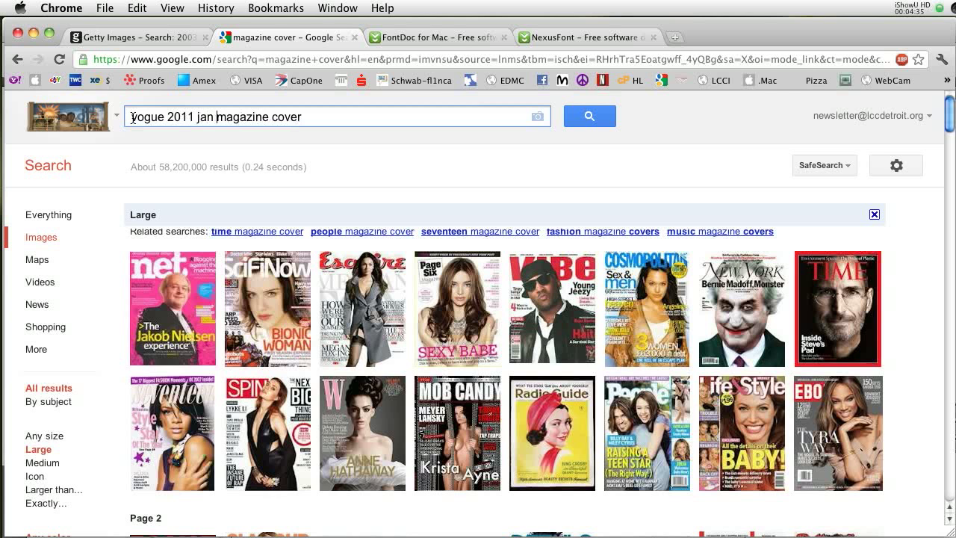
key("Return")
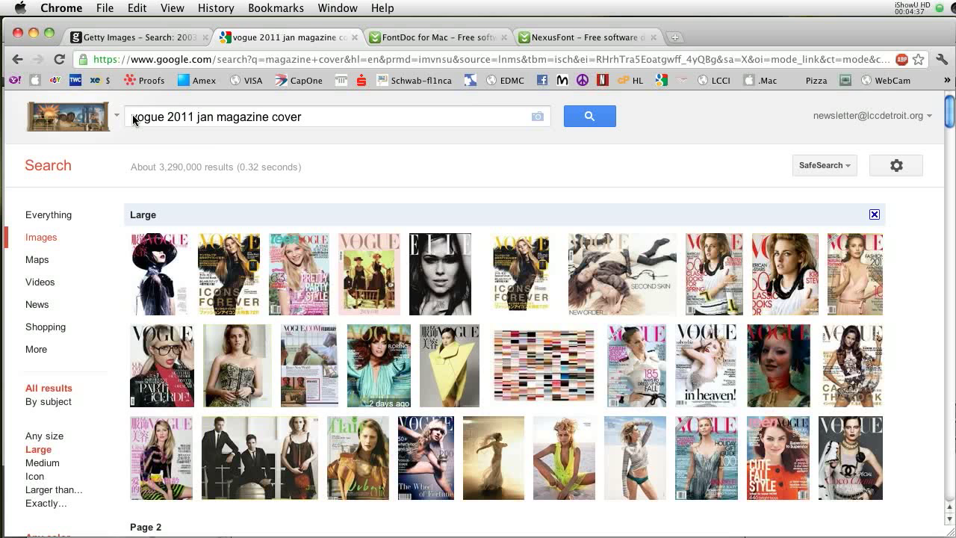
Open the Natalie Portman January Vogue cover as a full-size image and examine it at full magnification from masthead to barcode
mouse_move(852, 279)
left_click(852, 280)
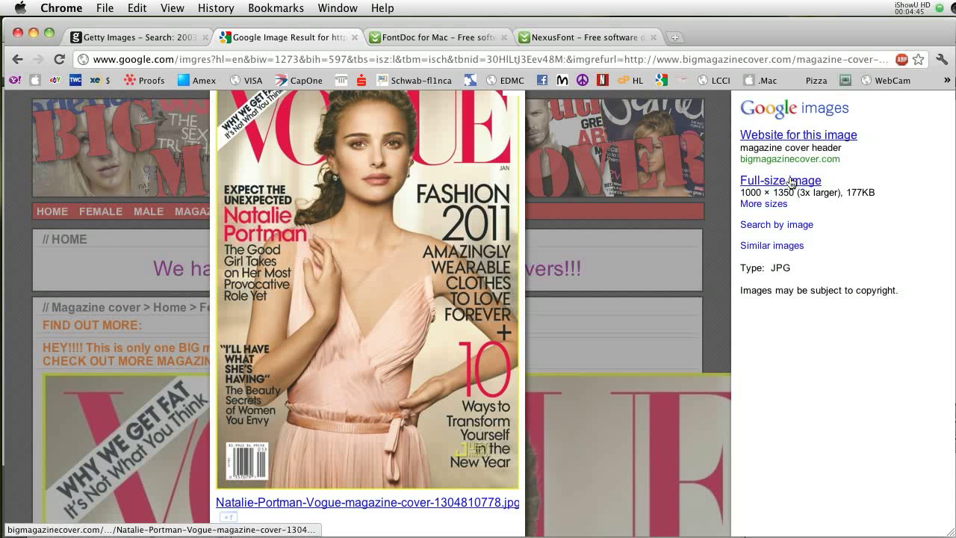
left_click(777, 183)
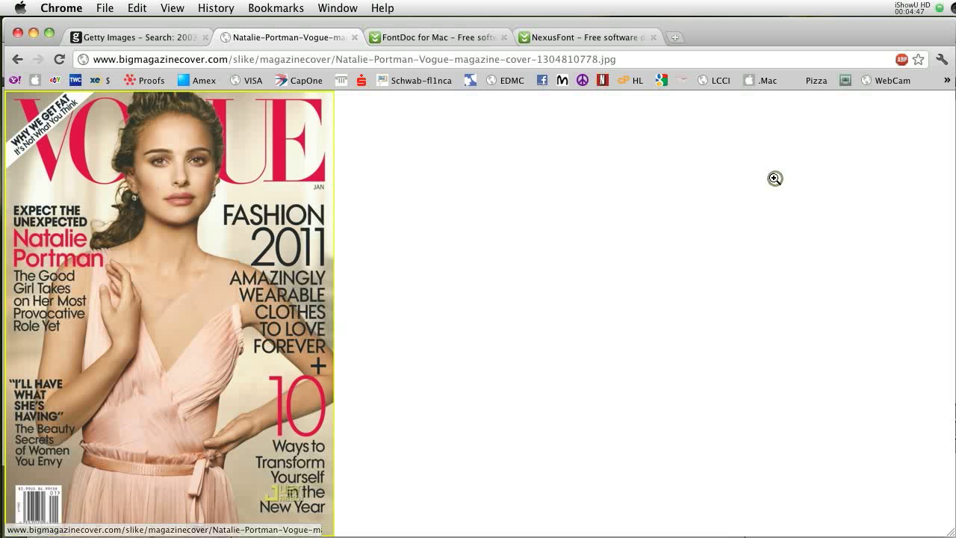
left_click(183, 203)
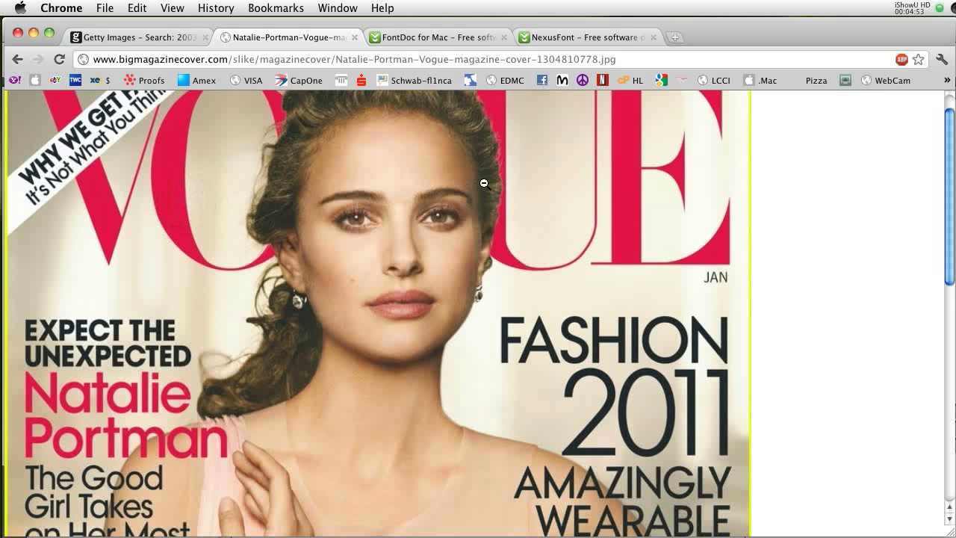
scroll(482, 186, "down", 10)
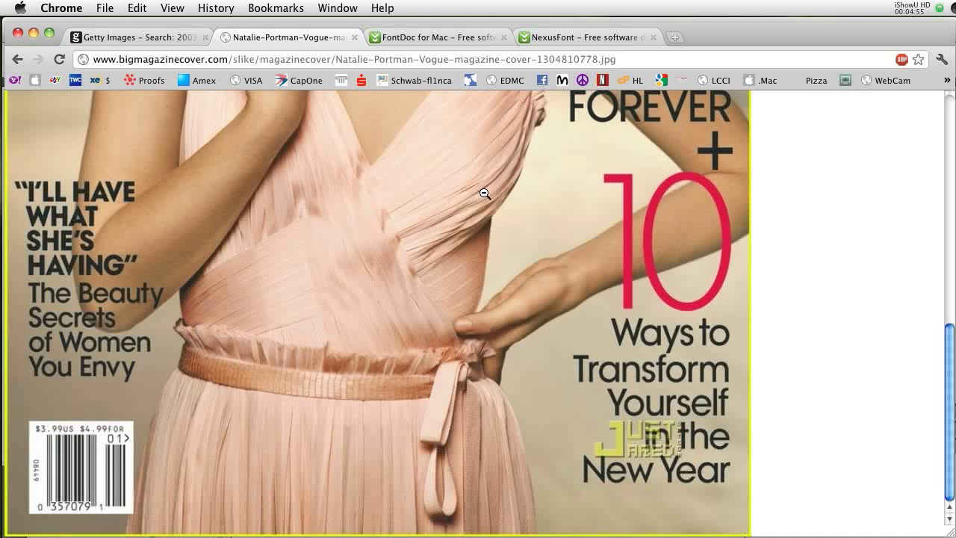
scroll(484, 193, "up", 10)
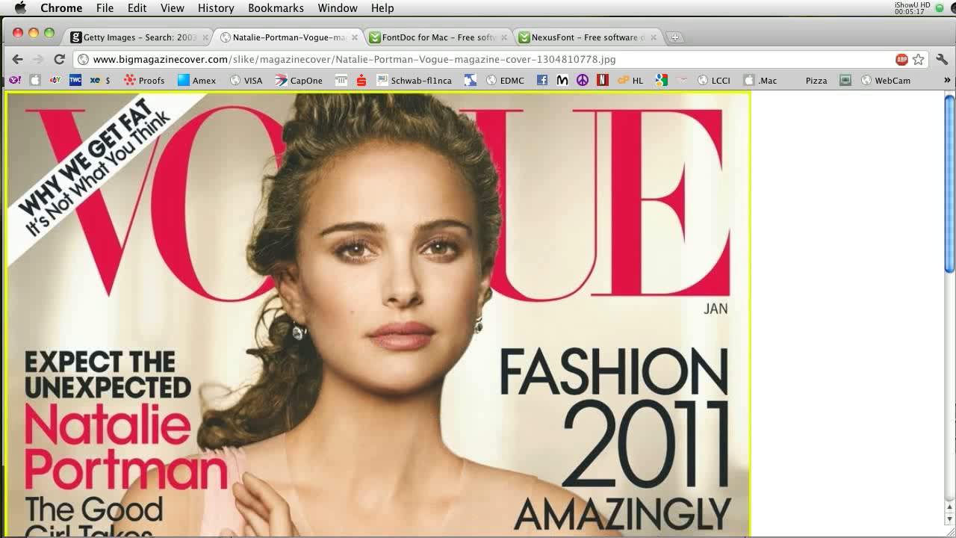
Switch to InDesign and create a print document with 4 Letter-size facing pages, one column and 3p0 margins
key("super+Tab")
left_click(210, 316)
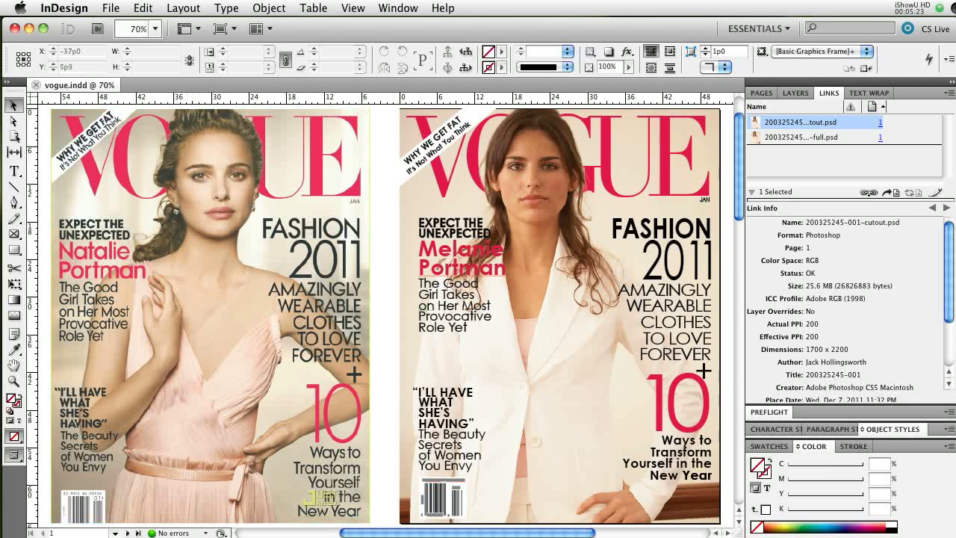
left_click(110, 7)
mouse_move(117, 27)
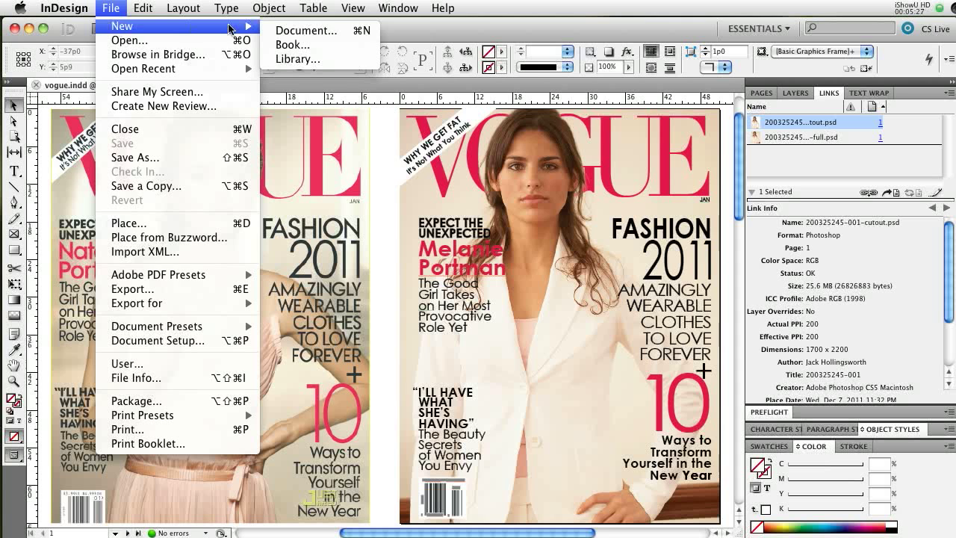
left_click(292, 31)
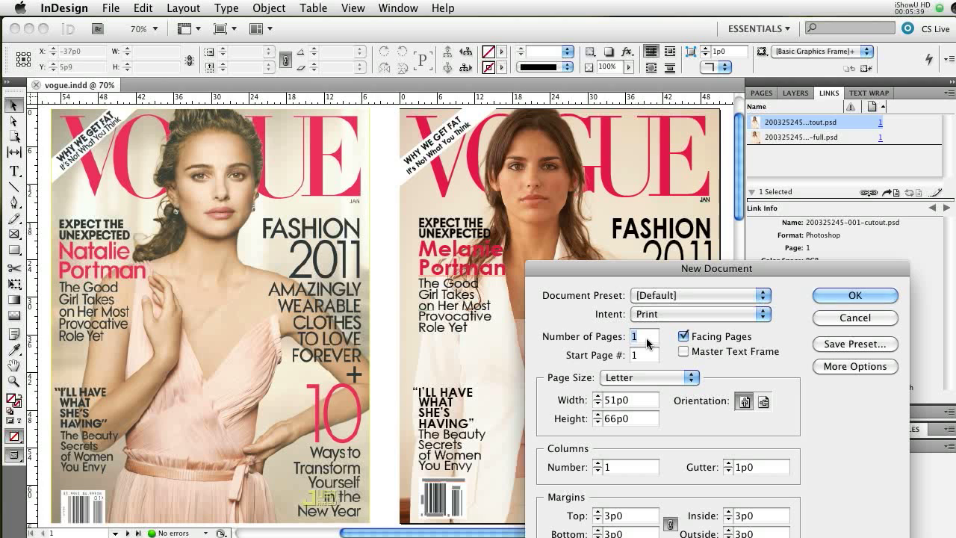
type("4")
left_click_drag(670, 269, 610, 223)
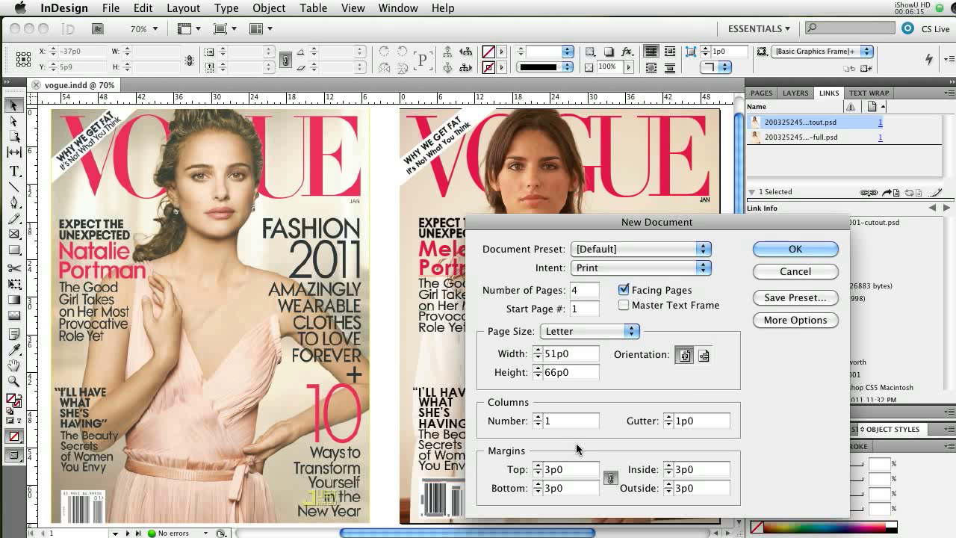
left_click(812, 254)
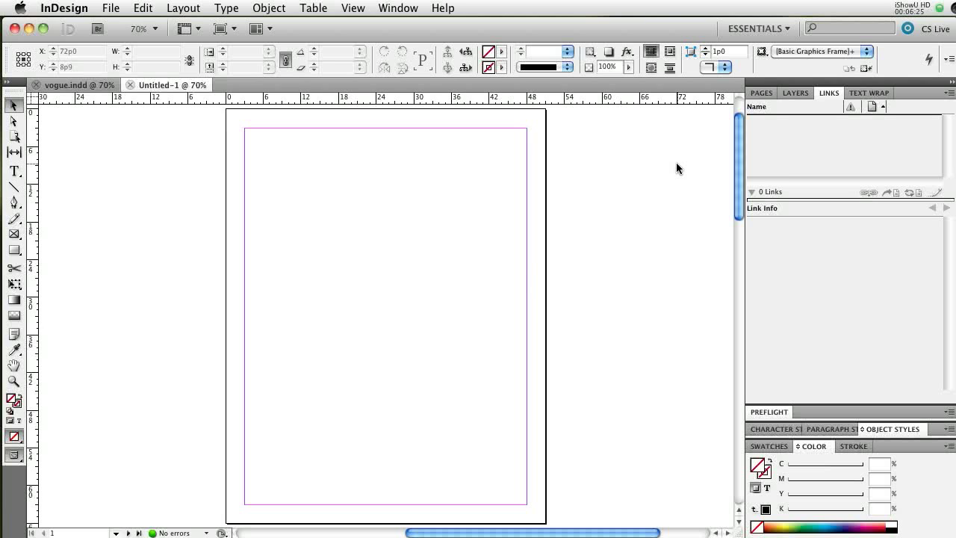
Look over all the page spreads of the new document and set the view zoom to 70%
key("super+minus")
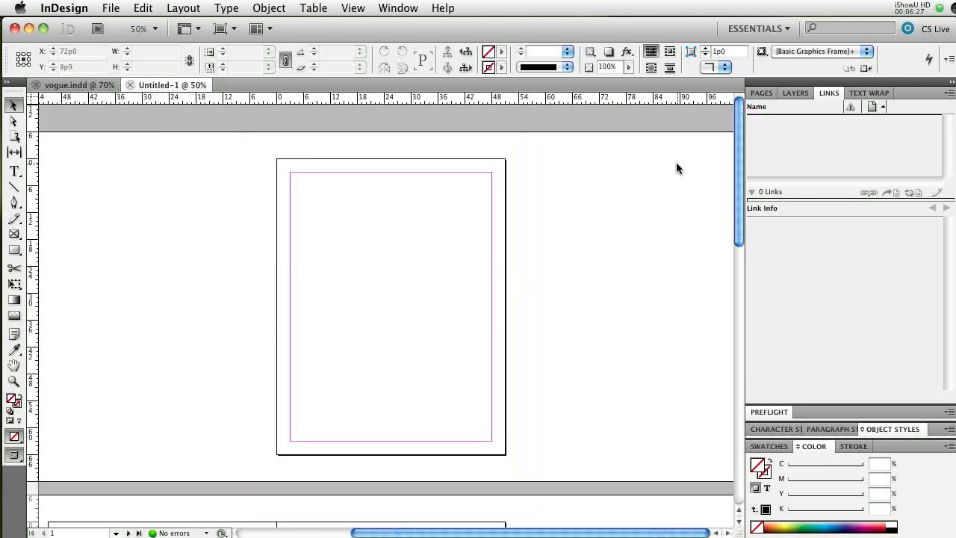
key("super+minus")
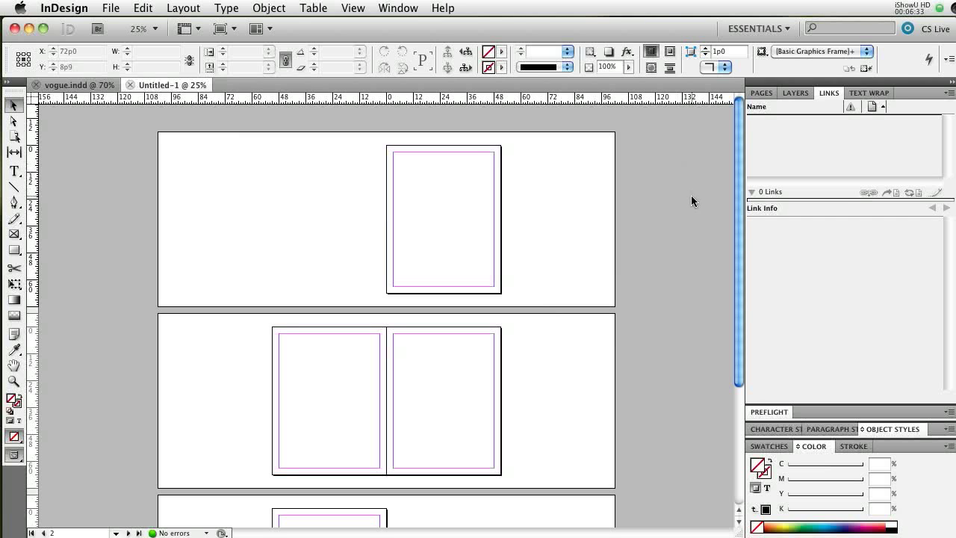
left_click_drag(742, 201, 735, 238)
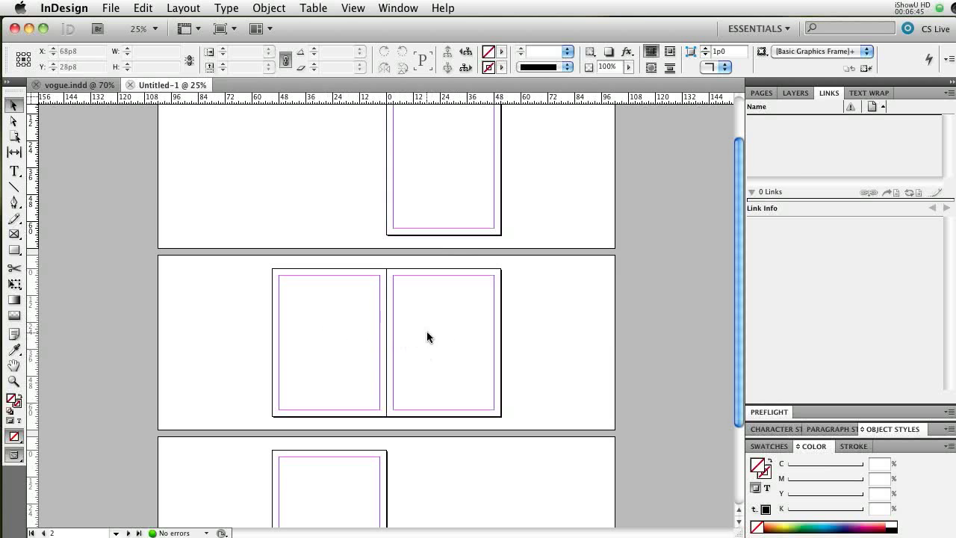
scroll(426, 337, "down", 3)
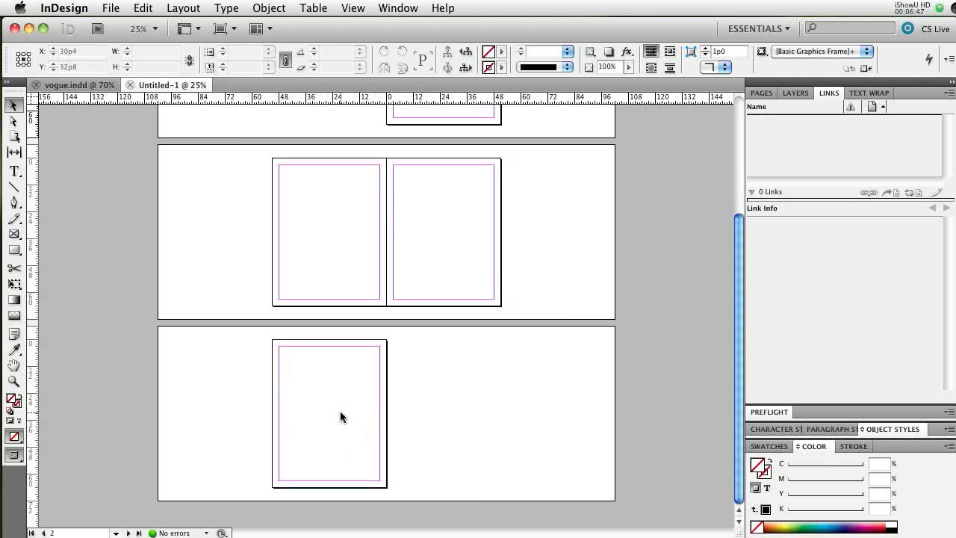
scroll(540, 375, "up", 5)
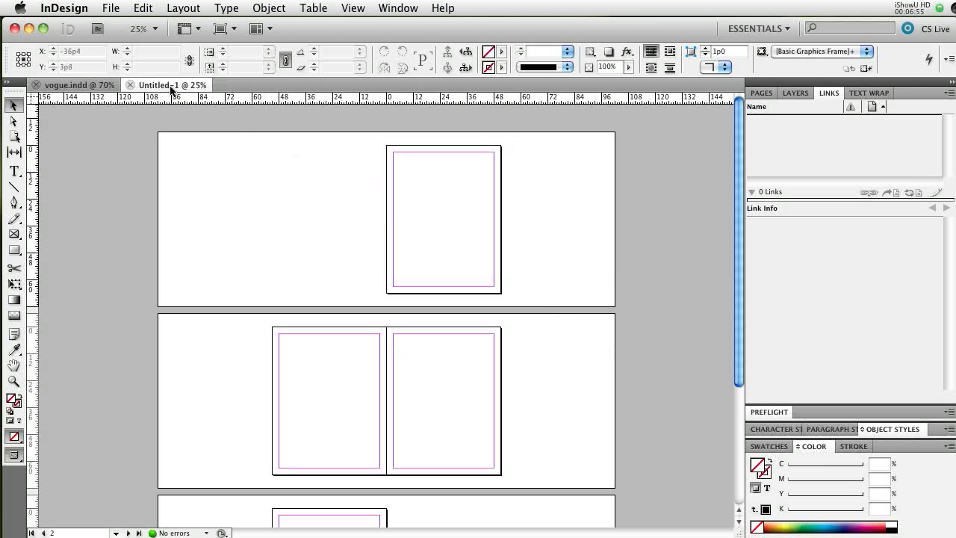
left_click(136, 29)
type("70")
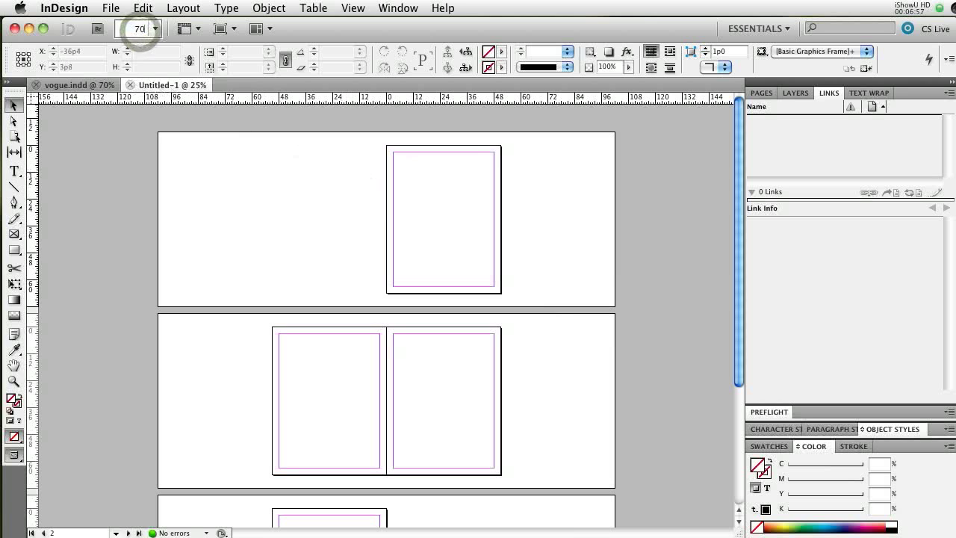
key("Return")
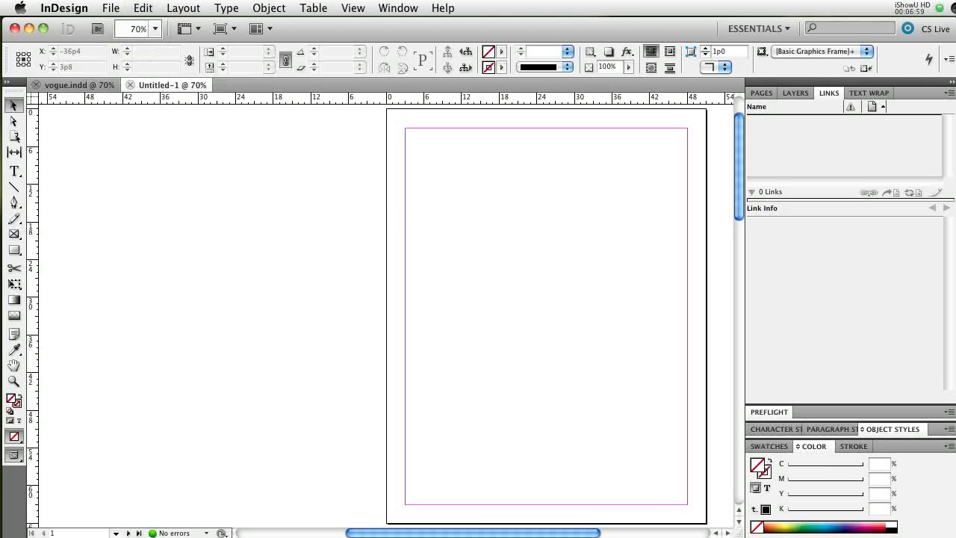
left_click(158, 30)
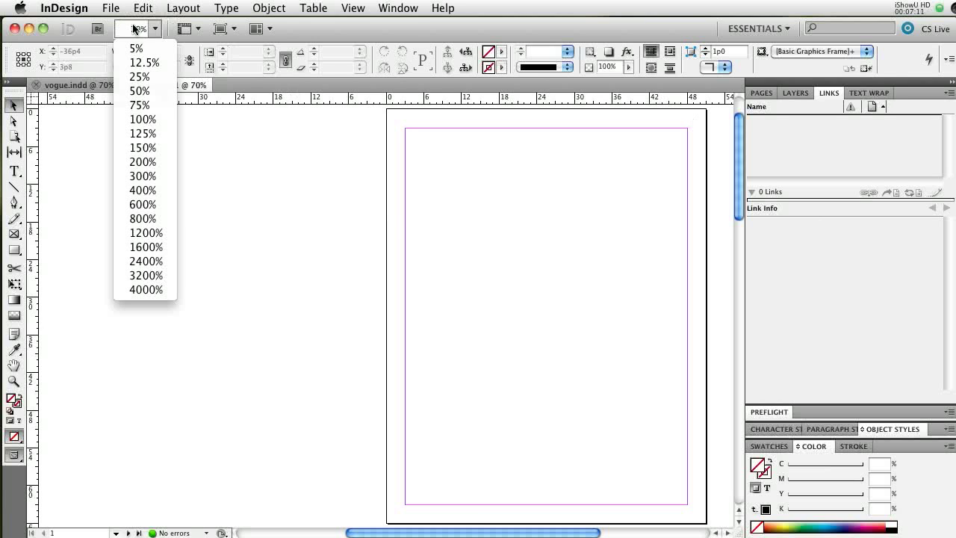
left_click(431, 224)
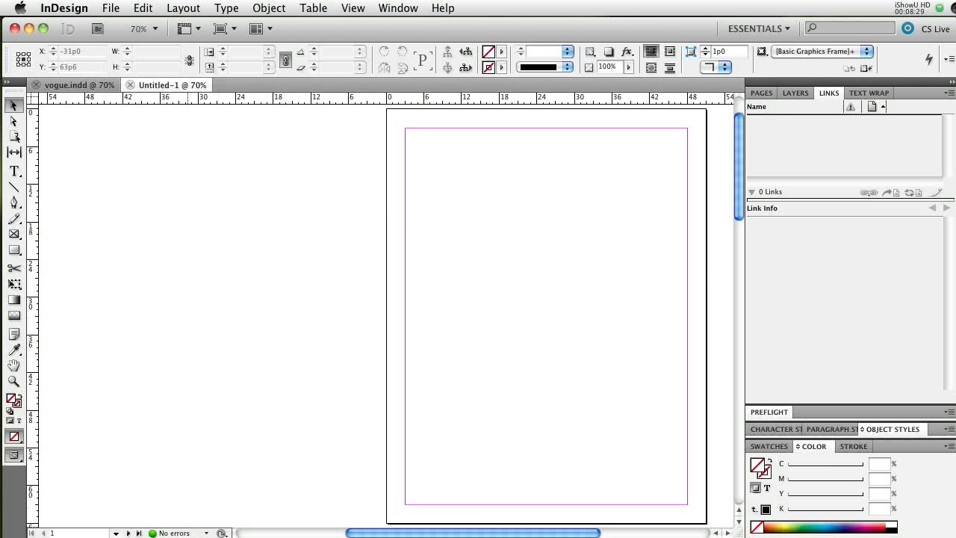
Switch back to Chrome and copy the full-size Vogue cover image
key("super+Tab")
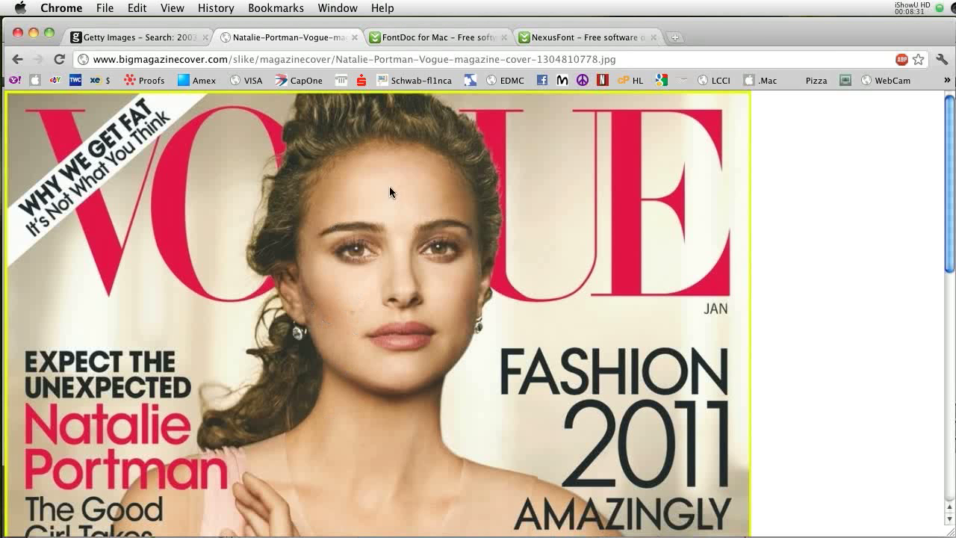
scroll(493, 224, "down", 5)
scroll(494, 228, "up", 5)
right_click(237, 225)
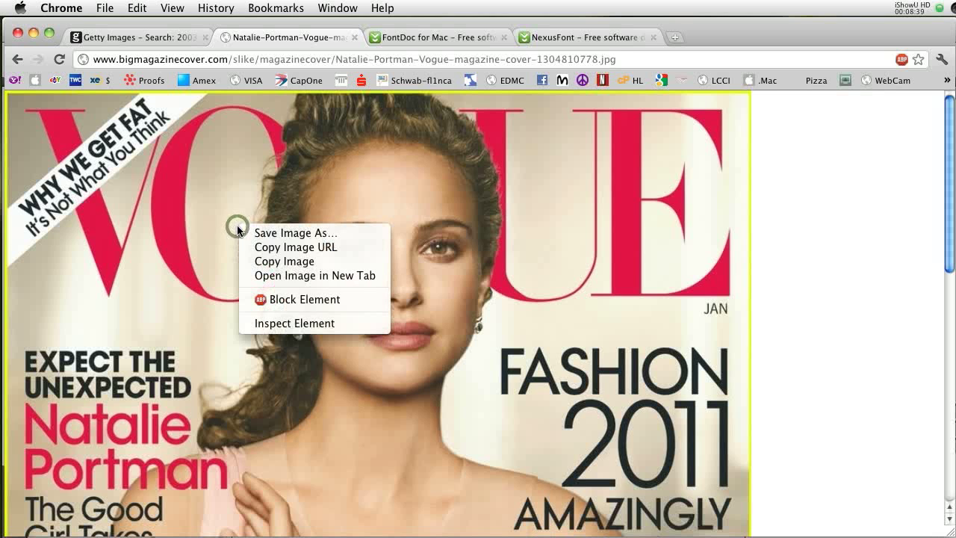
left_click(278, 262)
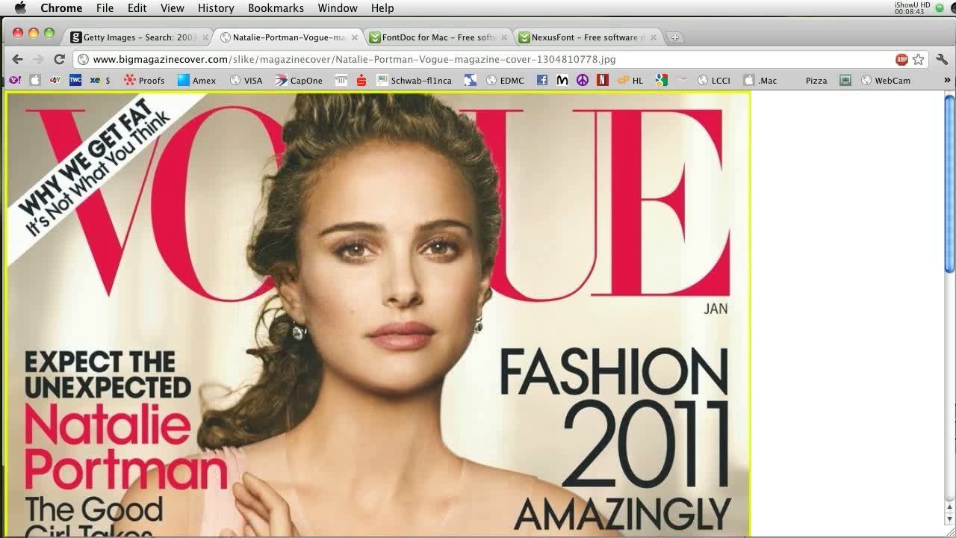
Return to InDesign and paste the copied Vogue cover into the new document
key("super+Tab")
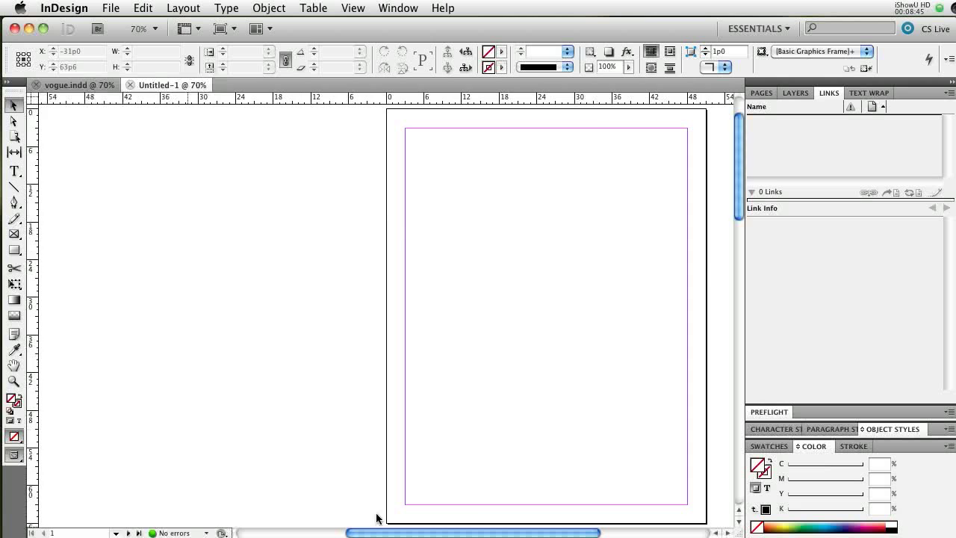
left_click(179, 172)
right_click(179, 172)
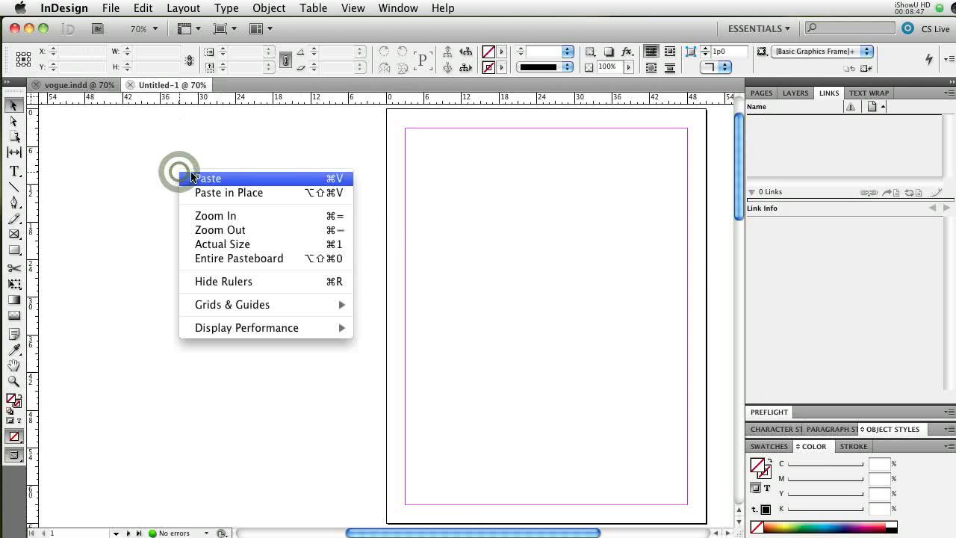
left_click(200, 177)
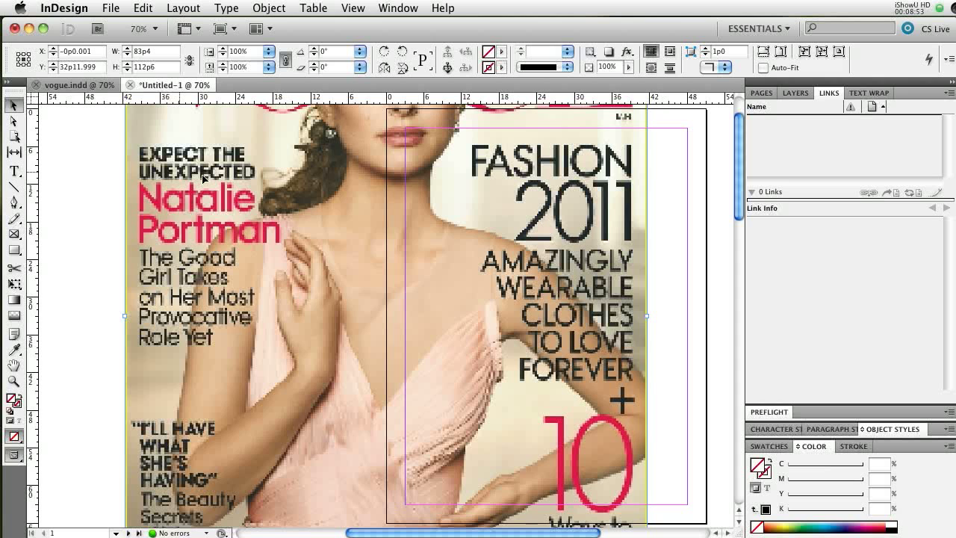
Scale the pasted Vogue cover down to about 44p10 by 60p7 and place it on the pasteboard beside page 1
key("super+minus")
key("super+minus")
key("super+minus")
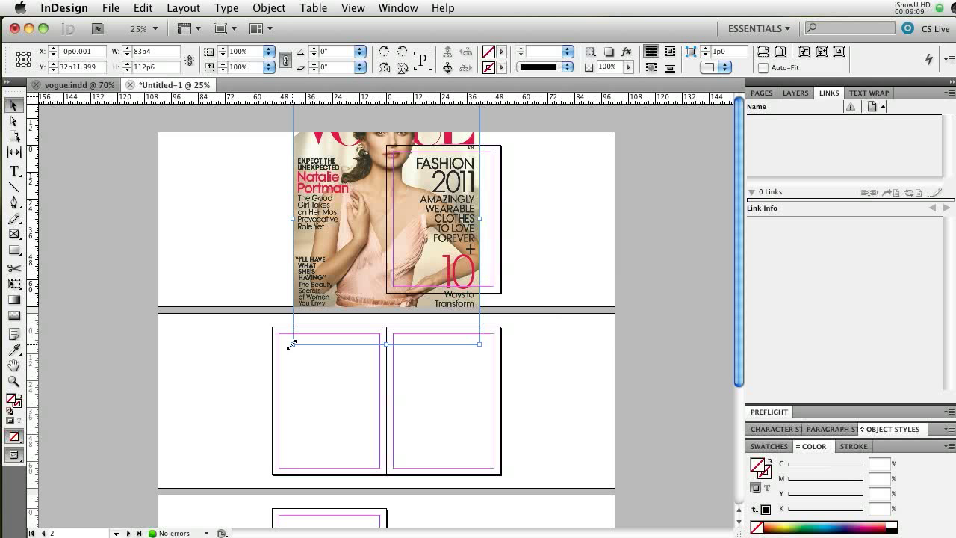
left_click_drag(291, 344, 304, 271)
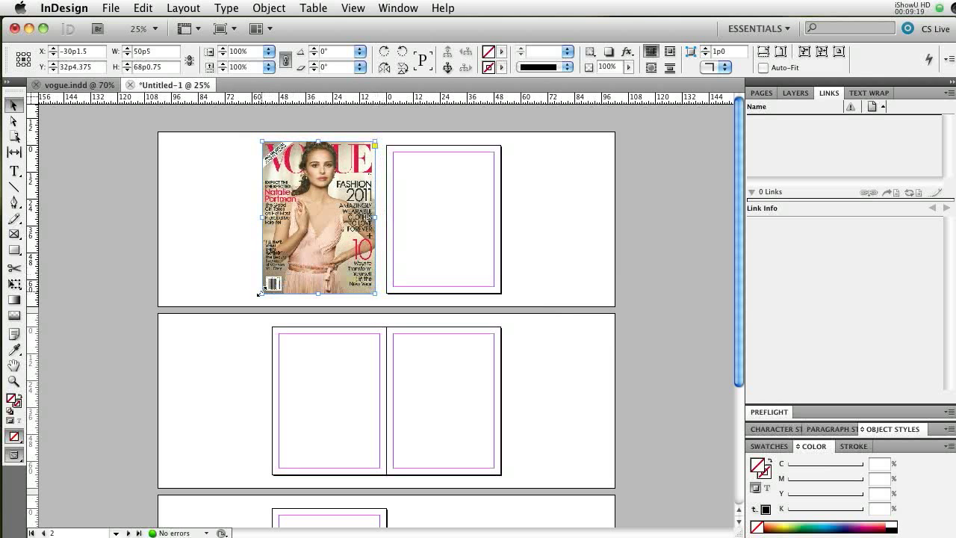
left_click_drag(261, 292, 278, 277)
left_click(324, 210)
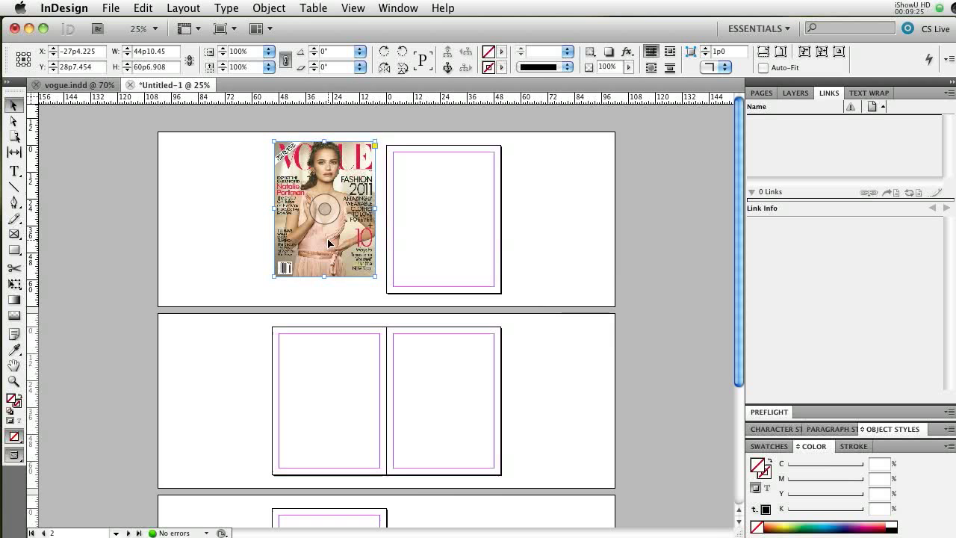
key("super+equal")
key("super+equal")
key("super+equal")
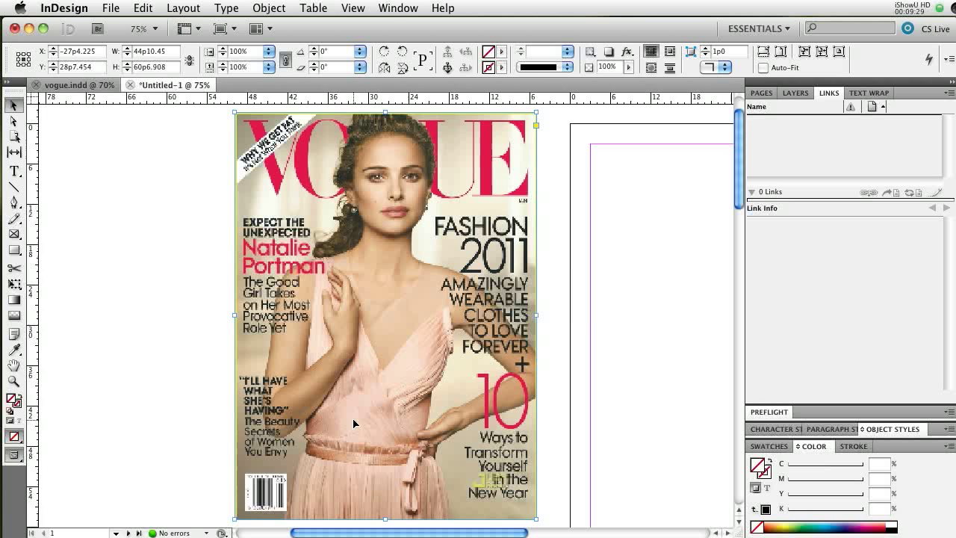
left_click_drag(395, 534, 451, 533)
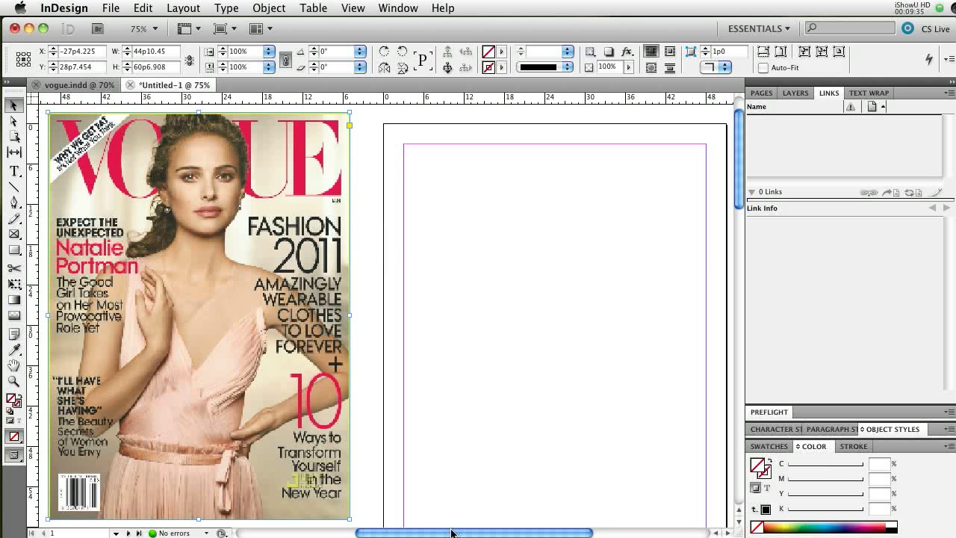
key("super+minus")
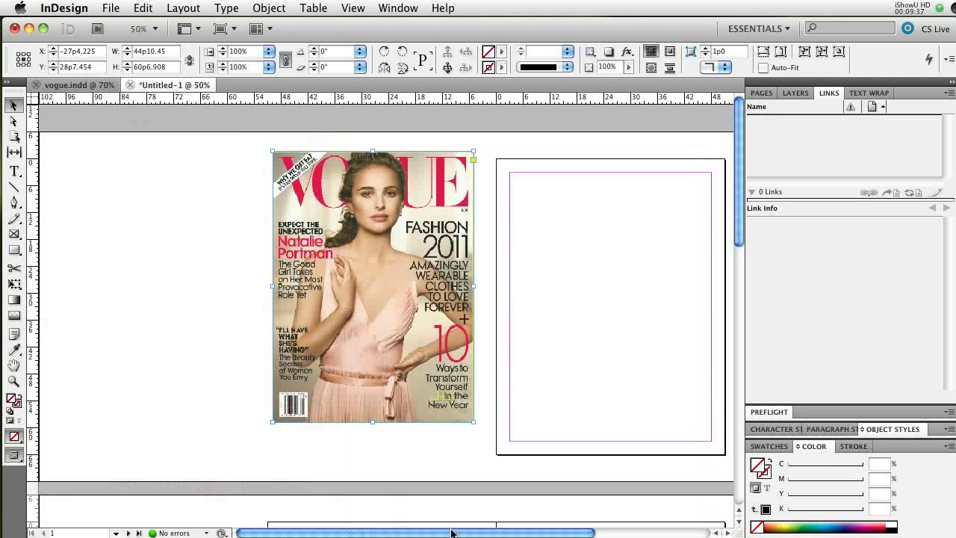
Align the Vogue cover with the top-left corner of page 1 and scale it proportionally to about 51p1.8 by 69p0.7, matching the page width
left_click_drag(373, 532, 425, 533)
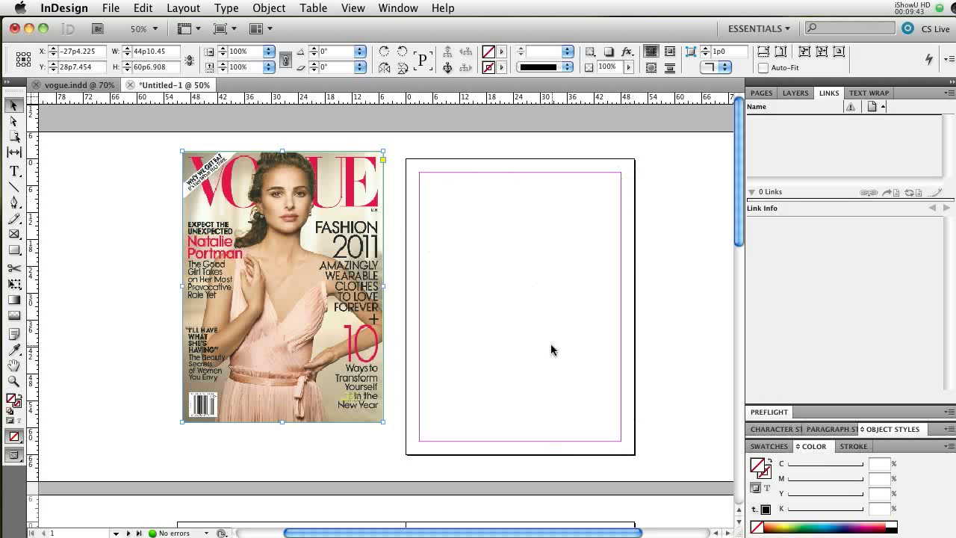
mouse_move(317, 322)
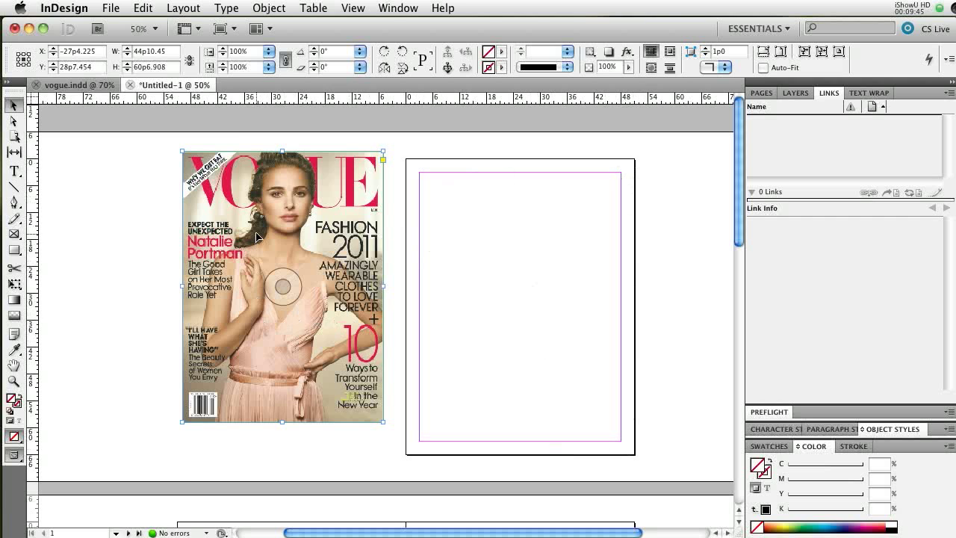
left_click_drag(243, 225, 463, 245)
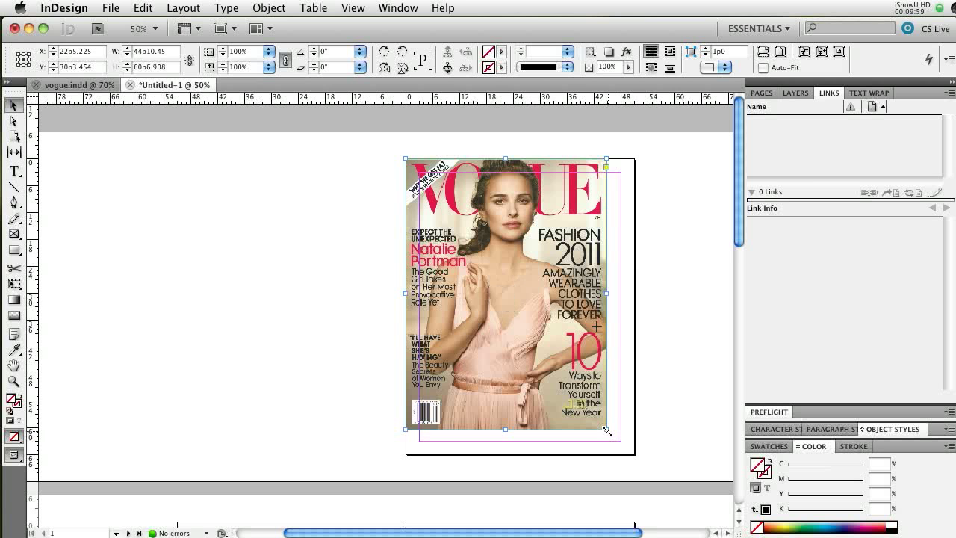
left_click_drag(606, 431, 624, 468)
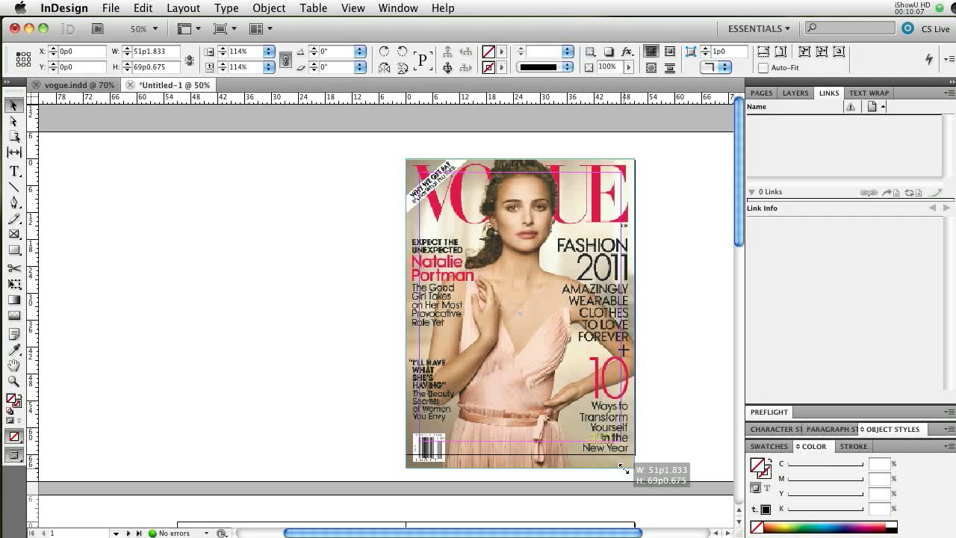
left_click_drag(623, 468, 623, 467)
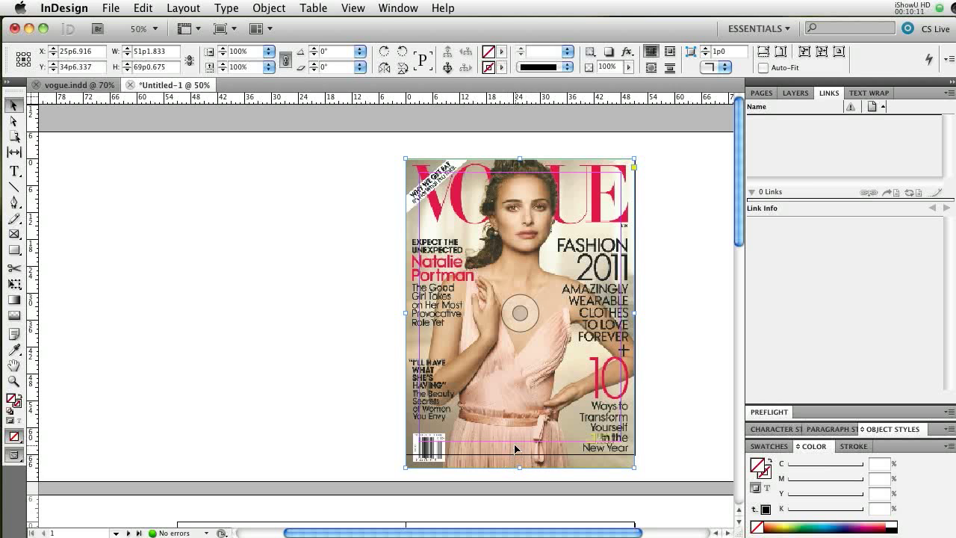
Crop the bottom of the cover's frame to the page's lower edge, giving a height of 66p0
key("super+minus")
key("super+equal")
key("super+equal")
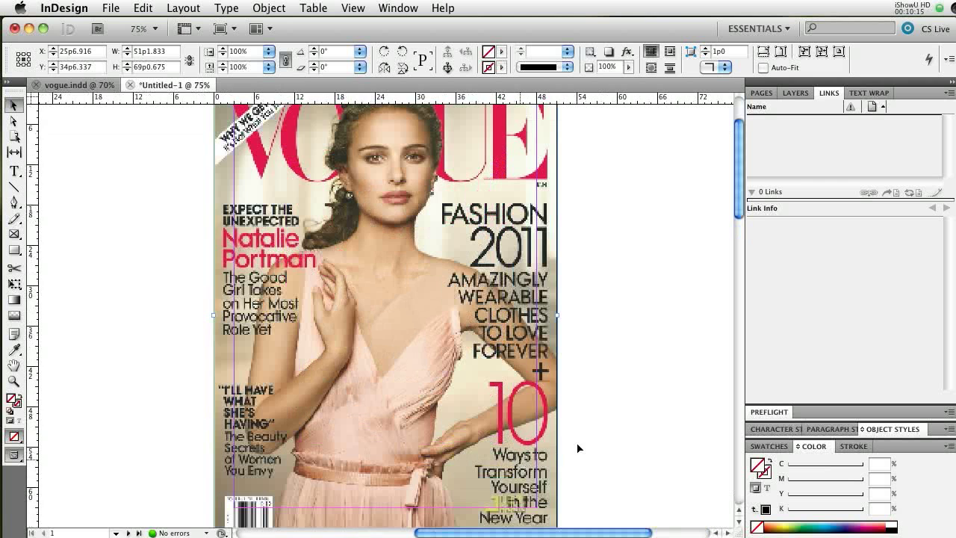
scroll(587, 446, "down", 10)
scroll(587, 446, "up", 5)
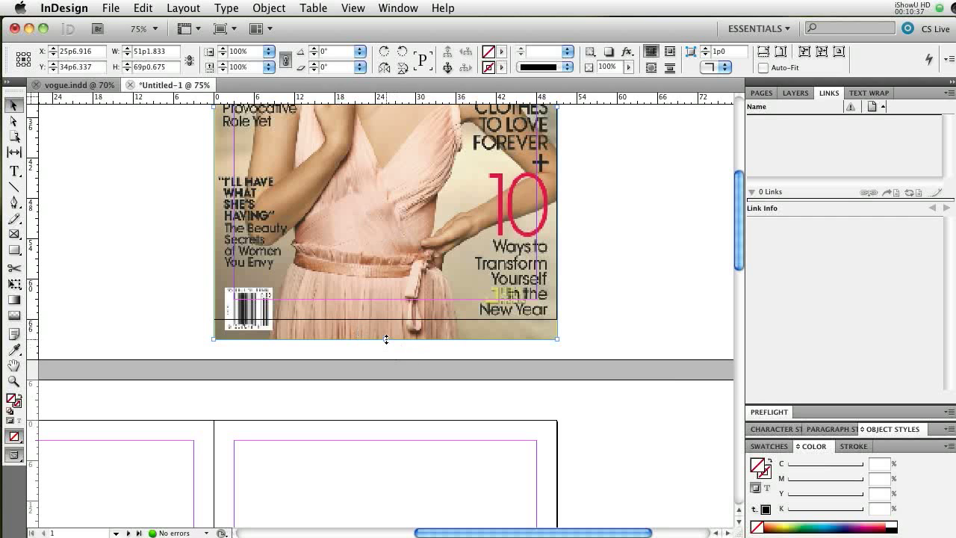
mouse_move(387, 338)
left_mouse_down()
mouse_move(390, 293)
mouse_move(384, 322)
left_mouse_up()
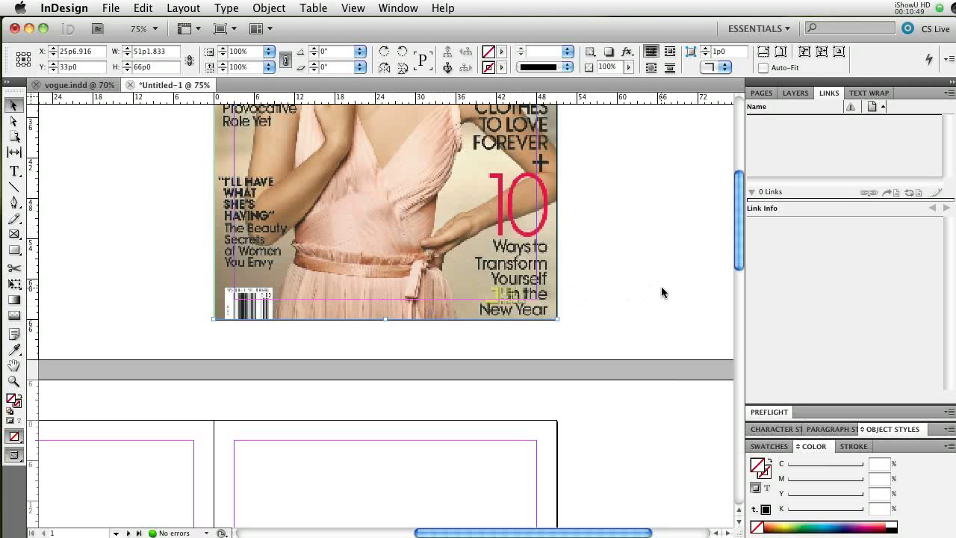
Examine the cover's lettering at 200%, compare its sharpness with the original image in Chrome, and return to InDesign
scroll(665, 288, "up", 10)
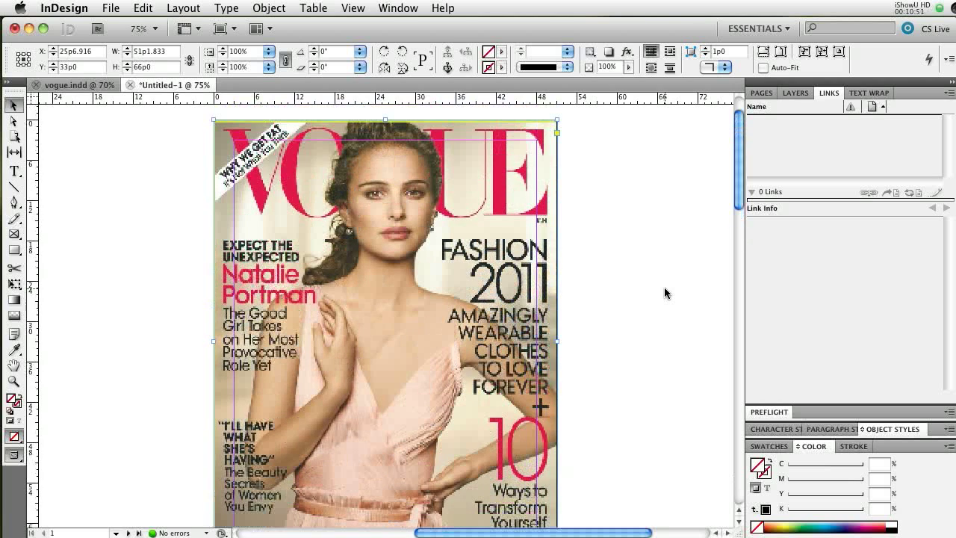
key("super+equal")
key("super+equal")
key("super+equal")
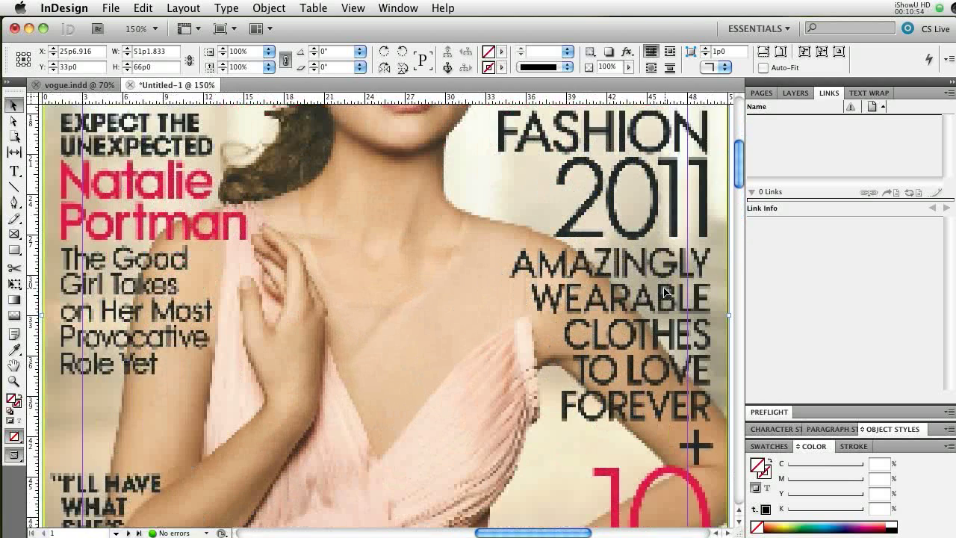
key("super+equal")
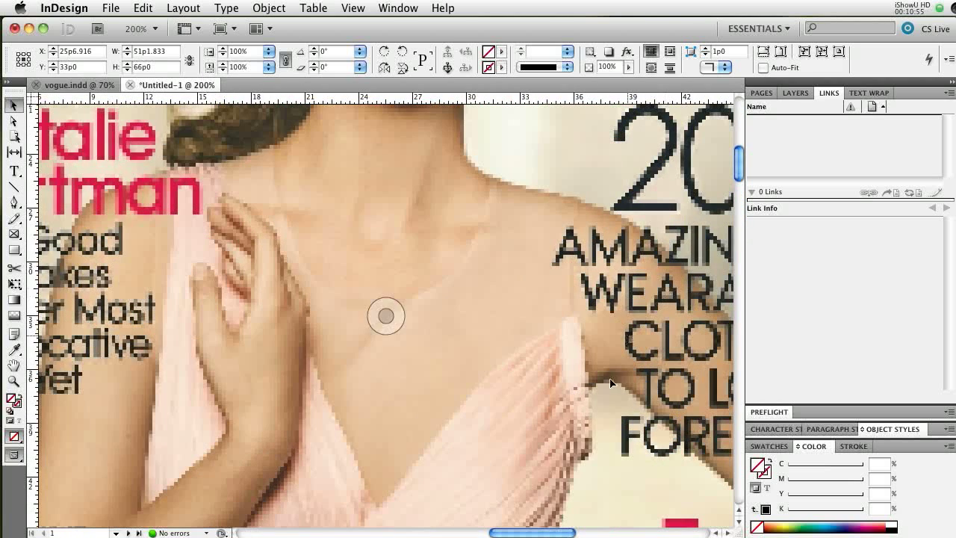
left_click_drag(555, 532, 575, 534)
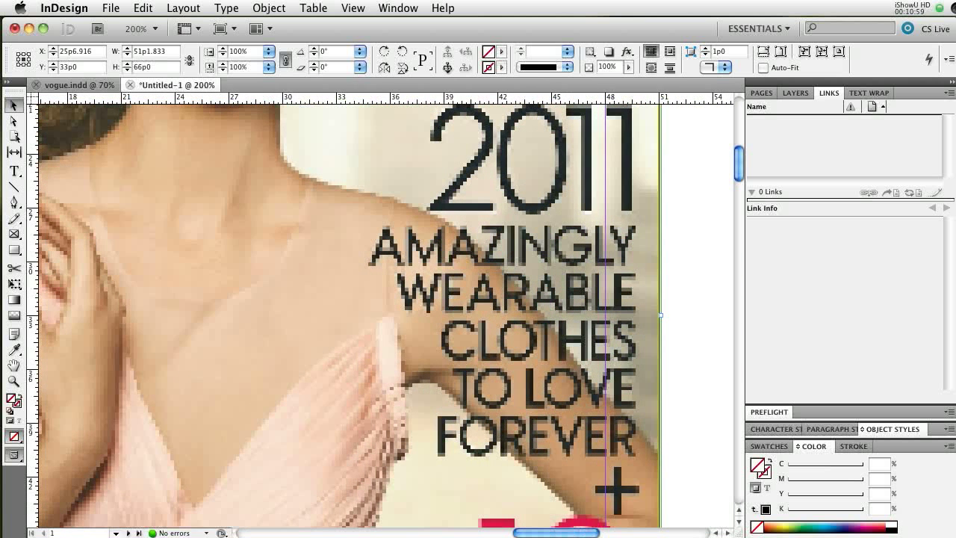
key("super+Tab")
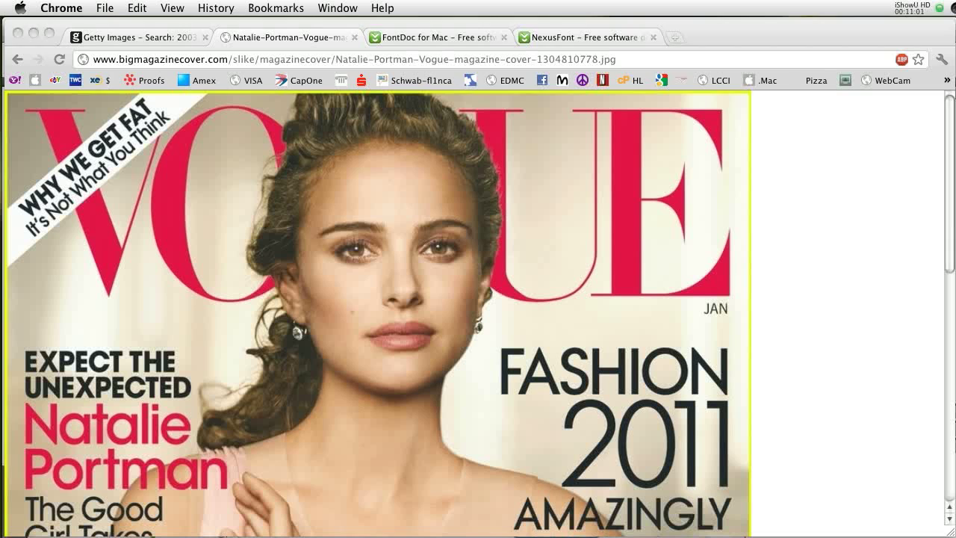
scroll(583, 294, "down", 1)
scroll(583, 294, "down", 1)
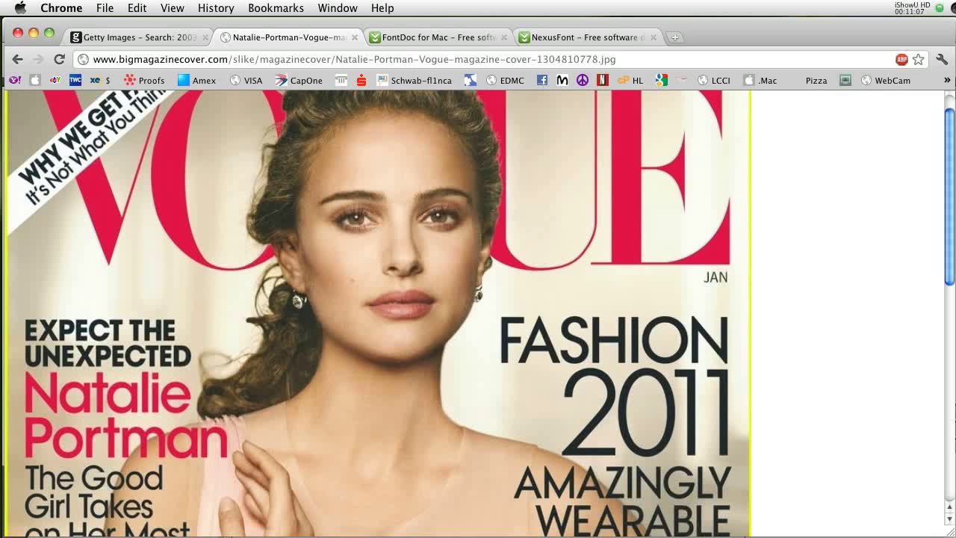
key("super+Tab")
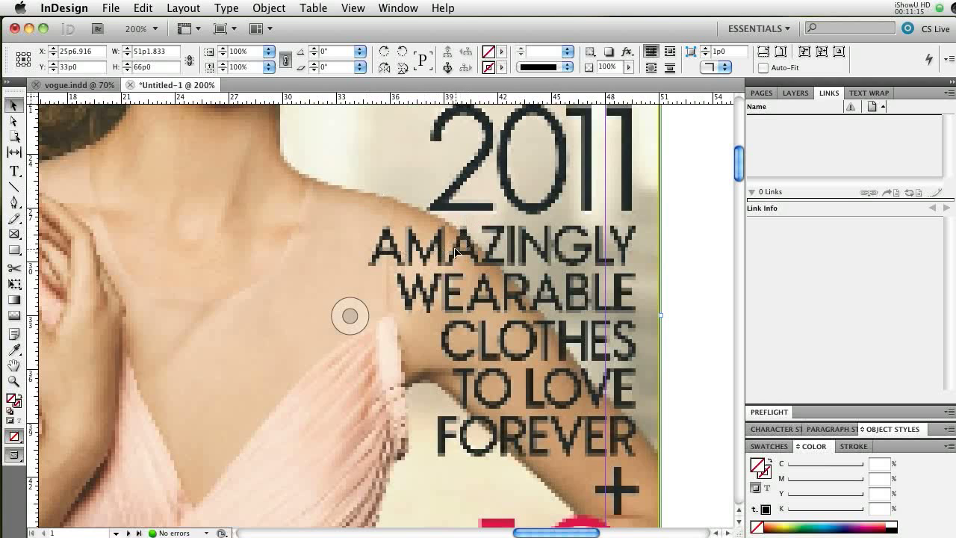
Set the document's display performance to High Quality Display and check the lettering up to the masthead
left_click(355, 9)
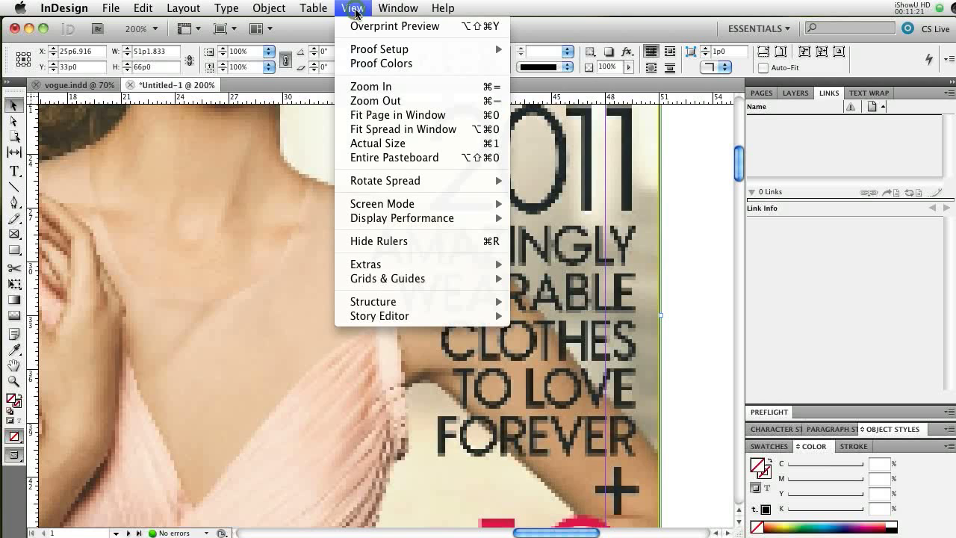
mouse_move(375, 218)
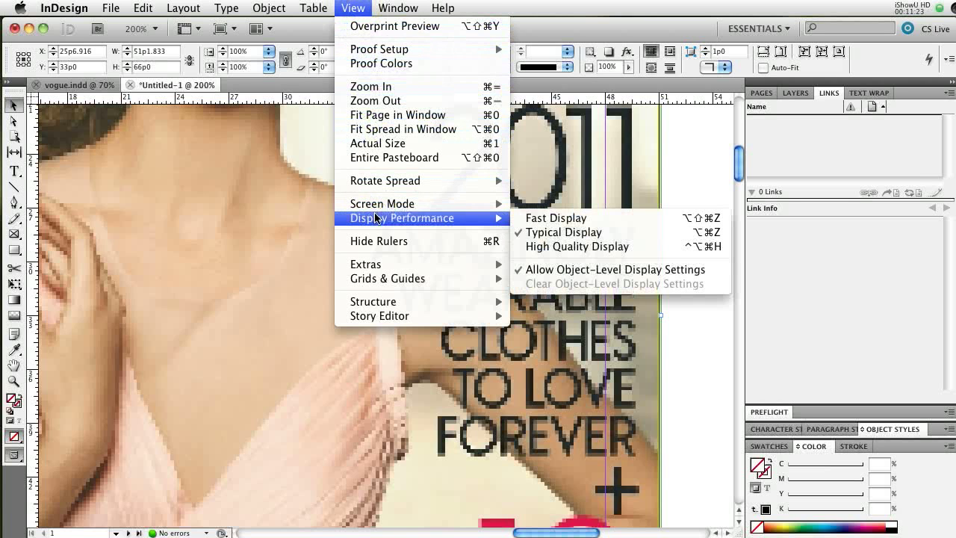
left_click(556, 248)
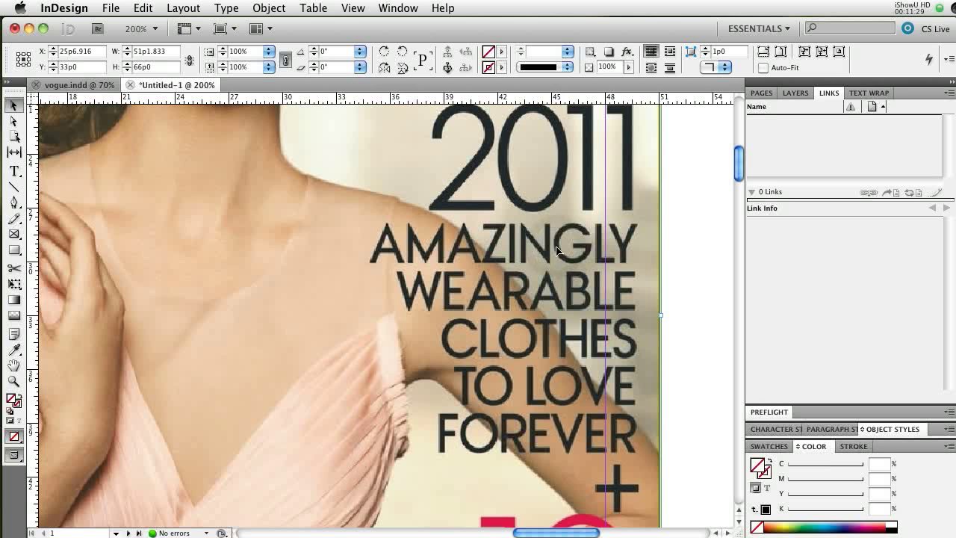
left_click(349, 315)
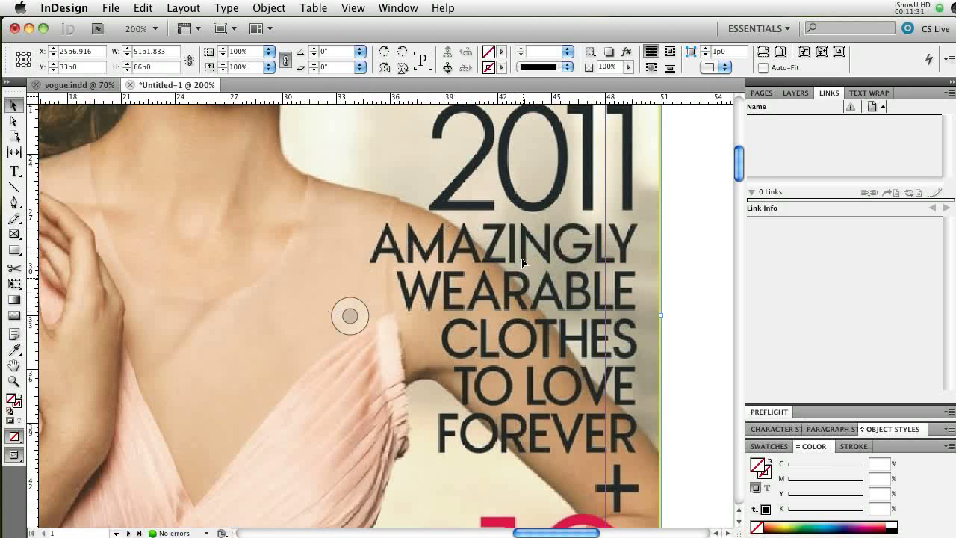
scroll(541, 263, "up", 3)
scroll(541, 263, "up", 8)
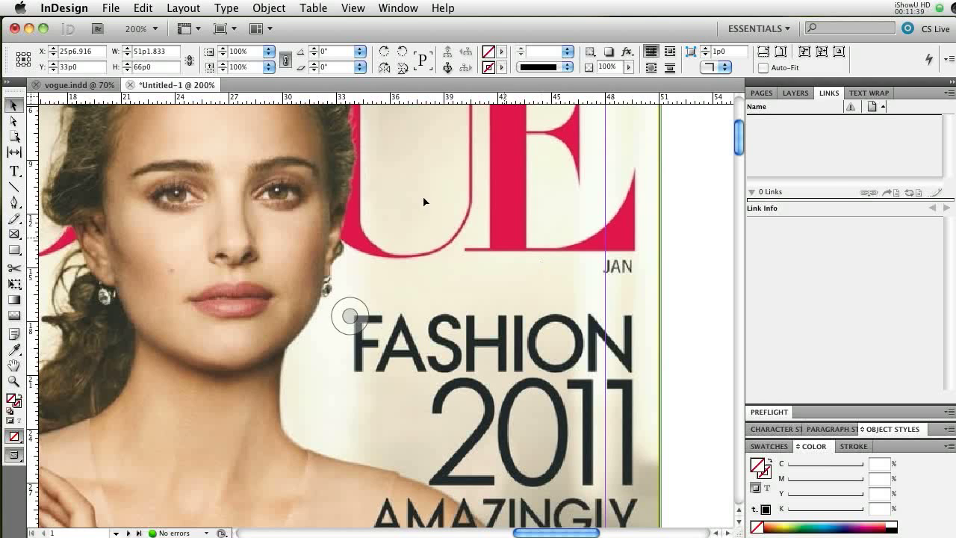
Set the view zoom to 70% and move the cover off page 1 onto the pasteboard directly to its left
left_click(127, 28)
type("70")
key("Return")
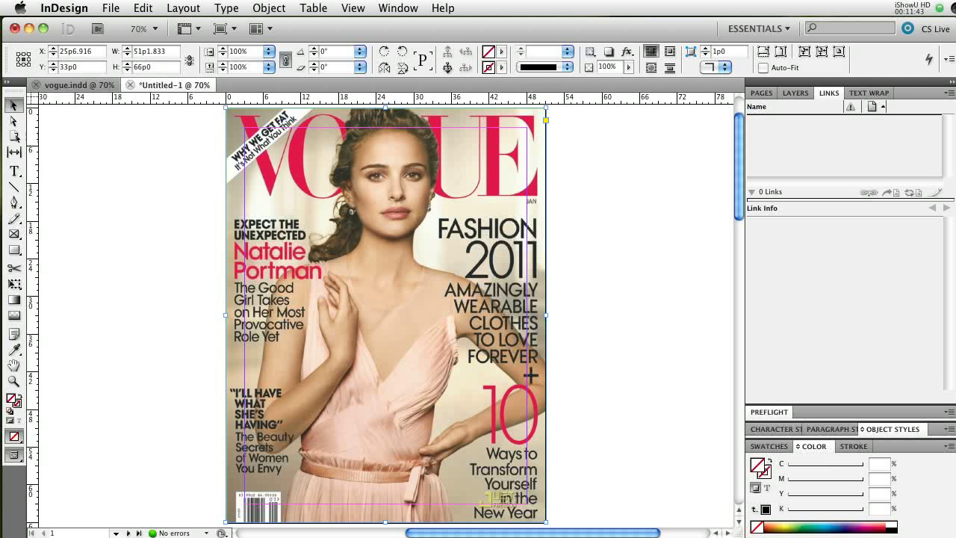
left_click_drag(487, 533, 425, 534)
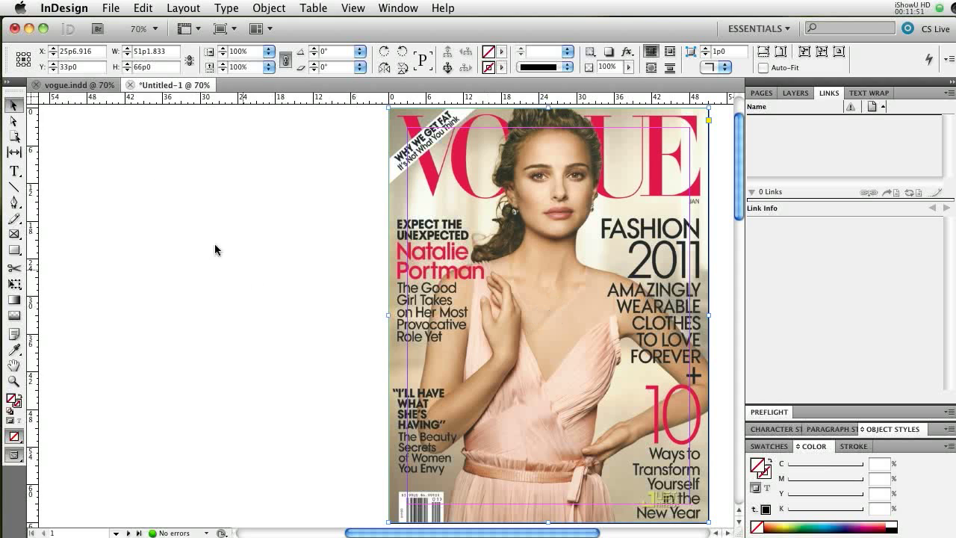
left_click(14, 104)
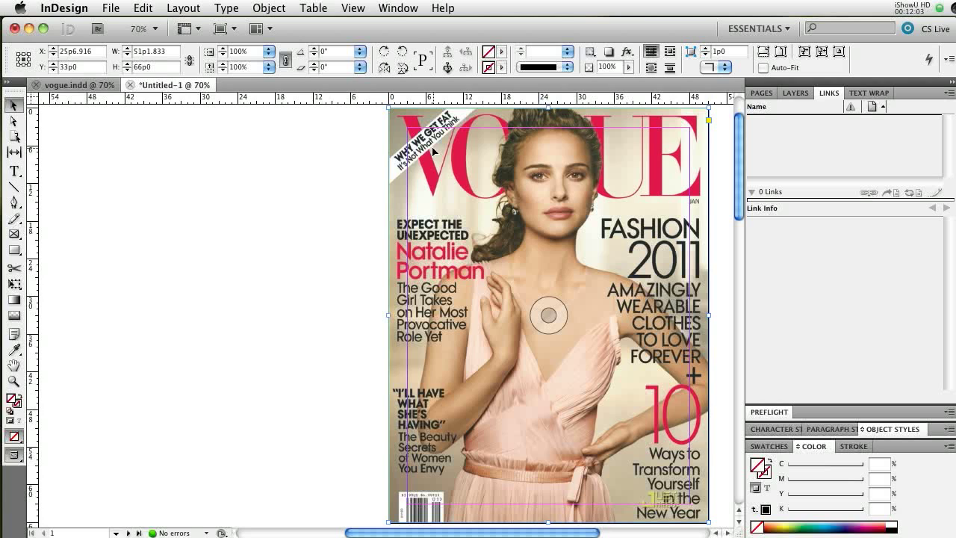
left_click_drag(433, 151, 89, 145)
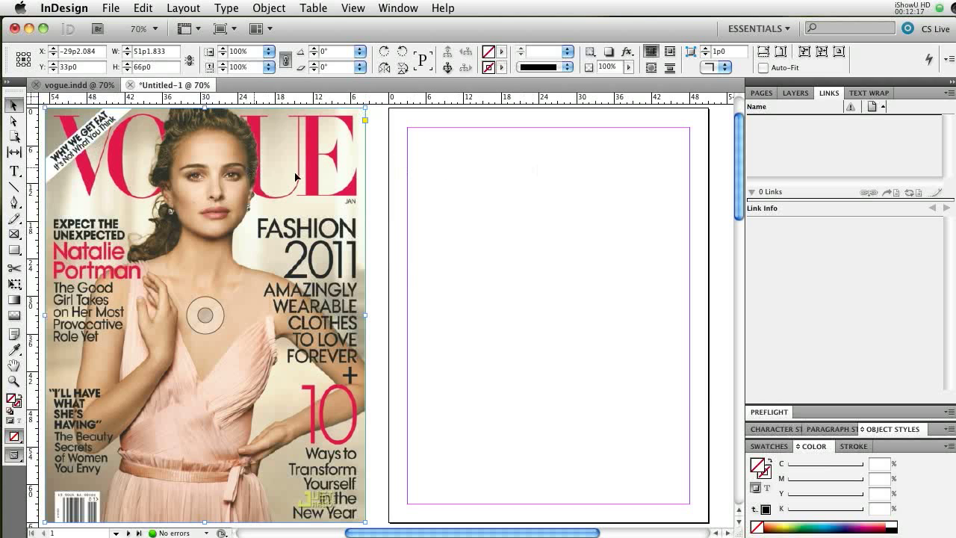
Try shifting the cover image inside its frame with the content grabber, undo the shift, and deselect everything
scroll(411, 266, "down", 2)
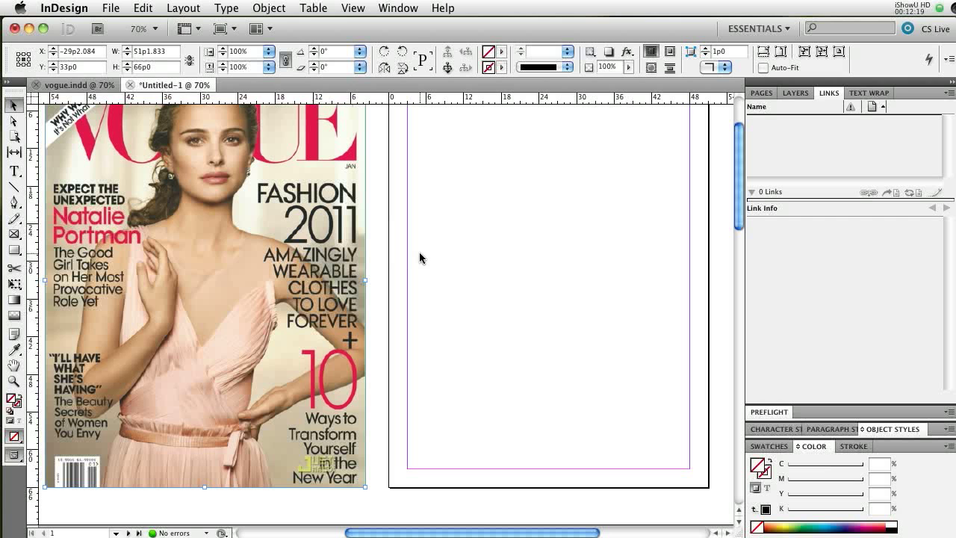
left_click_drag(735, 209, 738, 201)
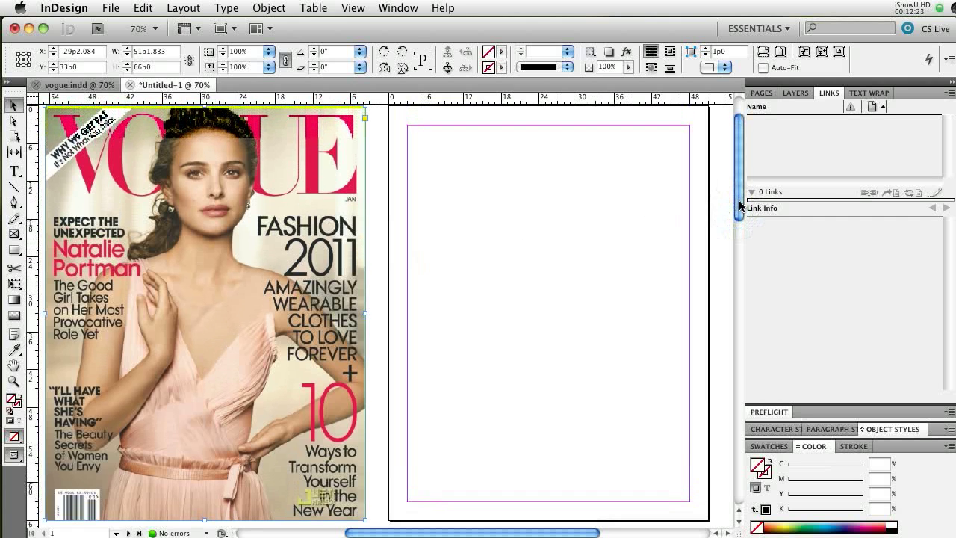
left_click(205, 313)
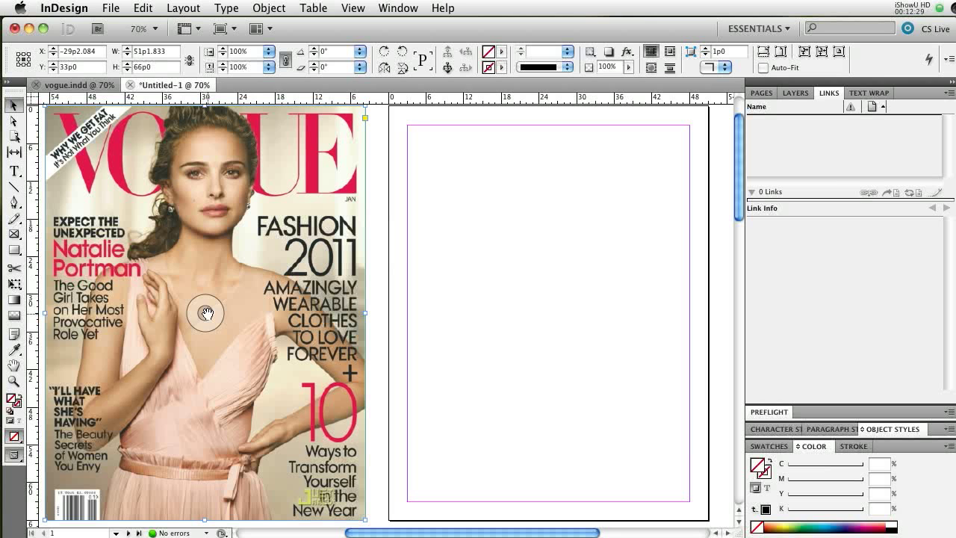
left_click_drag(206, 313, 348, 359)
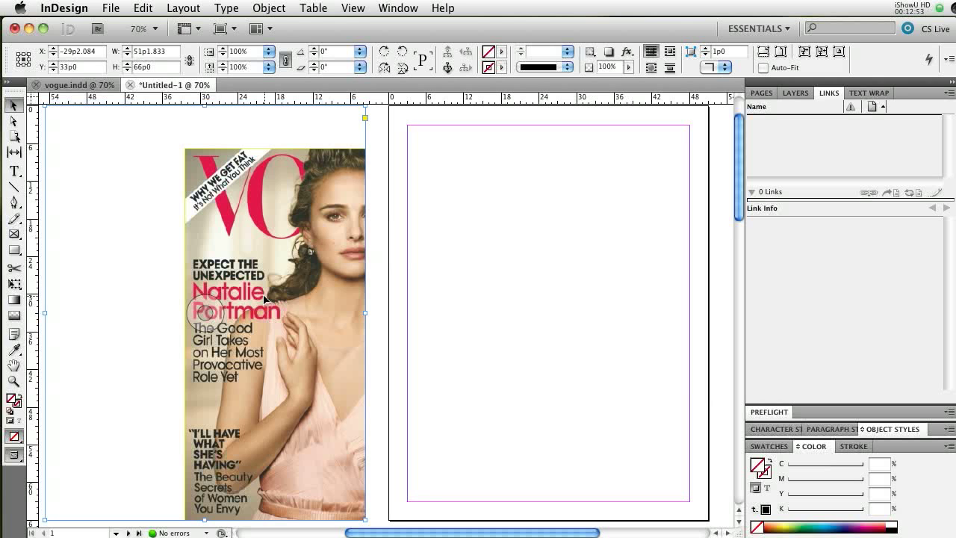
key("super+alt+shift+c")
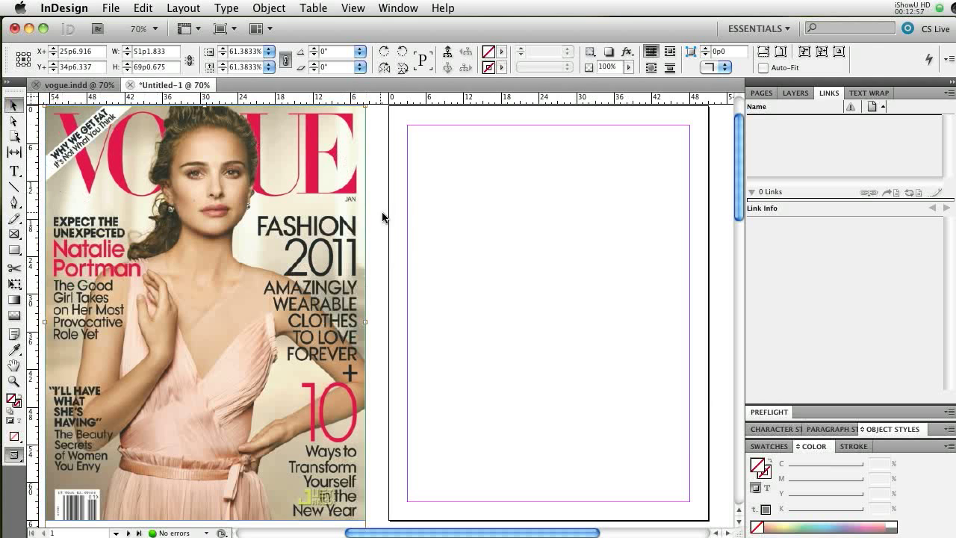
left_click(424, 218)
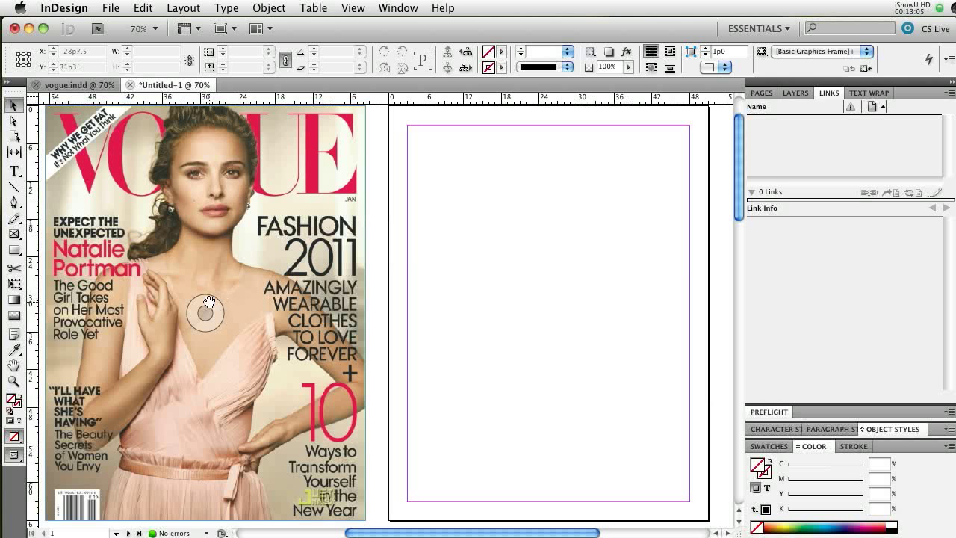
Move the cover back over page 1 and place horizontal ruler guides at the baseline and top of the VOGUE masthead
left_click_drag(327, 209, 667, 209)
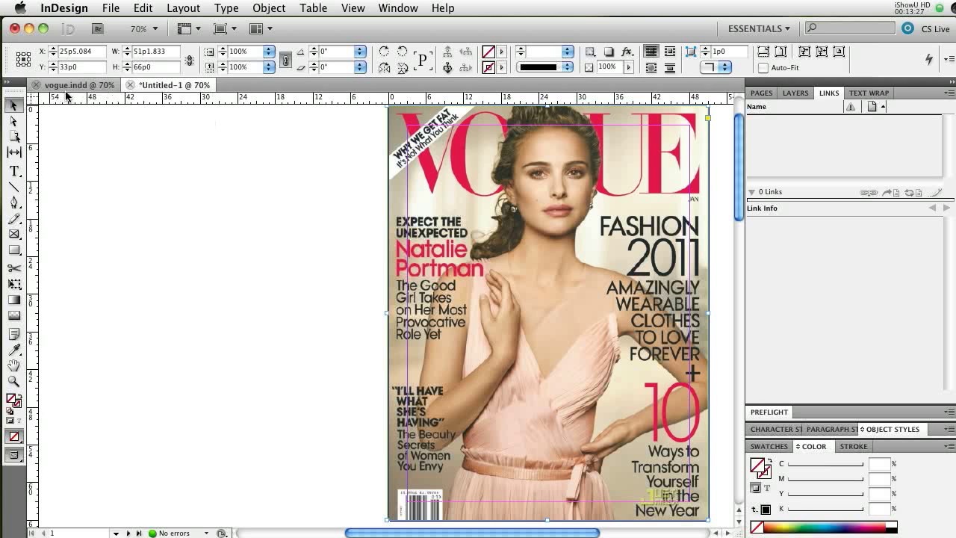
left_click(257, 97)
left_click_drag(257, 118, 254, 194)
left_click(261, 188)
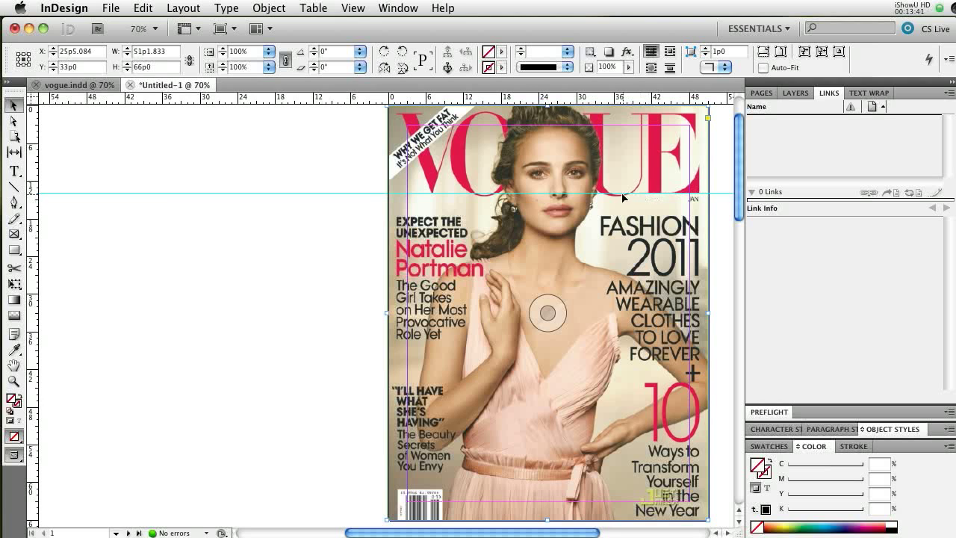
left_click_drag(321, 96, 323, 112)
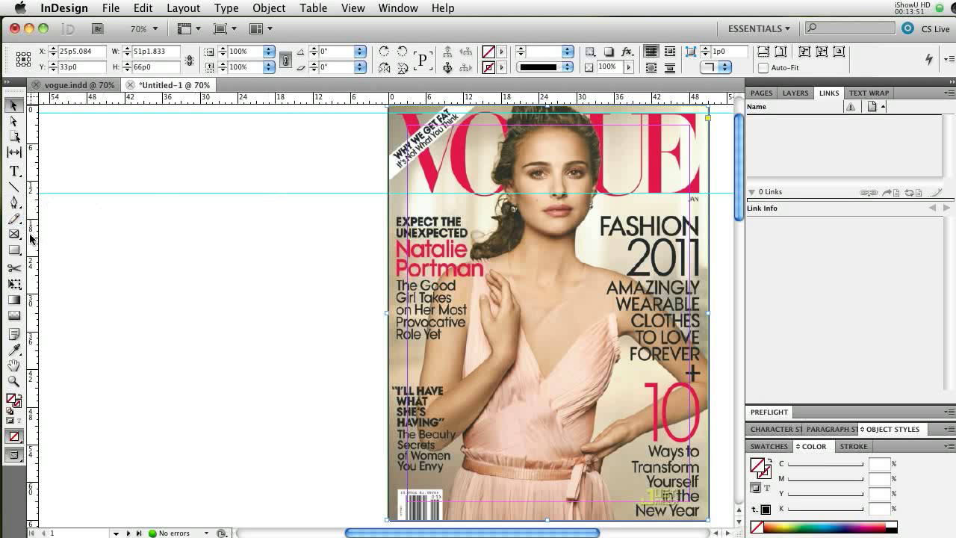
Place a vertical ruler guide at about 1p4, along the left edge of the cover's left-hand text
left_click_drag(30, 234, 397, 239)
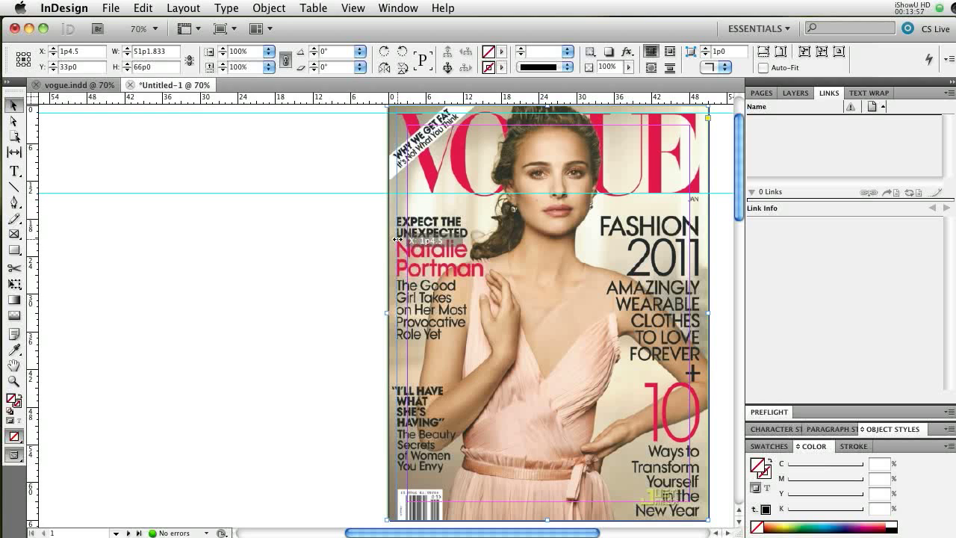
left_click_drag(397, 239, 396, 239)
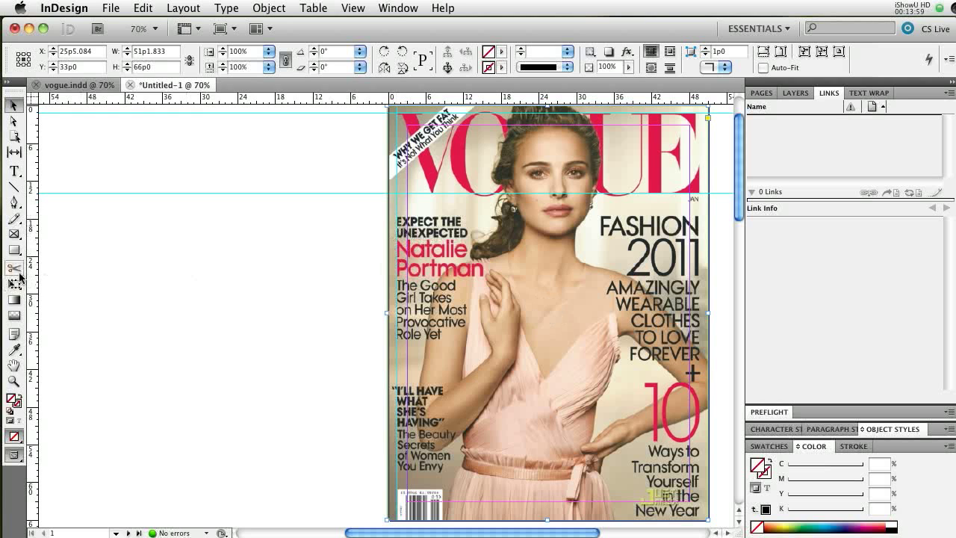
Place a vertical ruler guide along the right edge of the cover's right-hand text
left_click_drag(29, 275, 570, 278)
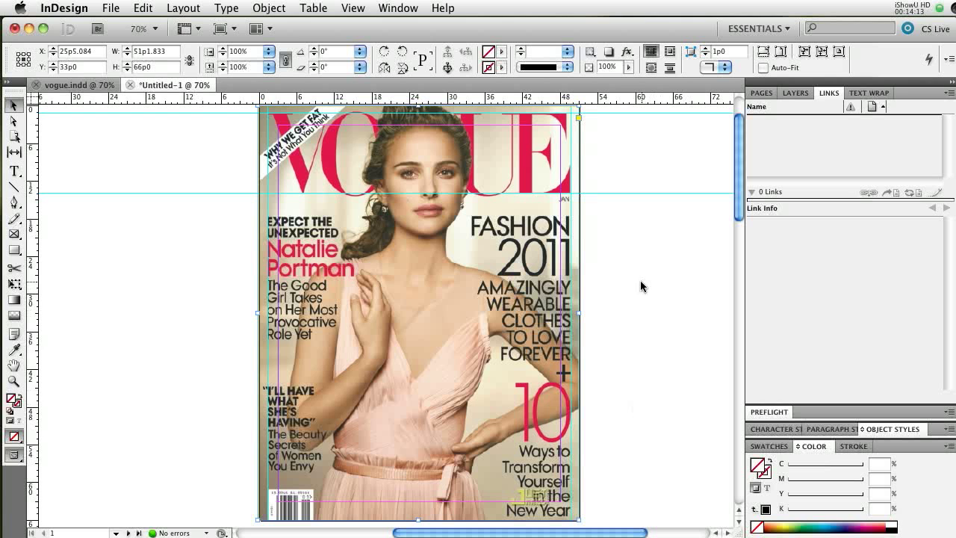
left_click_drag(624, 533, 573, 533)
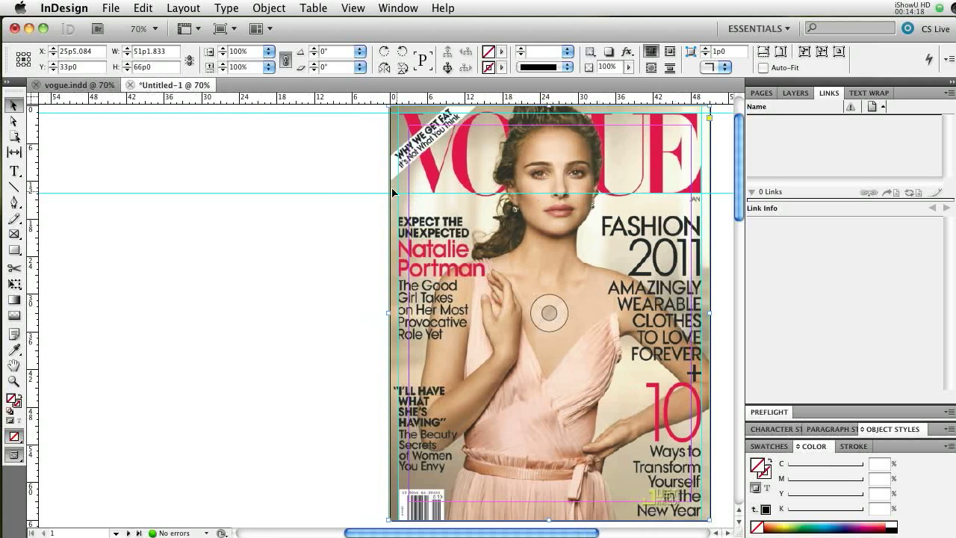
Remove the horizontal ruler guide at the VOGUE masthead's baseline and place a new one at the same height
left_click(348, 192)
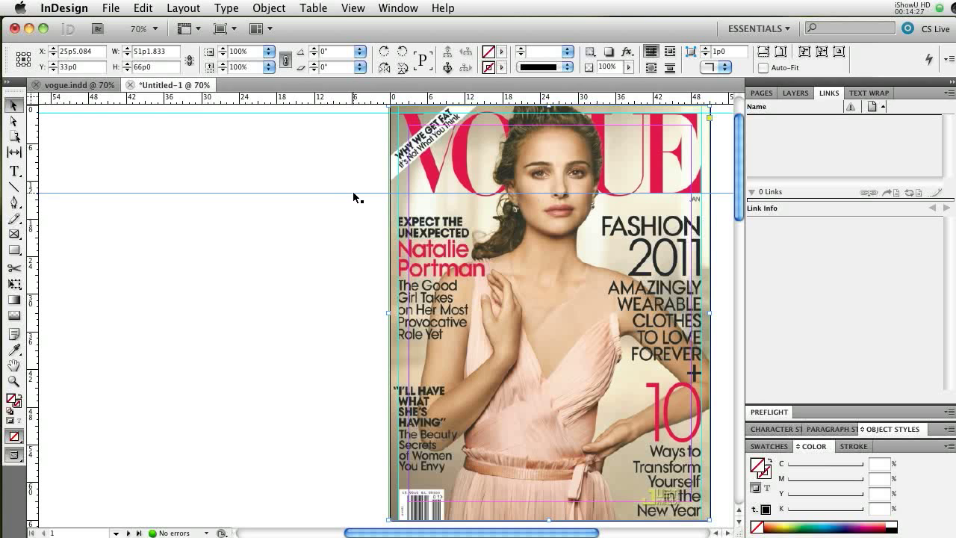
left_click_drag(353, 193, 352, 97)
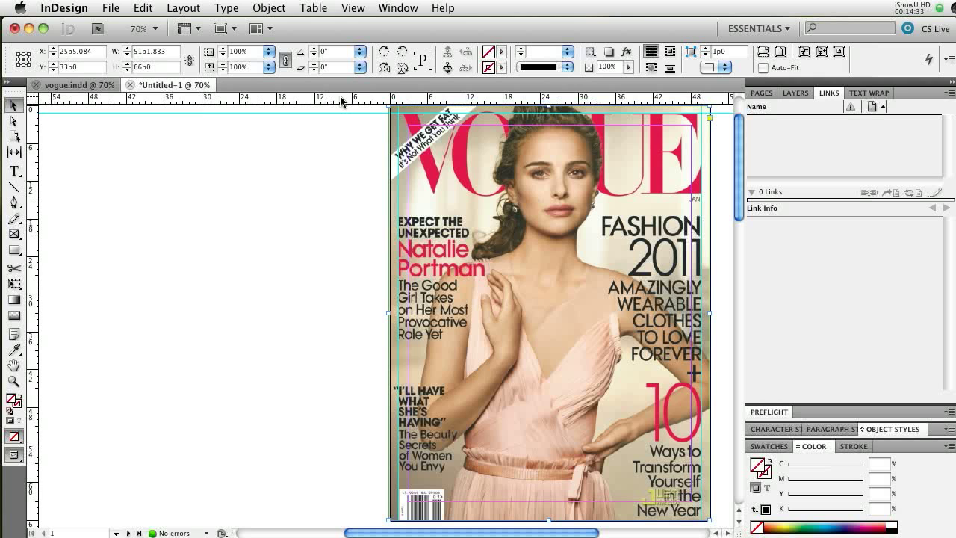
left_click_drag(340, 97, 334, 194)
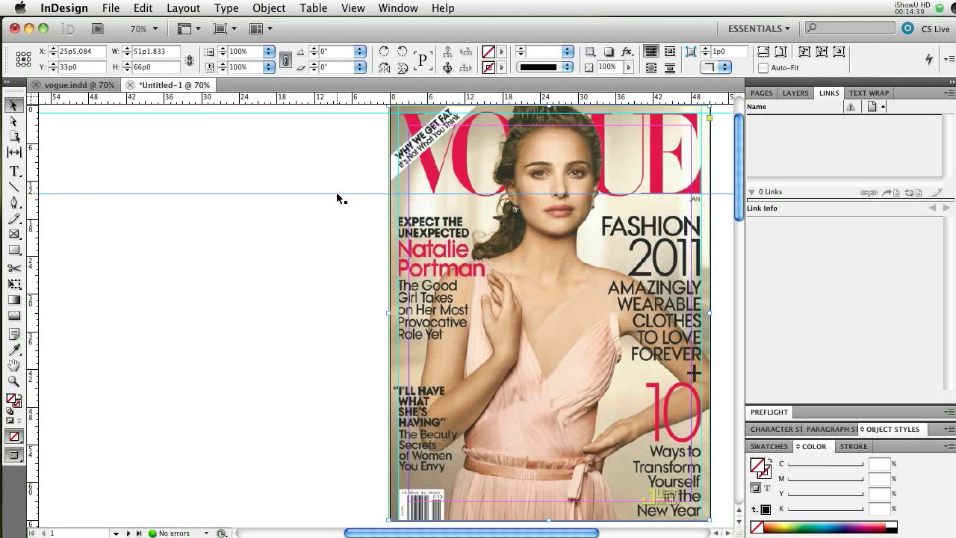
Move the cover image off page 1 onto the pasteboard directly to its left
left_click(335, 165)
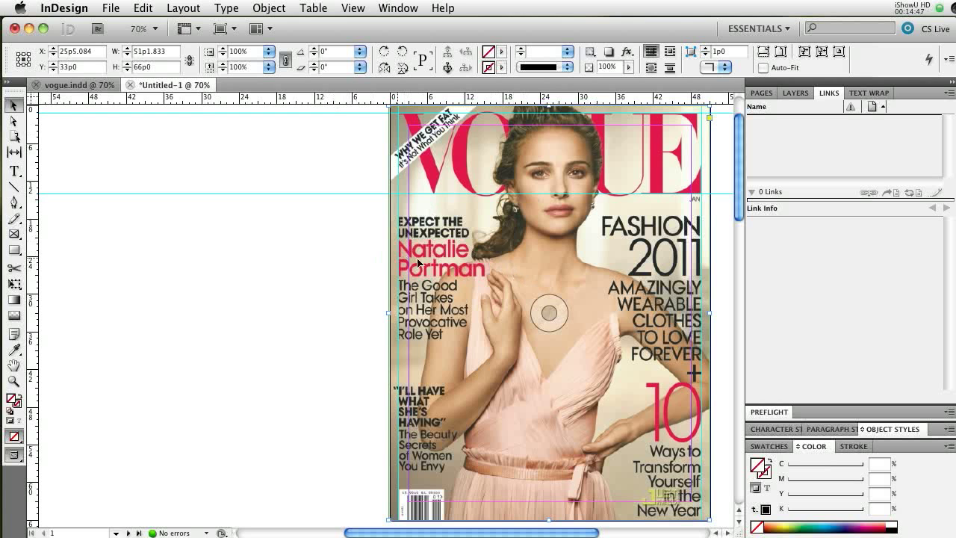
left_click_drag(406, 261, 97, 263)
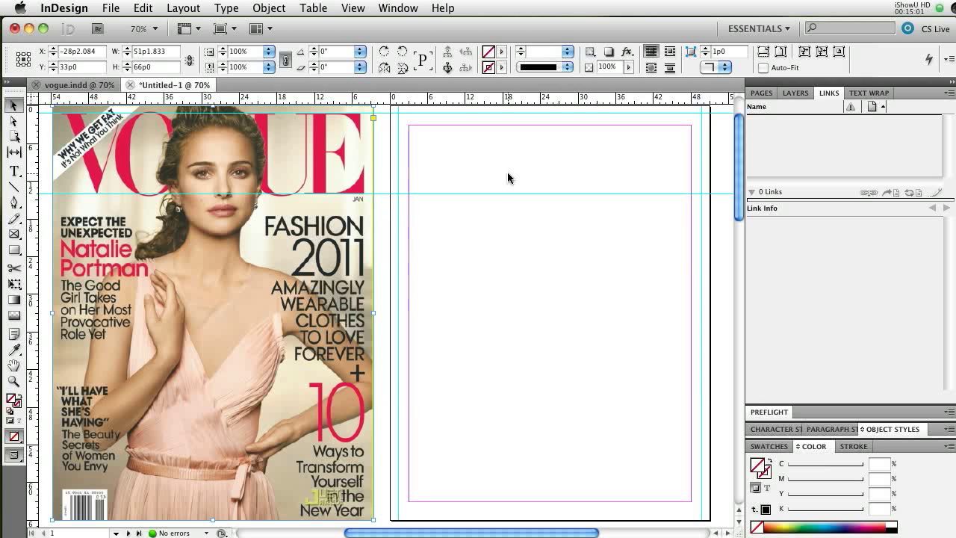
left_click(212, 313)
Create a text frame across the top of page 1, down to the masthead baseline guide, and enter VOGUE
left_click(13, 170)
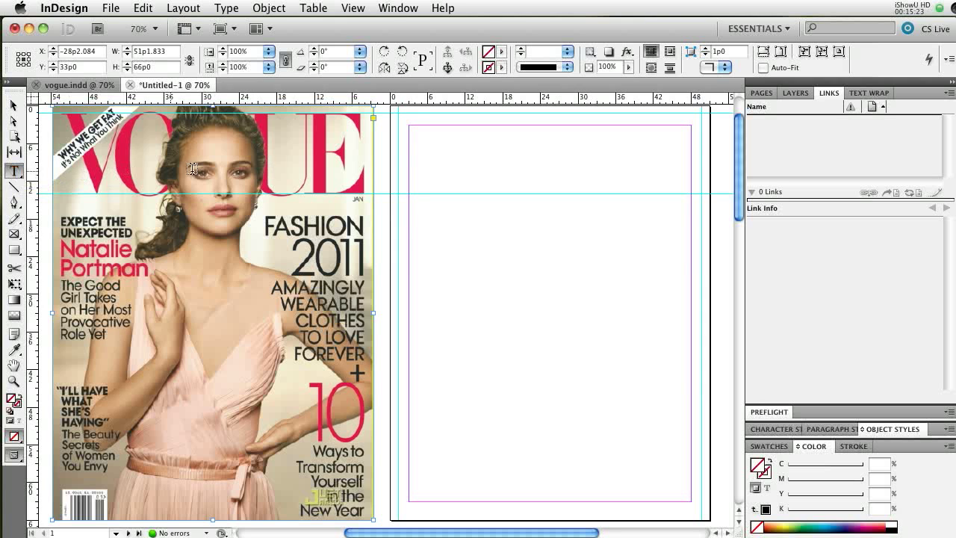
left_click_drag(407, 121, 700, 198)
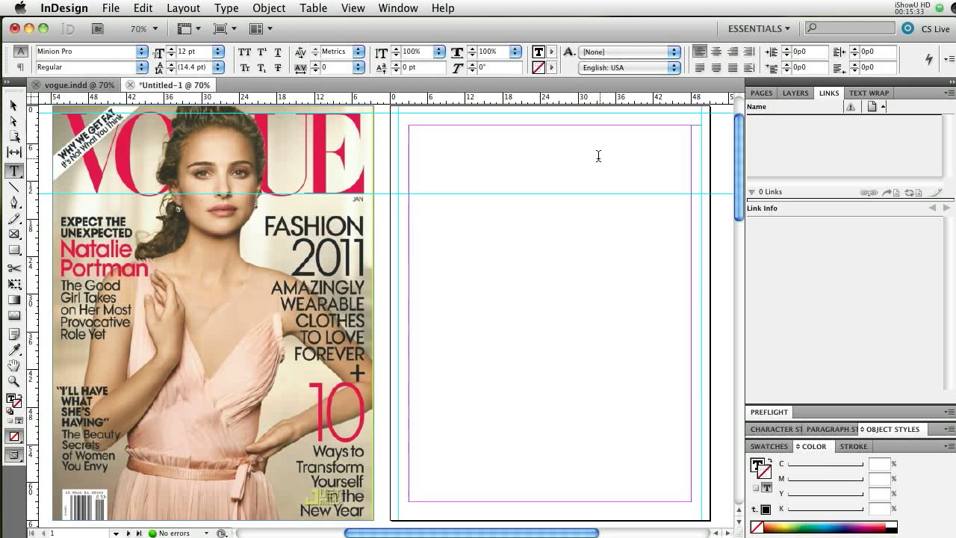
type("vo")
key("super+2")
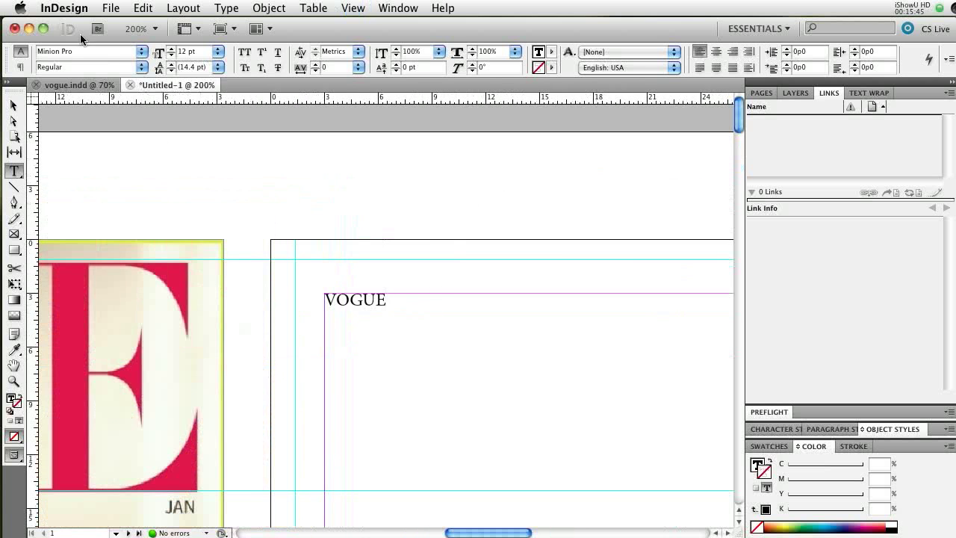
Set the font size of the VOGUE text to 72 pt
double_click(401, 300)
left_click(413, 305)
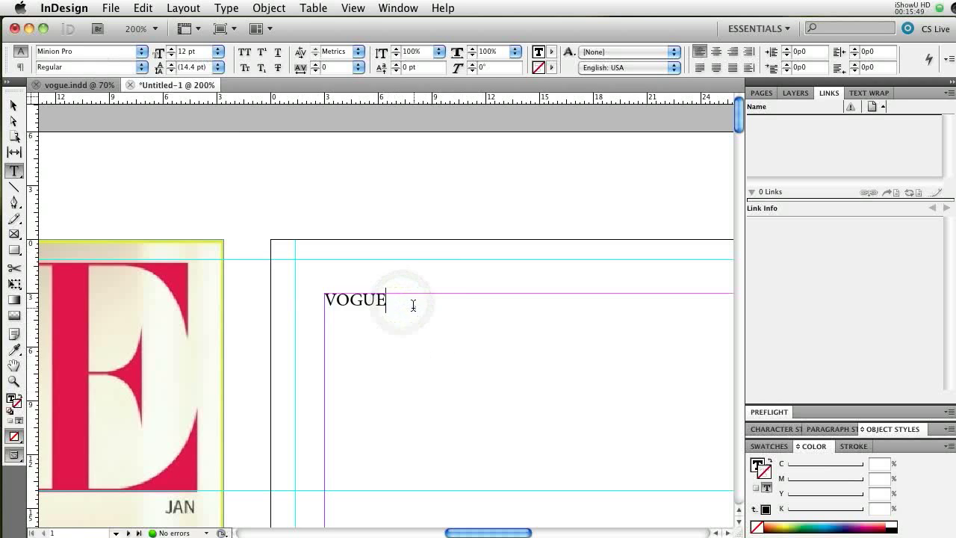
double_click(409, 305)
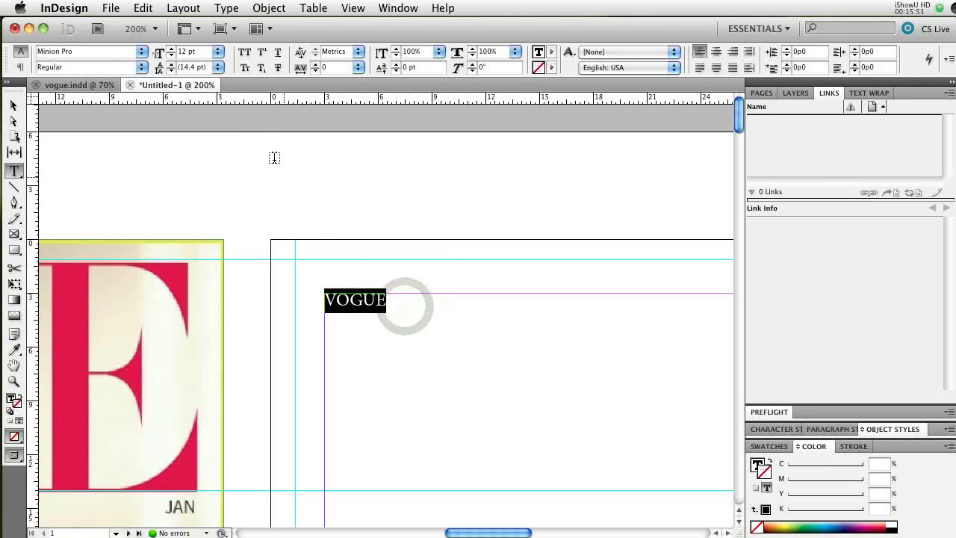
left_click(171, 57)
left_click(218, 51)
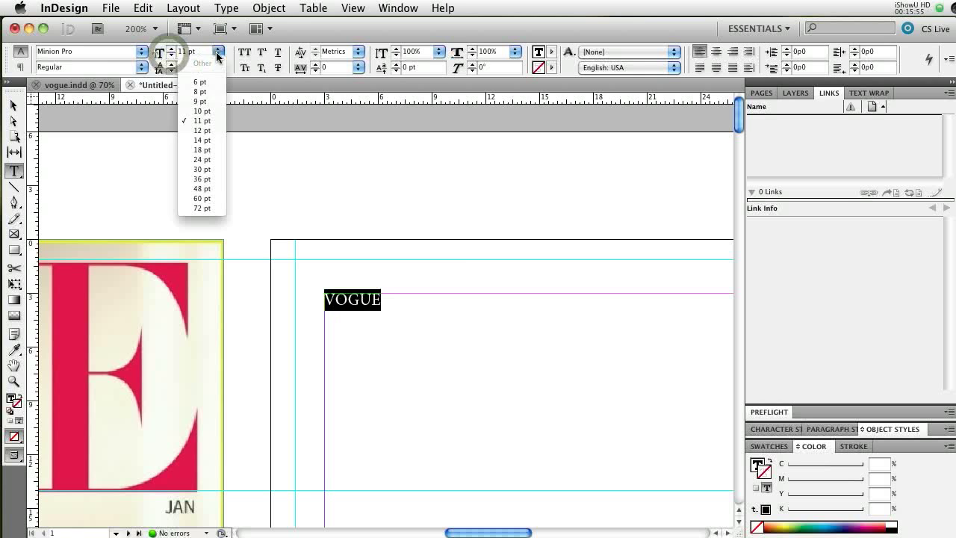
left_click(200, 207)
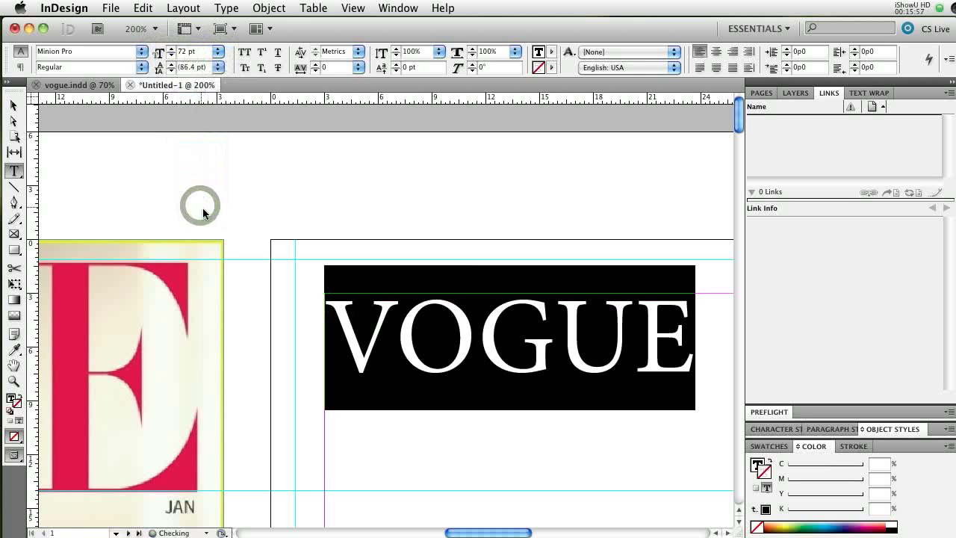
Reselect the VOGUE text and examine the available fonts for a typeface matching the cover's masthead
left_click(473, 415)
left_click_drag(691, 366, 298, 357)
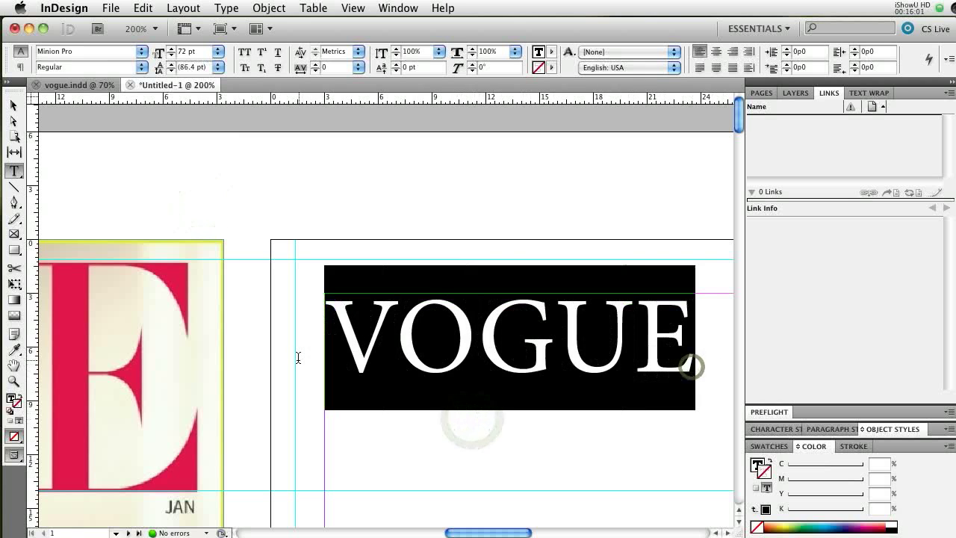
left_click(142, 57)
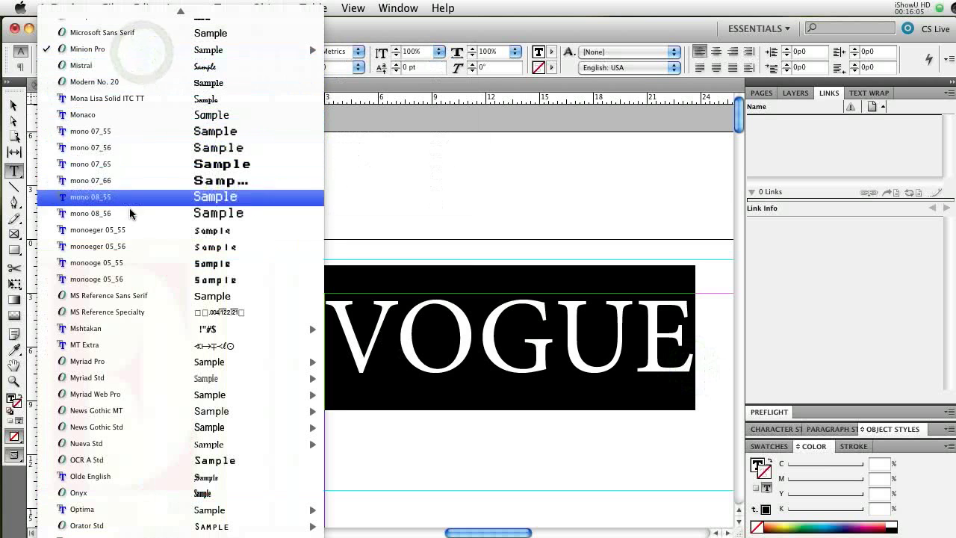
scroll(128, 277, "down", 3)
scroll(128, 277, "up", 10)
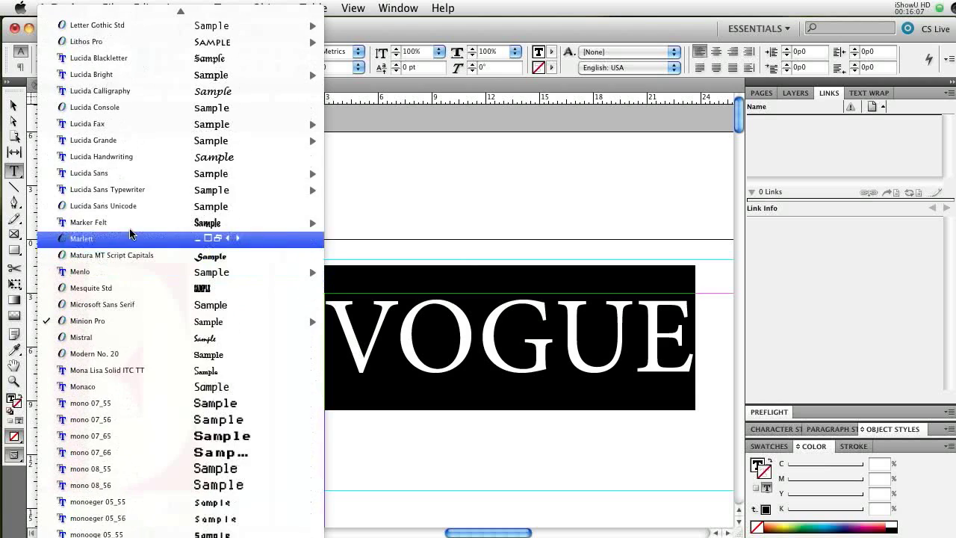
scroll(130, 163, "up", 8)
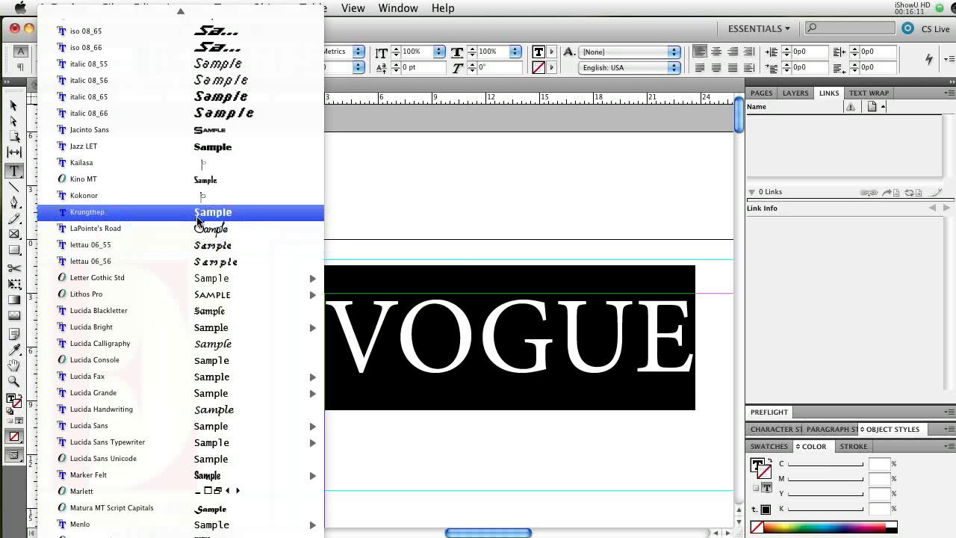
scroll(207, 232, "up", 20)
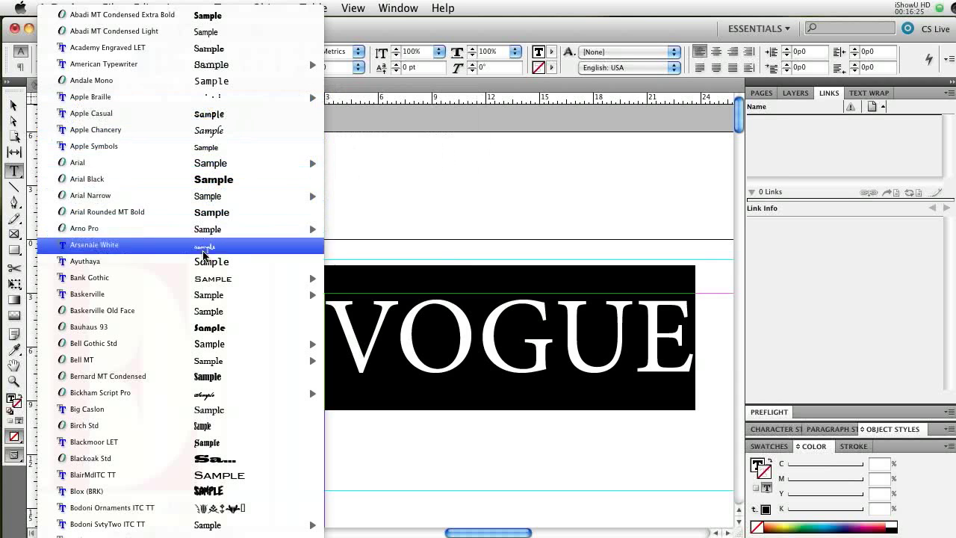
left_click(388, 217)
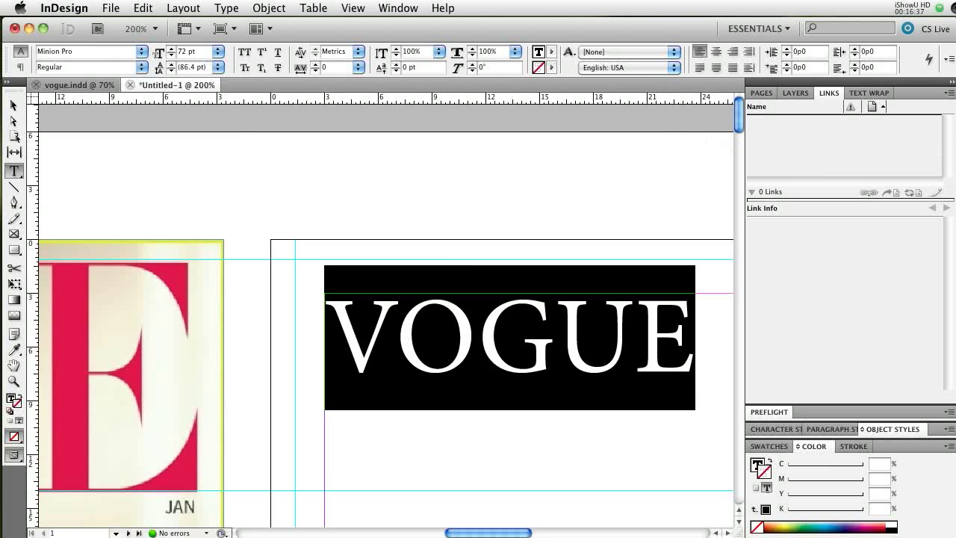
Switch to FontDoc and preview the Classic font collection with the custom text FASHION
left_click_drag(955, 134, 247, 114)
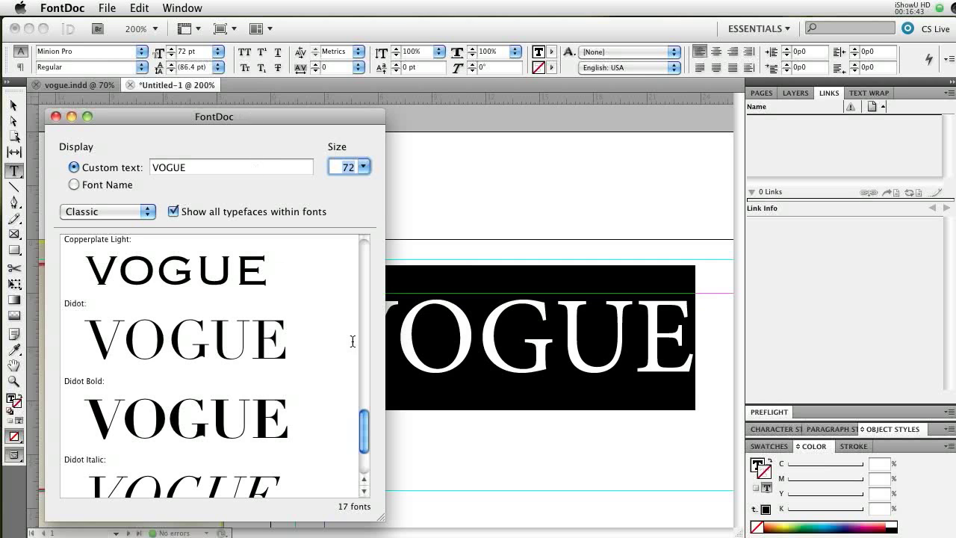
left_click_drag(363, 428, 363, 268)
left_click_drag(200, 166, 153, 167)
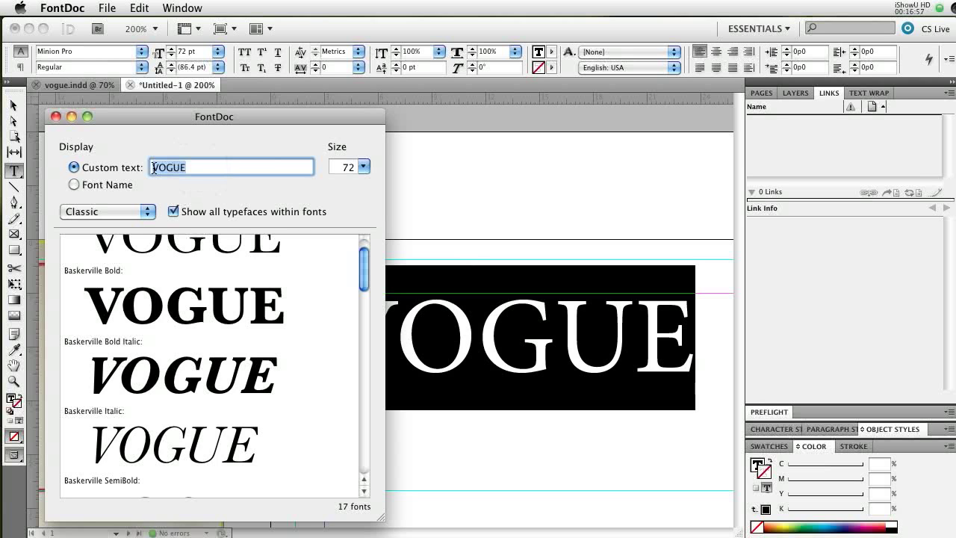
type("Fa")
key("BackSpace")
key("BackSpace")
key("BackSpace")
type("SHIO")
key("Return")
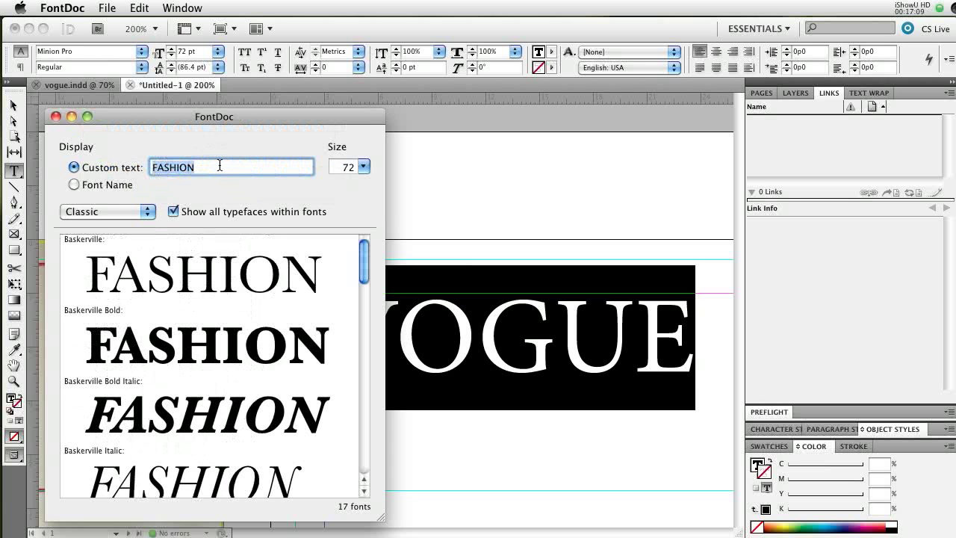
Change the previewed font collection to All Fonts and look through the first samples
mouse_move(364, 258)
left_mouse_down()
mouse_move(364, 442)
mouse_move(364, 260)
left_mouse_up()
left_click(147, 213)
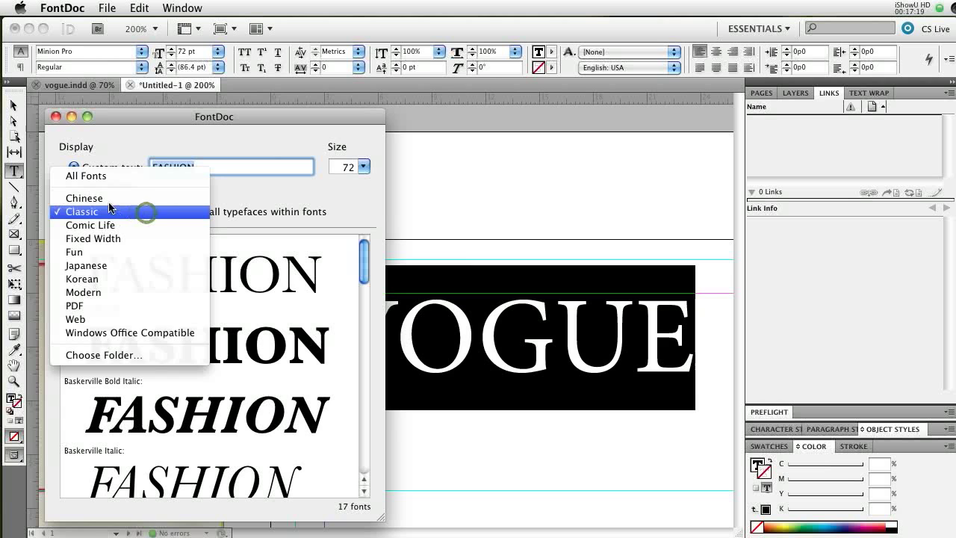
left_click(77, 177)
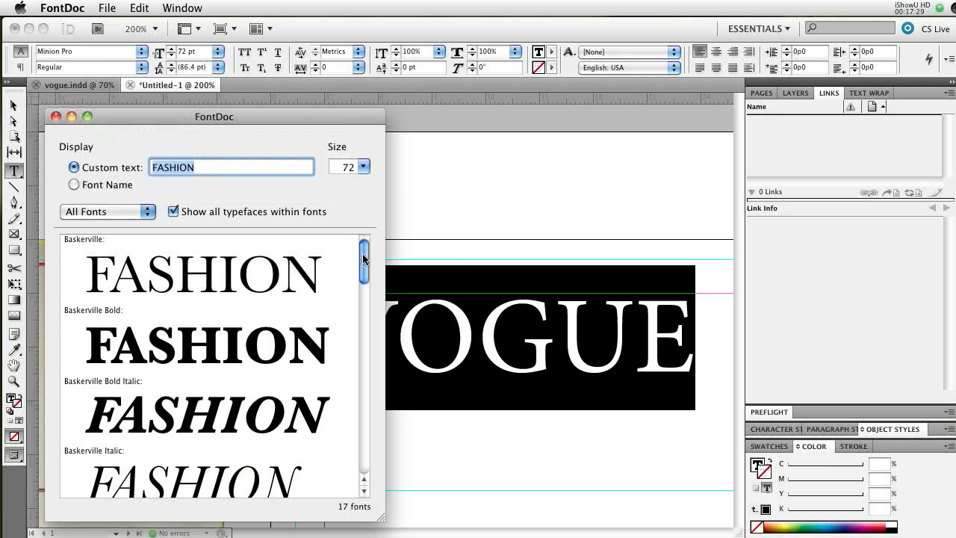
mouse_move(364, 277)
left_mouse_down()
mouse_move(364, 247)
mouse_move(363, 262)
left_mouse_up()
left_click(366, 331)
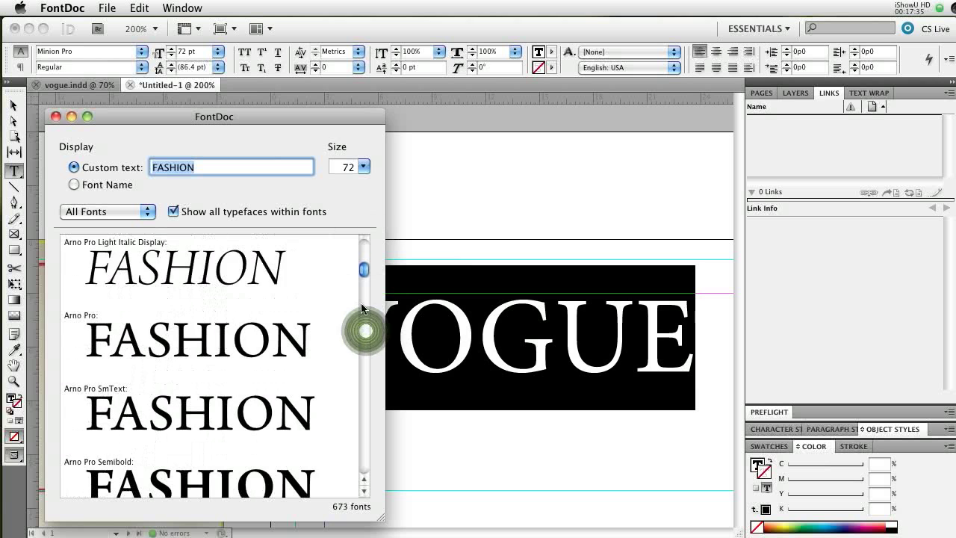
left_click(363, 331)
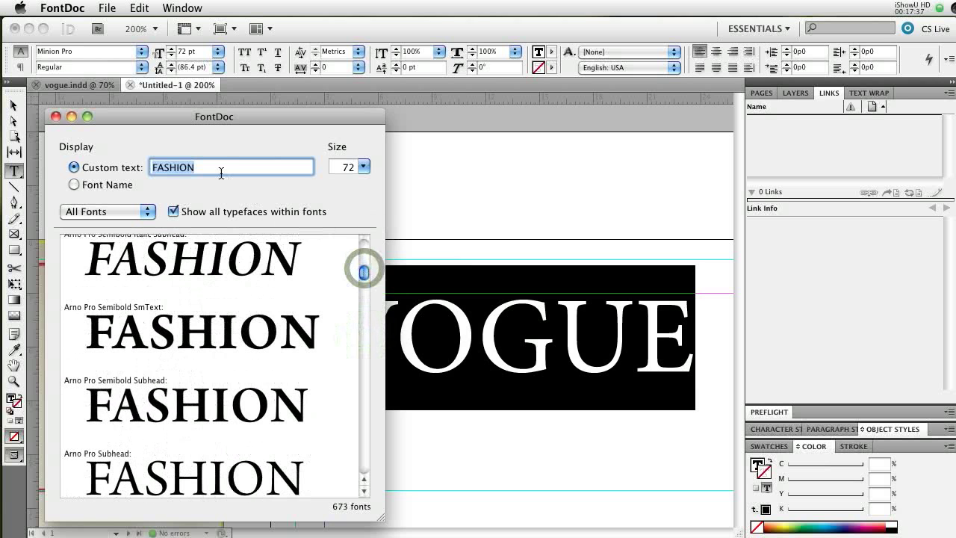
Set FontDoc's custom preview text to VOGUE and look through the Baskerville samples
type("VOGUE")
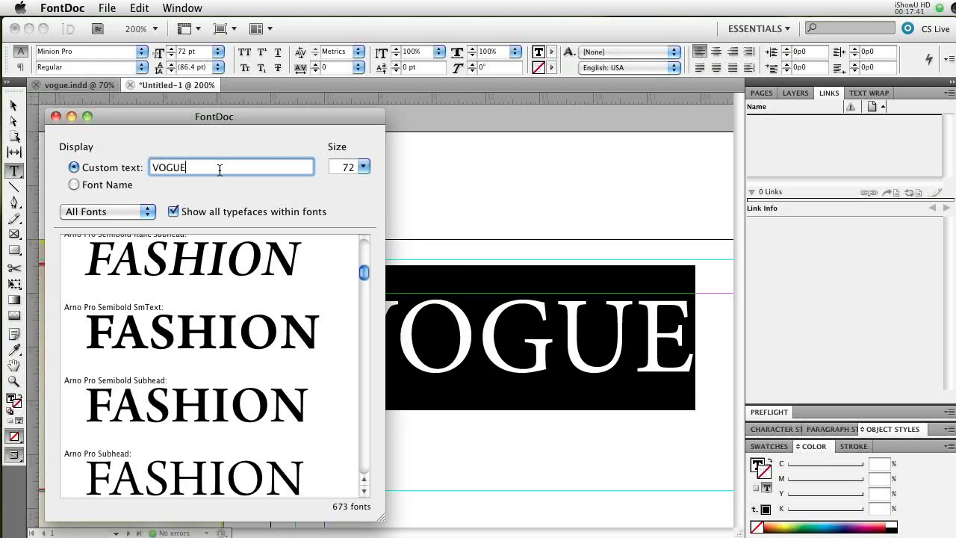
key("Return")
left_click(362, 414)
left_click(361, 414)
left_click(361, 415)
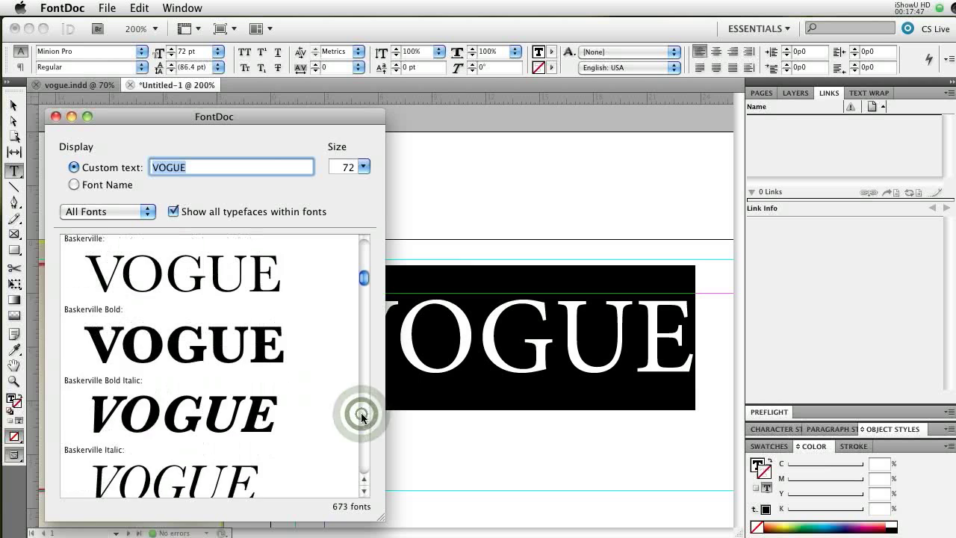
left_click(361, 416)
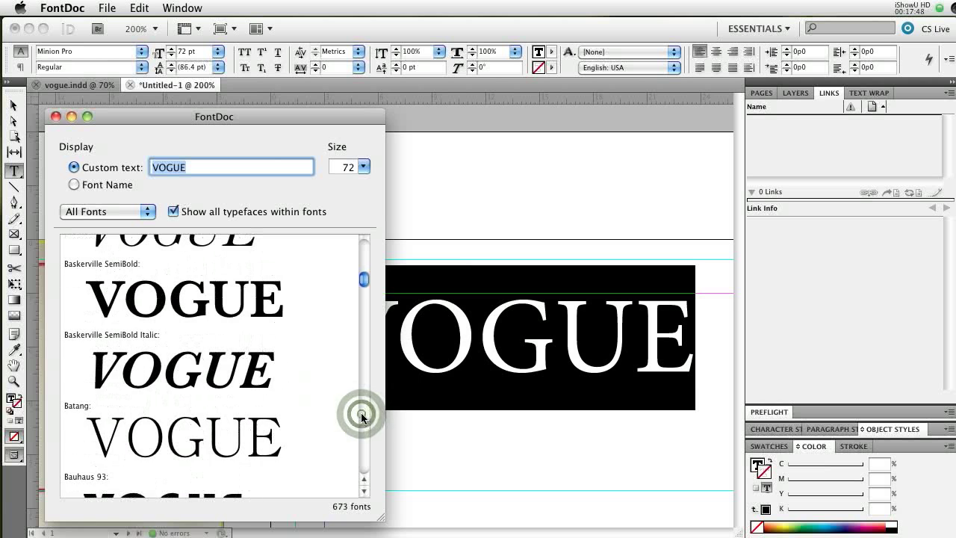
Look through the VOGUE samples from Bank Gothic through Century Schoolbook and Chaparral Pro to Didot for a masthead match
left_click(363, 260)
left_click(365, 256)
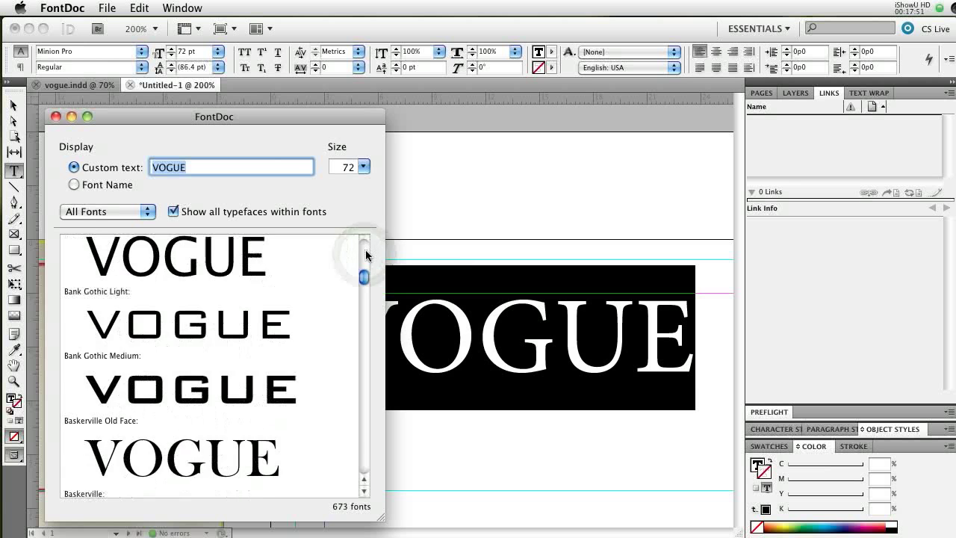
left_click(363, 368)
left_click(362, 433)
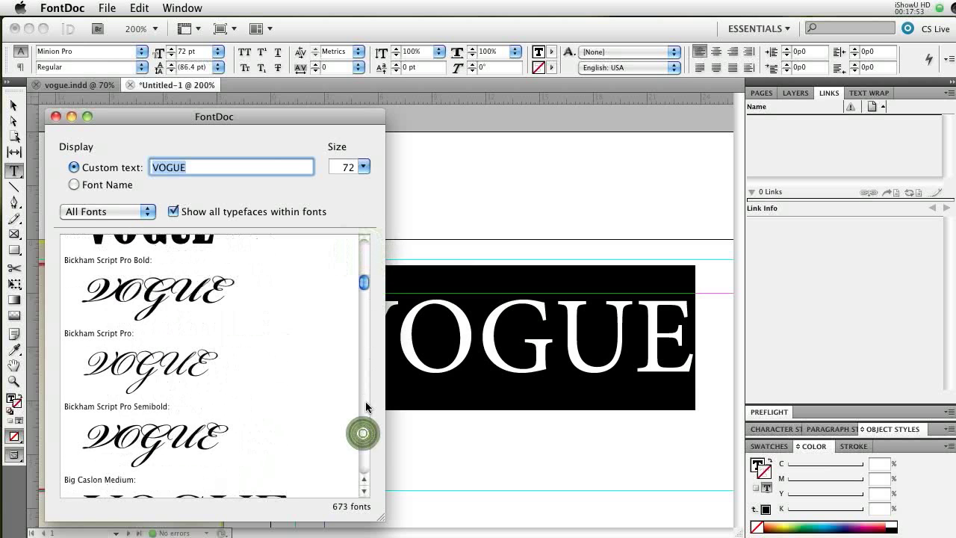
left_click_drag(365, 286, 365, 304)
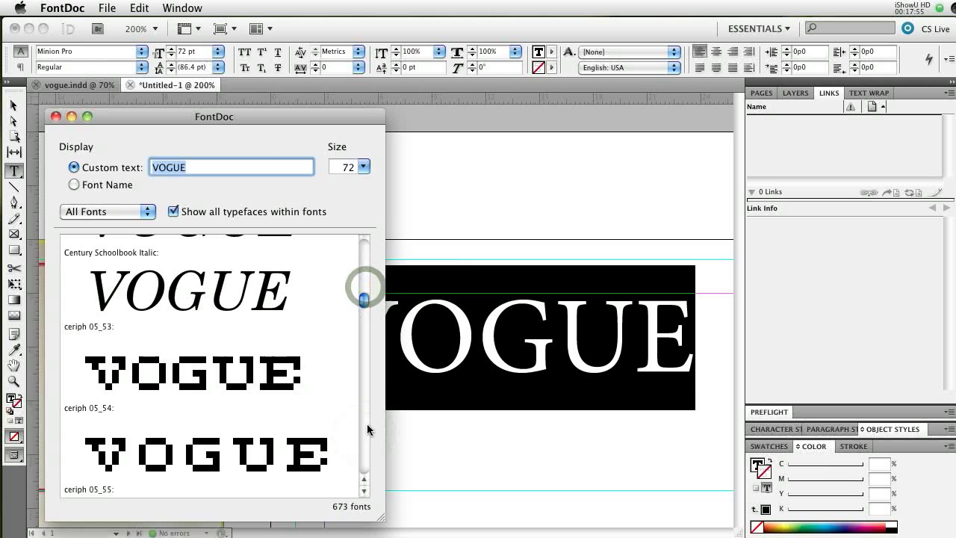
left_click(365, 448)
left_click(364, 446)
left_click(364, 448)
left_click(365, 448)
left_click(364, 448)
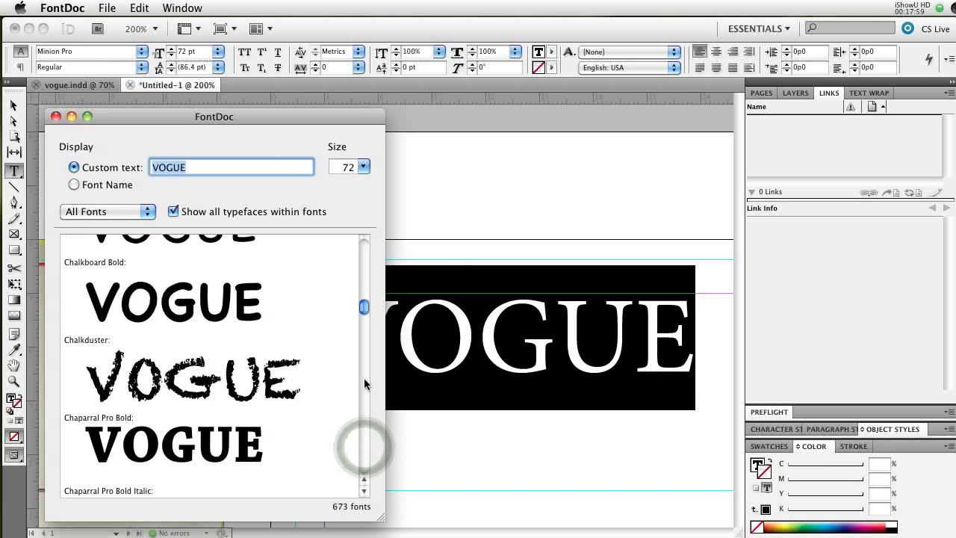
left_click_drag(365, 306, 366, 325)
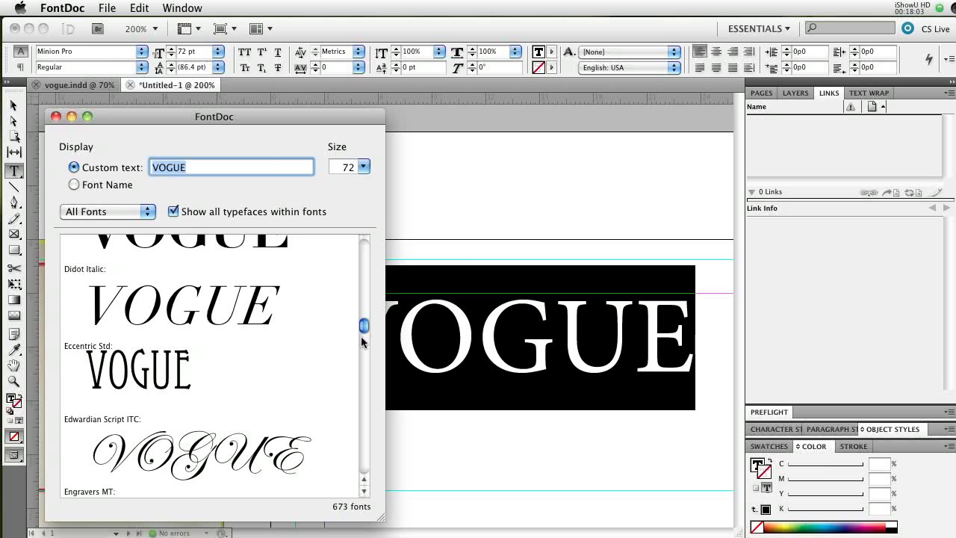
Highlight the regular Didot sample and move the FontDoc window aside to compare it with the cover's masthead letter E
left_click(361, 280)
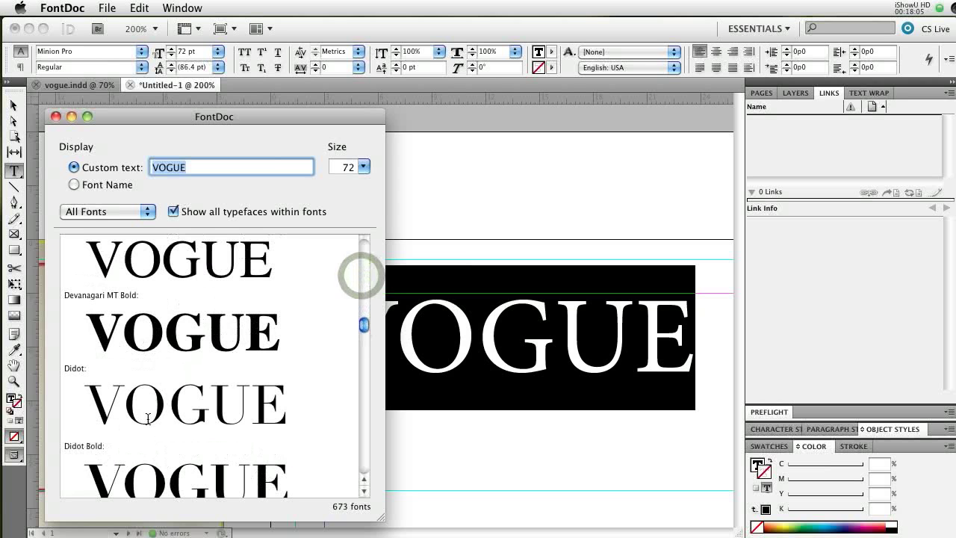
left_click_drag(93, 406, 275, 405)
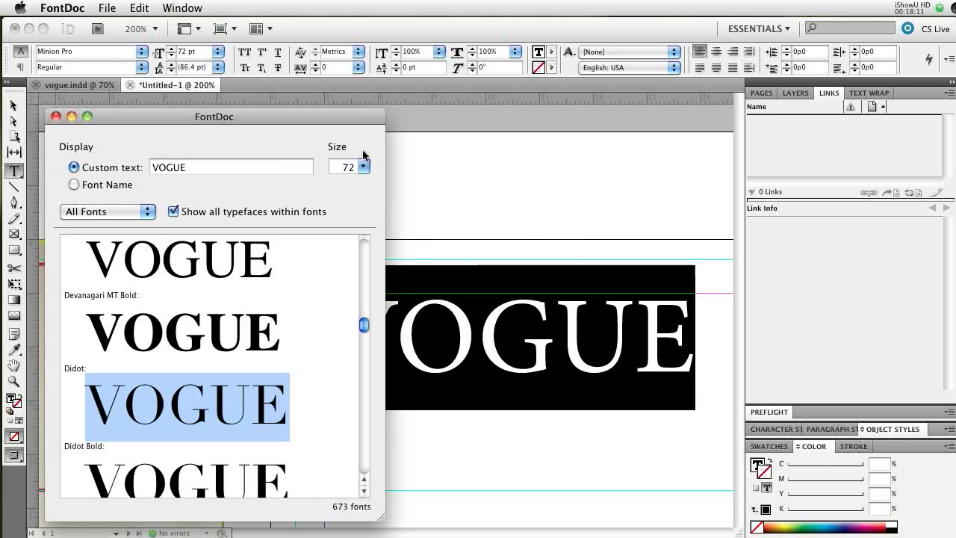
left_click_drag(280, 116, 497, 122)
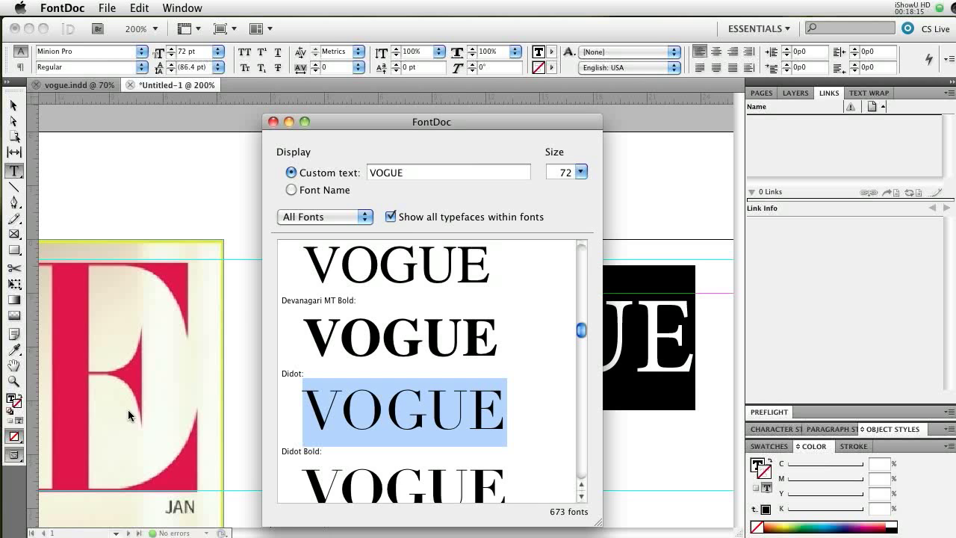
left_click_drag(339, 124, 457, 122)
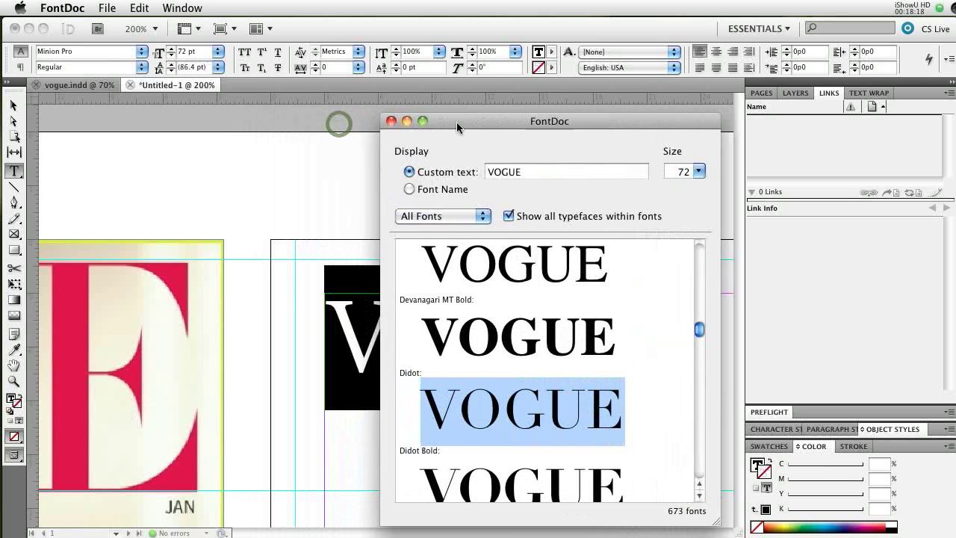
Switch to InDesign and view the reference cover beside the new page at 50%
left_click(227, 174)
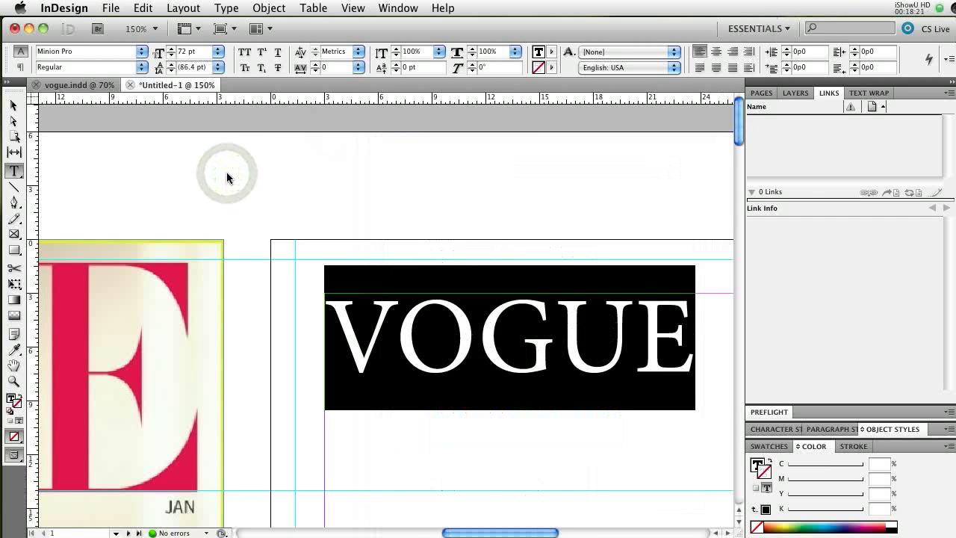
key("super+minus")
key("super+minus")
key("super+minus")
key("super+minus")
key("super+minus")
key("super+minus")
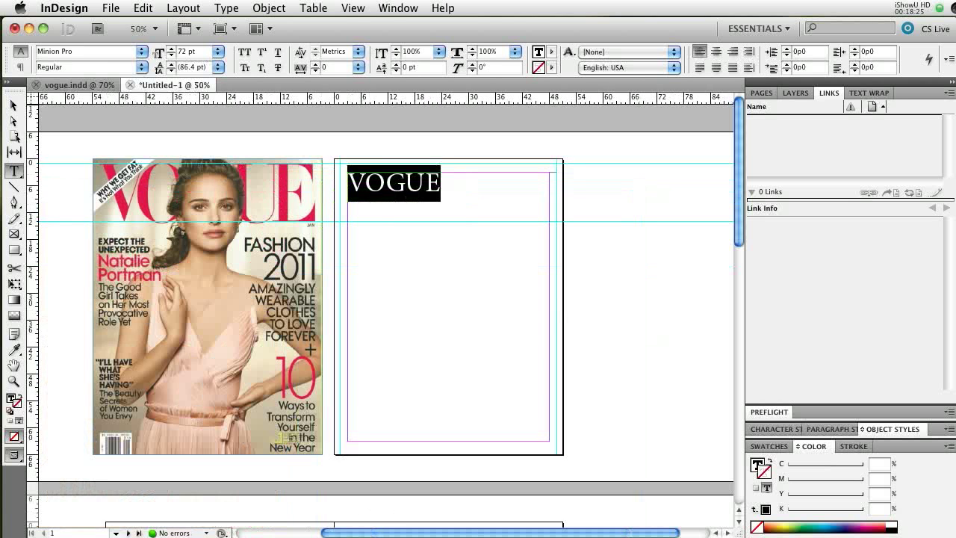
Switch back to FontDoc and compare the Didot Bold and Engravers MT samples with the cover's masthead
key("super+Tab")
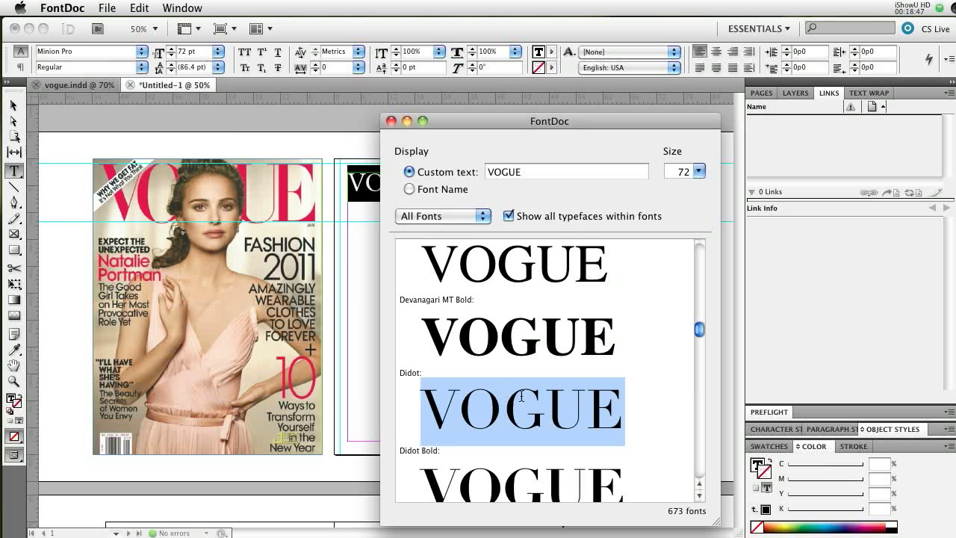
scroll(521, 397, "up", 1)
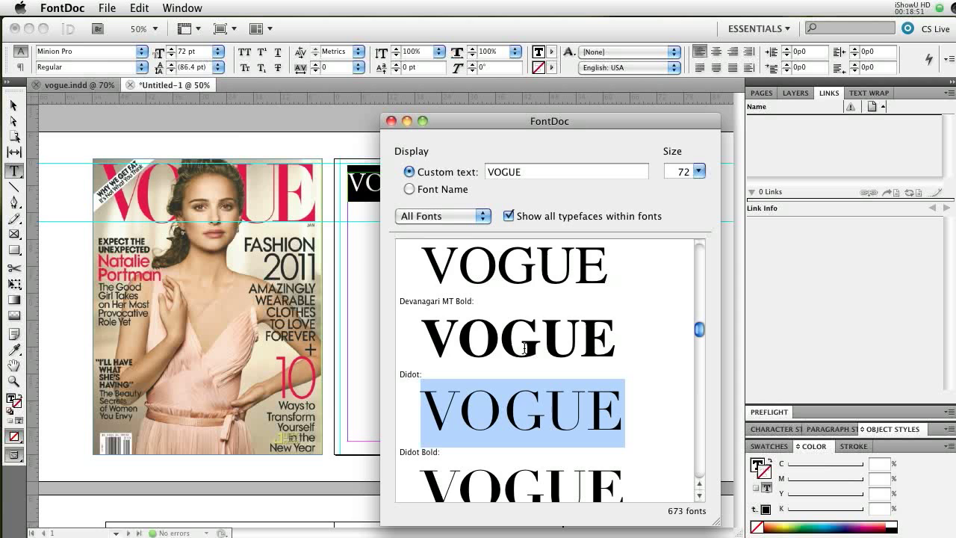
scroll(641, 333, "down", 8)
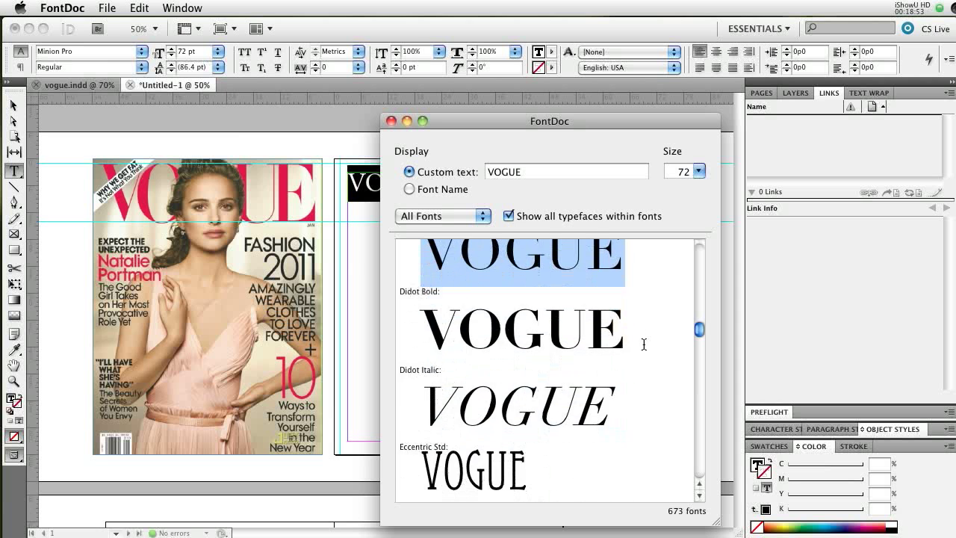
scroll(644, 345, "down", 10)
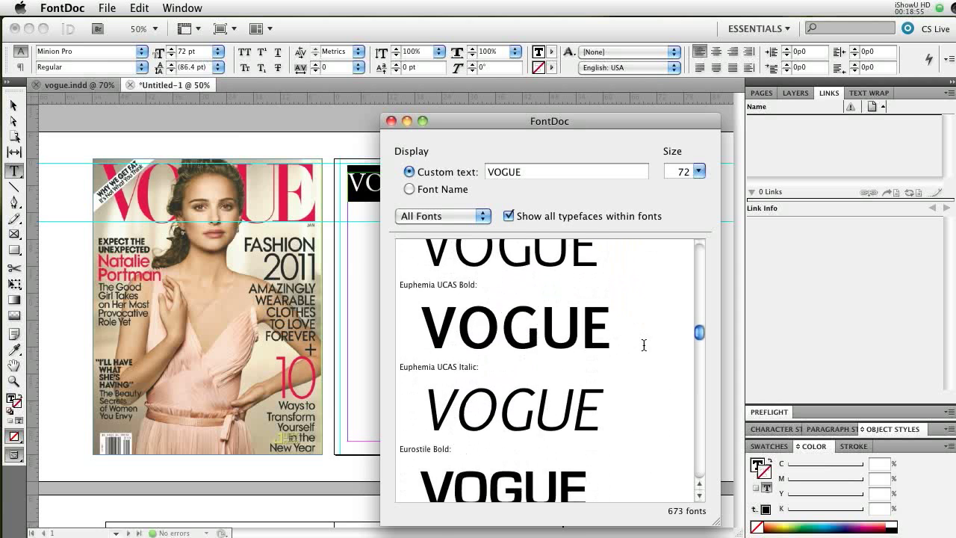
scroll(644, 345, "up", 3)
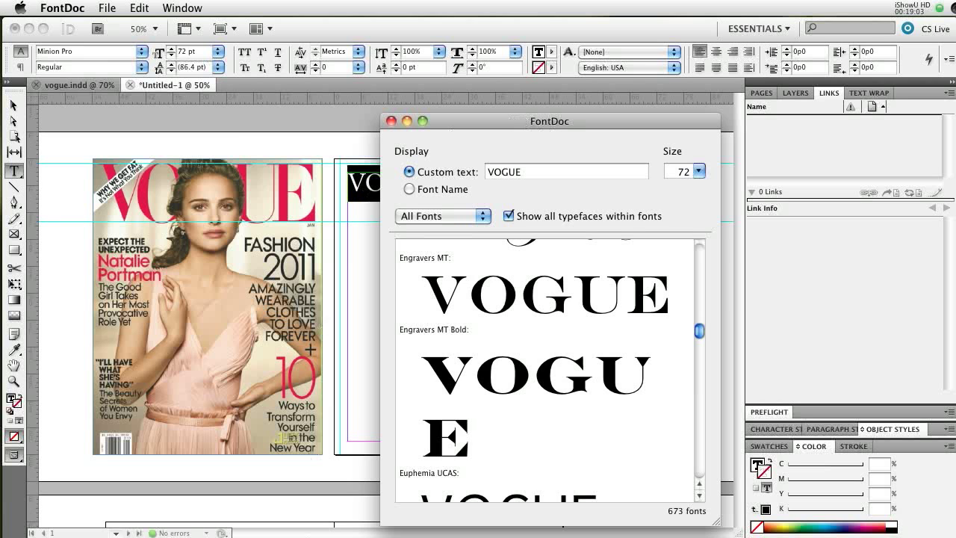
Switch to Chrome and review the CNET download pages for FontDoc for Mac and NexusFont
key("super+Tab")
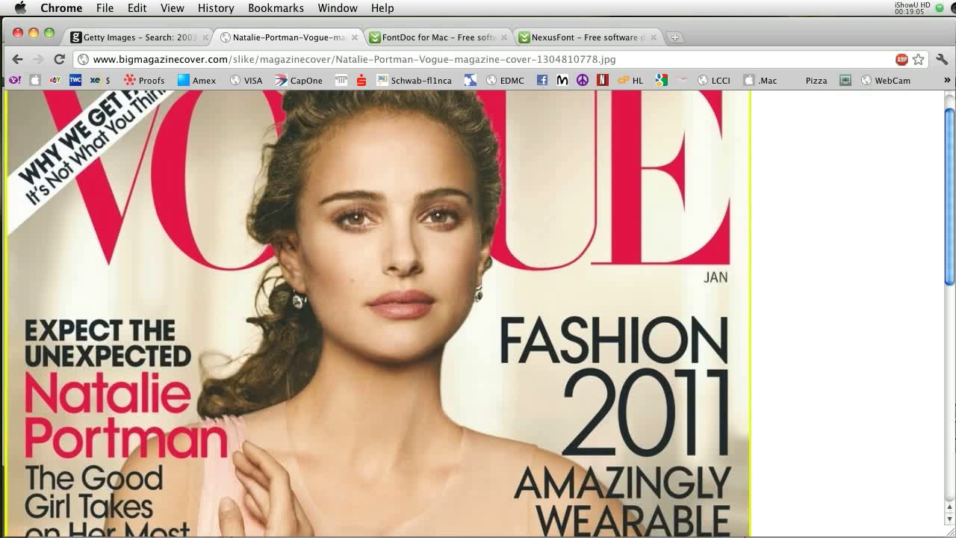
left_click(434, 39)
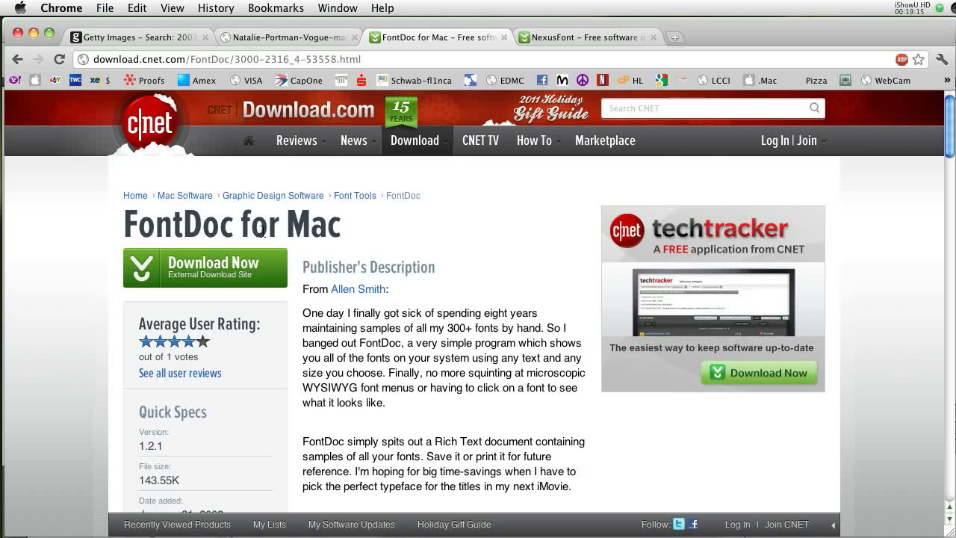
scroll(452, 259, "down", 1)
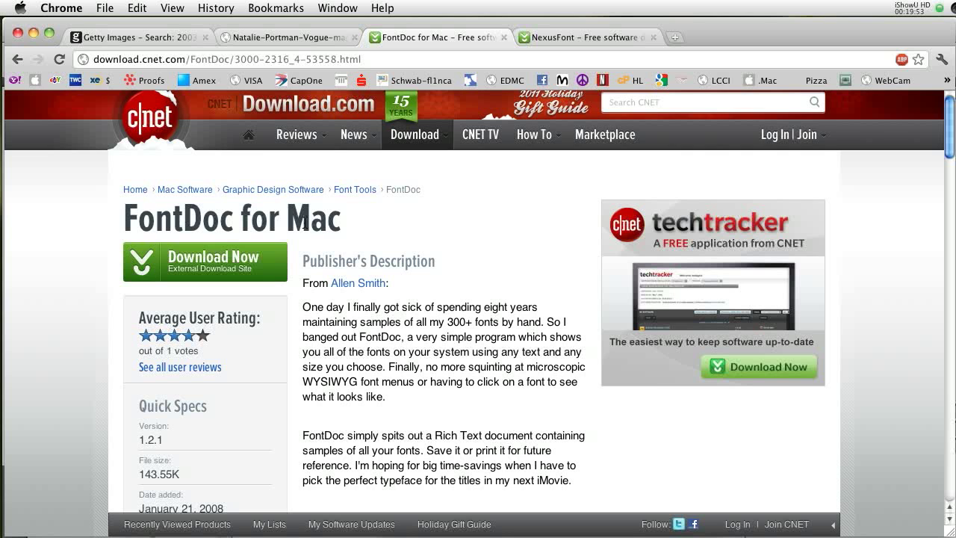
left_click(558, 39)
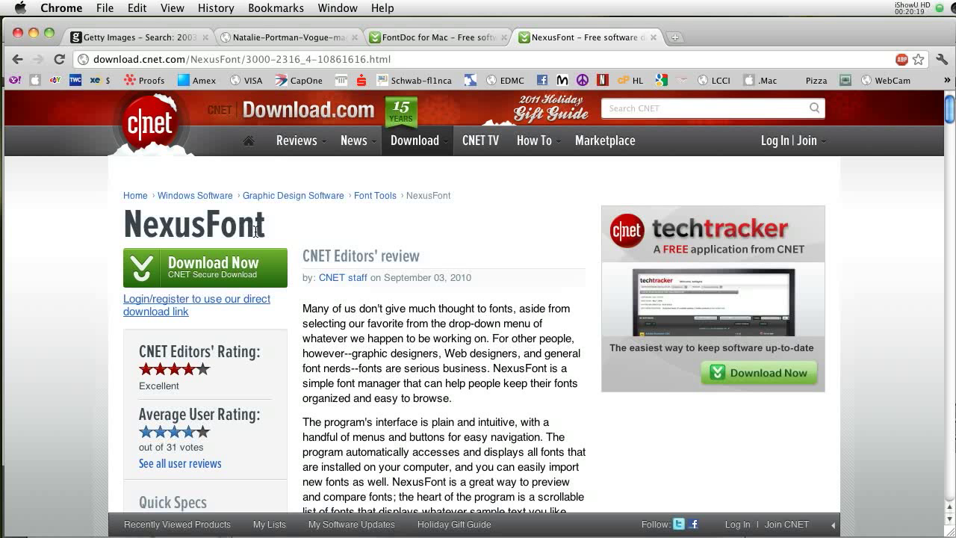
Switch to NexusFont in the Windows XP virtual machine and replace the sample text with VOGUE
key("super+Tab")
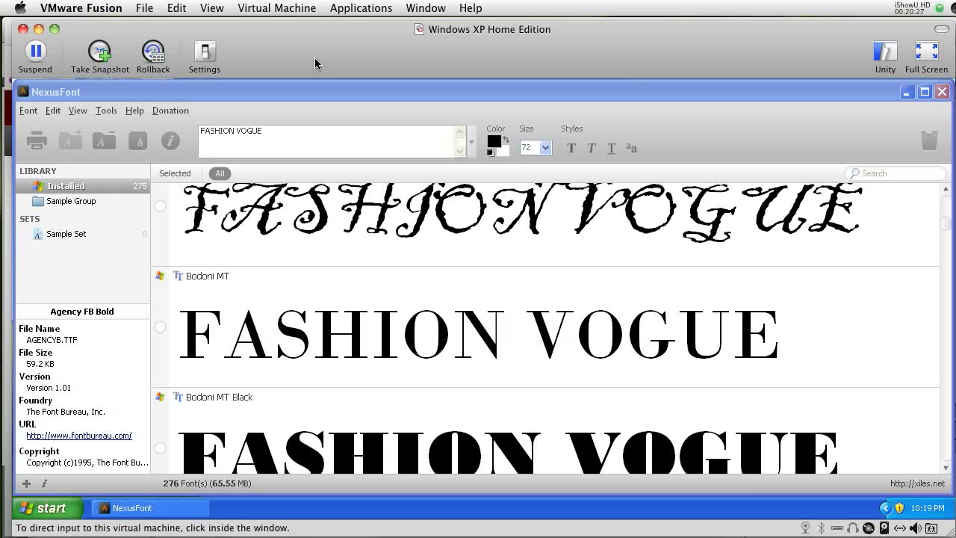
left_click(322, 82)
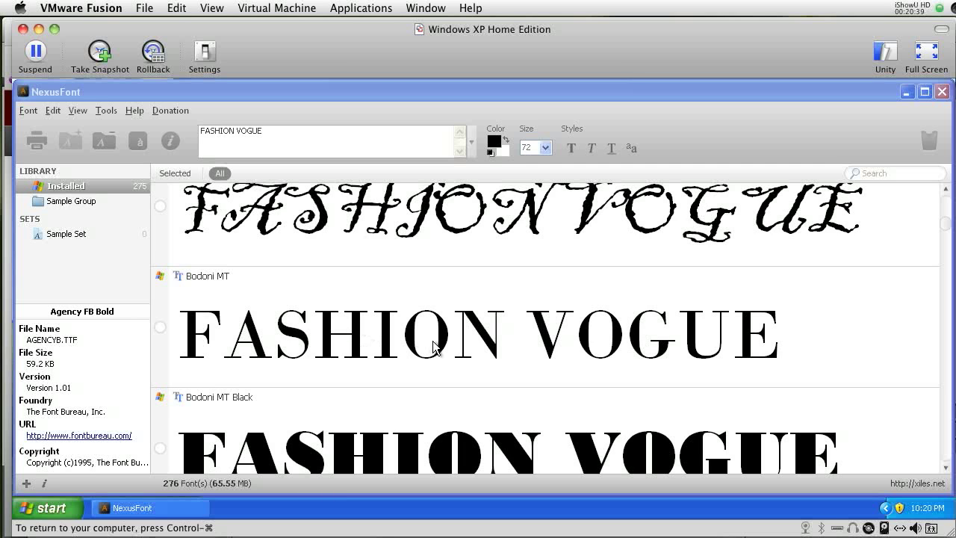
left_click(264, 130)
double_click(266, 130)
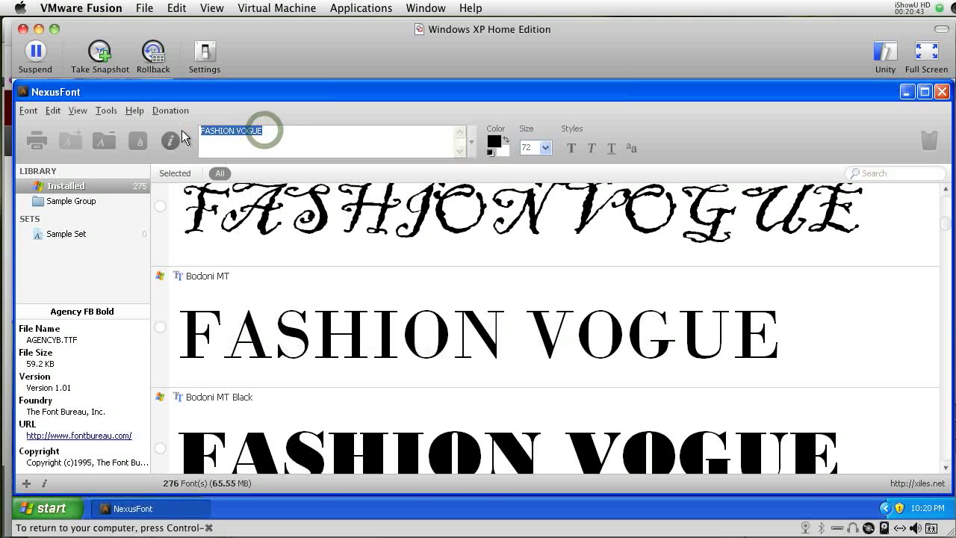
type("VOGUE")
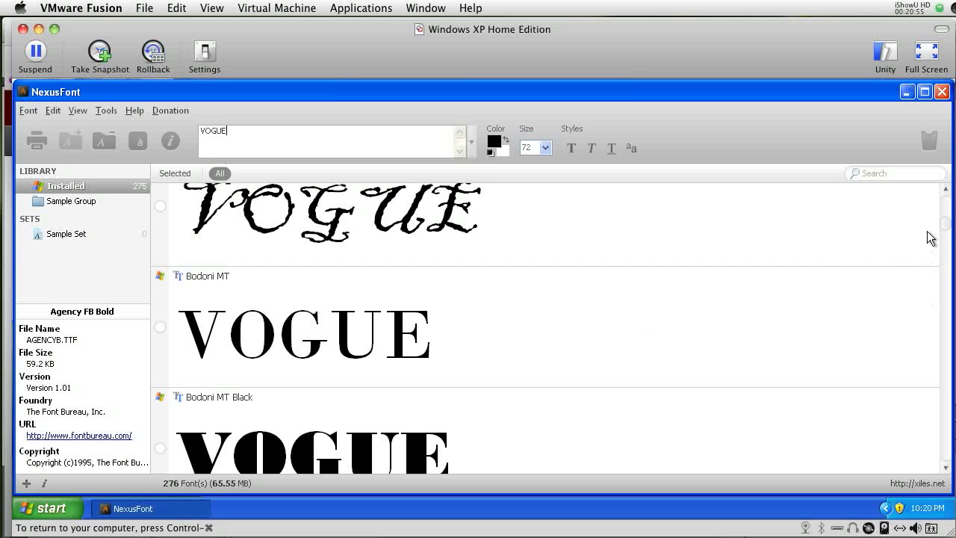
Look through the NexusFont samples from Bodoni MT past Book Antiqua to Bookman Old Style
left_click(942, 267)
left_click(942, 270)
left_click(942, 268)
left_click(943, 284)
left_click(942, 288)
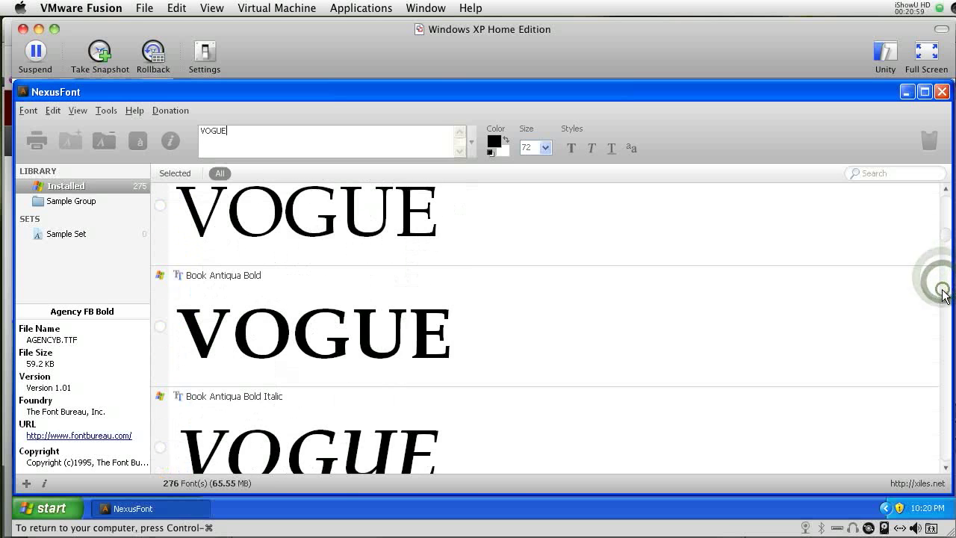
left_click(943, 291)
left_click(943, 290)
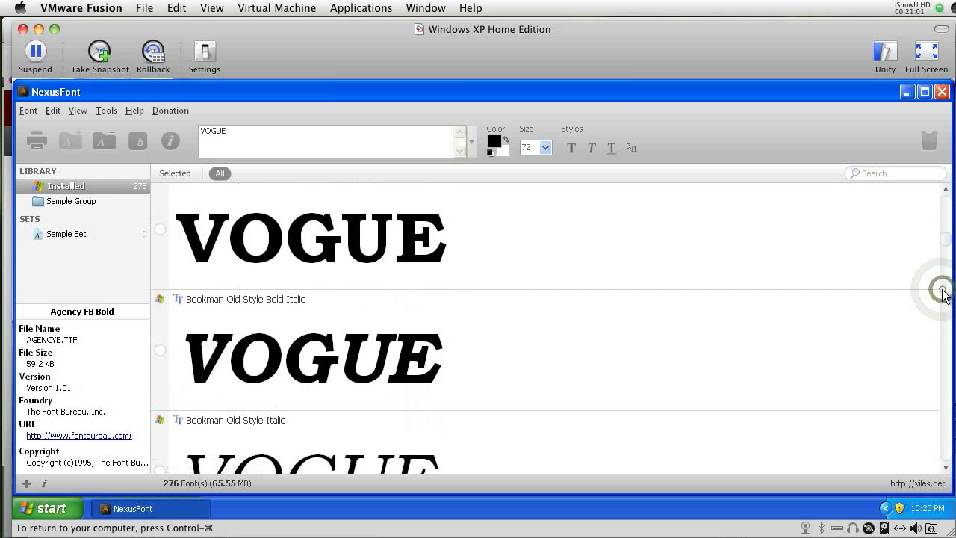
Go back through the Bodoni MT variants, comparing the italic, condensed, bold and black styles, and return to InDesign
left_click(944, 215)
left_click(945, 215)
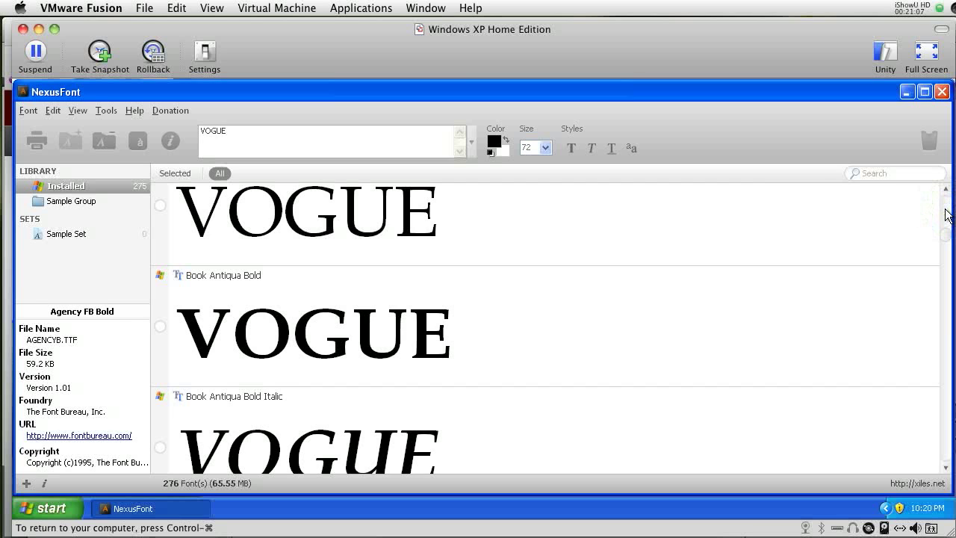
left_click(946, 214)
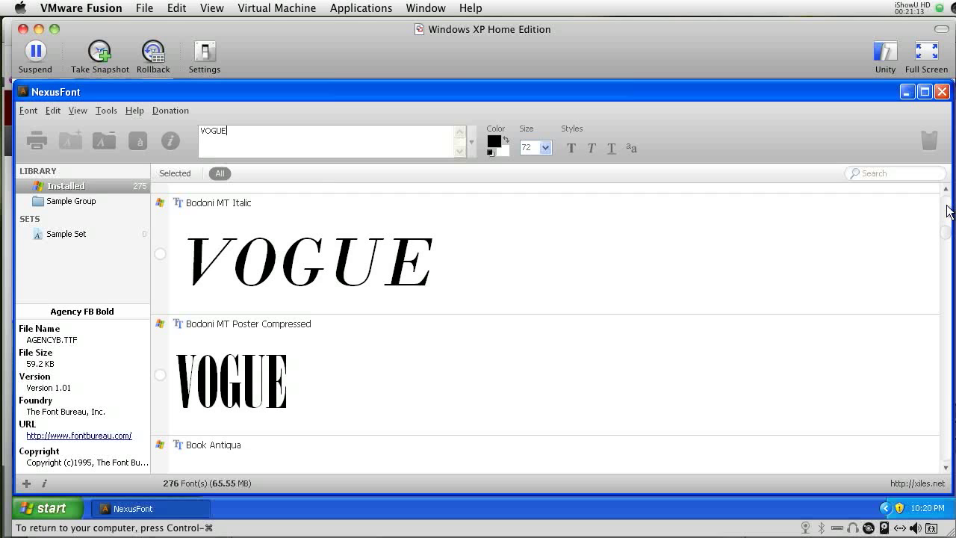
left_click(945, 212)
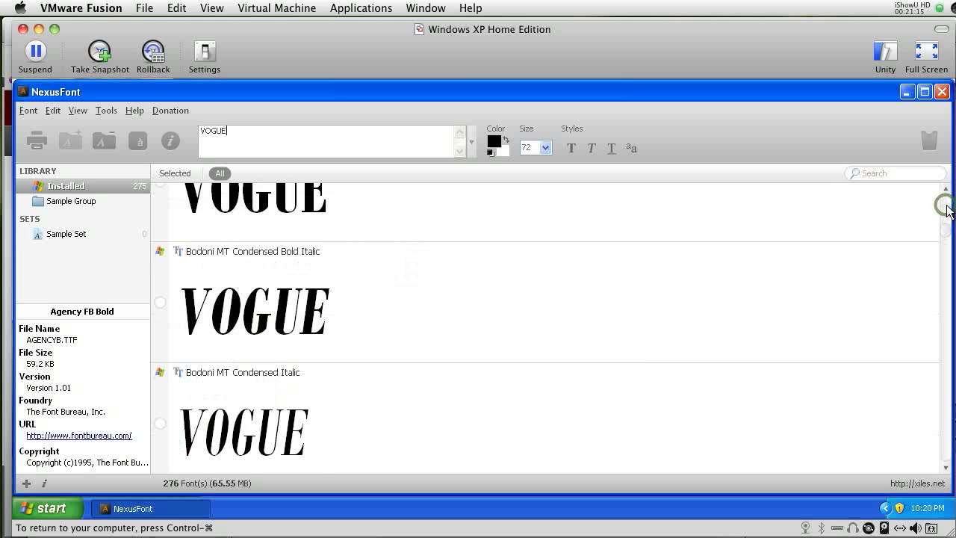
left_click(945, 211)
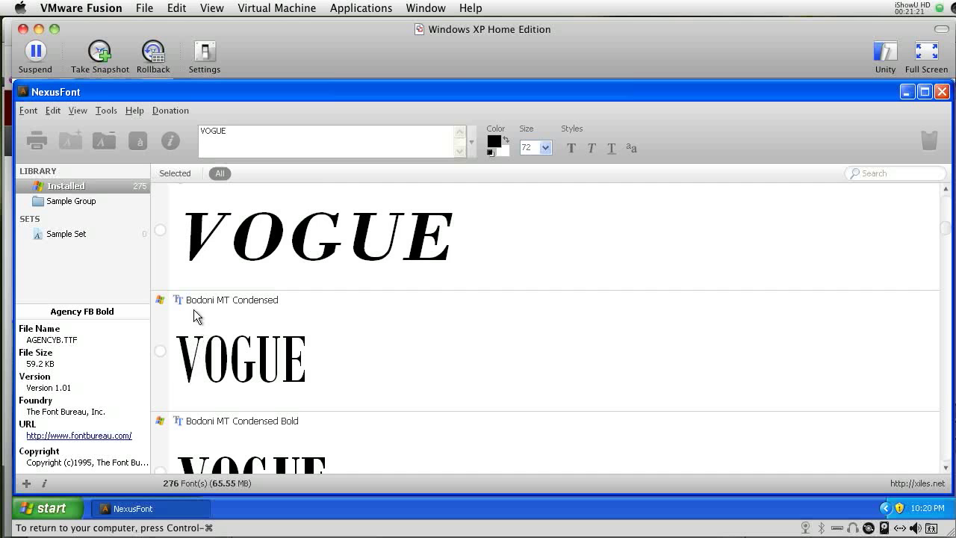
left_click(945, 210)
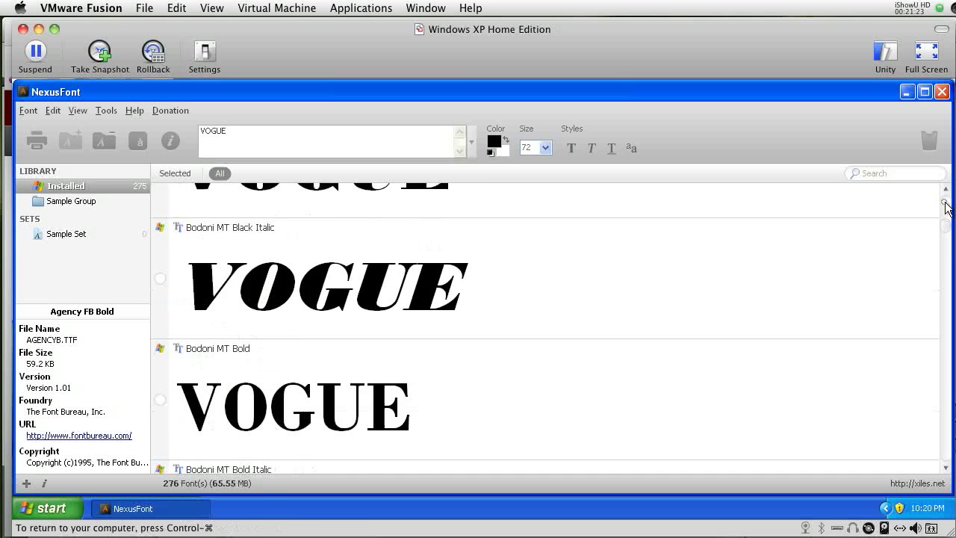
left_click(946, 208)
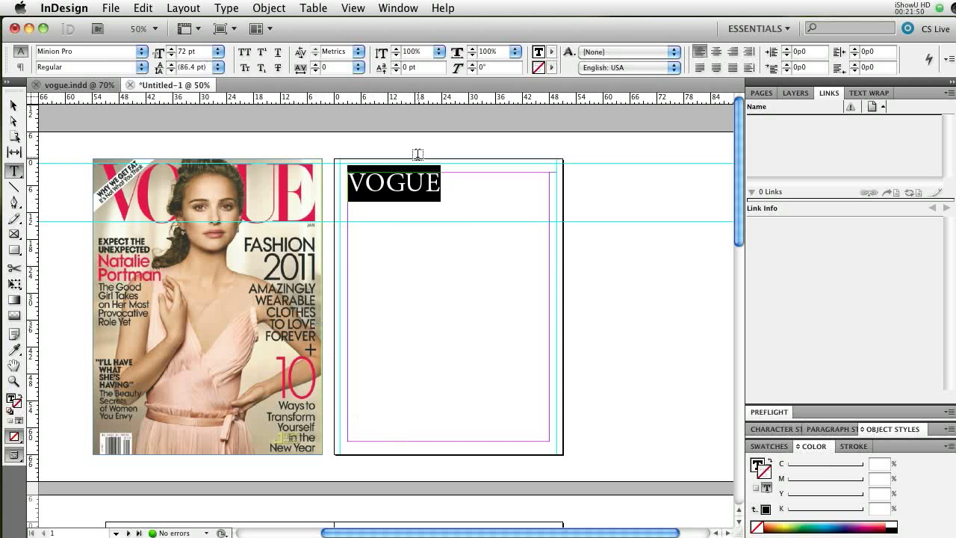
Change the font of the selected VOGUE masthead text to Didot Regular
left_click(139, 56)
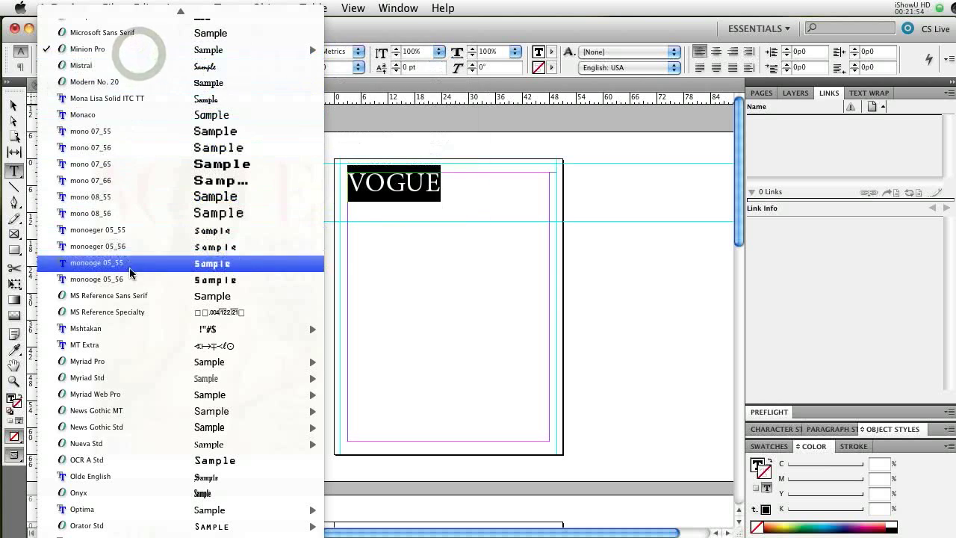
scroll(101, 87, "down", 10)
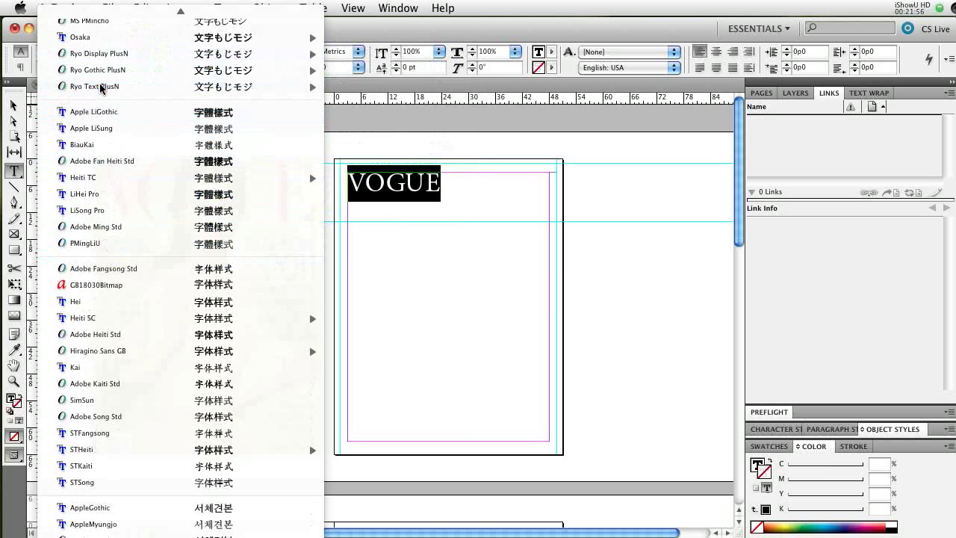
scroll(181, 278, "down", 5)
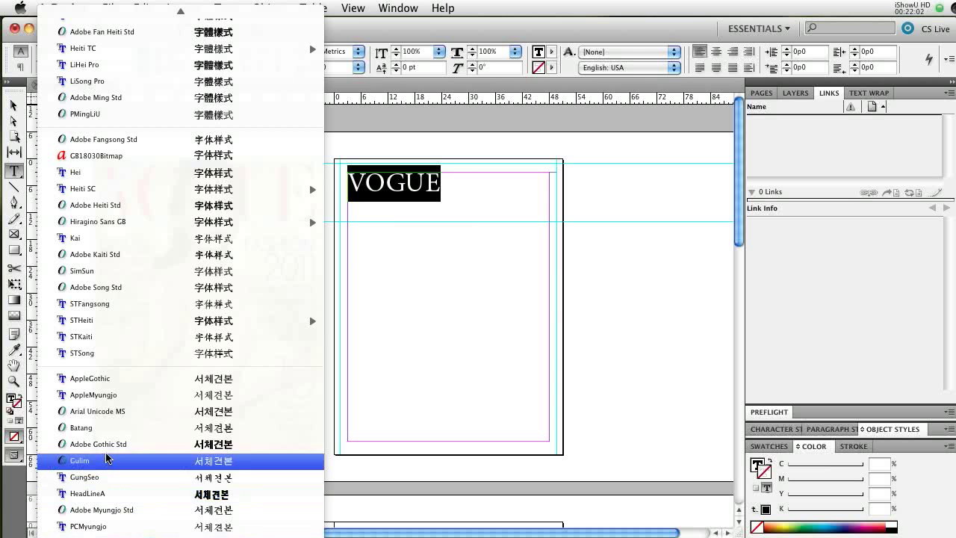
scroll(90, 123, "up", 12)
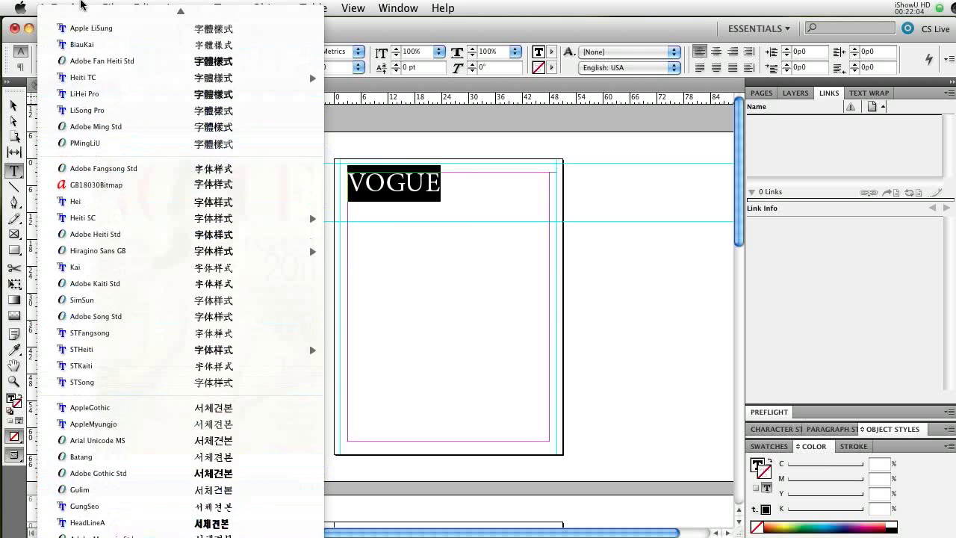
scroll(91, 34, "up", 12)
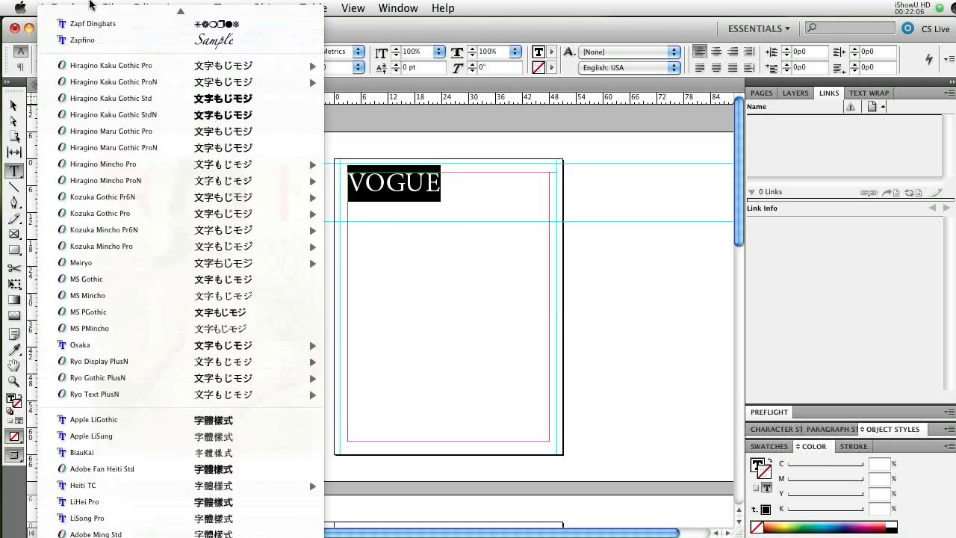
scroll(94, 23, "up", 12)
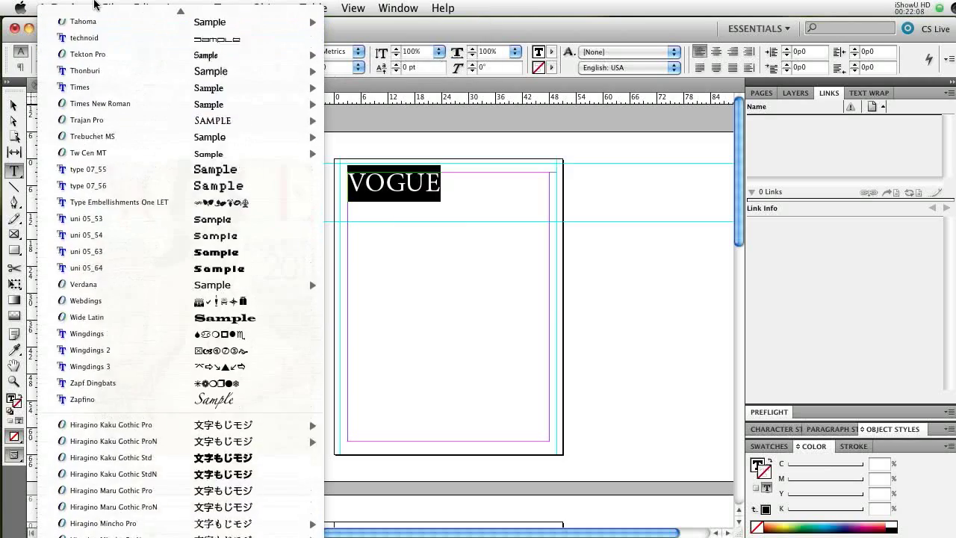
scroll(94, 30, "up", 12)
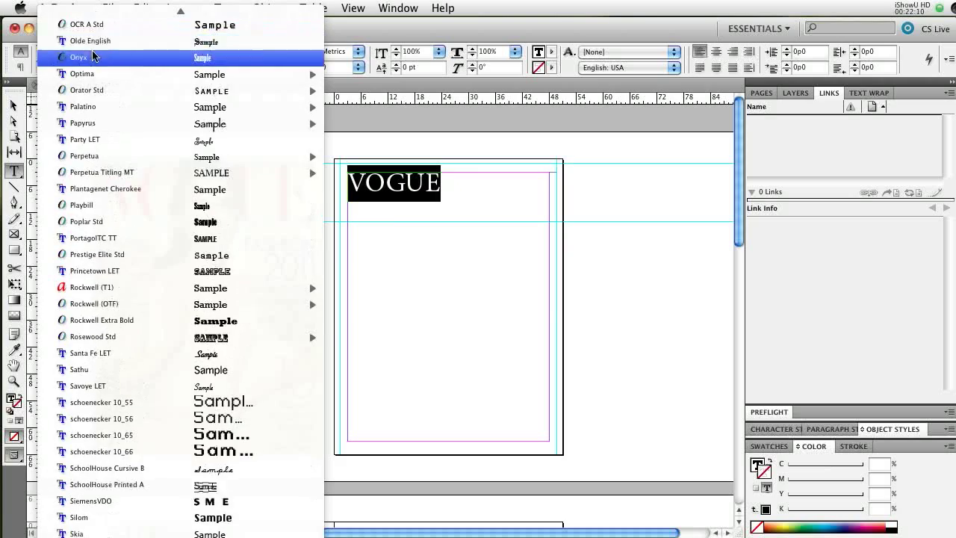
scroll(96, 30, "up", 15)
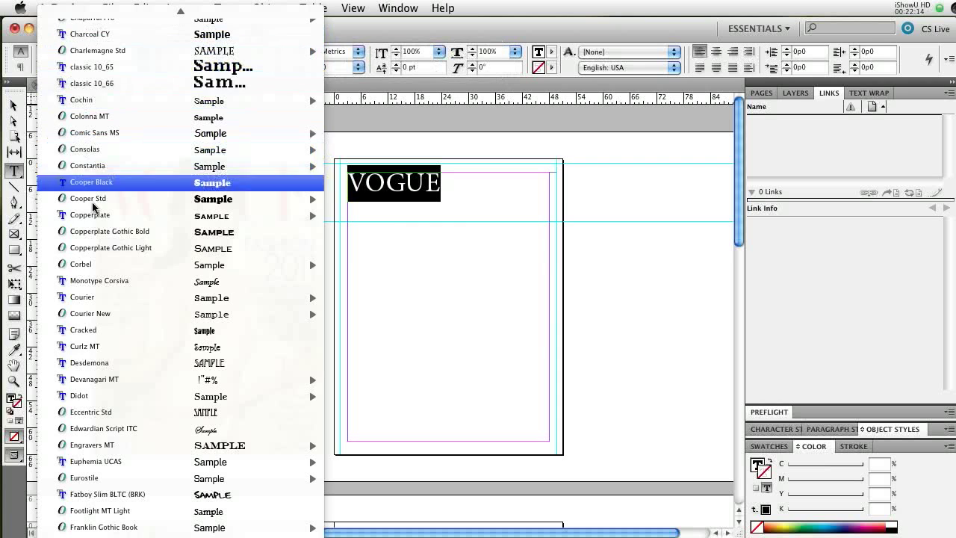
mouse_move(146, 395)
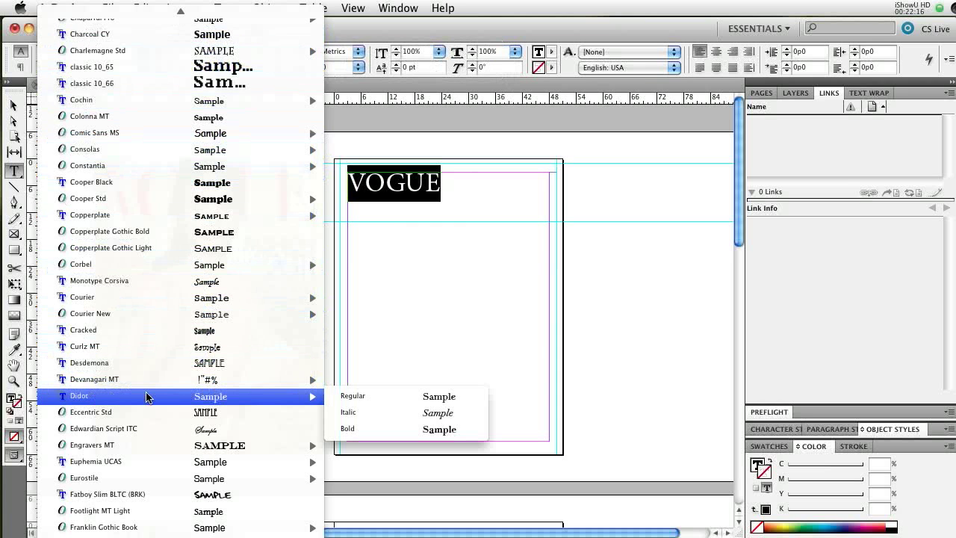
left_click(360, 397)
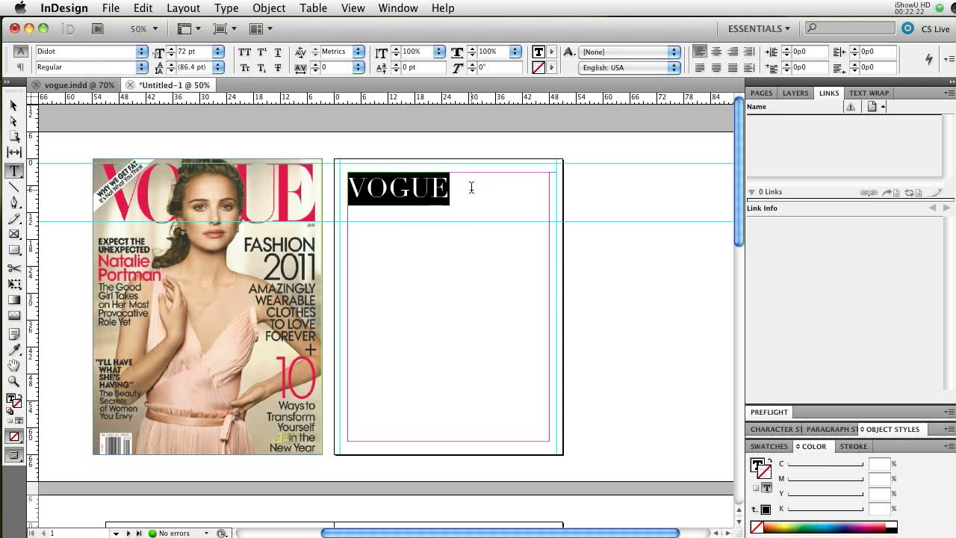
Increase the VOGUE masthead's font size step by step to 91 pt
left_click(172, 50)
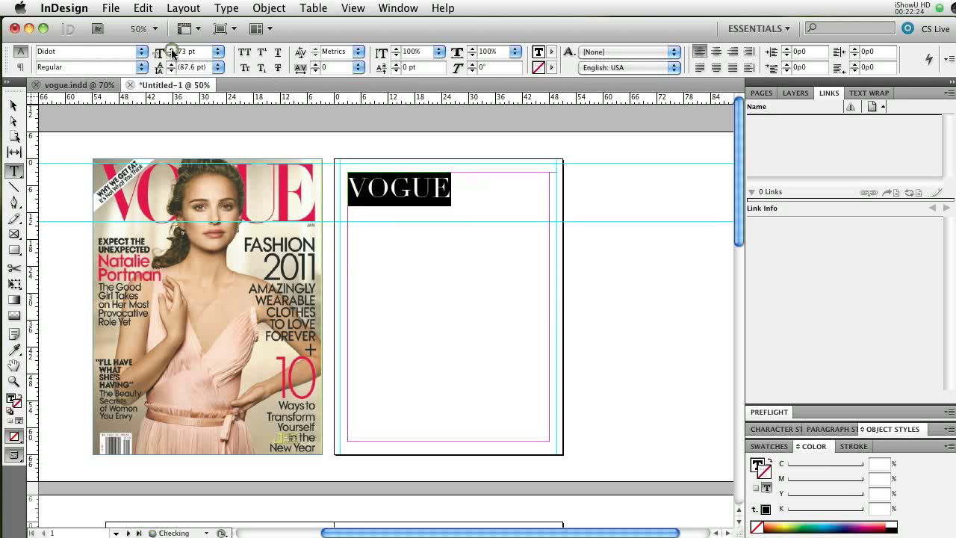
left_click(172, 51)
left_click(172, 51)
left_click(172, 50)
left_click(171, 51)
left_click(172, 50)
left_click(171, 51)
left_click(172, 50)
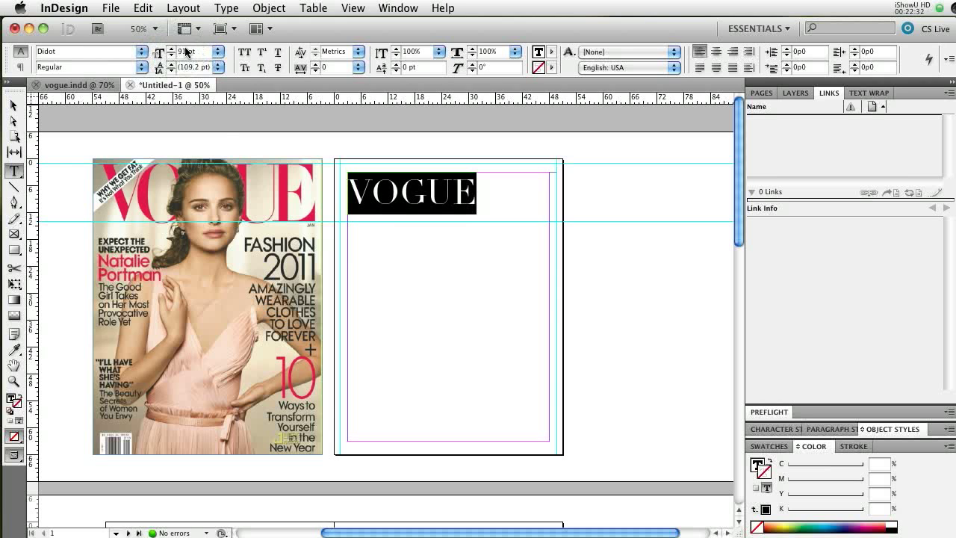
Set the VOGUE masthead's font size to 120 pt
left_click(217, 52)
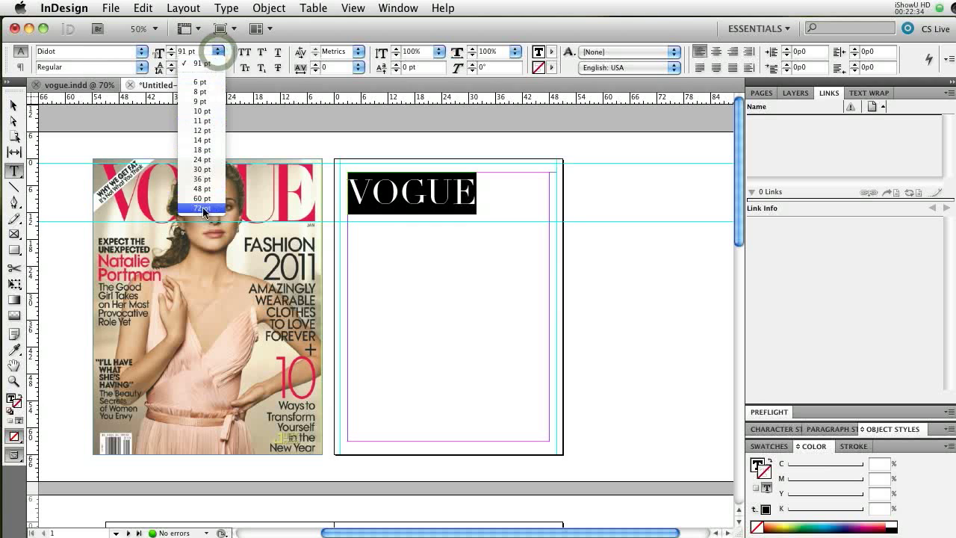
left_click(180, 53)
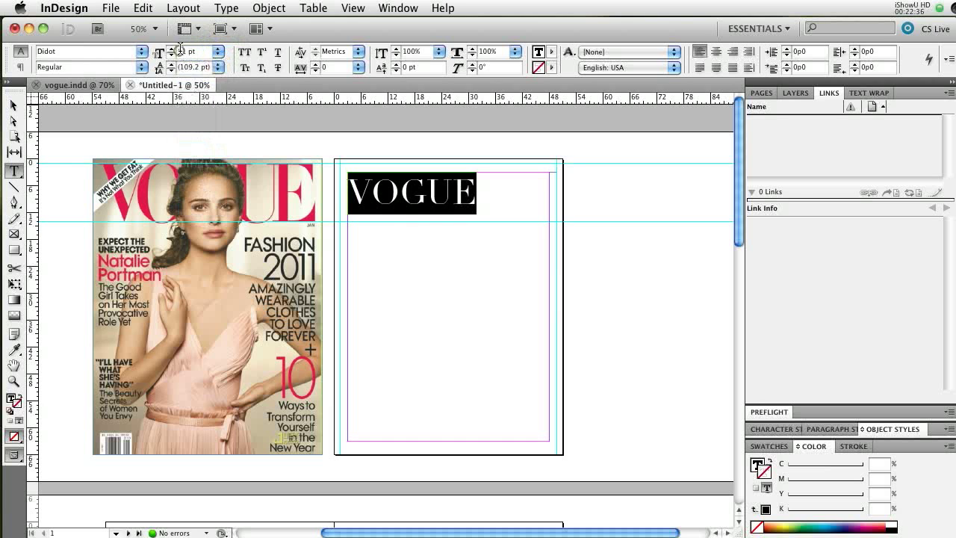
left_click(218, 53)
left_click(217, 52)
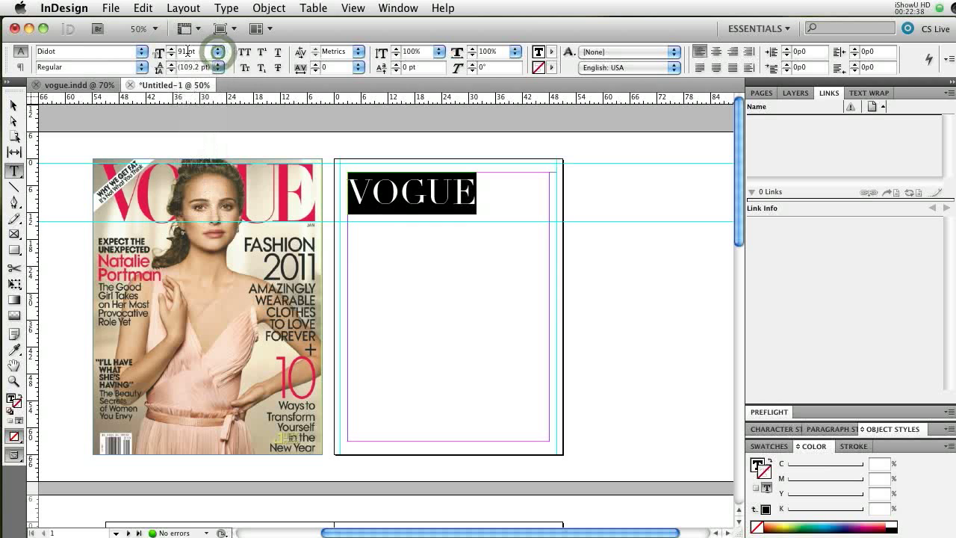
left_click(180, 52)
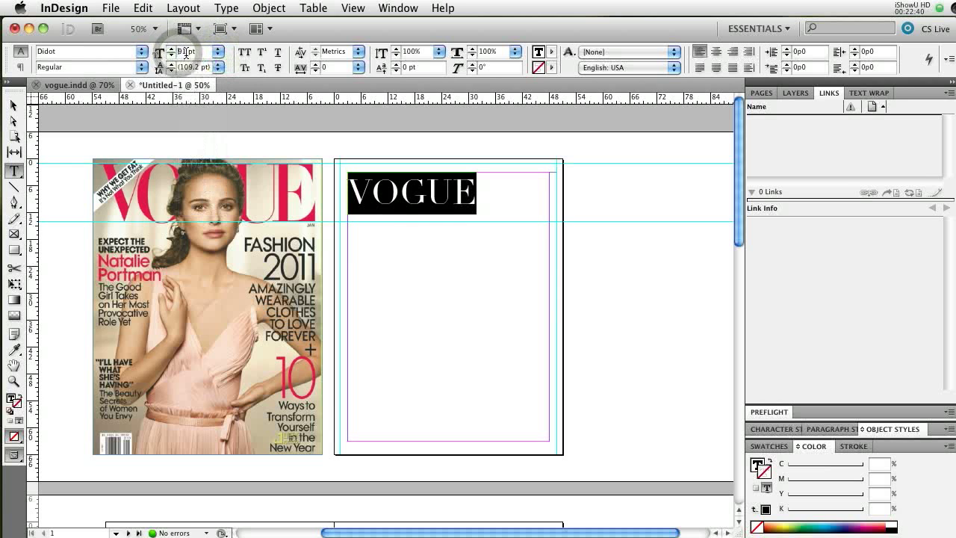
type("120")
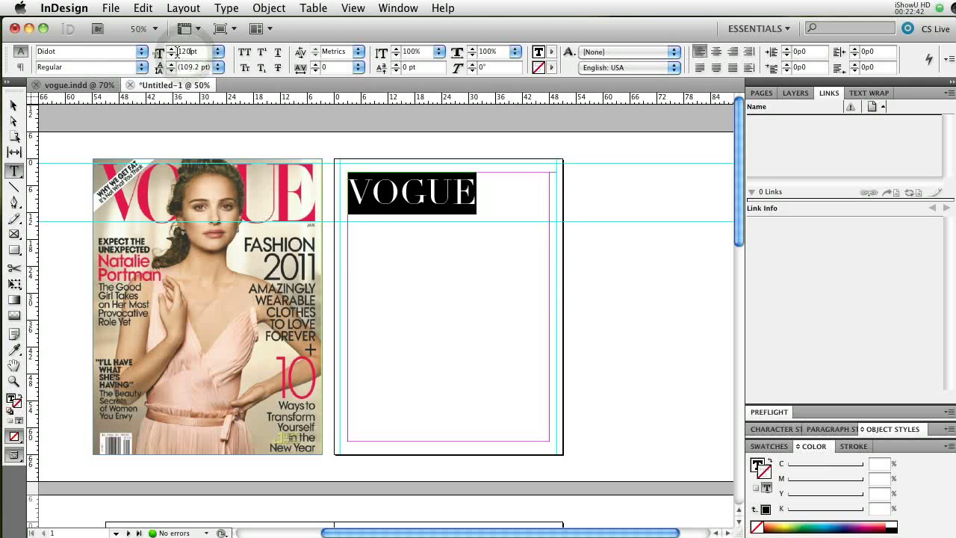
key("Return")
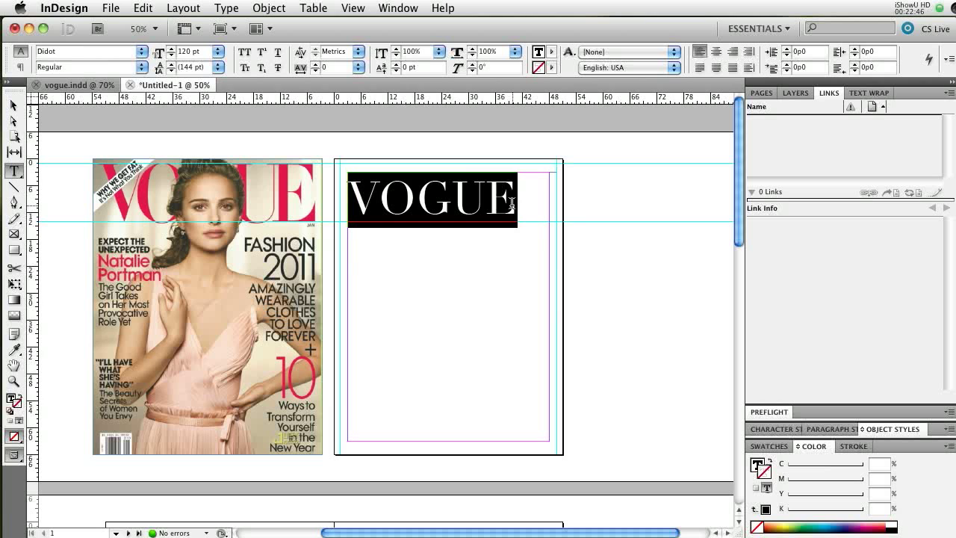
Increase the VOGUE masthead's font size gradually to 131 pt
left_click(169, 50)
left_click(171, 48)
left_click(171, 48)
Enlarge the VOGUE masthead to 140 pt, the largest size tried that still fits inside its text frame
left_click(138, 28)
type("70")
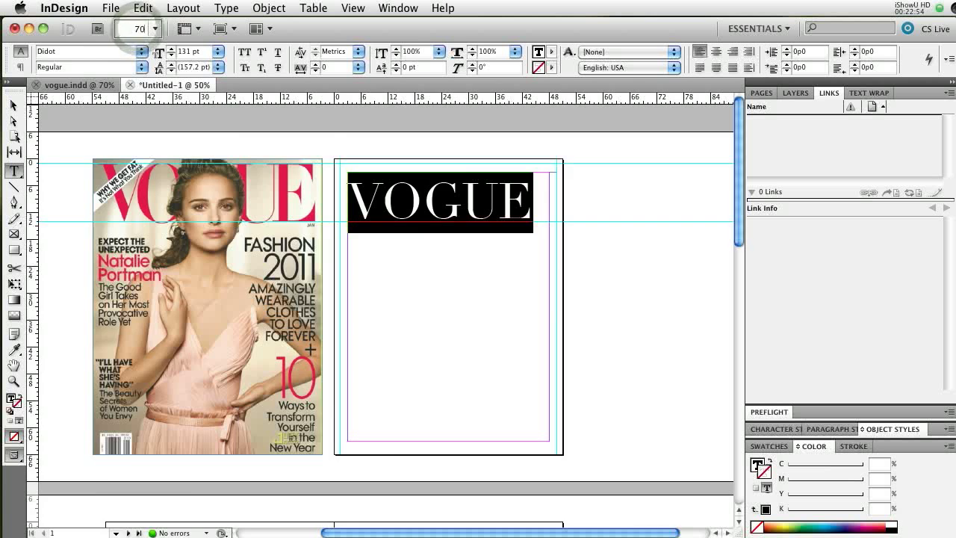
key("Return")
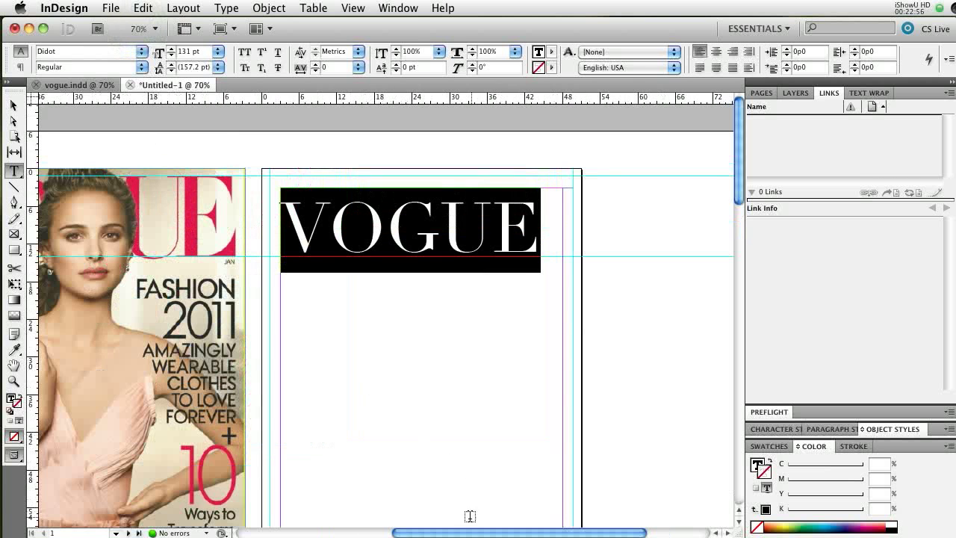
left_click_drag(470, 532, 425, 534)
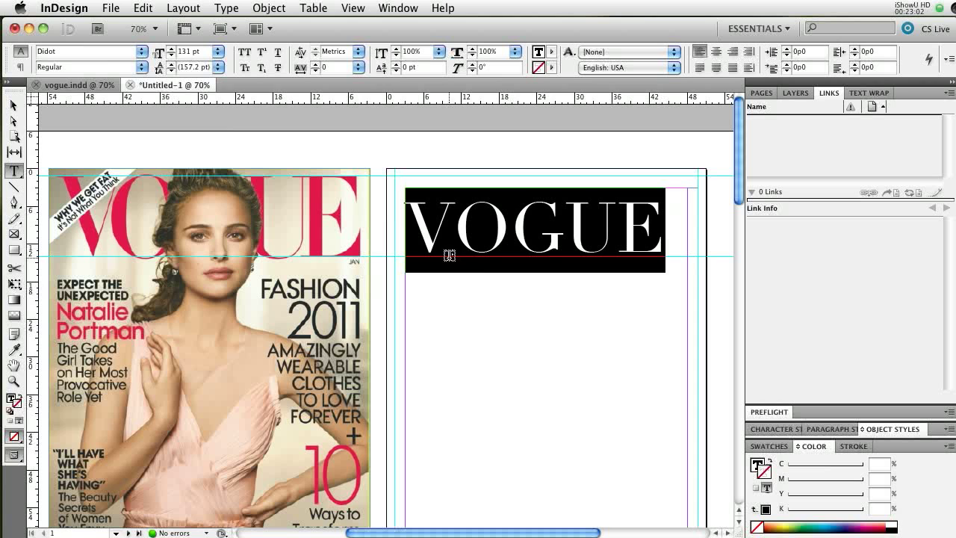
left_click(172, 53)
left_click(172, 52)
left_click(172, 52)
left_click(172, 53)
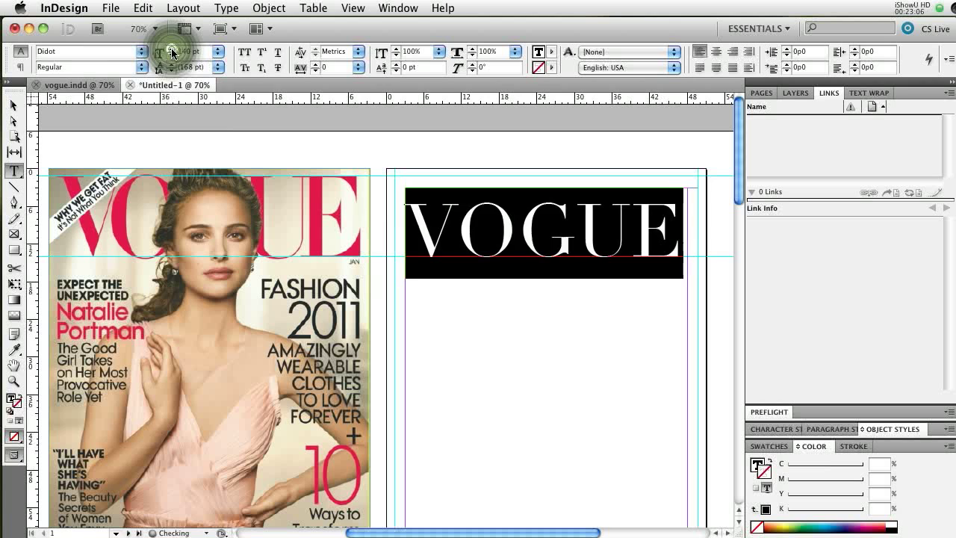
left_click(172, 52)
left_click(172, 53)
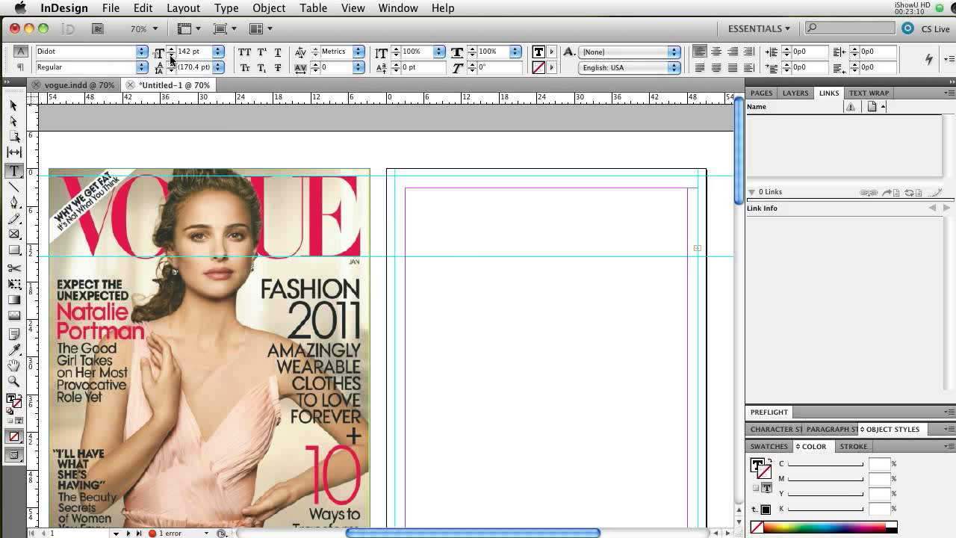
left_click(171, 57)
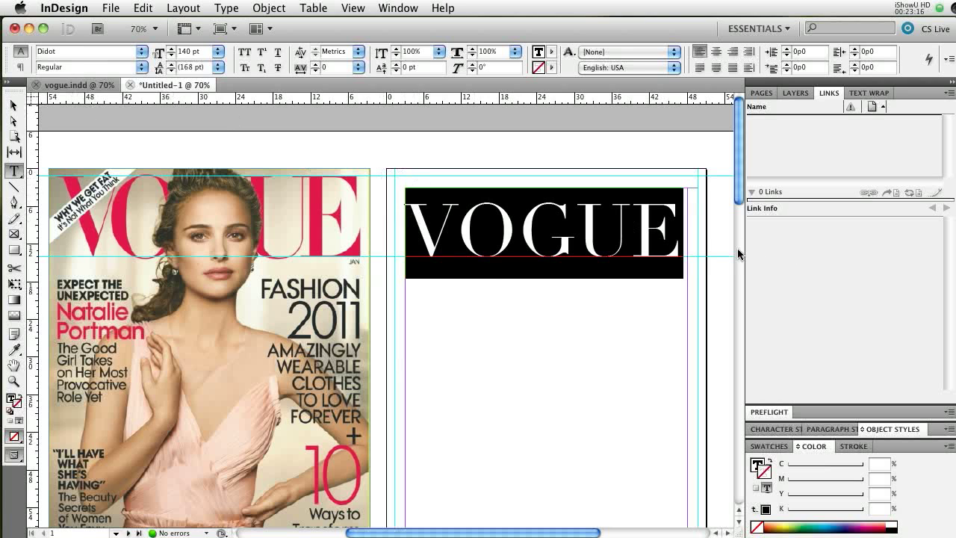
Resize the VOGUE text frame to about 44p6 by 11p9 and position it against the cover's left and upper guides
left_click(12, 108)
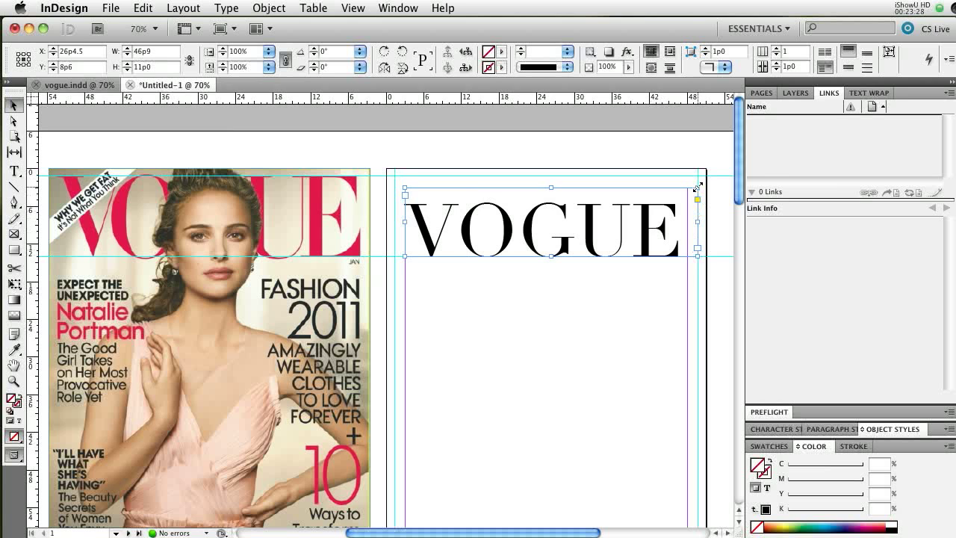
left_click_drag(699, 185, 718, 161)
left_click_drag(403, 255, 398, 230)
left_click_drag(717, 159, 674, 157)
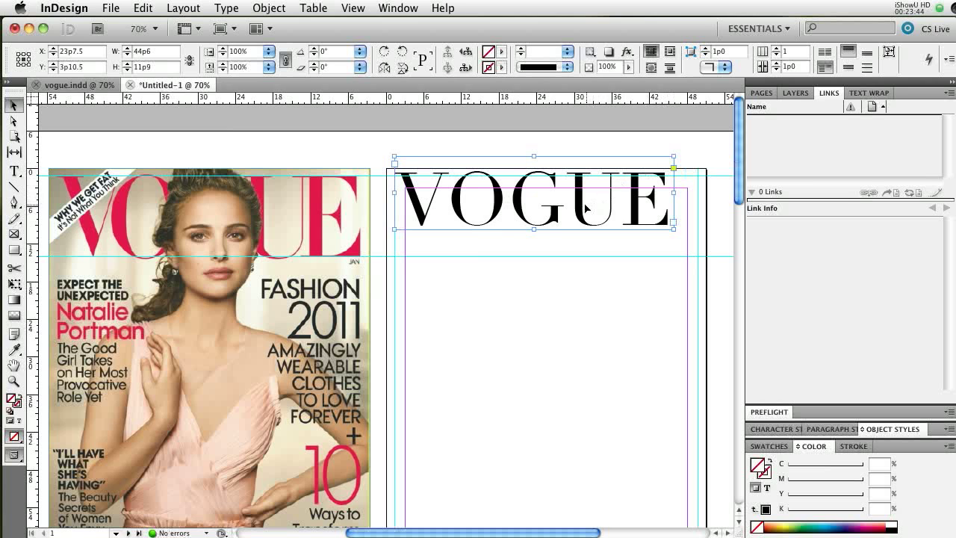
mouse_move(581, 209)
left_mouse_down()
mouse_move(584, 326)
mouse_move(582, 213)
left_mouse_up()
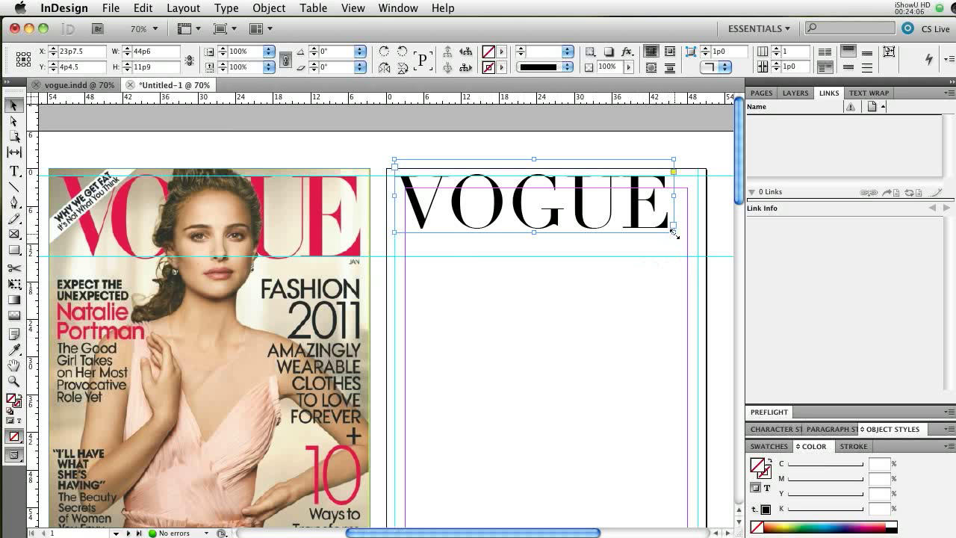
Scale the VOGUE frame and its text together proportionally to about 49p2 wide by 12p12 high
left_click_drag(673, 232, 674, 241)
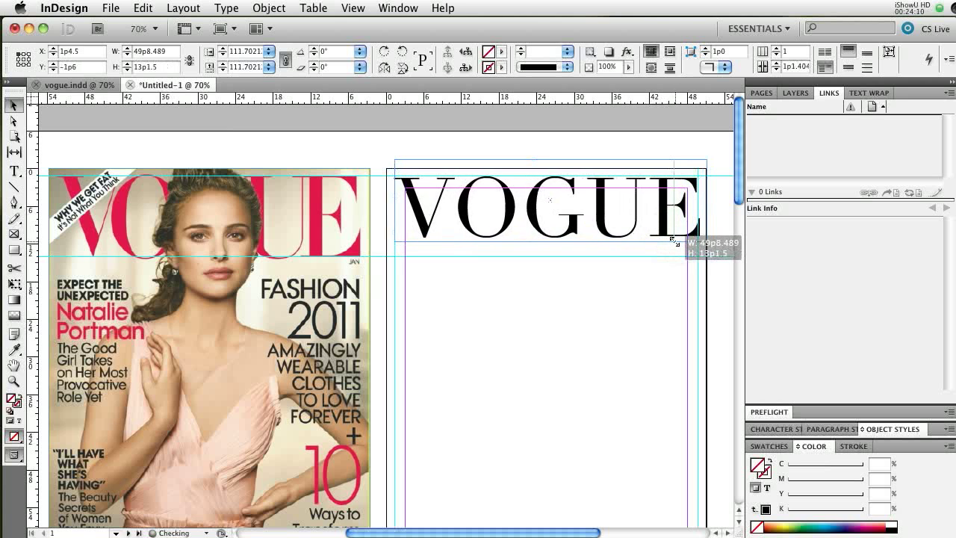
mouse_move(674, 241)
left_mouse_down()
mouse_move(685, 246)
mouse_move(667, 242)
left_mouse_up()
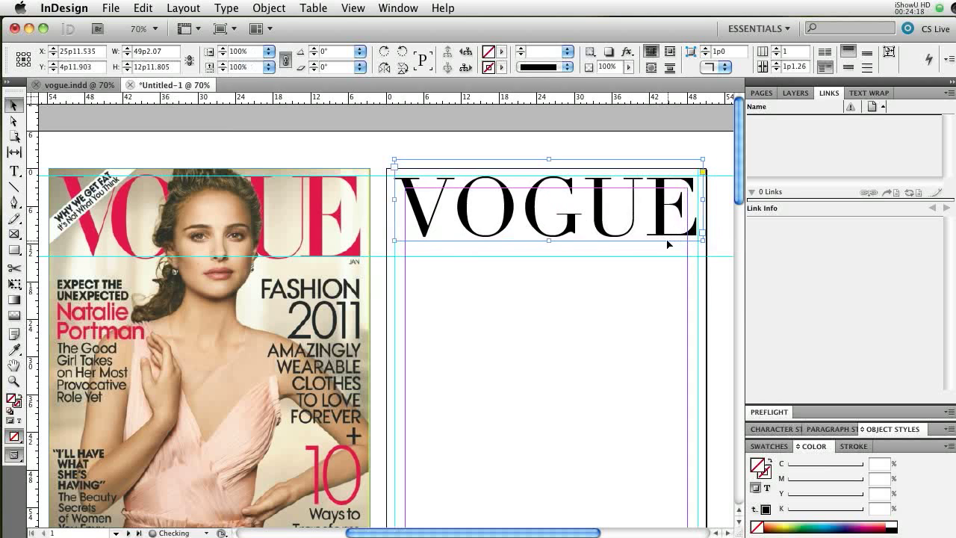
key("shift+Page_Down")
left_click_drag(439, 533, 544, 532)
left_click_drag(741, 283, 739, 172)
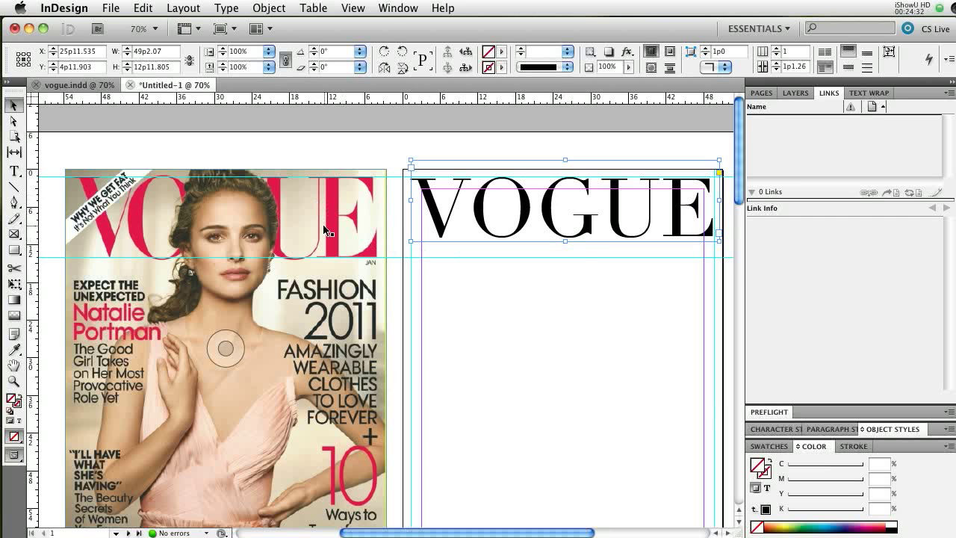
Stretch the VOGUE frame and its letters vertically to about 17p3 high so they span the two horizontal guides
left_click(564, 243)
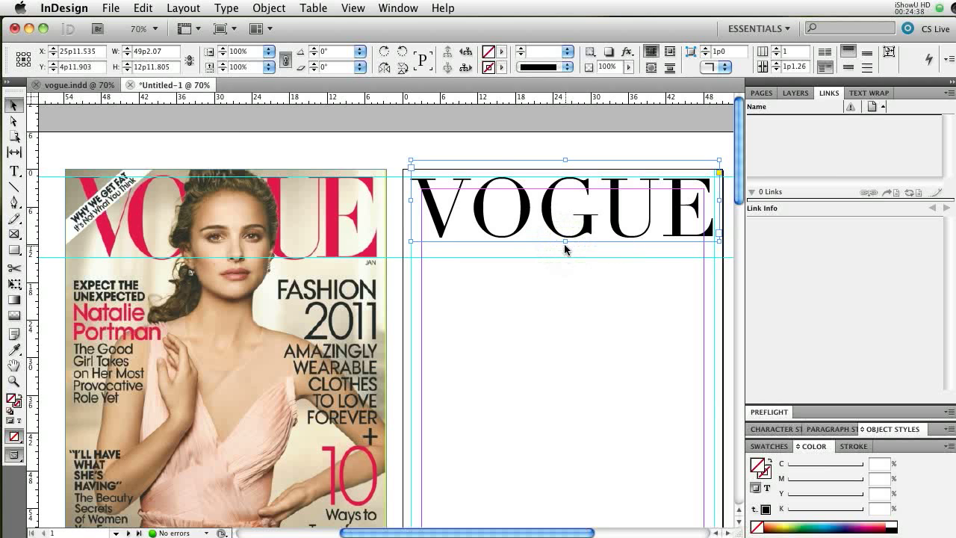
scroll(565, 248, "right", 3)
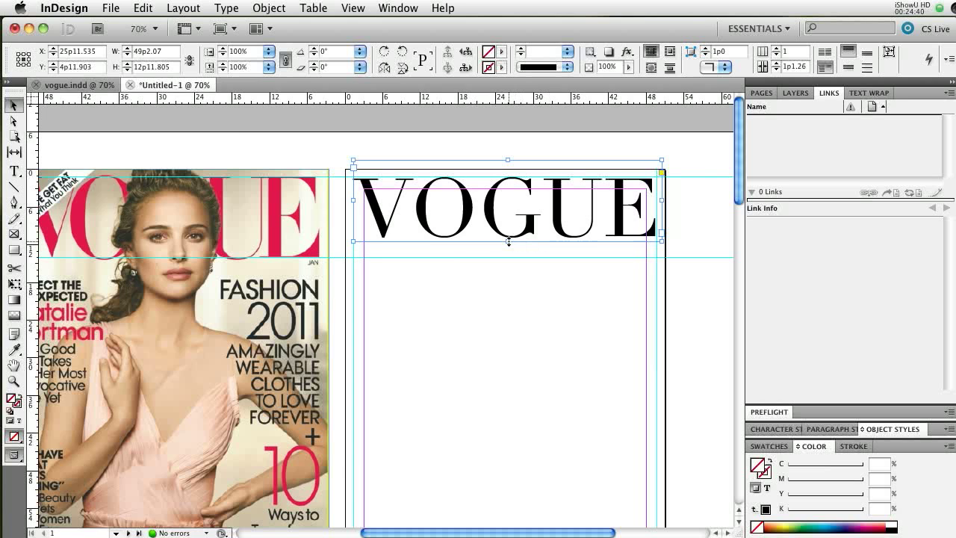
left_click_drag(507, 242, 505, 261)
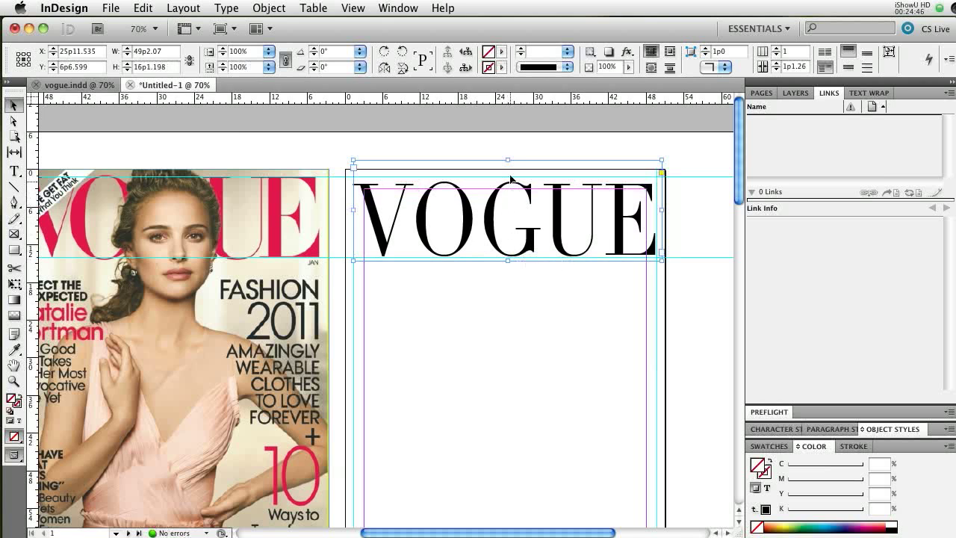
left_click_drag(507, 160, 507, 155)
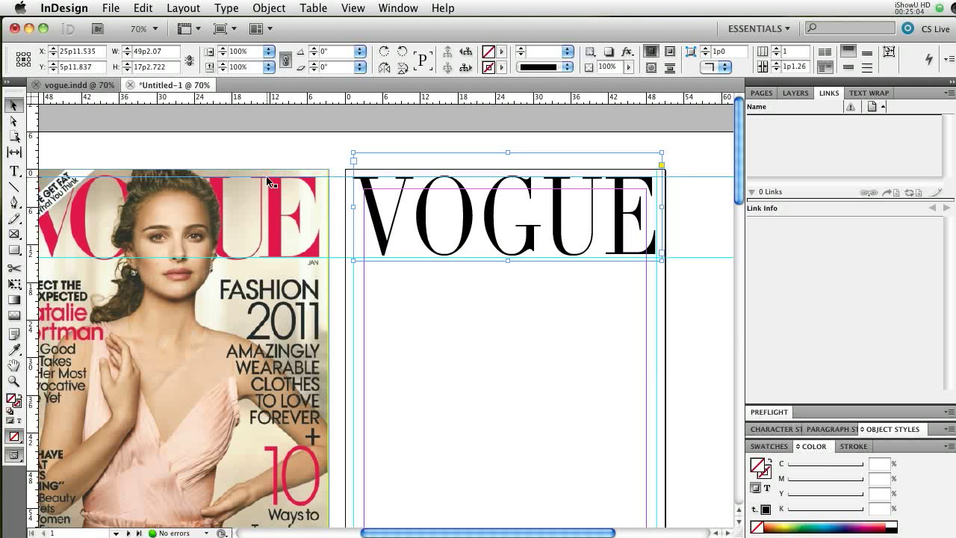
Examine how the new VOGUE letters line up with the guides and compare them closely with the original cover's masthead
key("super+equal")
key("super+equal")
key("super+equal")
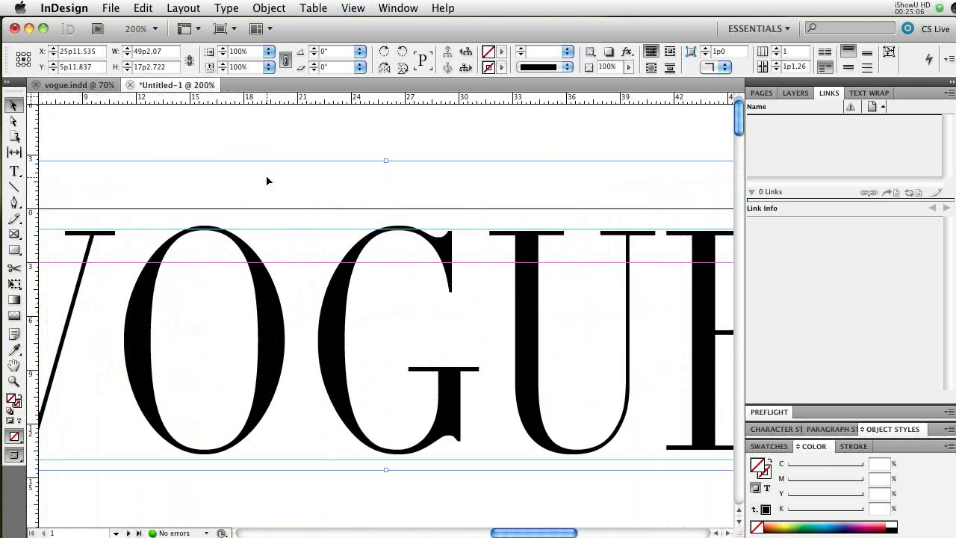
scroll(556, 533, "left", 15)
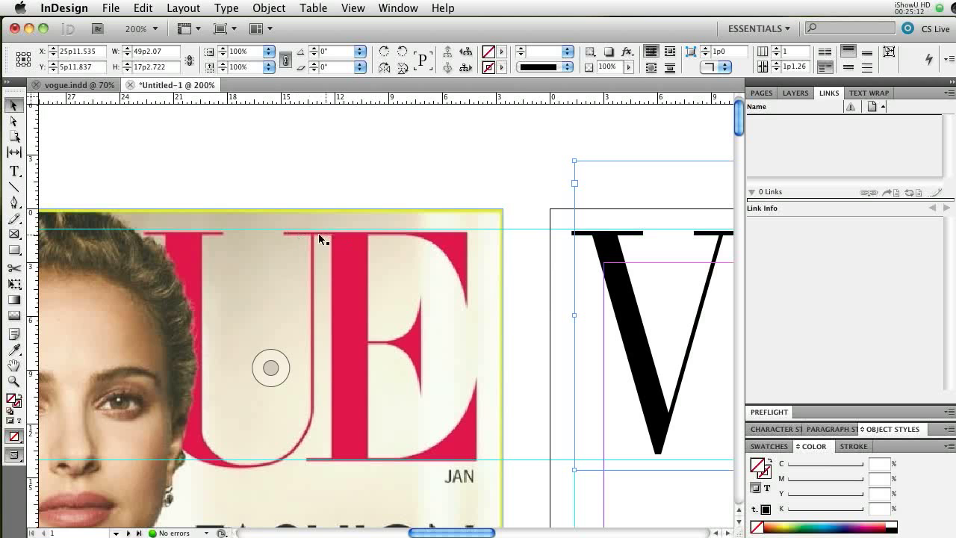
left_click_drag(427, 535, 536, 535)
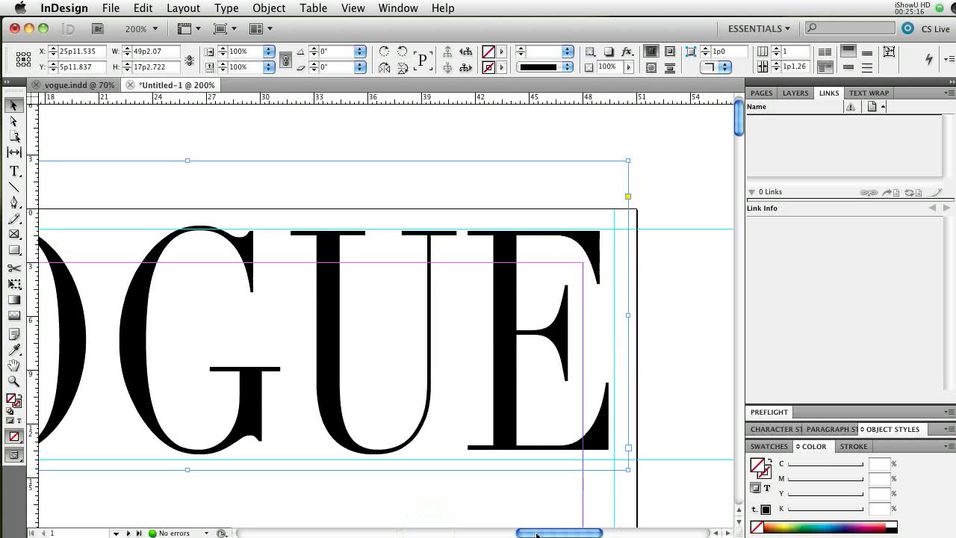
key("super+minus")
key("super+minus")
key("super+minus")
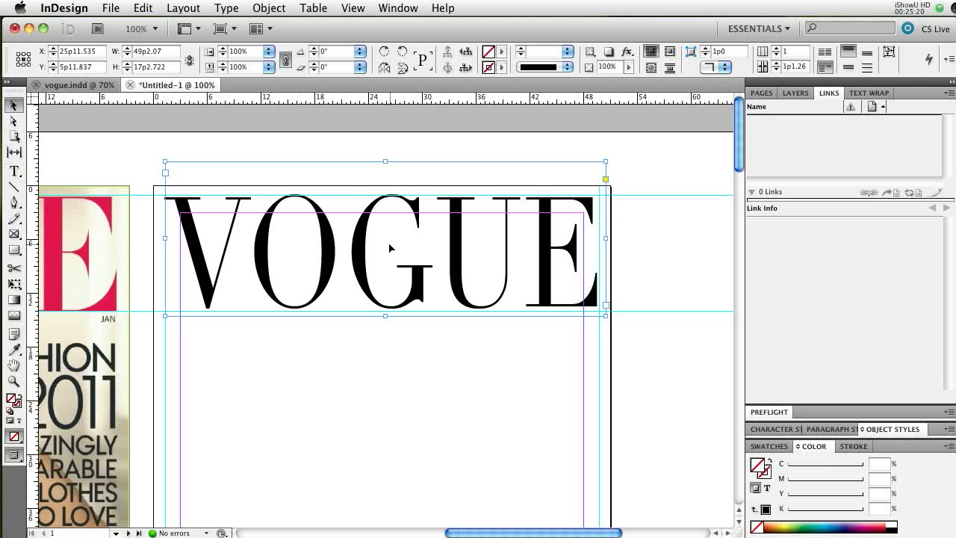
Tighten the tracking of the whole VOGUE masthead text to -120
triple_click(367, 251)
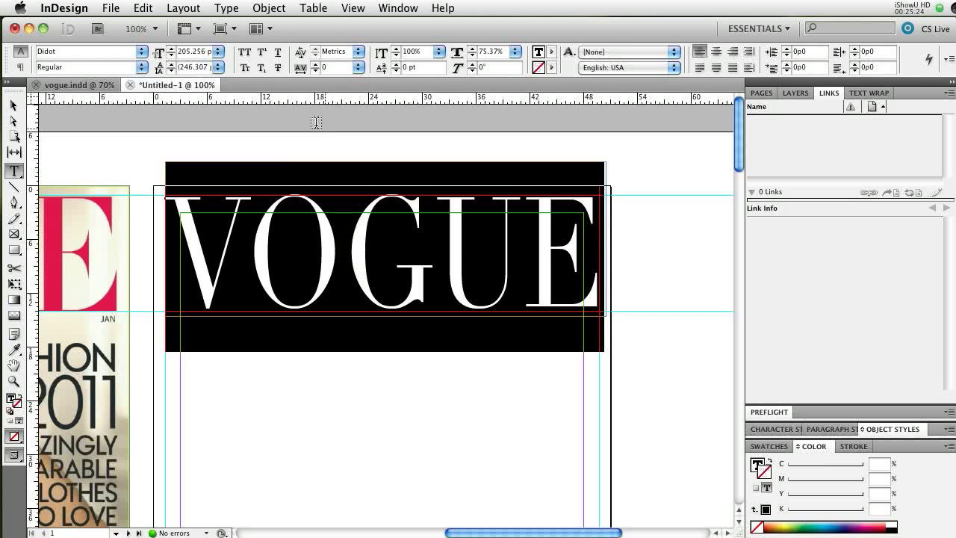
left_click(315, 71)
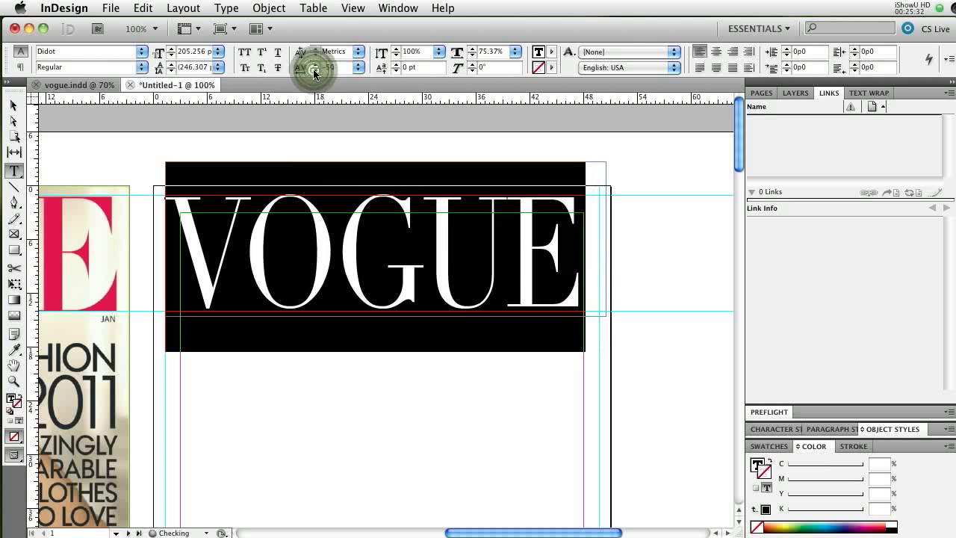
left_click(315, 71)
left_click(314, 71)
left_click(314, 71)
left_click(314, 65)
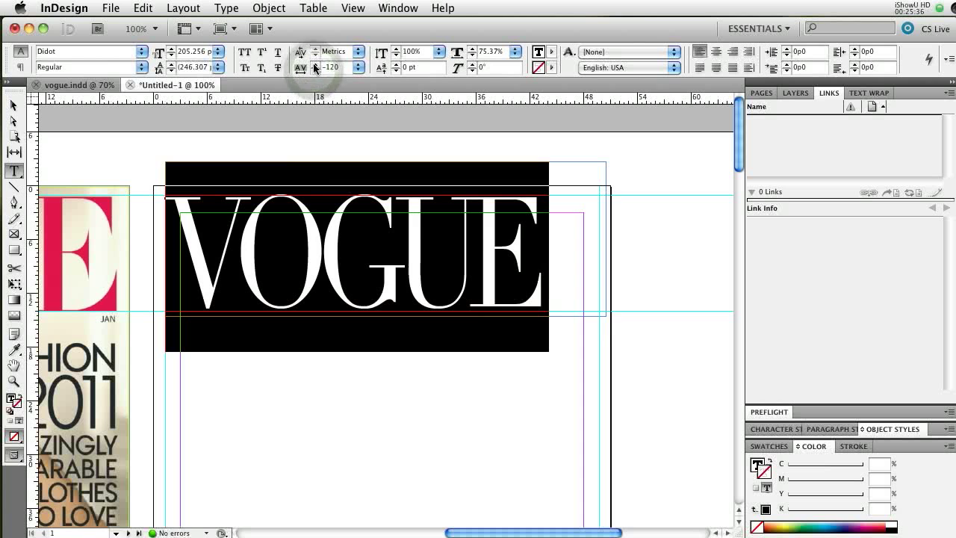
left_click(314, 65)
left_click(314, 65)
left_click(314, 65)
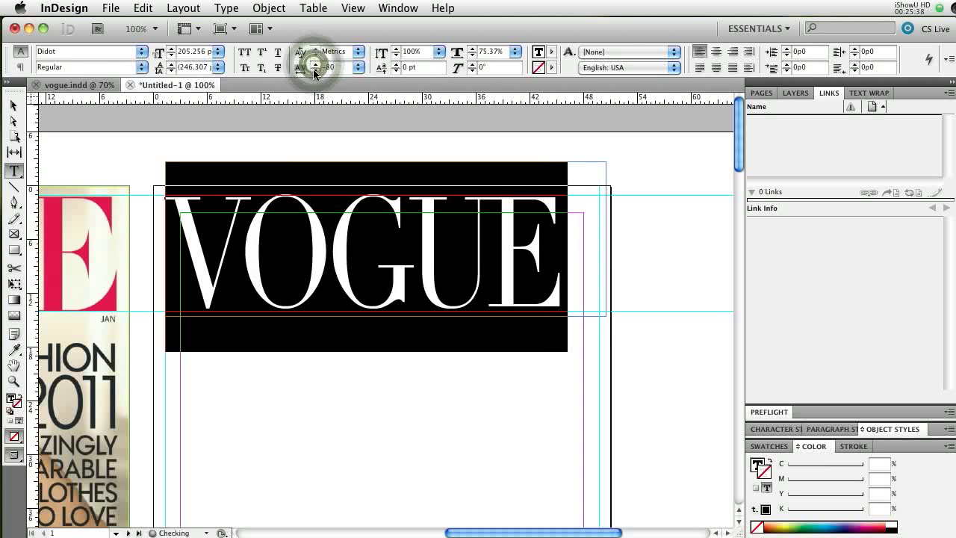
left_click(314, 71)
left_click(314, 71)
left_click(315, 71)
left_click(315, 71)
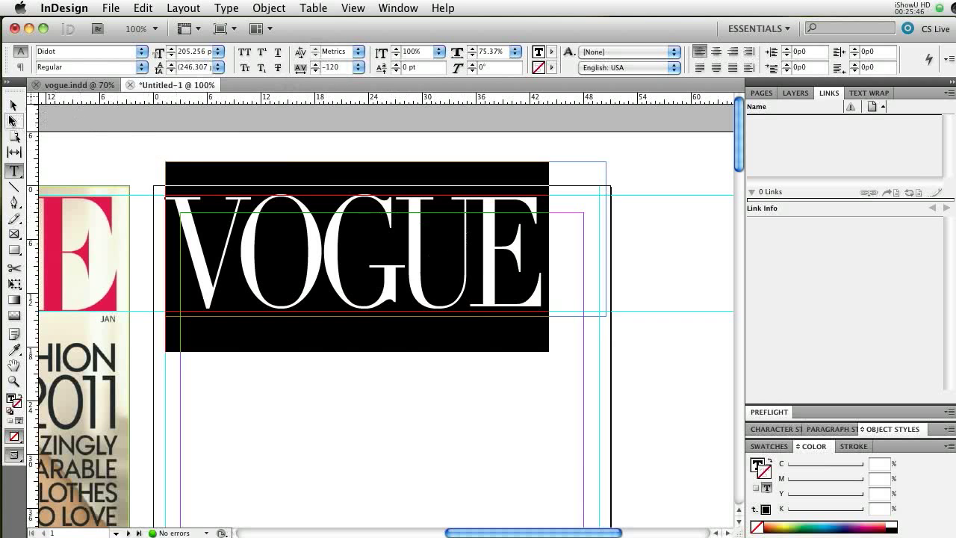
Stretch the VOGUE frame and its letters horizontally to about 56p7 wide so the E reaches the right guide, and compare with the original
left_click(13, 104)
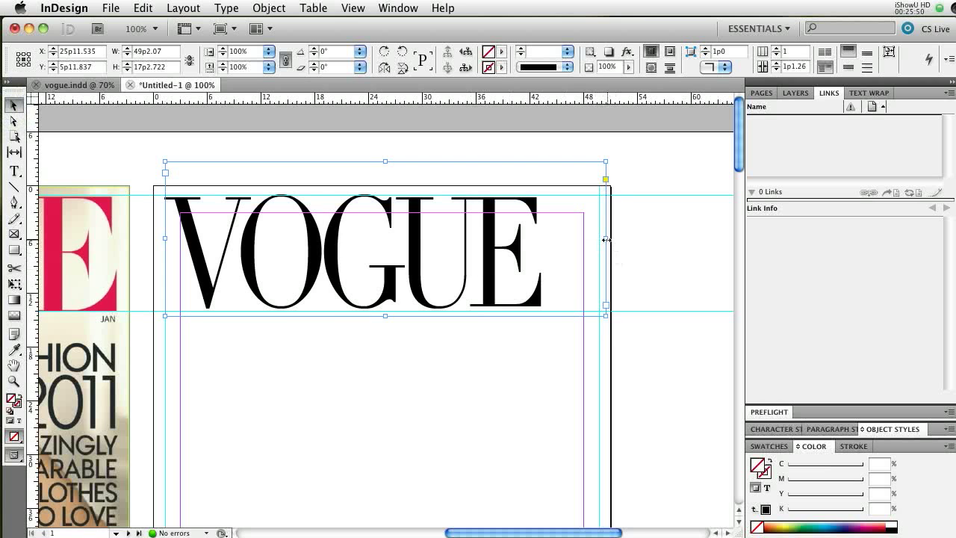
left_click_drag(606, 240, 672, 240)
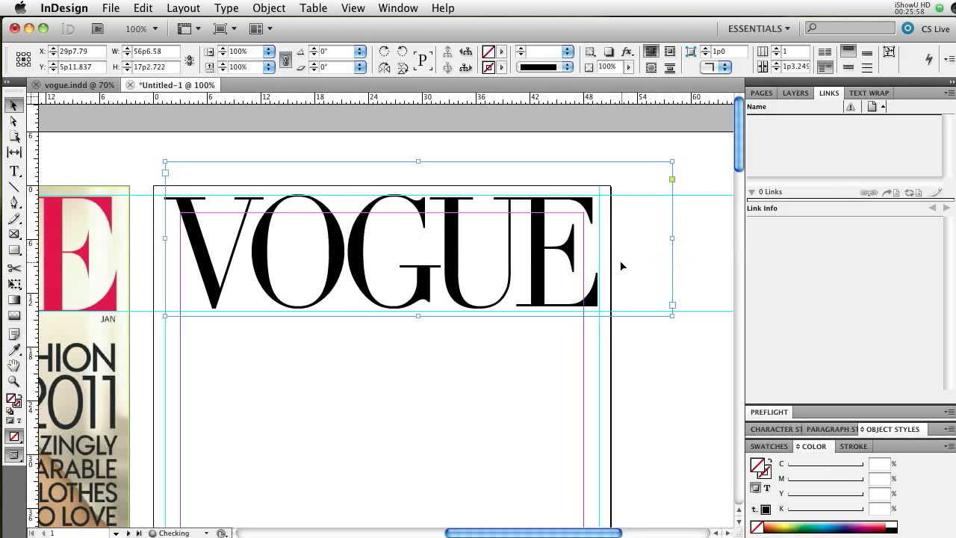
left_click_drag(487, 533, 385, 533)
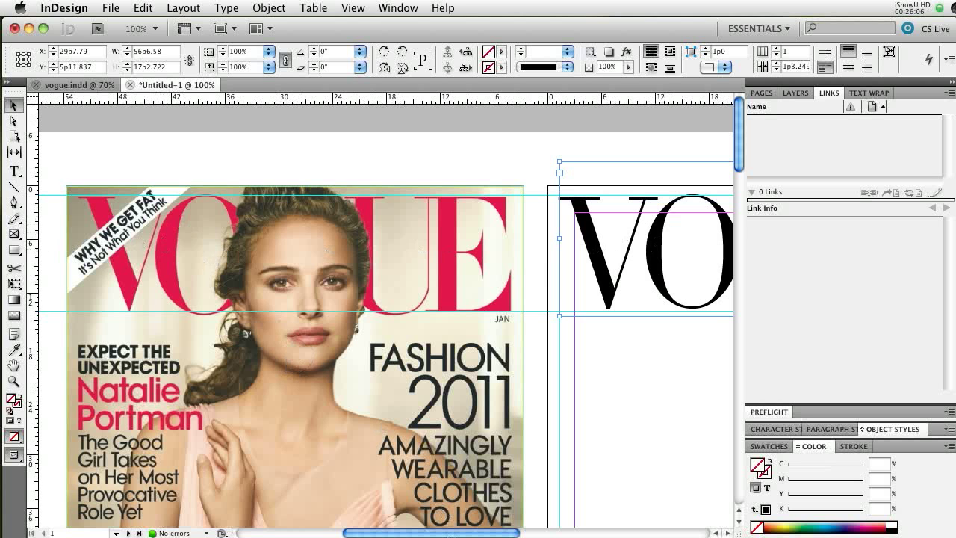
left_click_drag(446, 535, 538, 535)
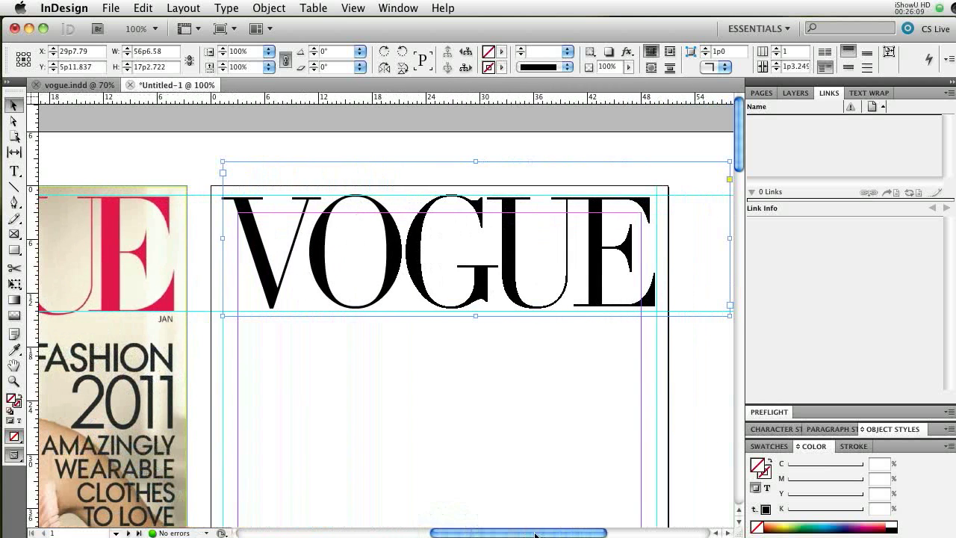
Set the tracking of the entire VOGUE word to -160 to bring the letters closer together
triple_click(464, 292)
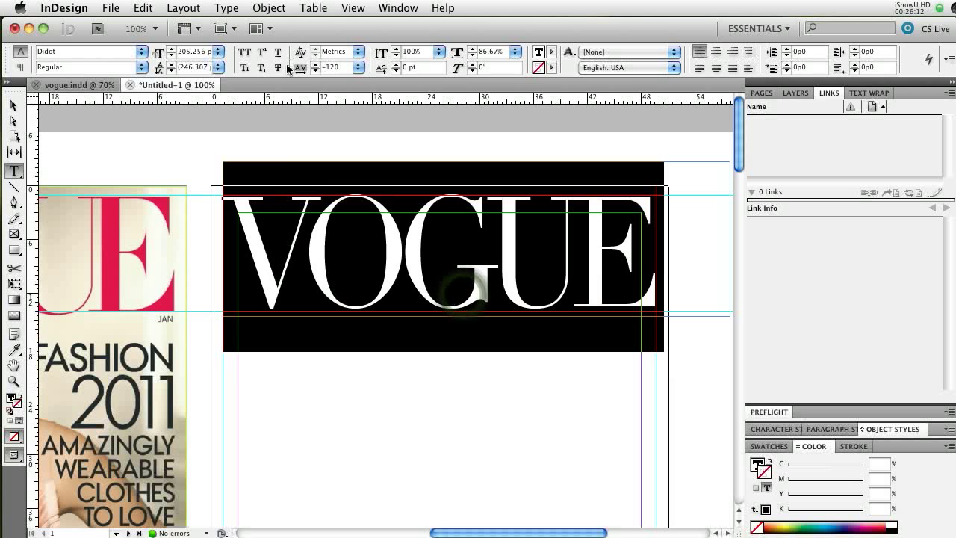
left_click(315, 72)
left_click(315, 72)
left_click(315, 72)
left_click(315, 72)
left_click(317, 72)
left_click(316, 72)
left_click(317, 73)
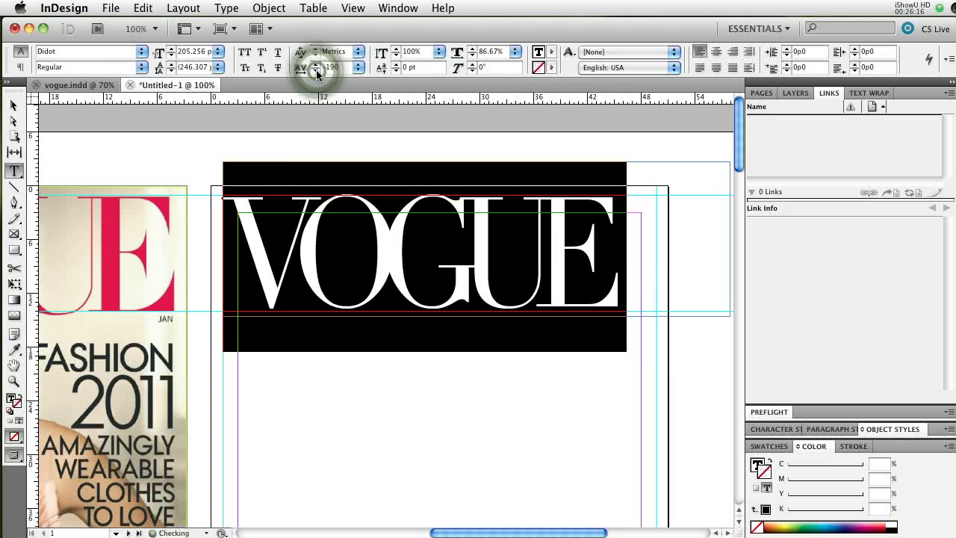
left_click(315, 64)
left_click(314, 64)
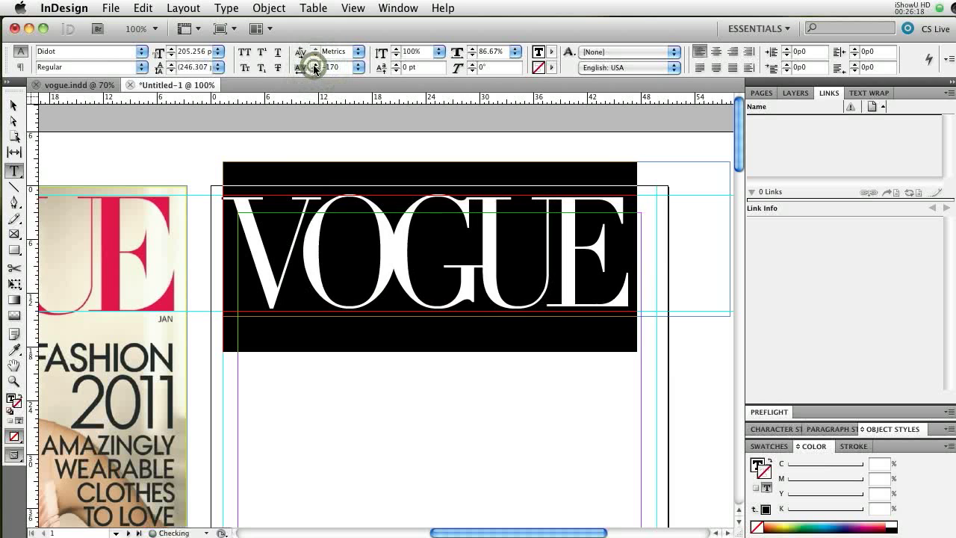
left_click(314, 64)
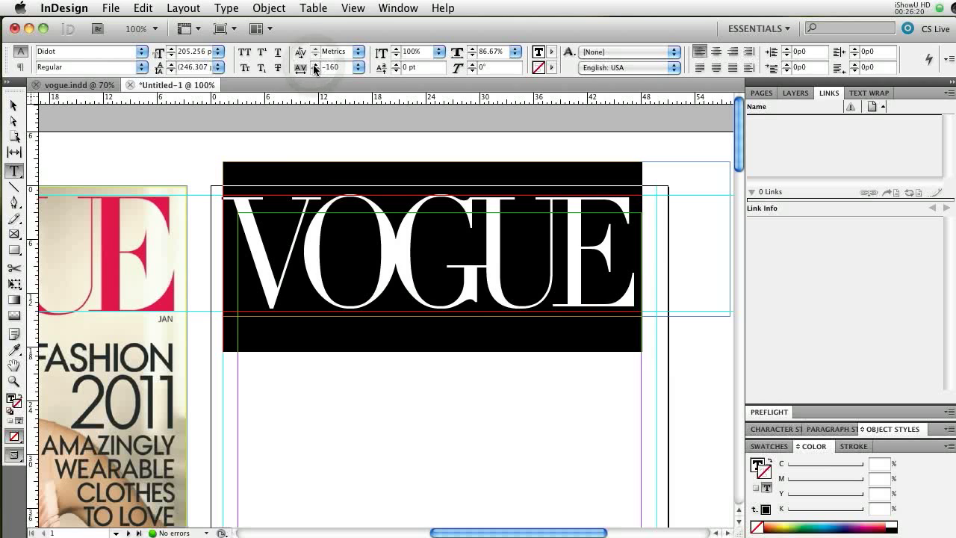
Try tightening the tracking of only the letter O to -180
left_click(405, 260)
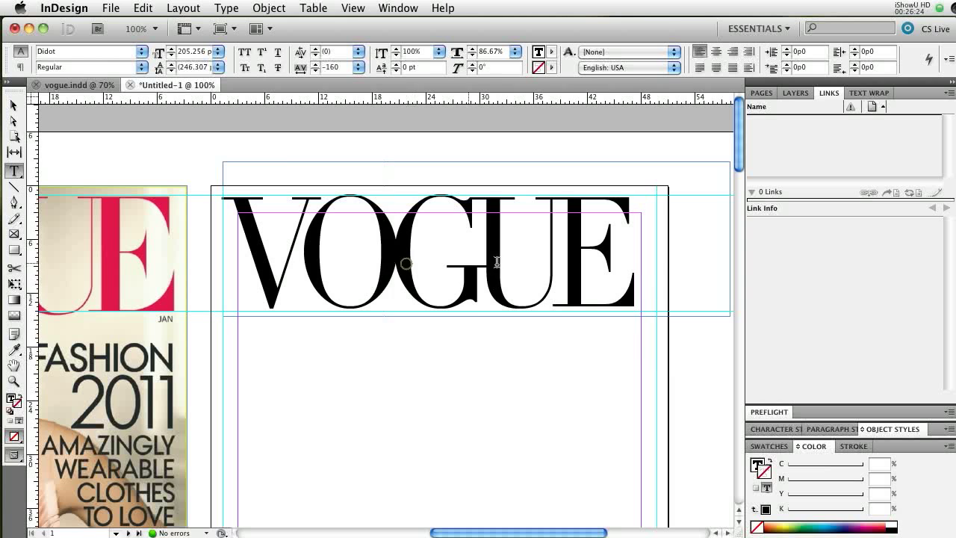
left_click(349, 256, "shift")
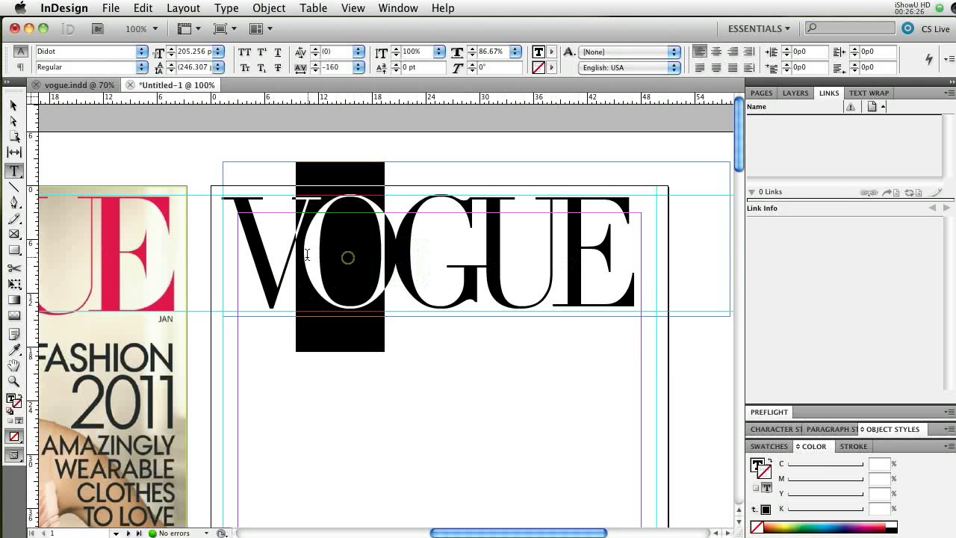
left_click(314, 71)
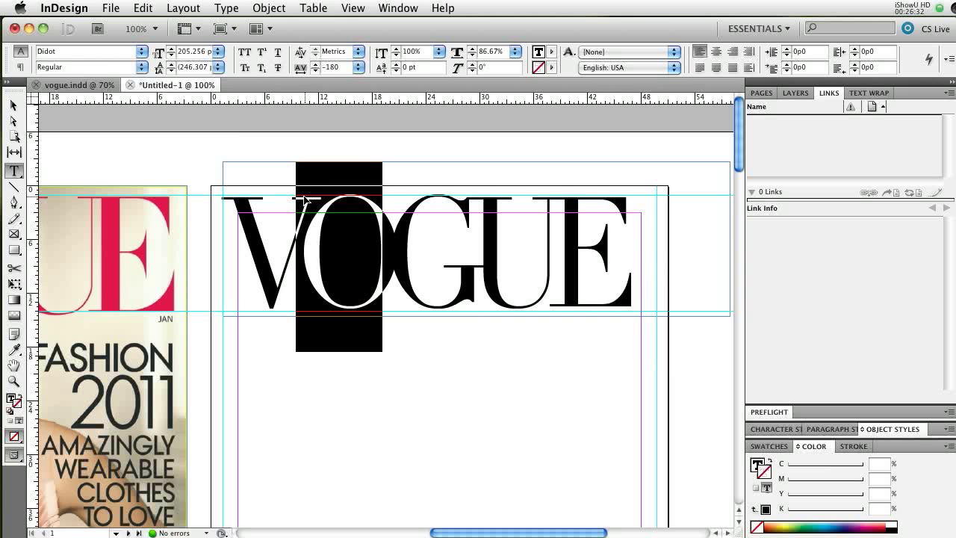
Set the tracking of only the letter V to -190 so that it sits closer to the O
left_click(287, 277)
key("shift+Left")
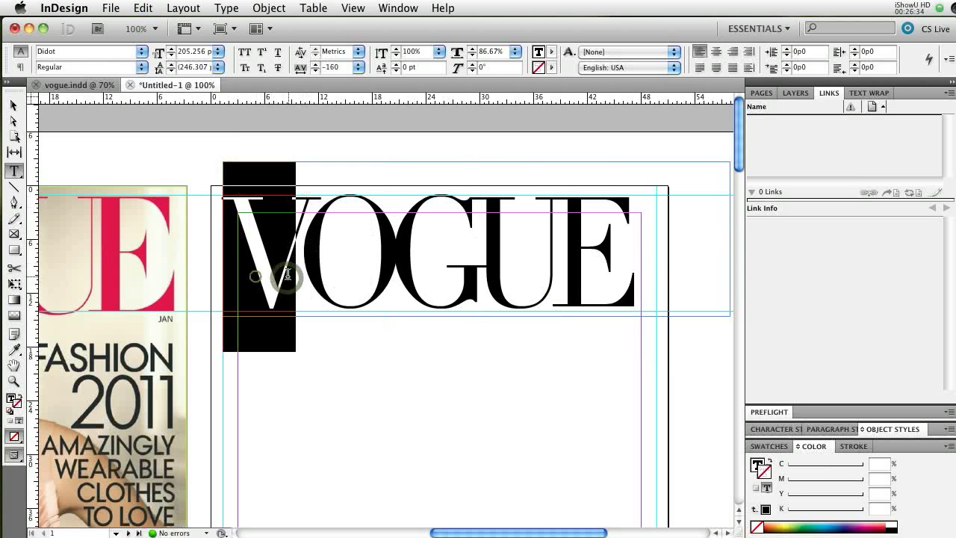
left_click(314, 71)
left_click(315, 71)
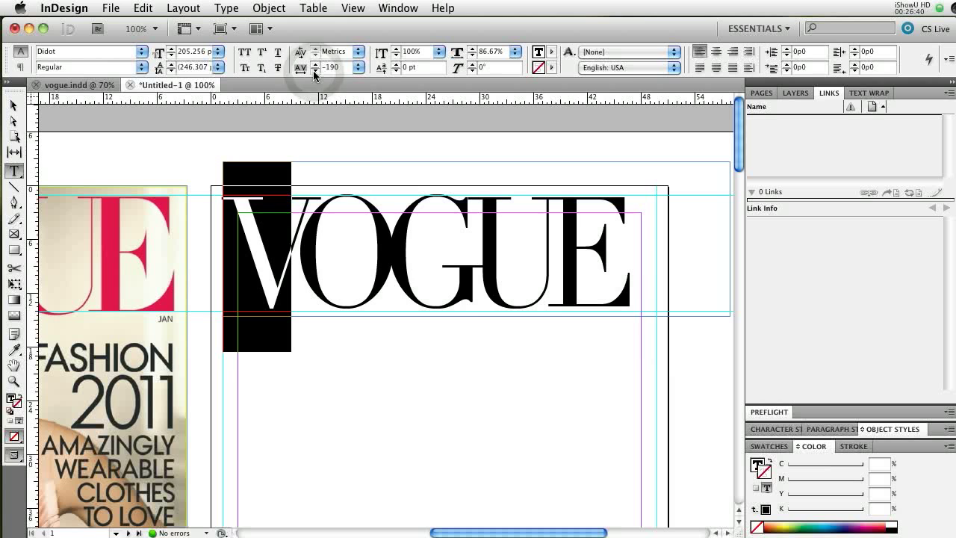
Loosen the tracking of only the letter O to -130 to open the gap between O and G
left_click(422, 263)
left_click(422, 263)
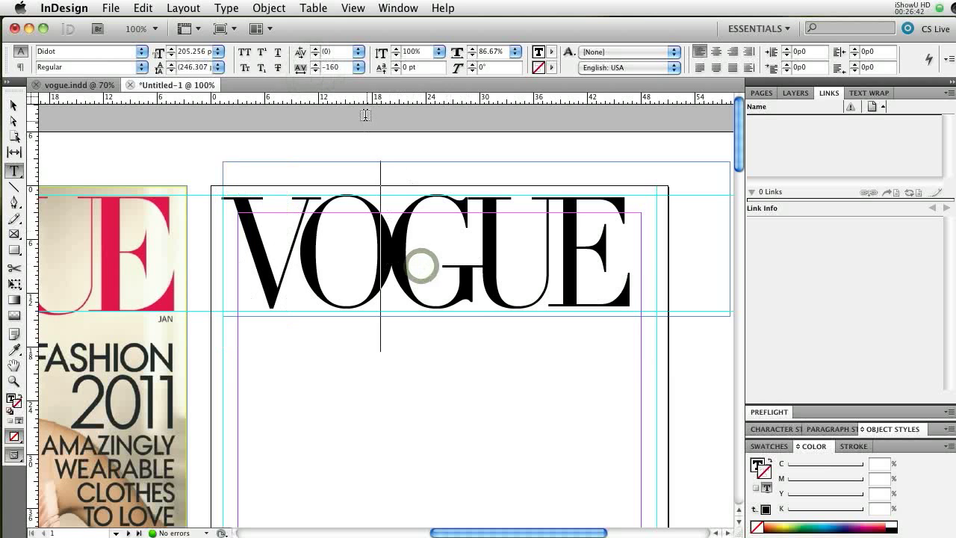
left_click(315, 64)
left_click(314, 64)
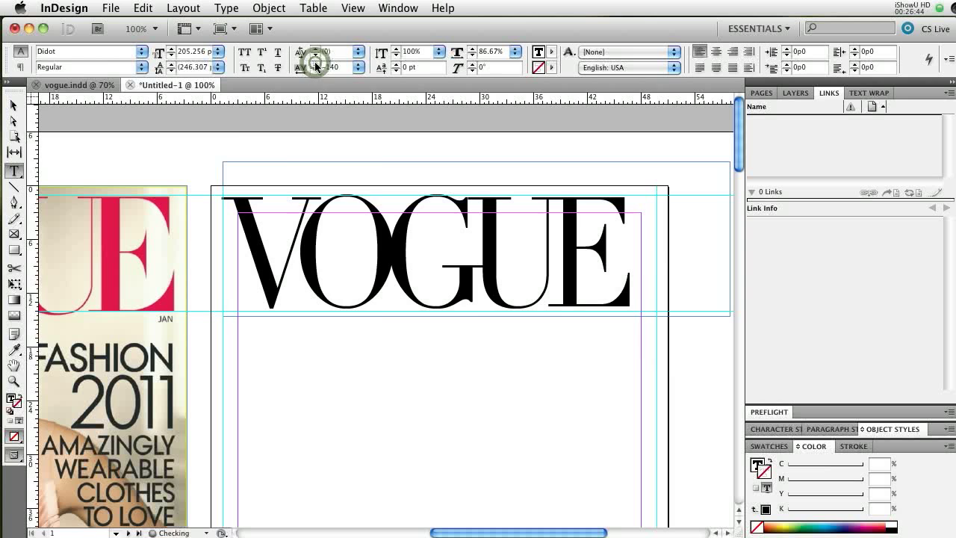
left_click(320, 241)
left_click(322, 243, "shift")
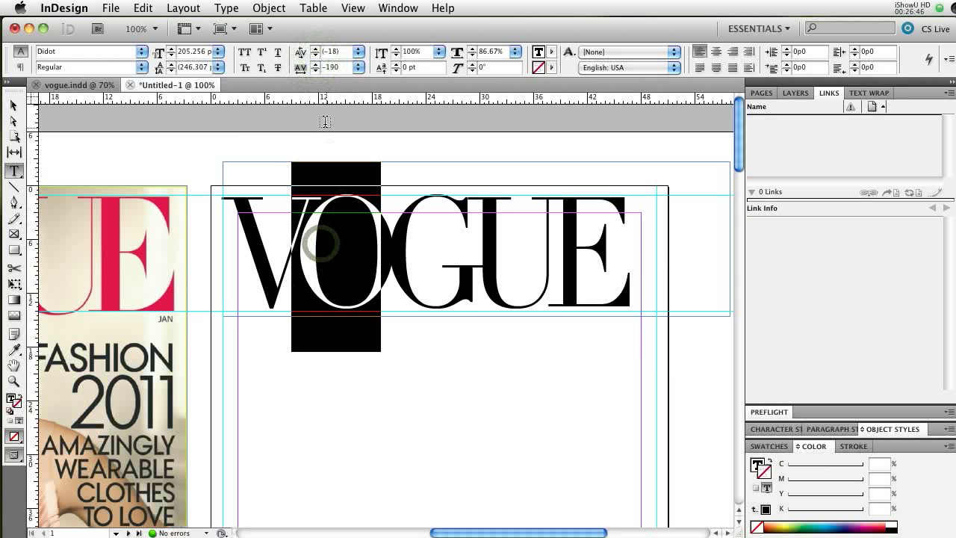
left_click(315, 64)
left_click(316, 64)
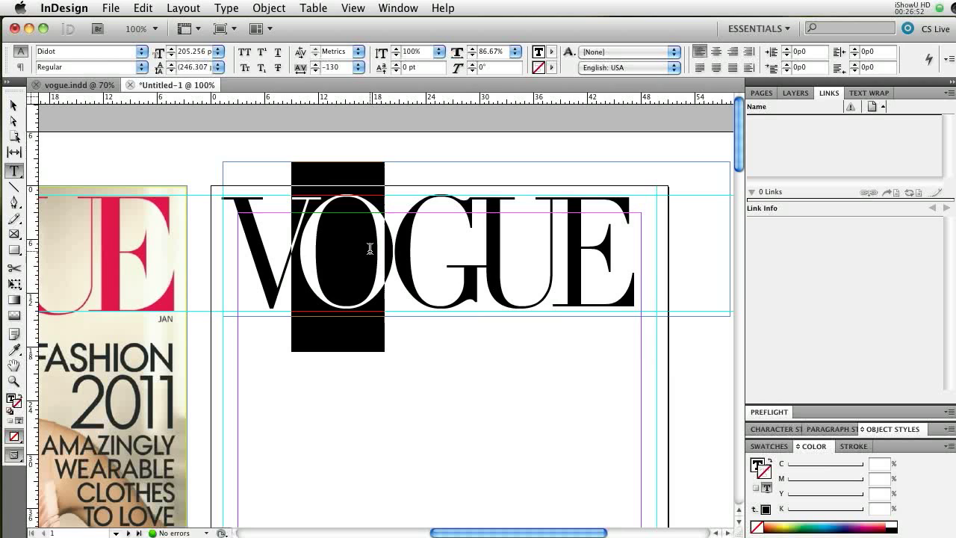
Narrow the VOGUE frame to about 47p4, widen it together with its letters to about 49p7.5, and compare the masthead with the original
left_click(528, 261)
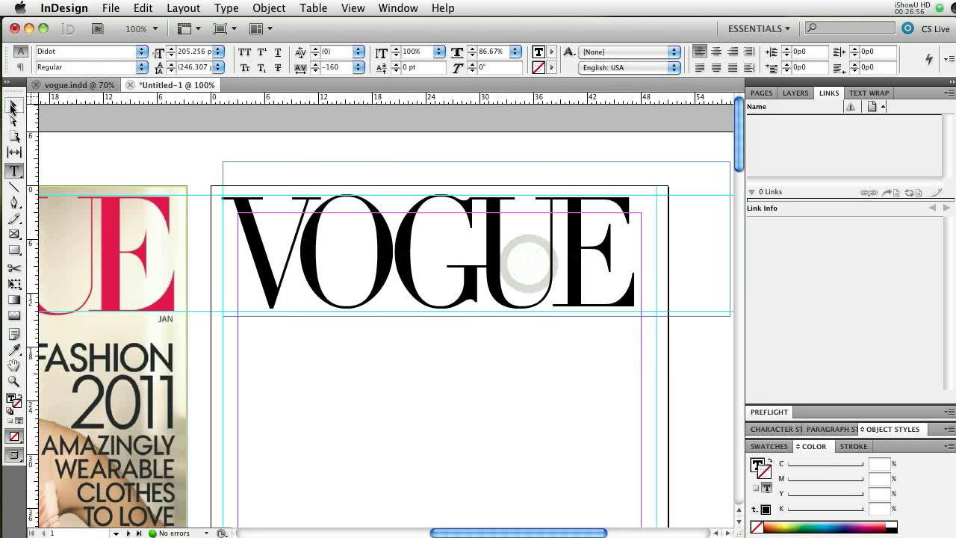
left_click(13, 107)
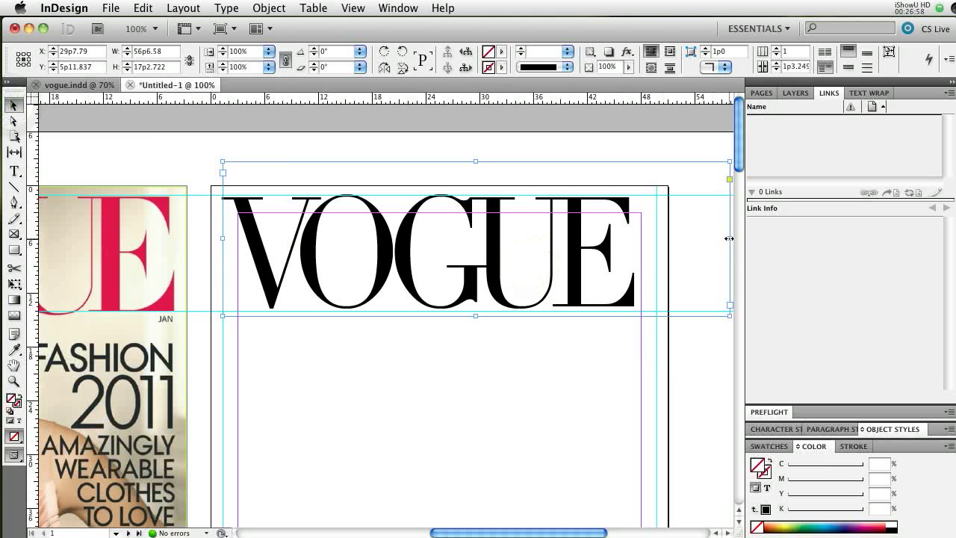
left_click_drag(729, 239, 646, 238)
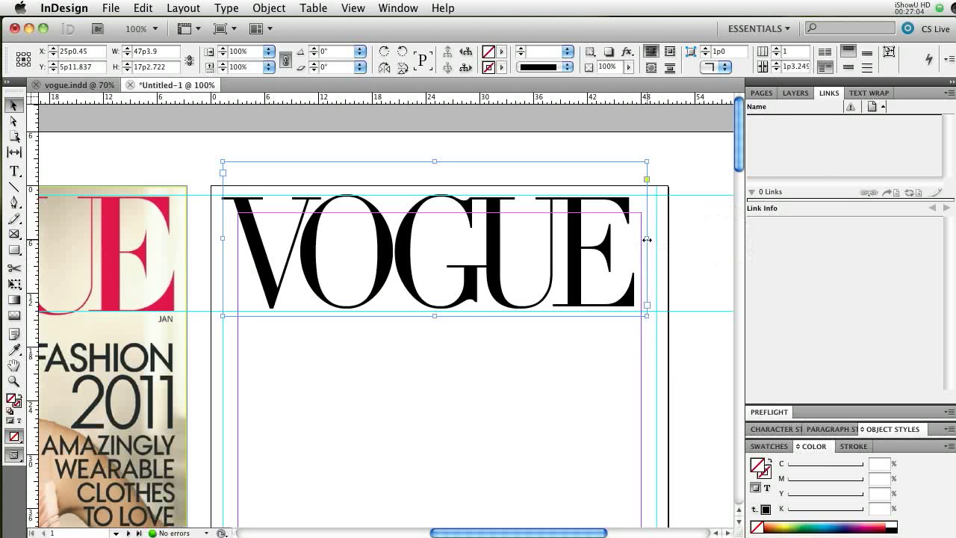
left_click_drag(646, 240, 672, 240)
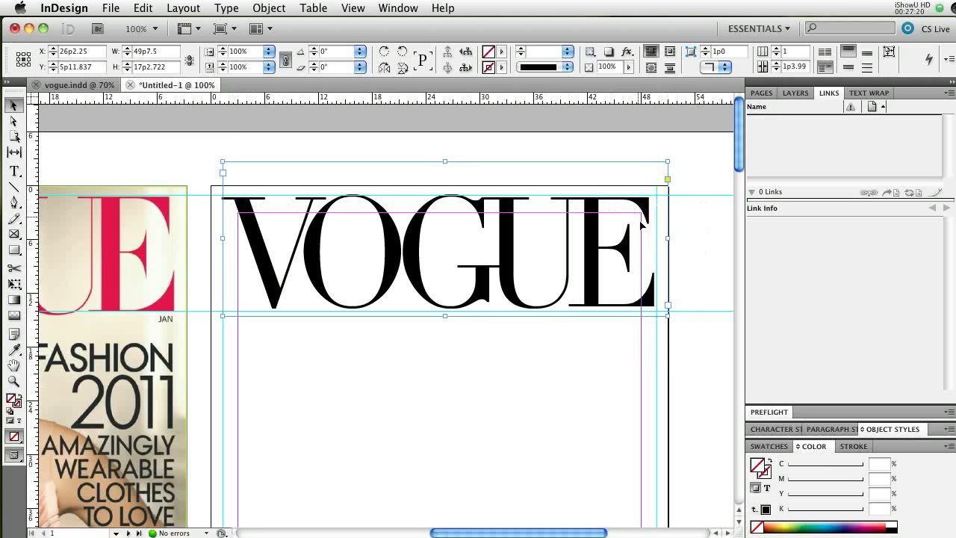
left_click_drag(455, 531, 361, 533)
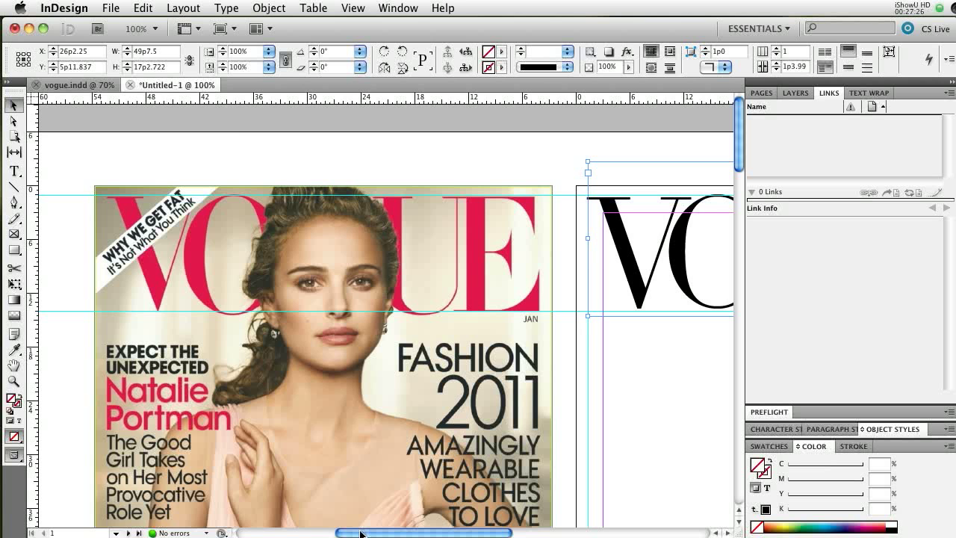
left_click_drag(361, 532, 455, 535)
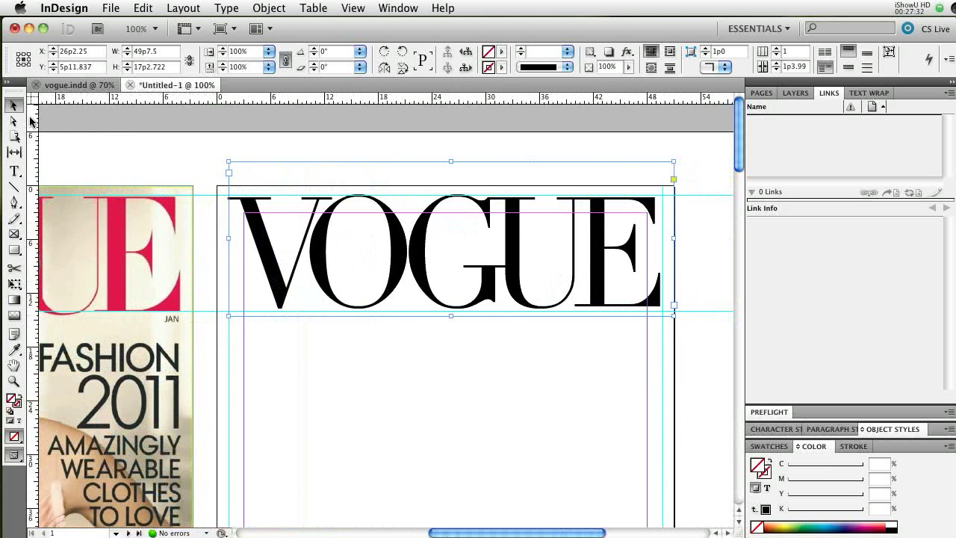
Select all the VOGUE lettering and apply a magenta outline of C 4, M 100, Y 0, K 13 from the color spectrum
double_click(272, 263)
left_click_drag(286, 264, 630, 265)
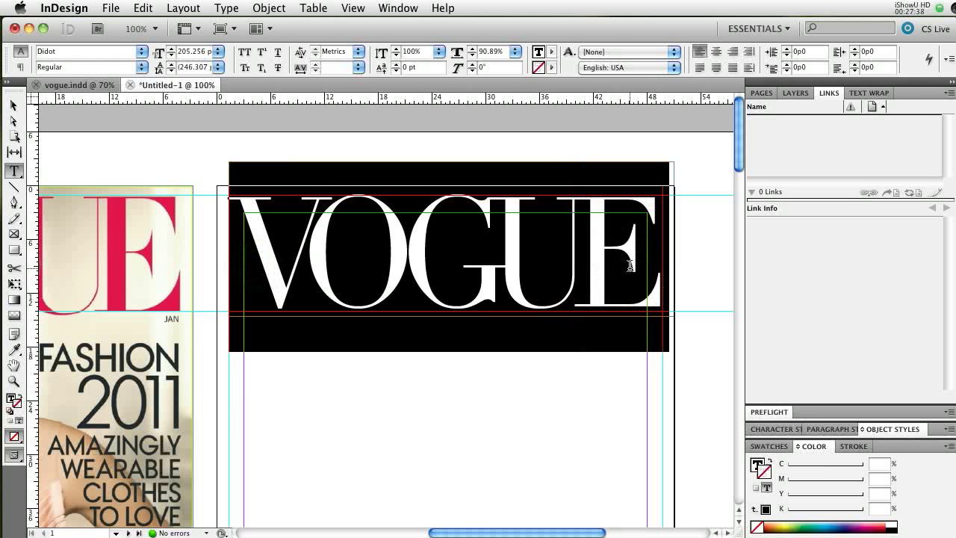
left_click(538, 56)
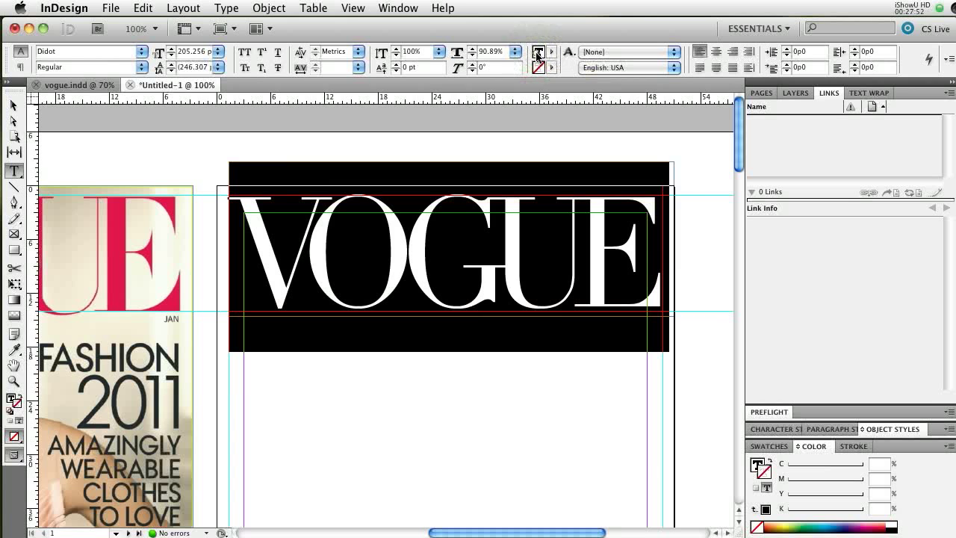
left_click(537, 56)
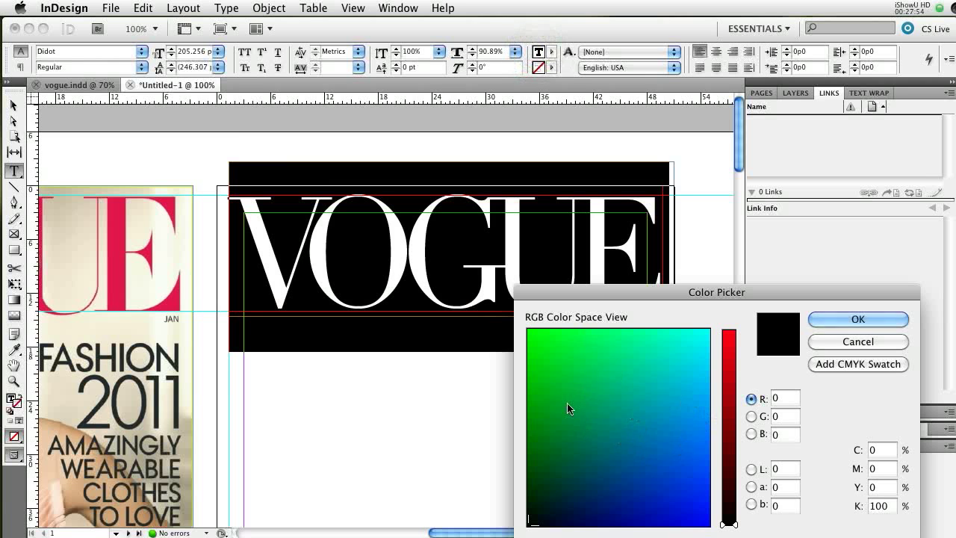
left_click(863, 342)
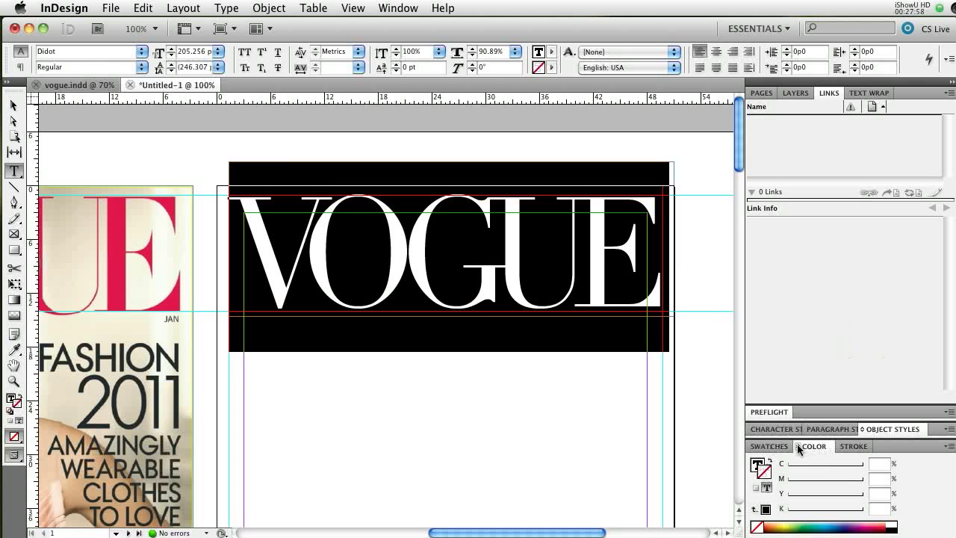
left_click(770, 525)
left_click(872, 523)
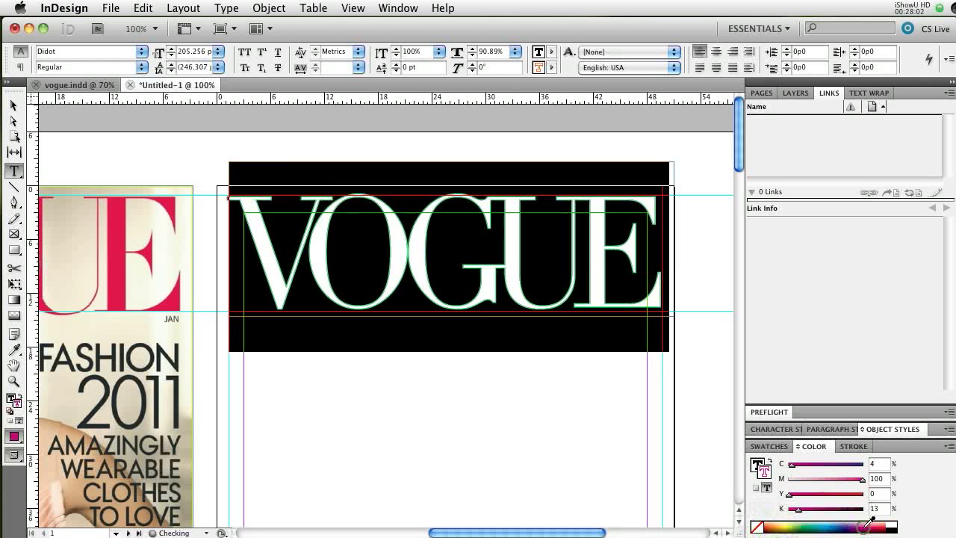
Recolor the outline and then the fill of the VOGUE letters with the red sampled from the original masthead's E (RGB 228, 21, 73)
left_click(14, 351)
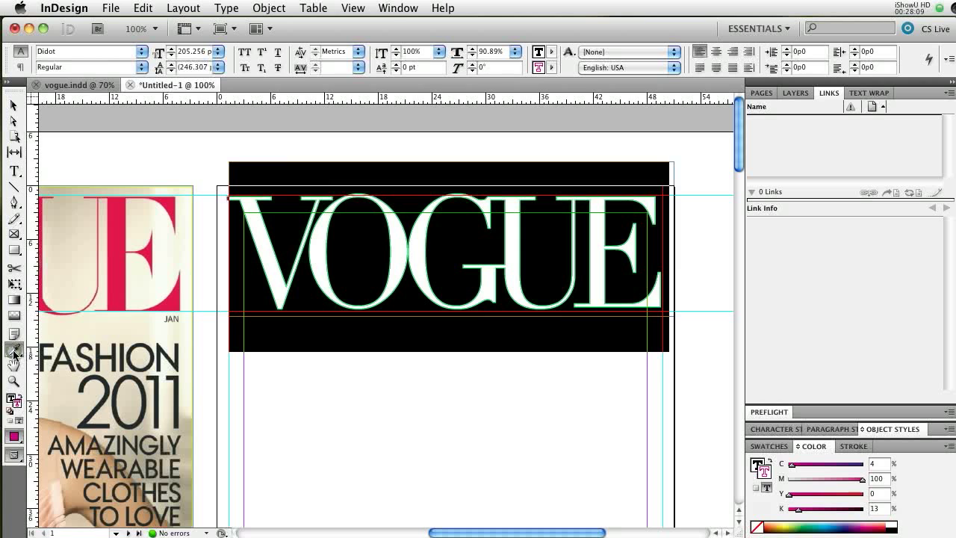
left_click(120, 249)
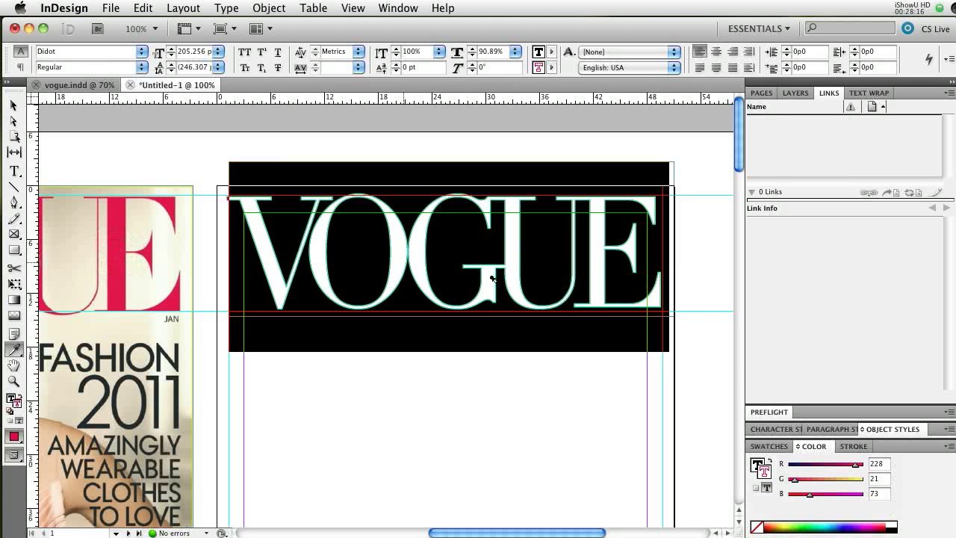
left_click(757, 466)
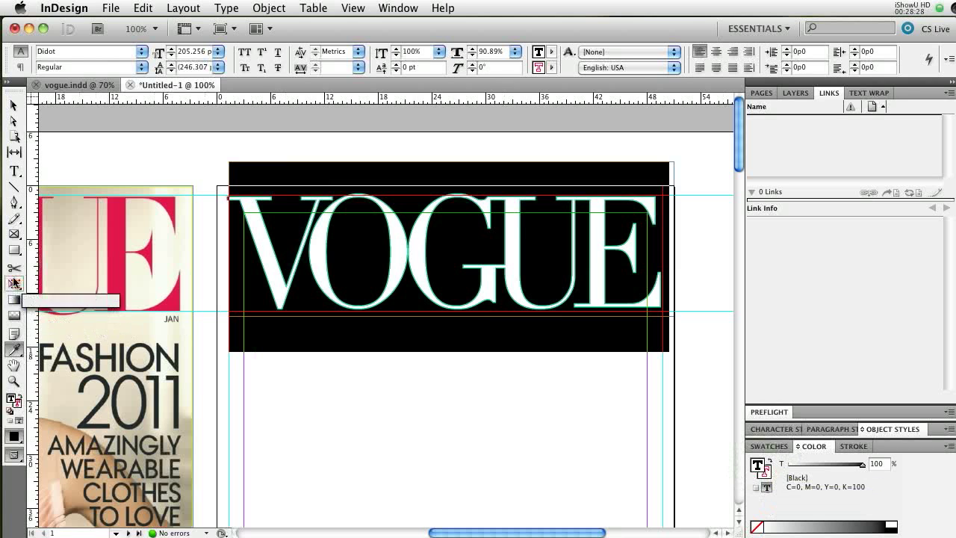
left_click(14, 349, "alt")
left_click(15, 349, "alt")
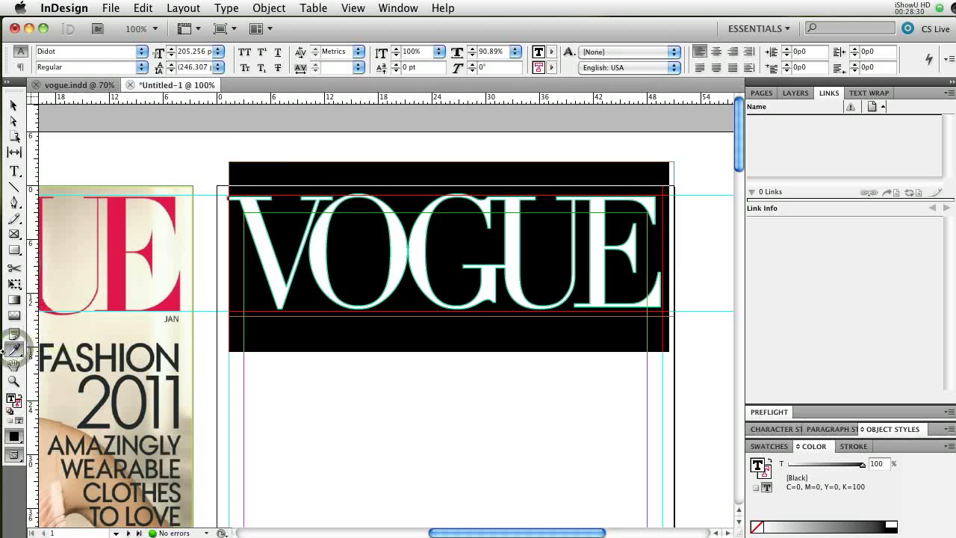
left_click(113, 262)
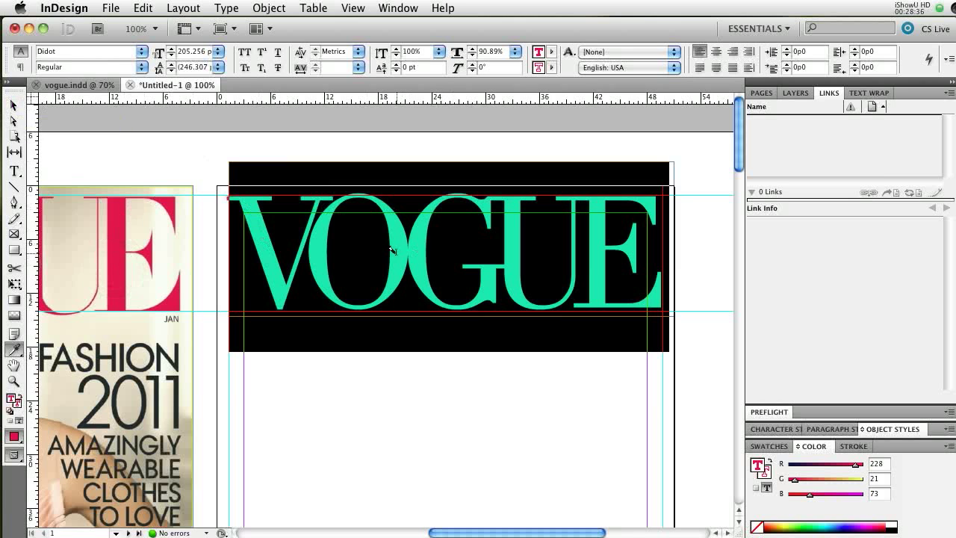
left_click(12, 105)
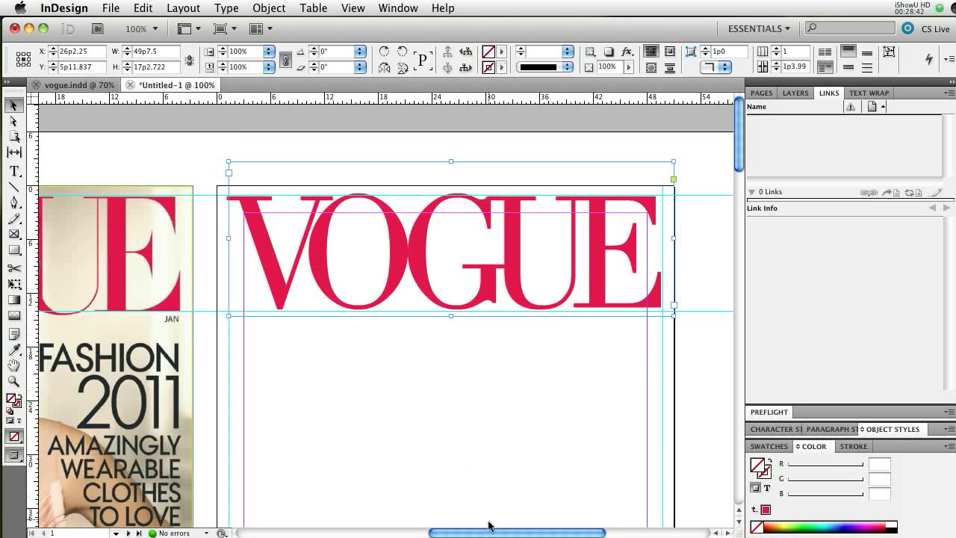
Set the view to 70%, deselect the masthead and compare the red VOGUE lettering with the original cover side by side
left_click_drag(489, 532, 474, 532)
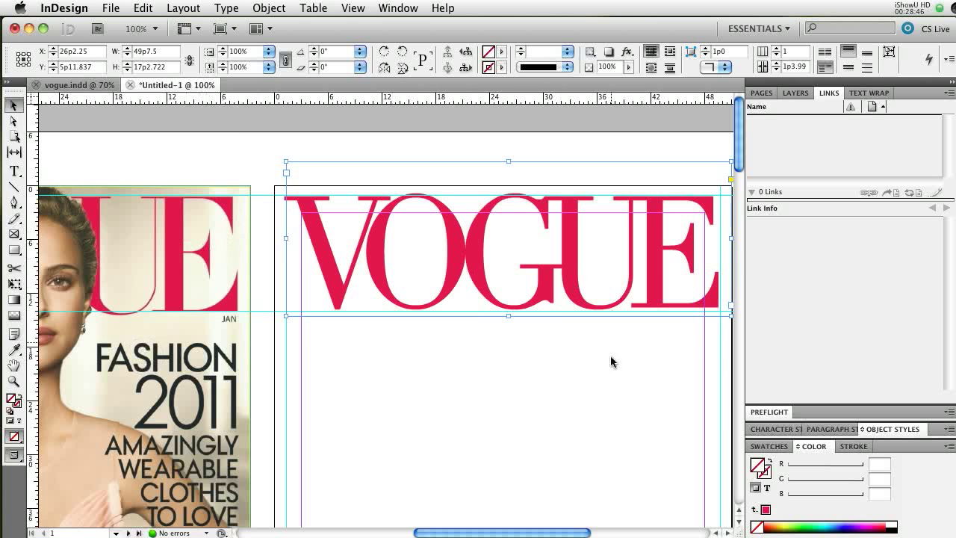
left_click_drag(566, 532, 572, 533)
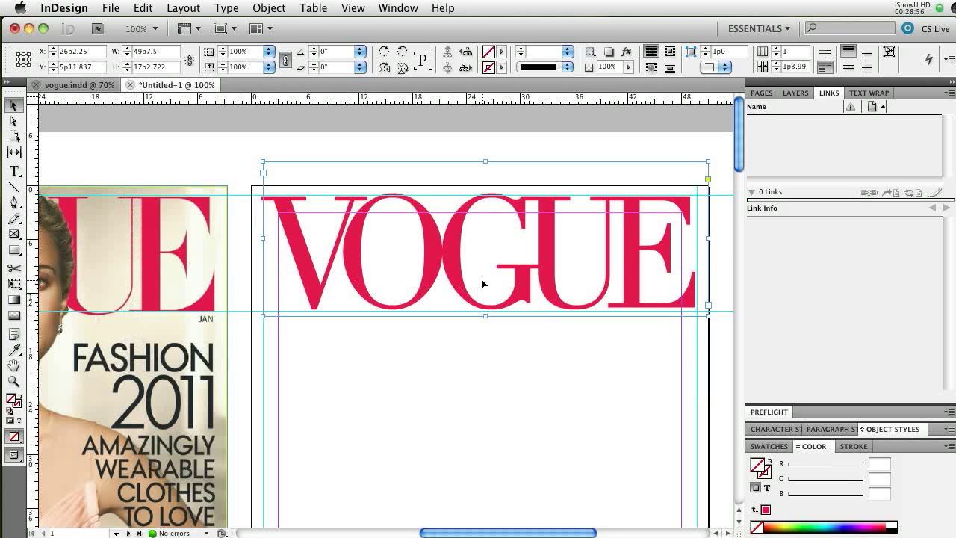
double_click(551, 281)
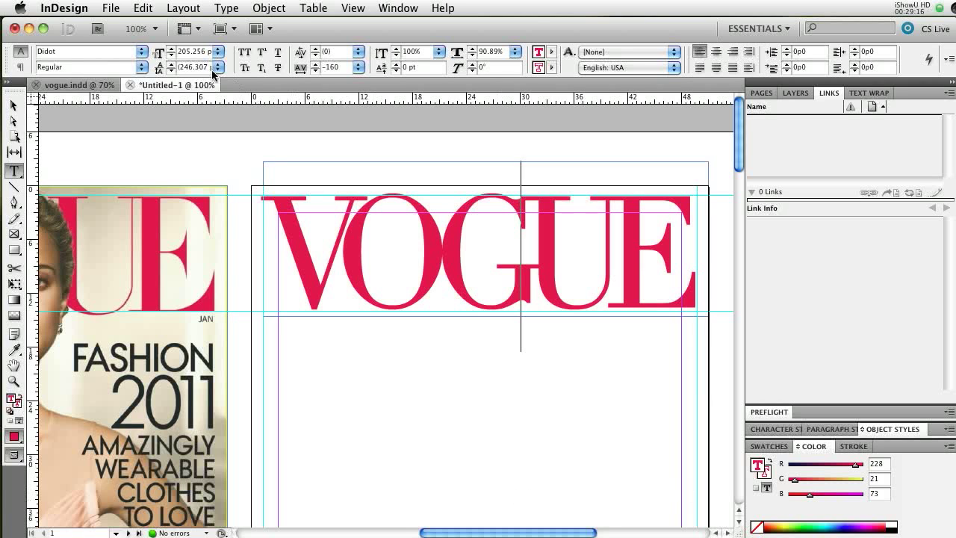
left_click(134, 28)
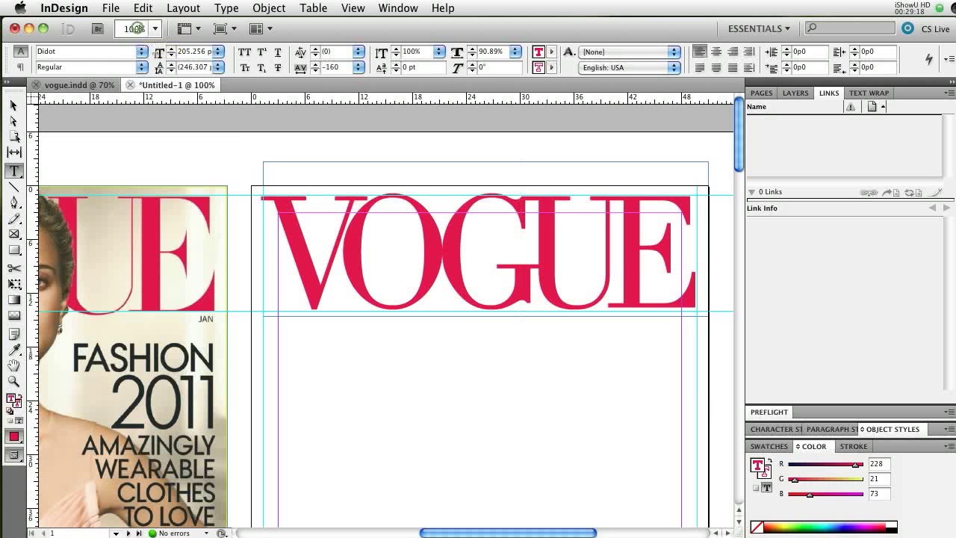
type("70")
key("Return")
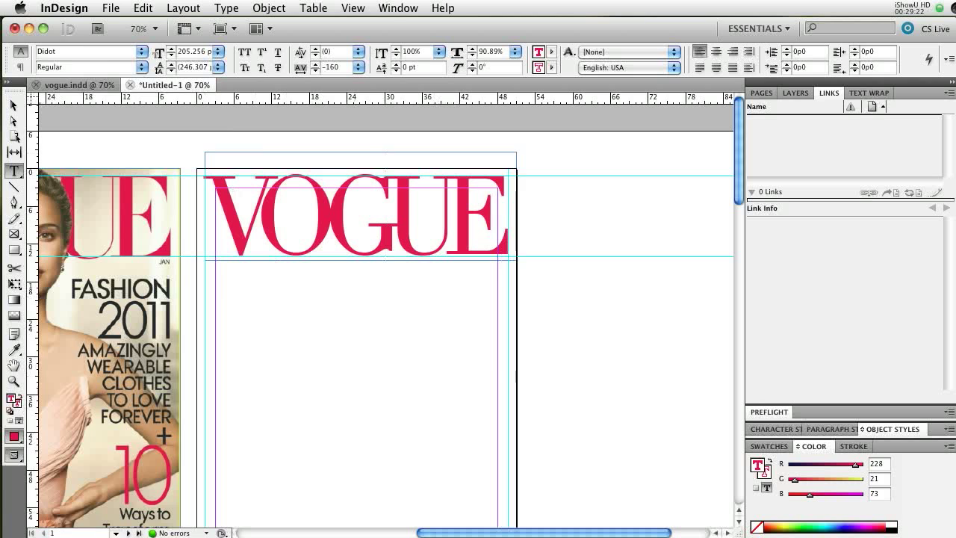
left_click_drag(476, 533, 397, 534)
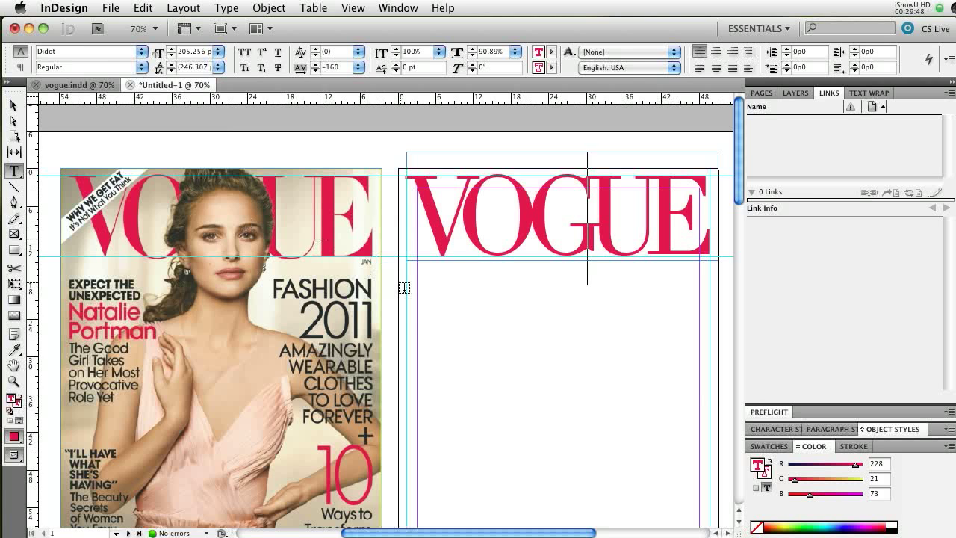
left_click(13, 104)
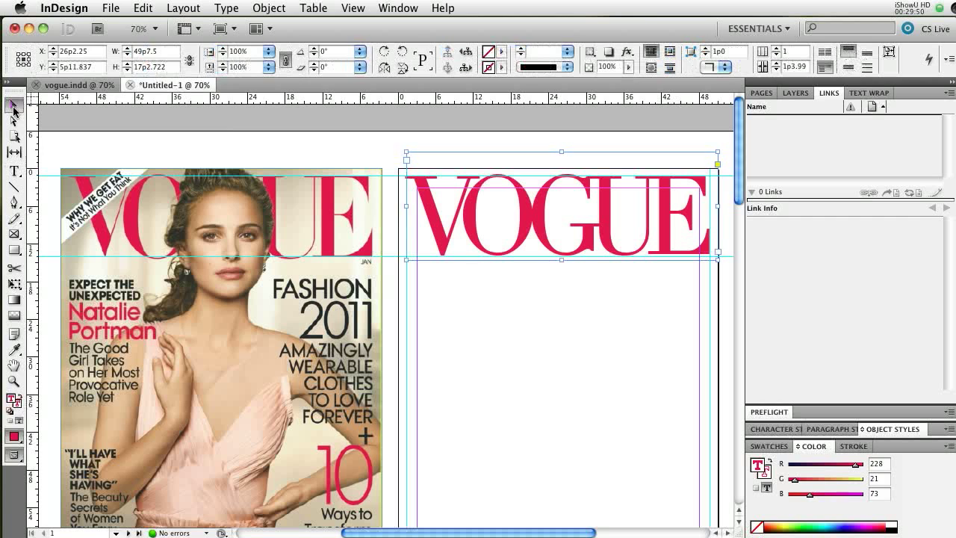
left_click(513, 334)
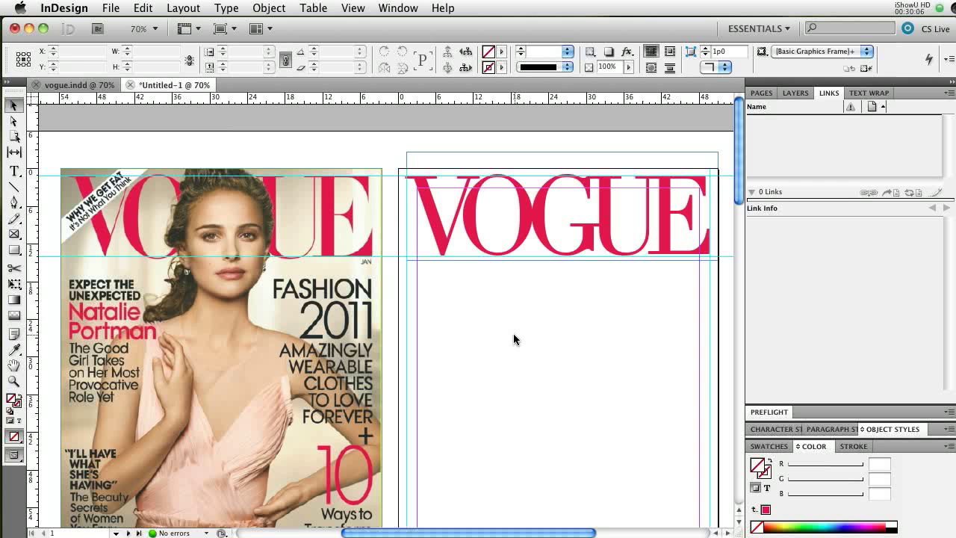
left_click_drag(737, 187, 732, 203)
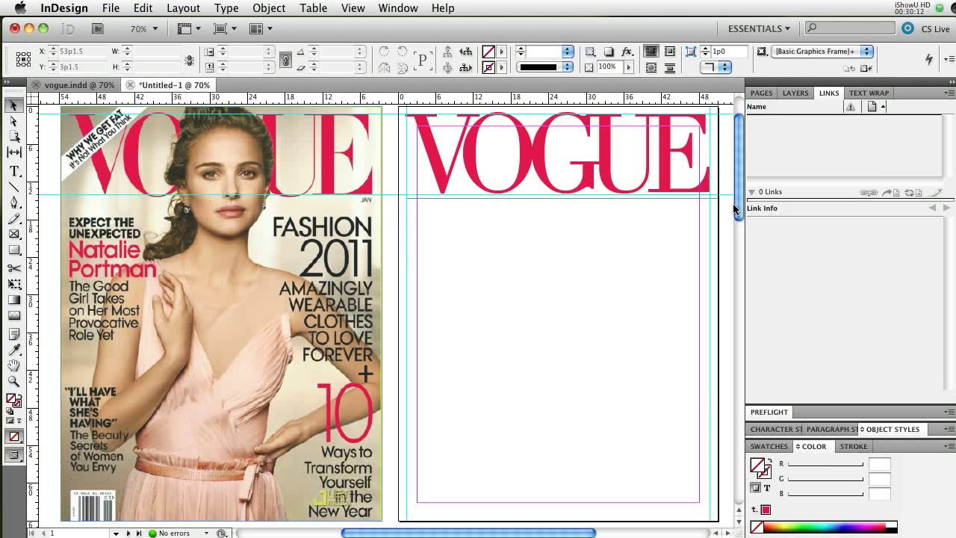
Switch to Photoshop and browse for a file to open in the magazine folder inside tutoring projects
key("super+Tab")
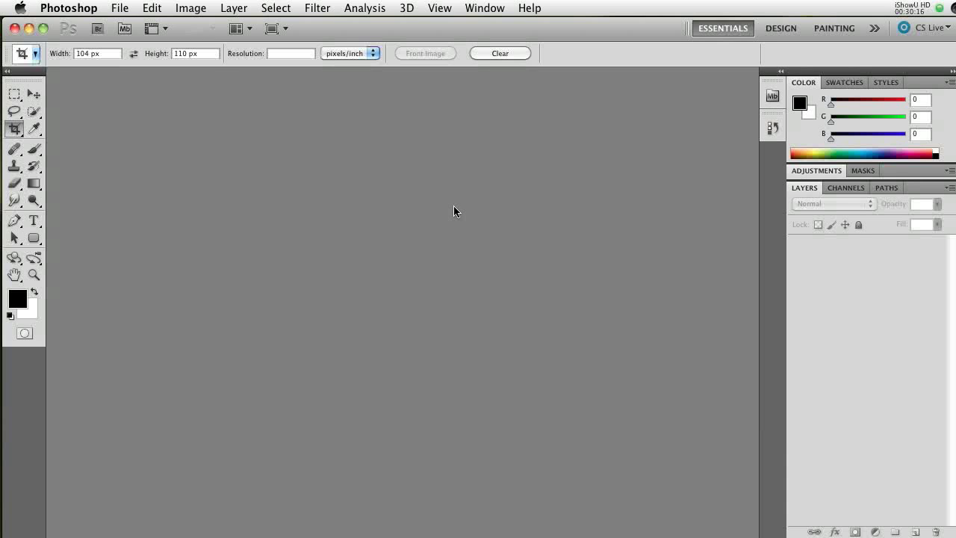
left_click(119, 7)
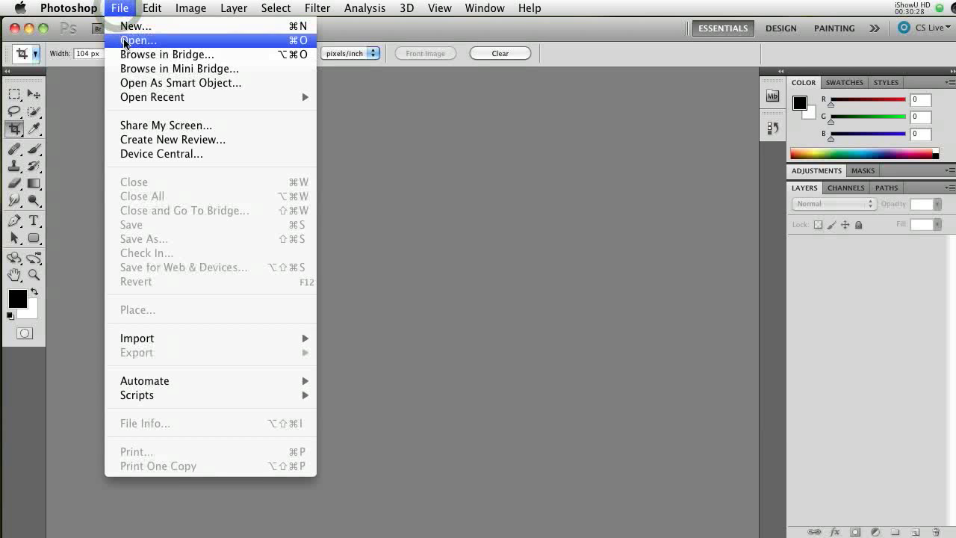
left_click(125, 41)
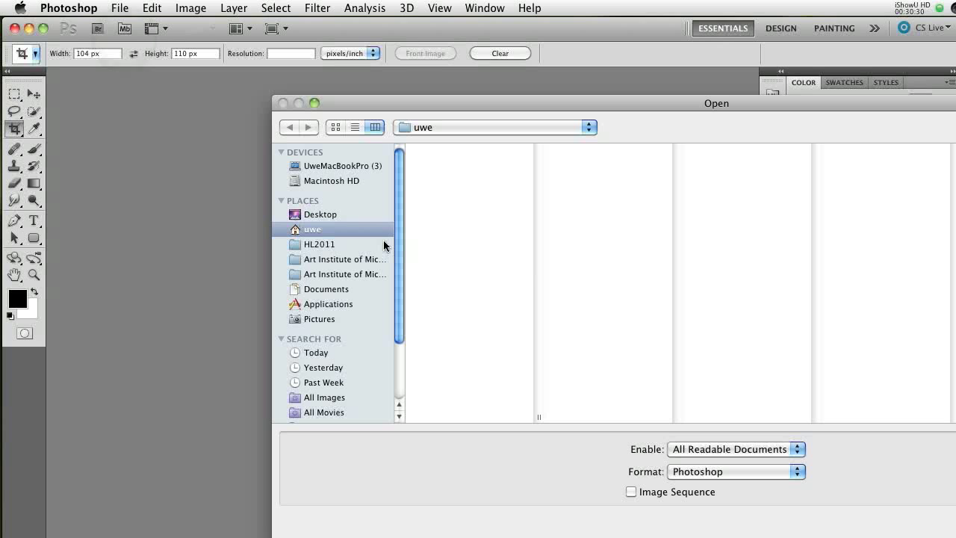
left_click(330, 261)
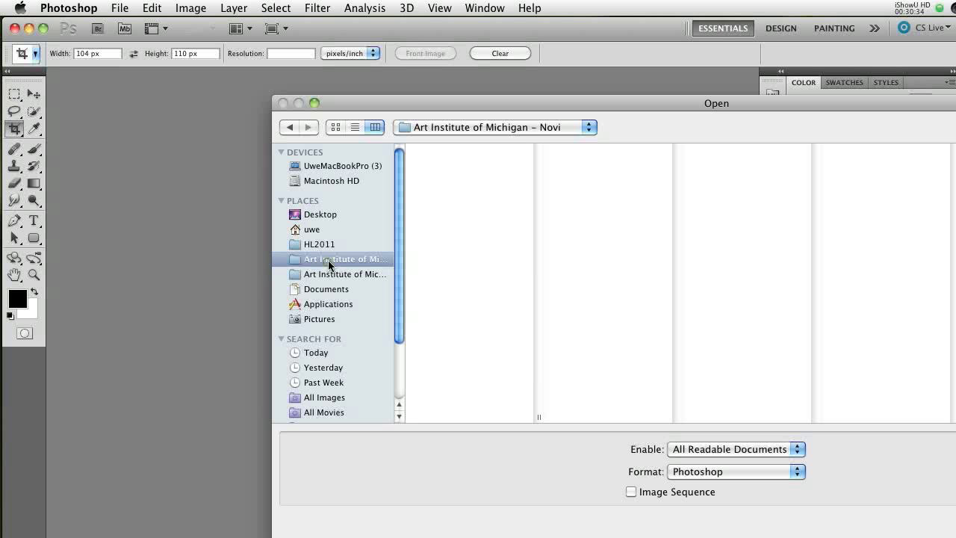
left_click(433, 244)
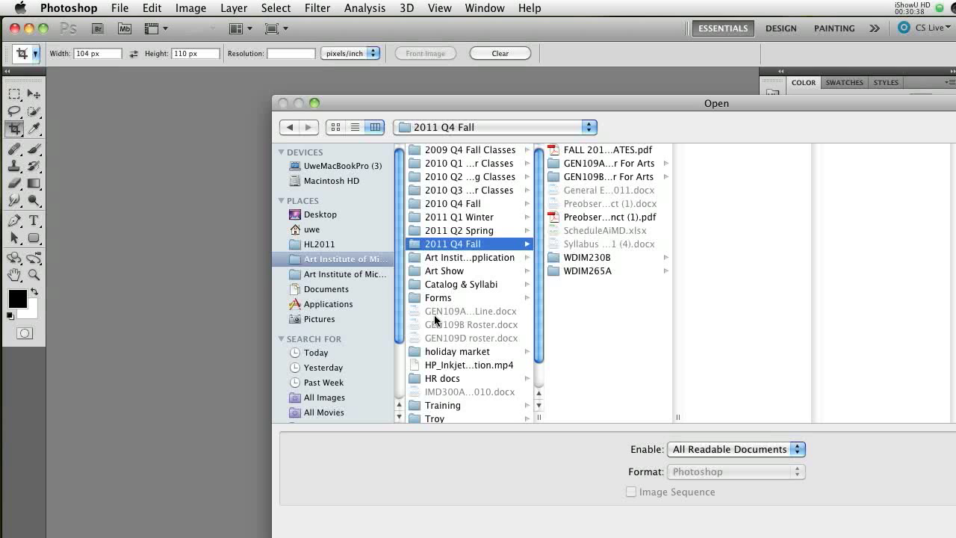
scroll(441, 407, "down", 3)
left_click(441, 404)
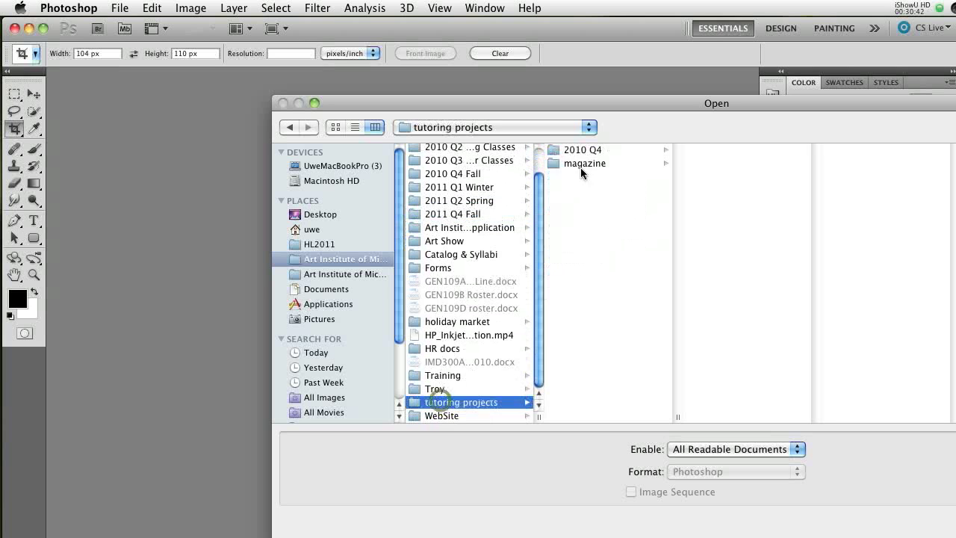
left_click(581, 163)
Open the photo 200325245-001.jpg of the woman in the white suit
left_click(725, 164)
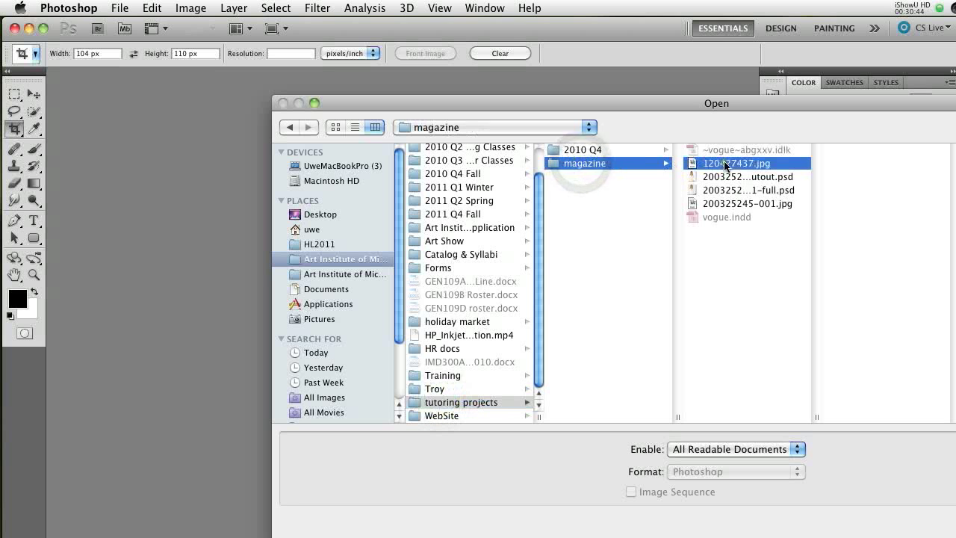
left_click(718, 202)
double_click(718, 203)
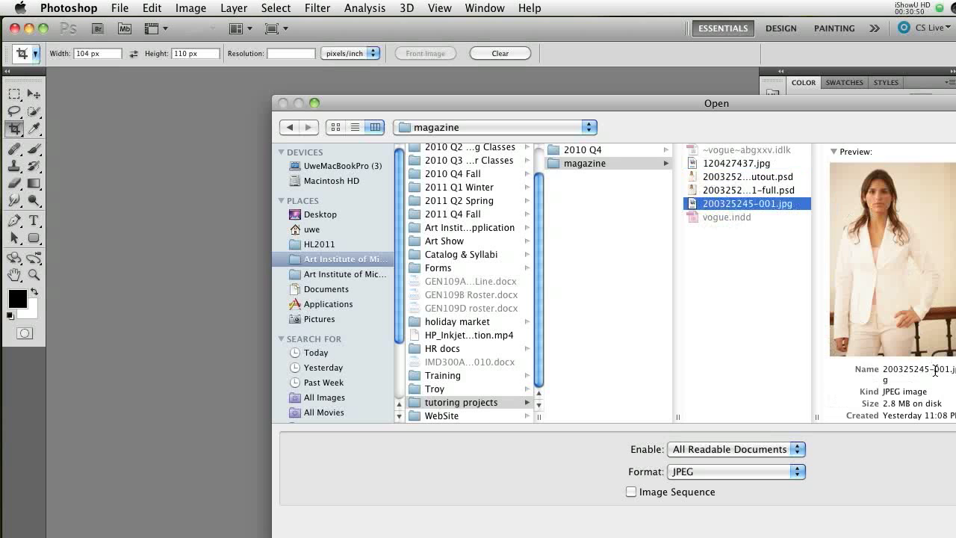
left_click_drag(834, 108, 661, 88)
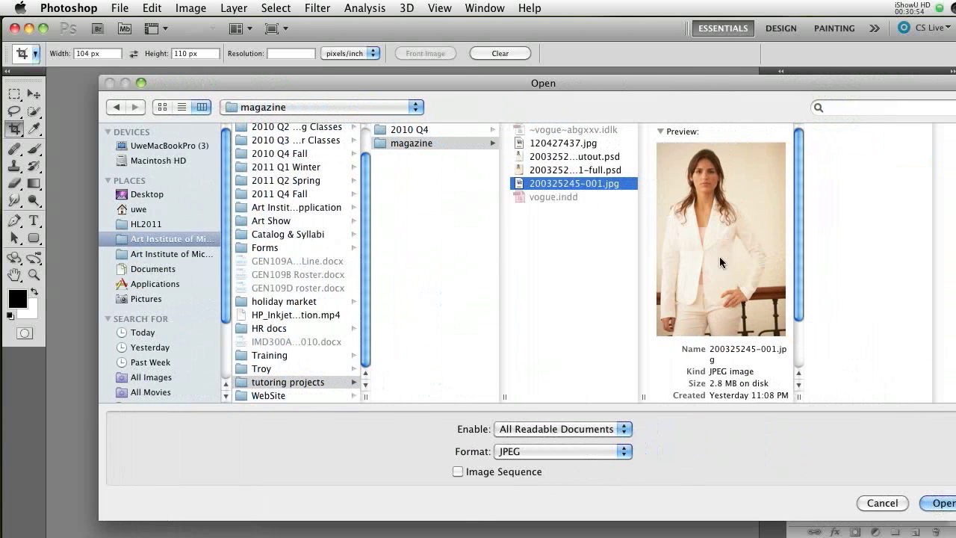
left_click(941, 508)
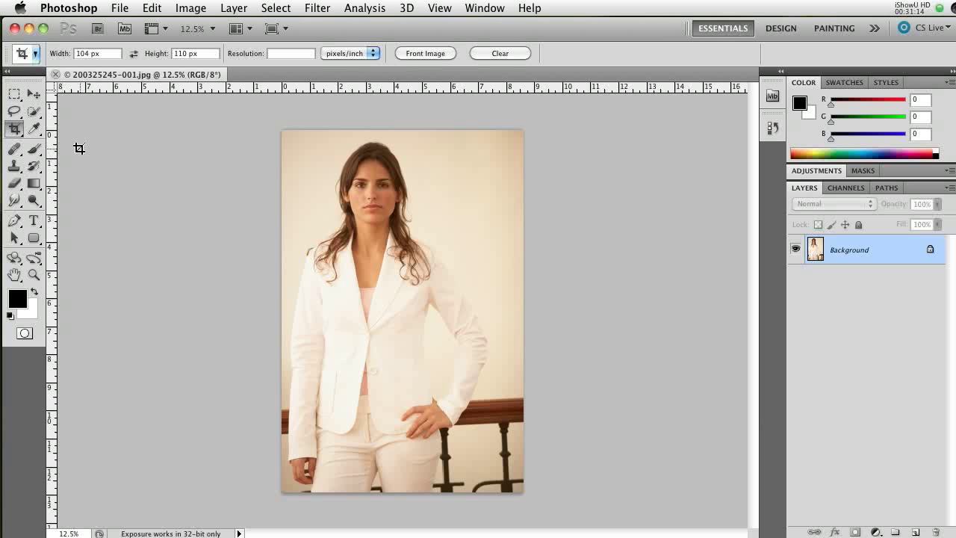
Set the Crop tool's dimensions to 8.5 in wide by 11 in high
left_click(107, 52)
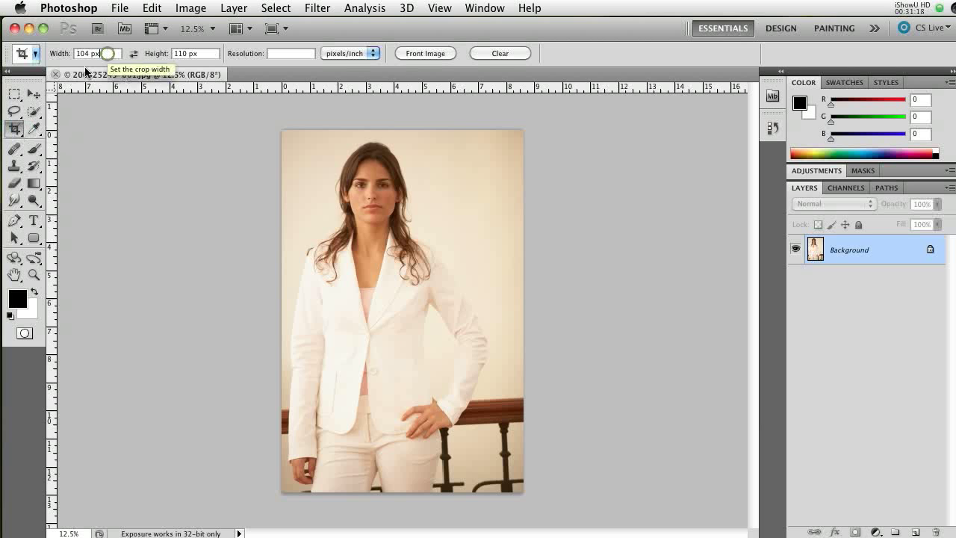
left_click_drag(104, 53, 60, 57)
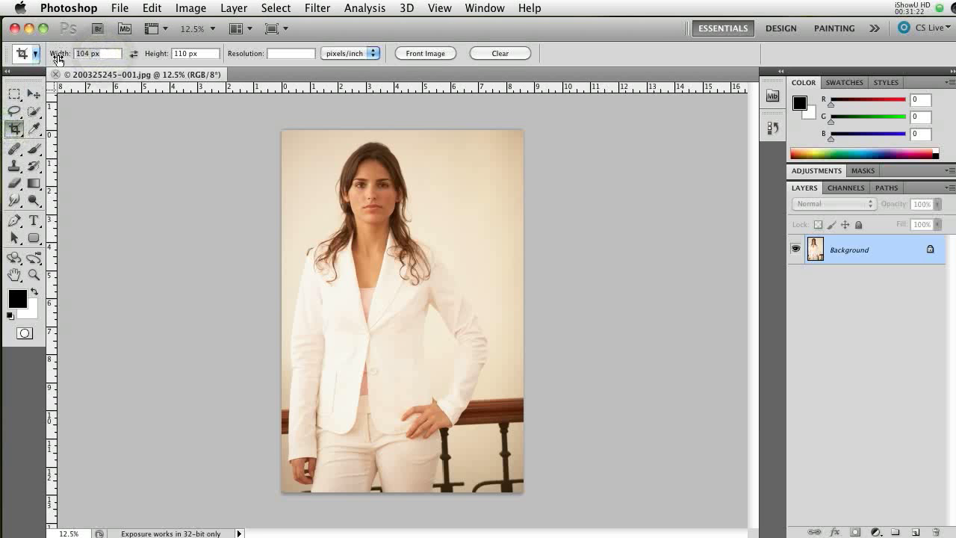
key("n")
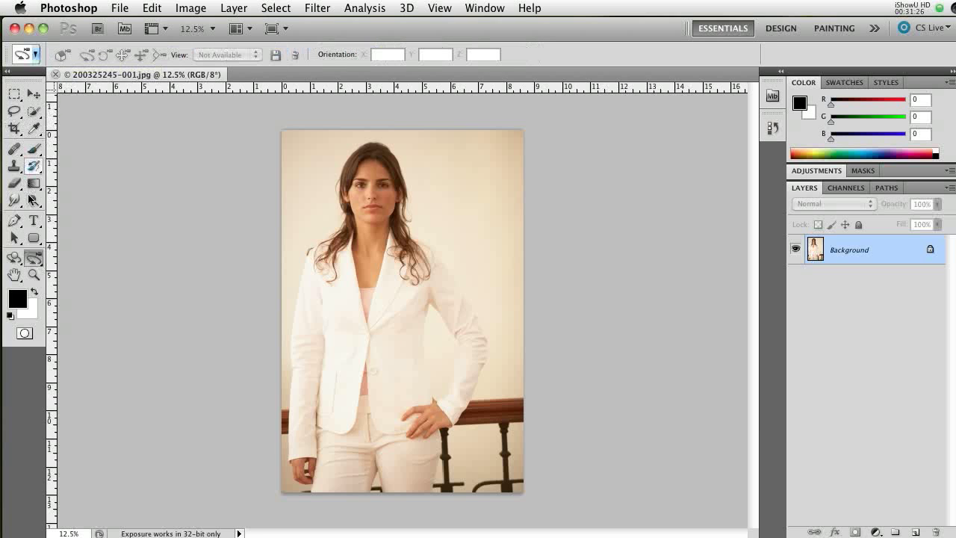
left_click(15, 128)
left_click(88, 55)
left_click_drag(100, 54, 74, 54)
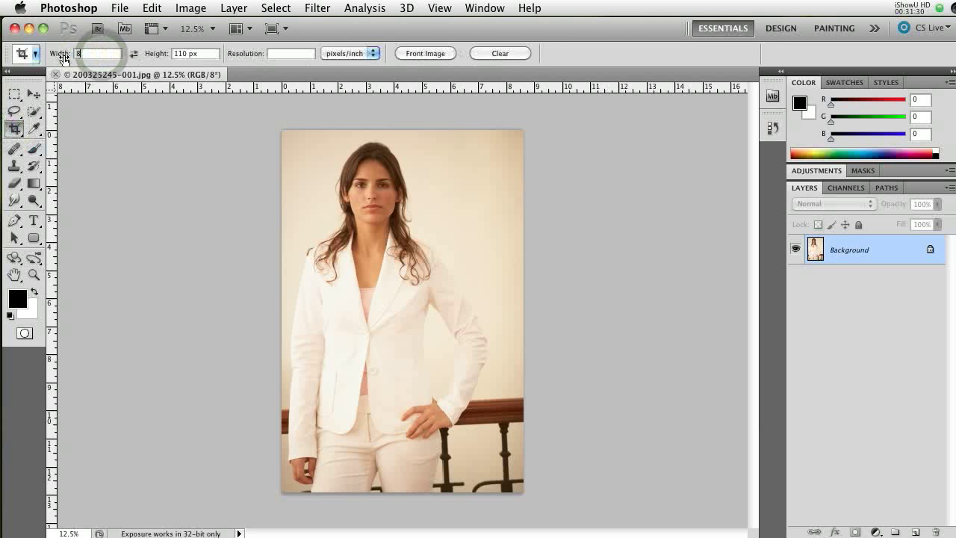
type("8.5in")
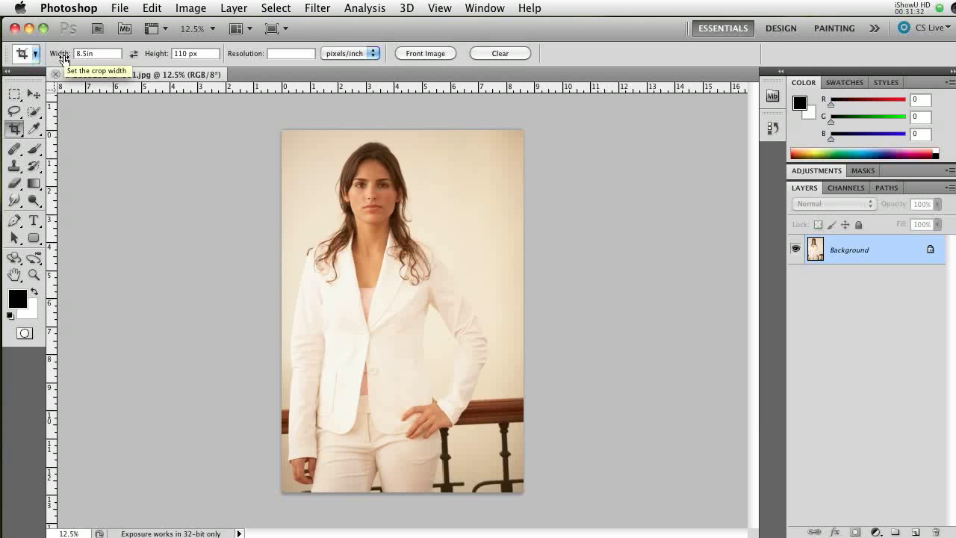
left_click_drag(199, 54, 167, 57)
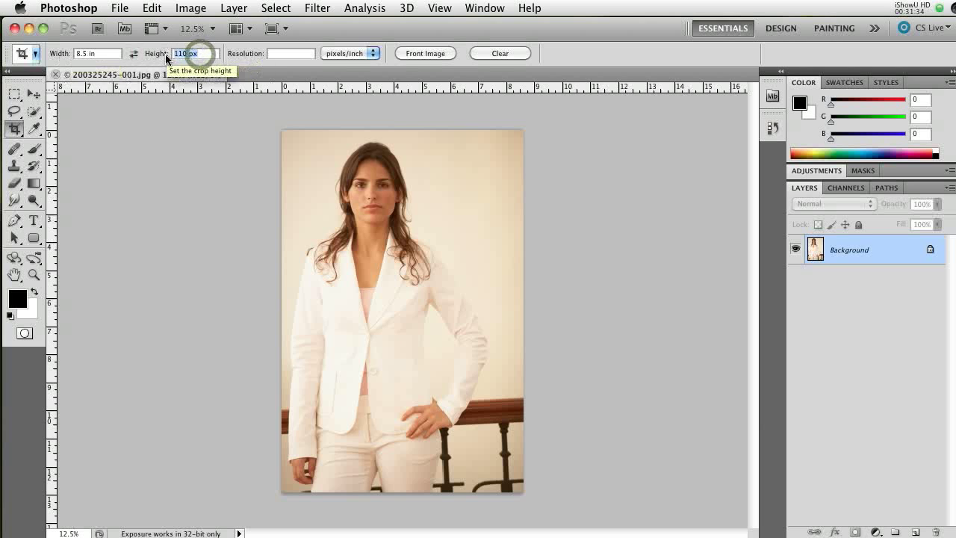
type("11in")
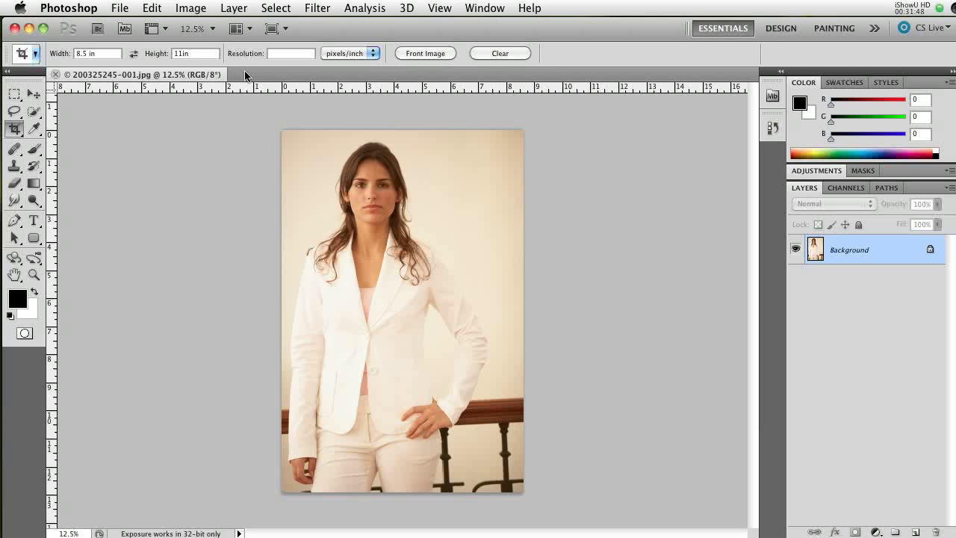
Crop the photo to the woman from head to hips, and turn off the application frame to reveal the finished vogue.indd cover
left_click_drag(249, 147, 494, 446)
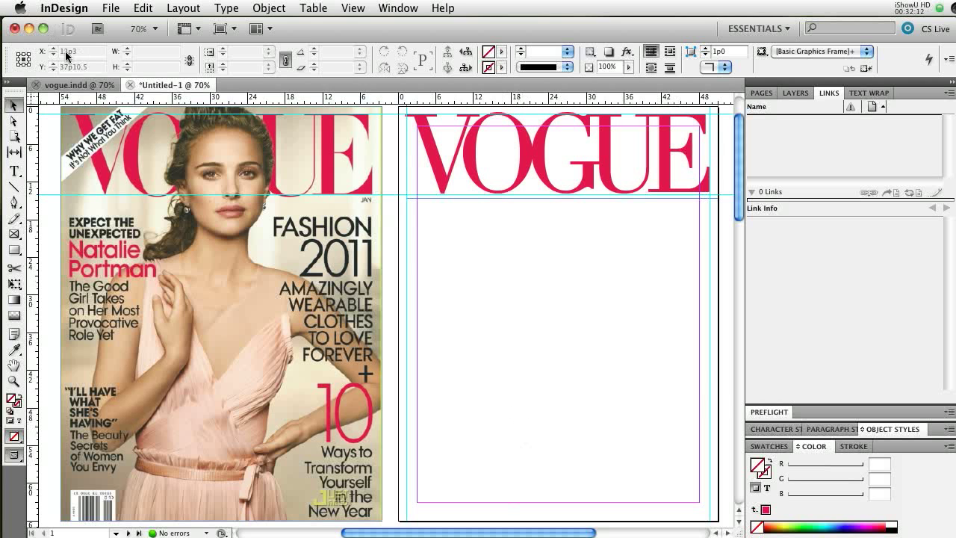
left_click(76, 85)
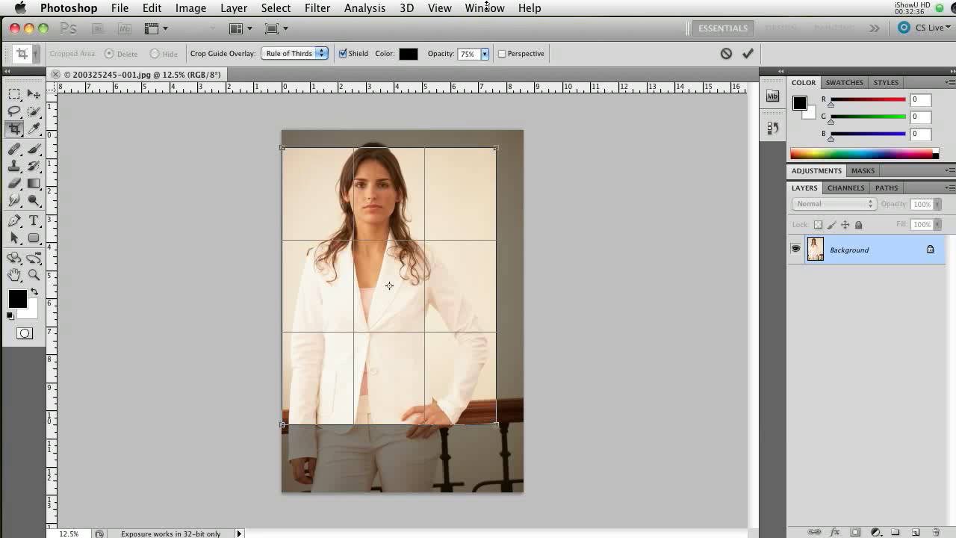
left_click(482, 8)
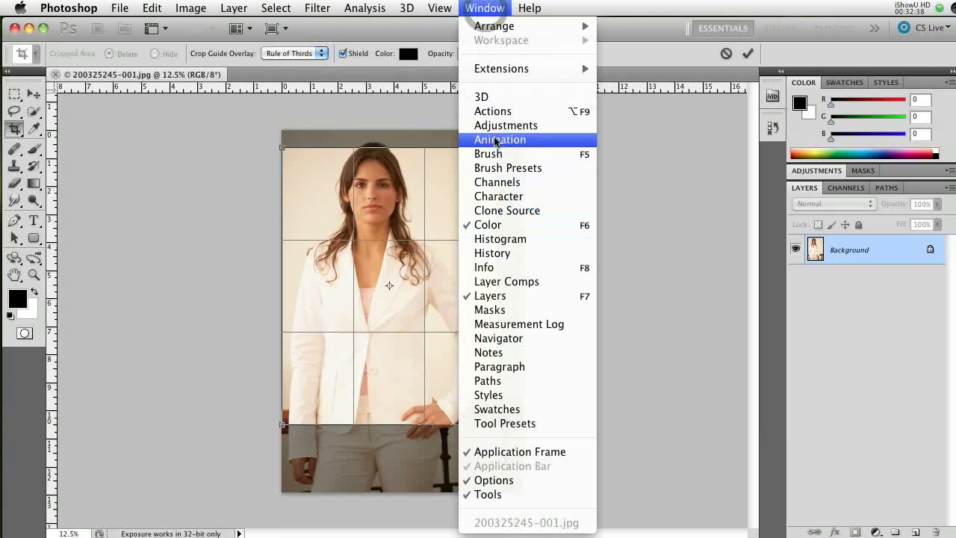
left_click(506, 452)
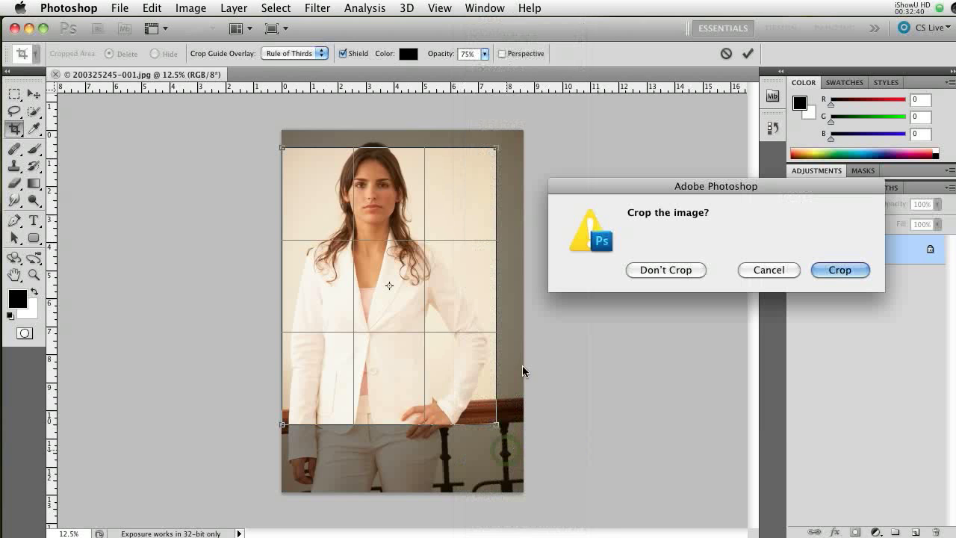
left_click(833, 268)
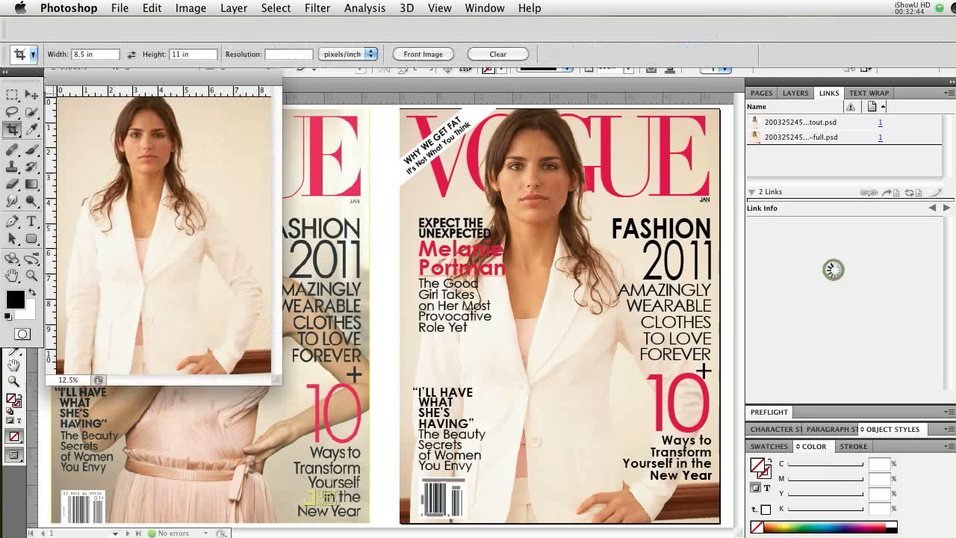
Compare the cropped photo with the finished Vogue cover behind it, and turn the application frame back on
left_click_drag(142, 68, 481, 155)
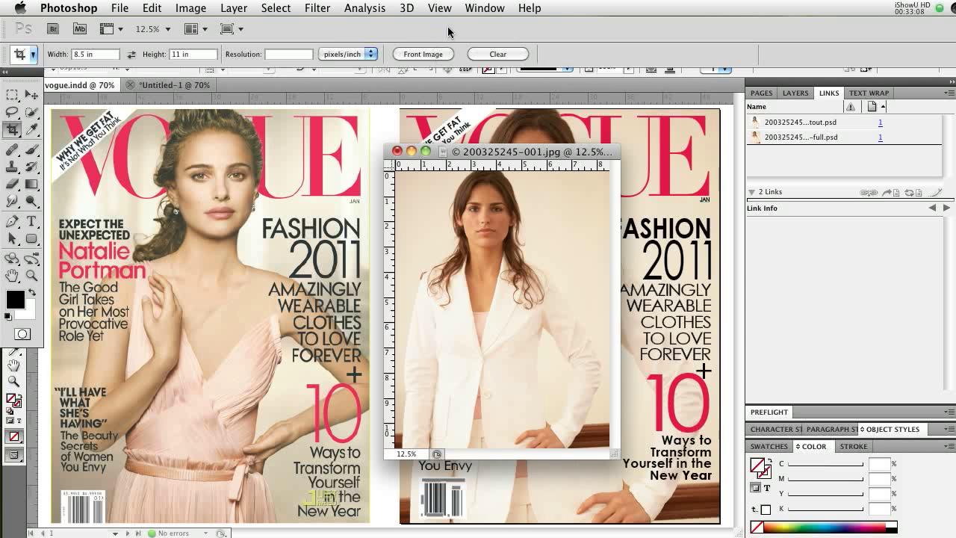
left_click(476, 9)
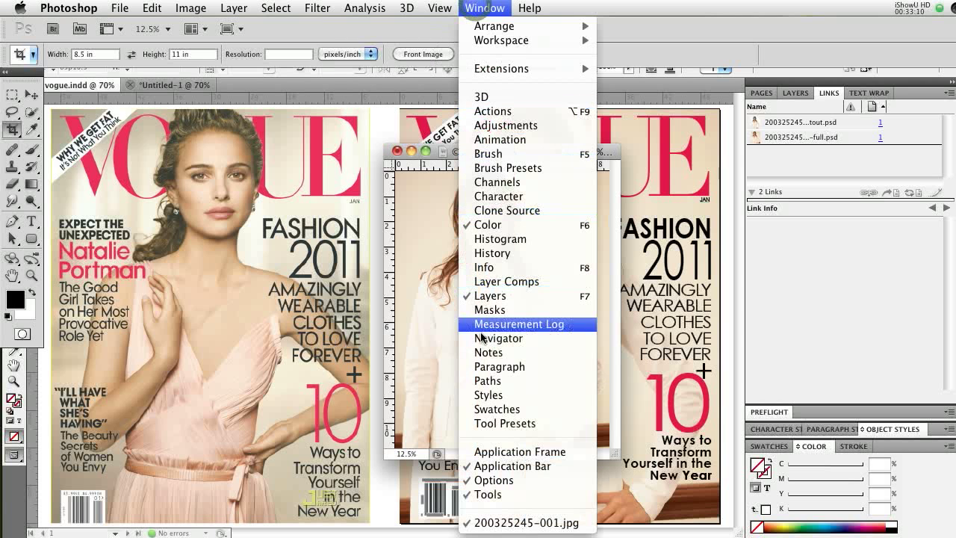
left_click(482, 451)
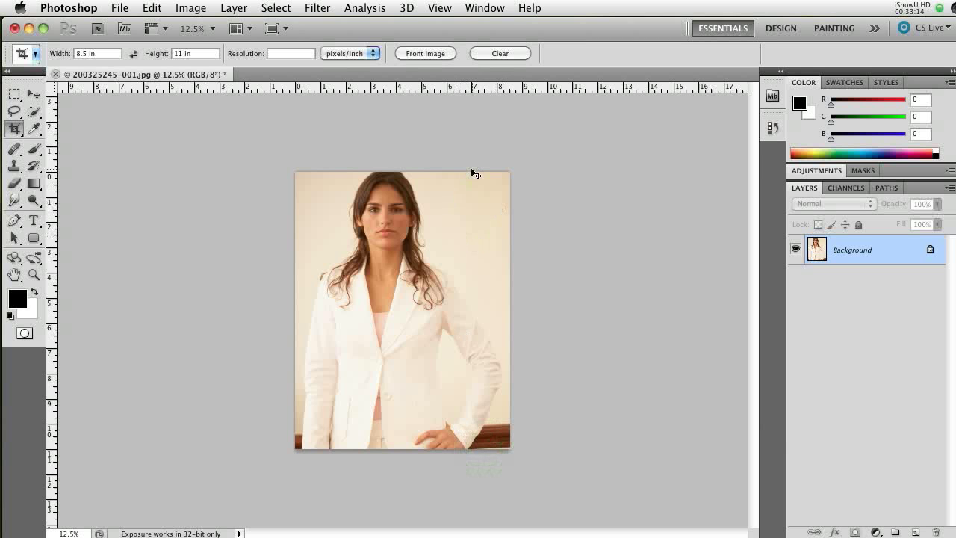
Duplicate the Background layer and rename the copy cutout
key("super+equal")
key("super+equal")
key("super+minus")
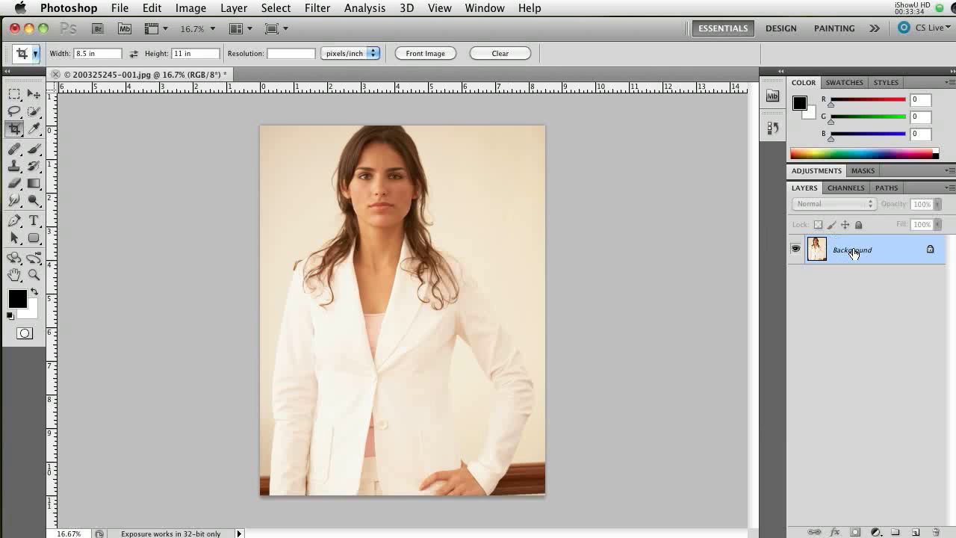
left_click_drag(854, 252, 915, 530)
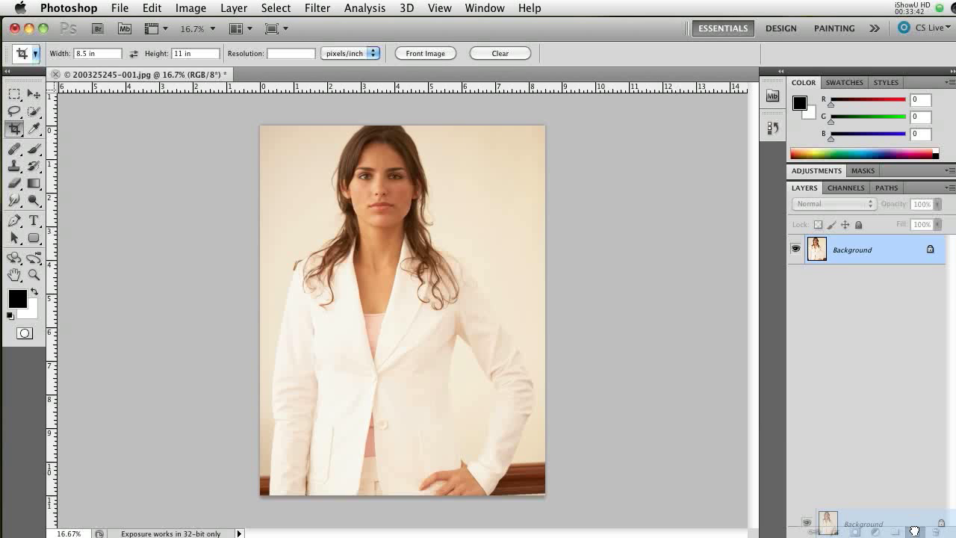
left_click_drag(915, 530, 915, 530)
double_click(857, 251)
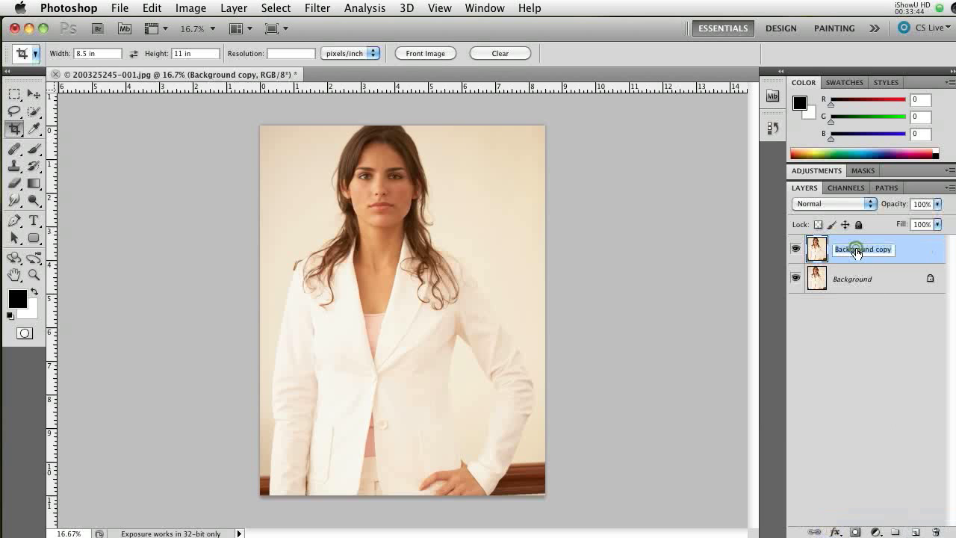
type("cutout")
key("Return")
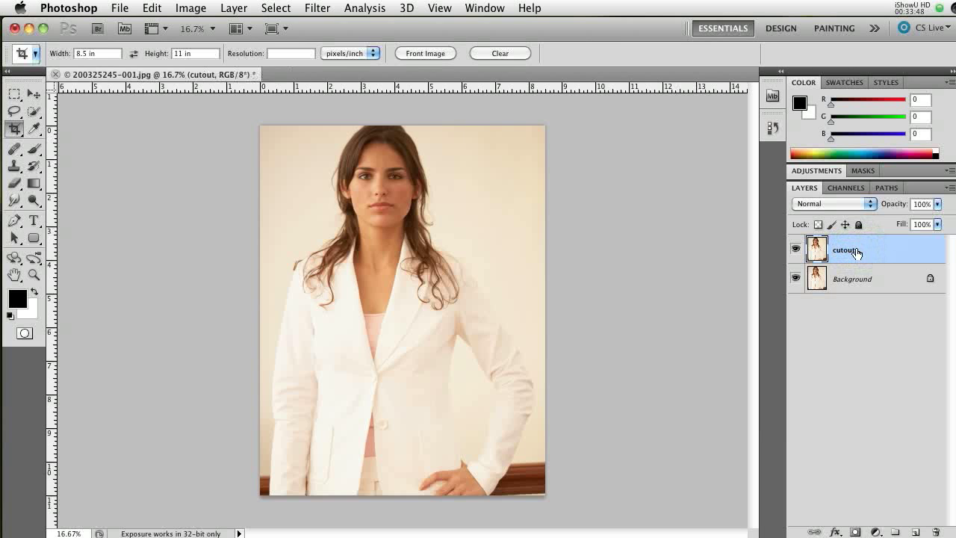
Select the woman on the cutout layer with the Quick Selection tool, subtracting the surrounding wall and the gap inside her bent arm
left_click(33, 112)
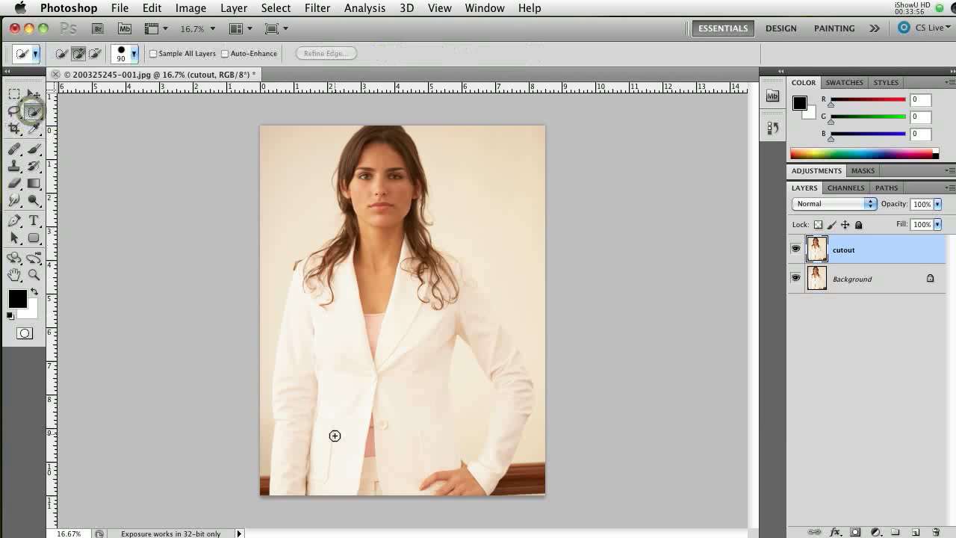
mouse_move(297, 443)
left_mouse_down()
mouse_move(314, 333)
mouse_move(364, 263)
mouse_move(367, 193)
mouse_move(432, 314)
mouse_move(413, 451)
mouse_move(428, 308)
mouse_move(459, 304)
mouse_move(485, 351)
left_mouse_up()
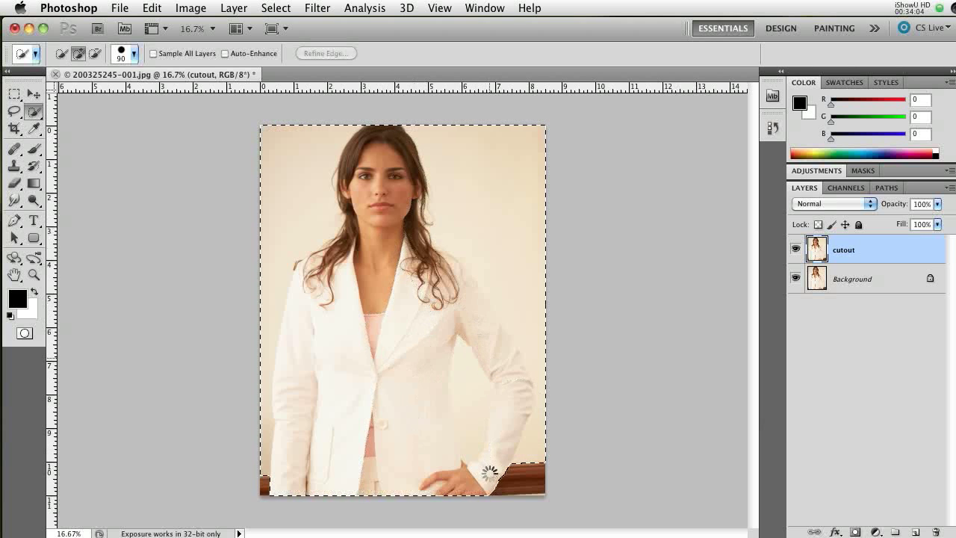
key("alt")
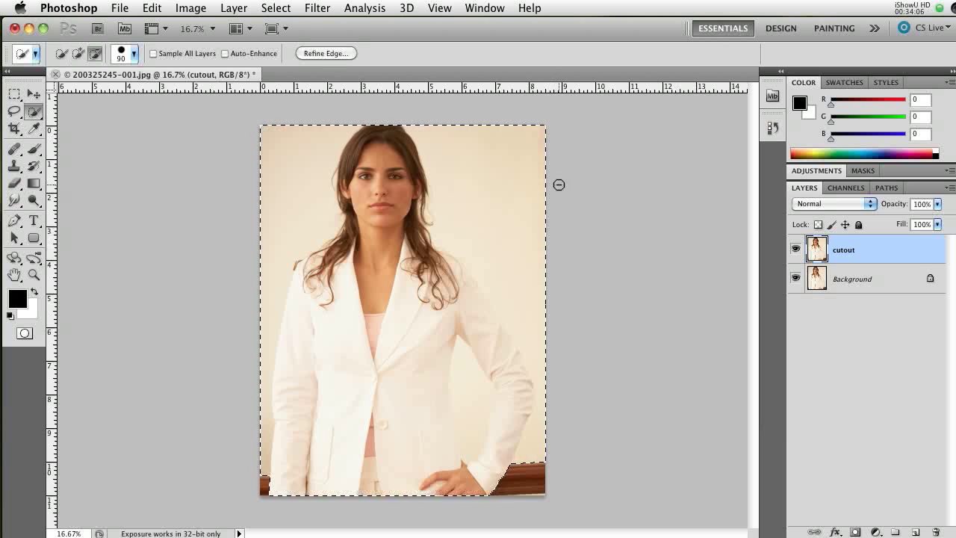
mouse_move(559, 170)
left_mouse_down()
mouse_move(516, 175)
mouse_move(526, 145)
mouse_move(507, 139)
mouse_move(469, 138)
mouse_move(463, 153)
mouse_move(539, 265)
mouse_move(542, 351)
left_mouse_up()
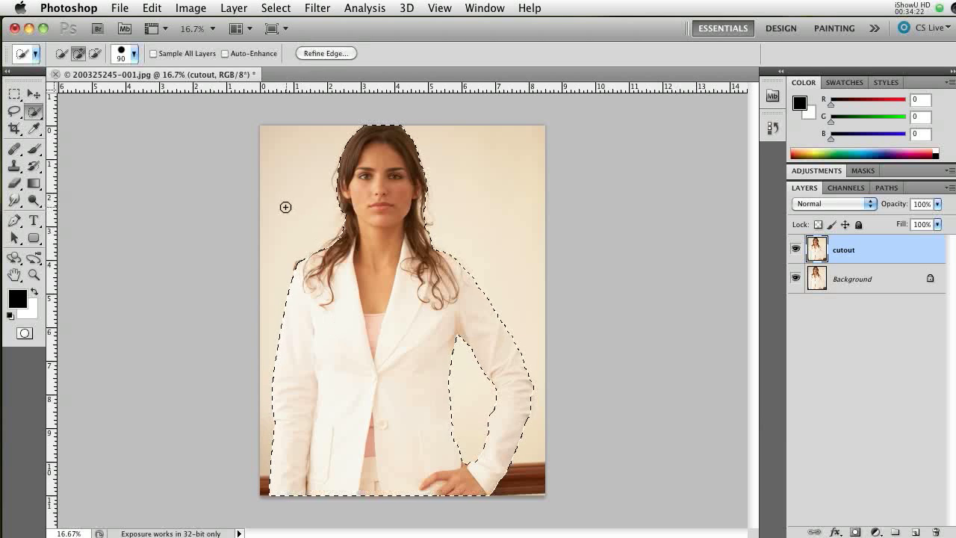
key("alt")
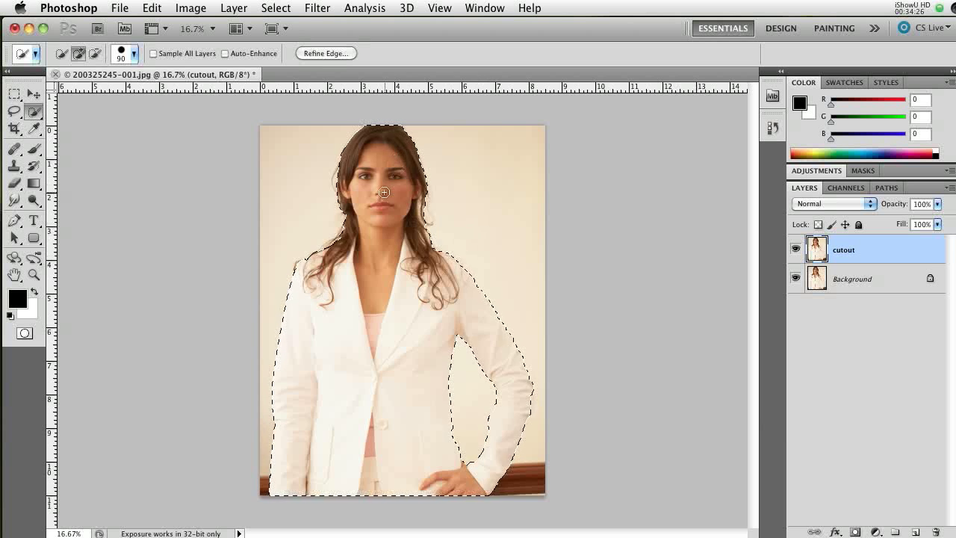
Inspect the selection edge around the hair, and open Refine Edge with its dialog moved clear of the head
key("super+equal")
key("super+equal")
key("super+equal")
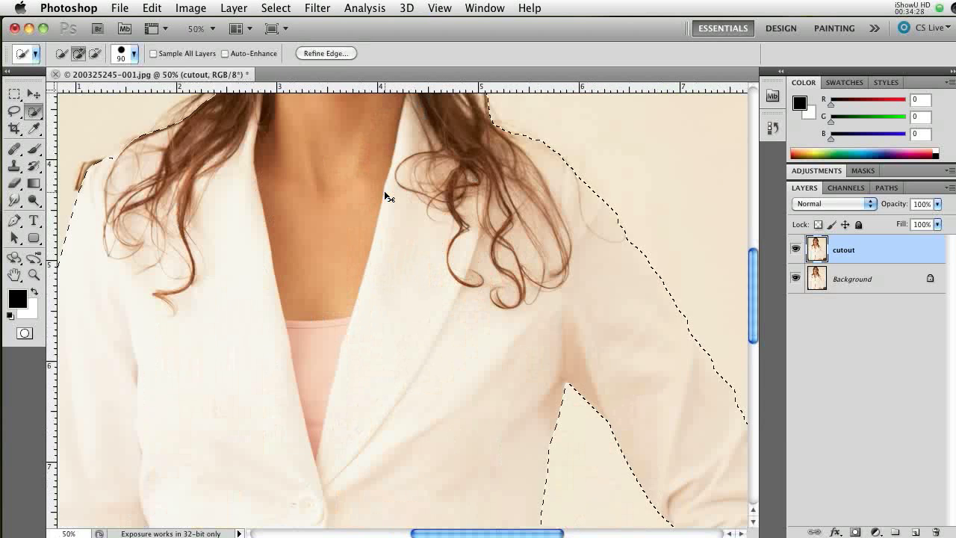
scroll(388, 191, "up", 6)
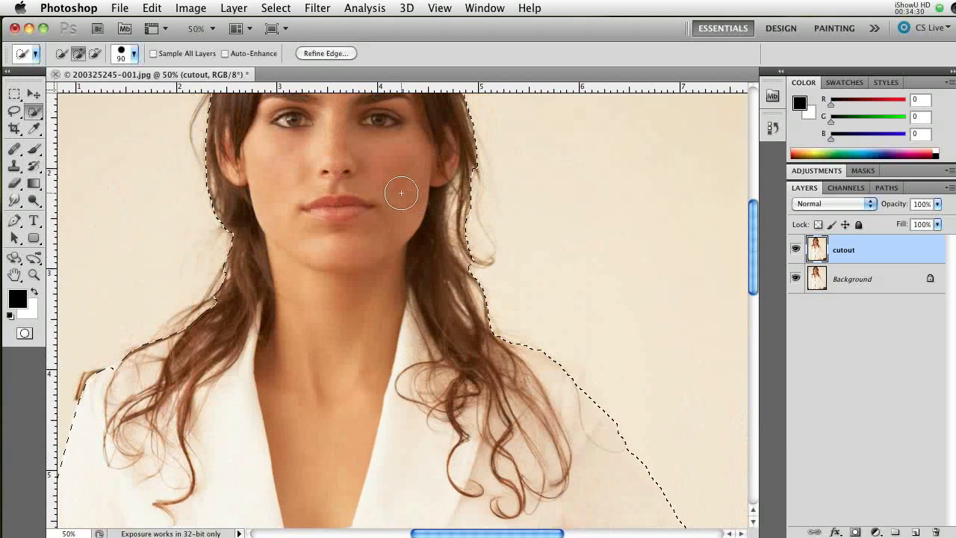
scroll(401, 193, "up", 4)
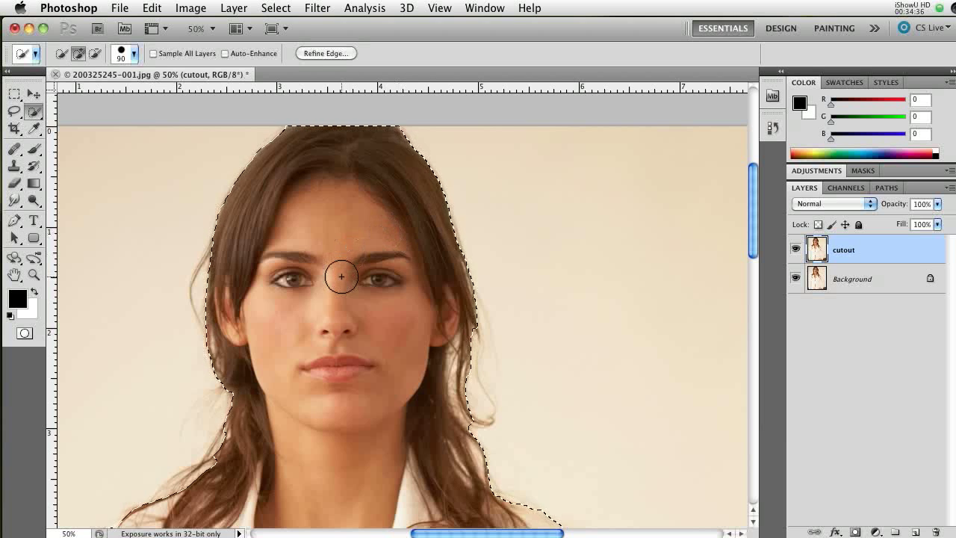
key("super+minus")
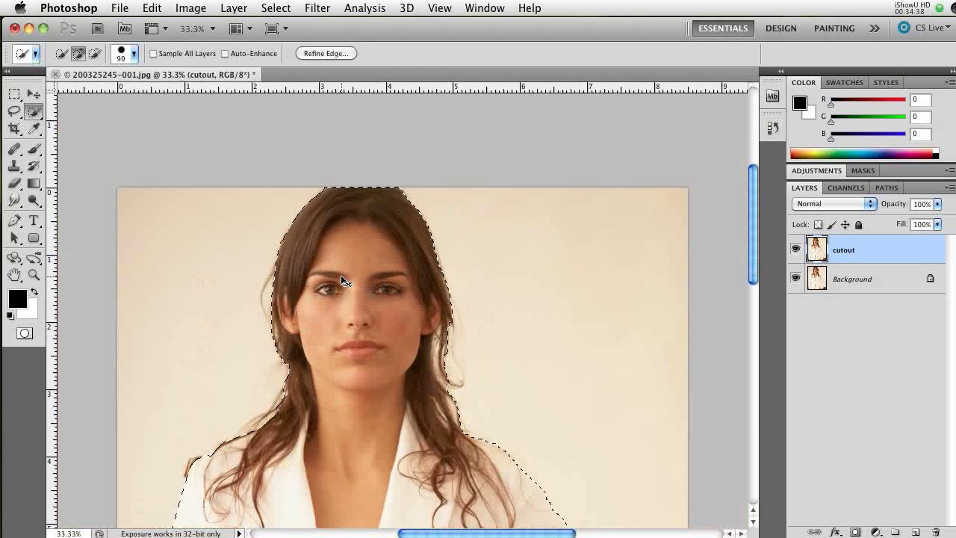
left_click(326, 53)
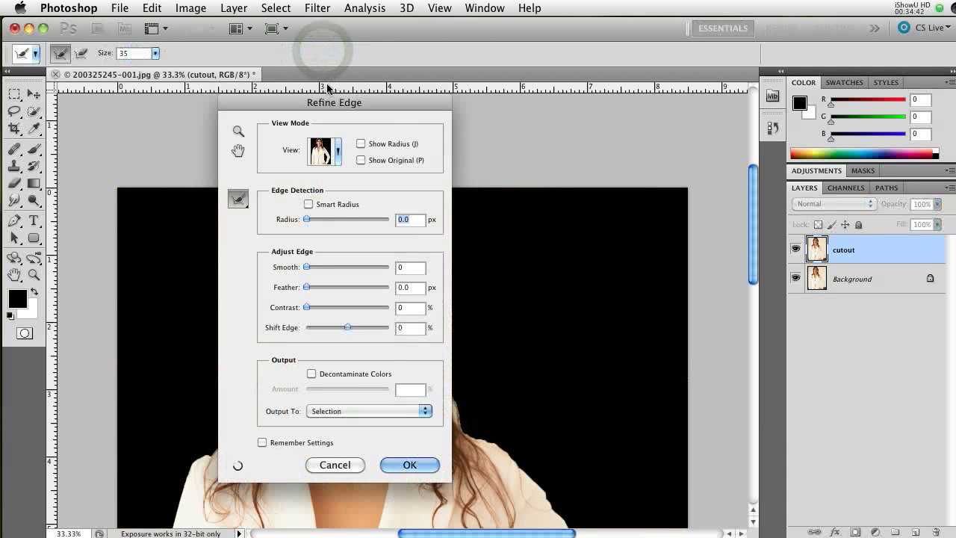
left_click_drag(307, 100, 597, 109)
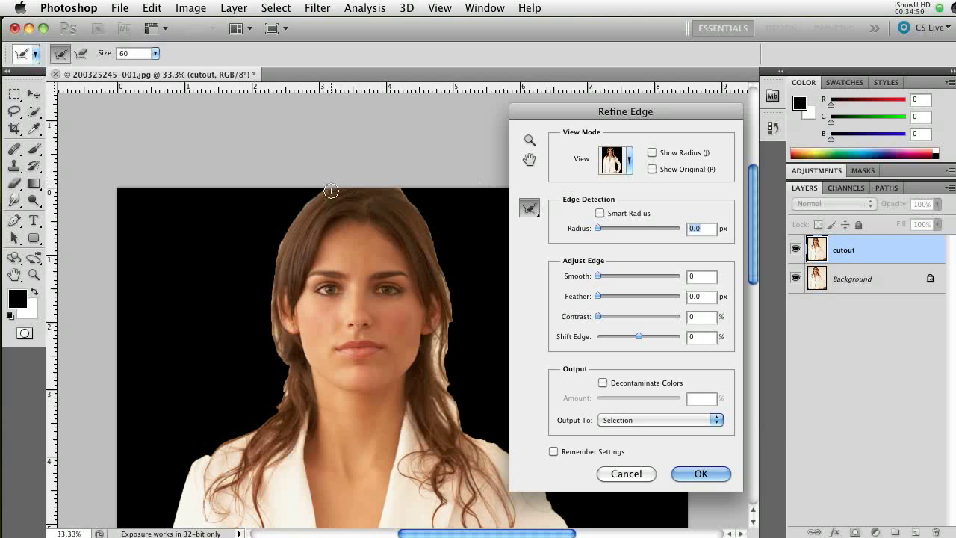
Refine the hair edges along both sides of the head with the Refine Radius brush at size 60
mouse_move(324, 186)
left_mouse_down()
mouse_move(290, 224)
mouse_move(271, 275)
mouse_move(286, 372)
left_mouse_up()
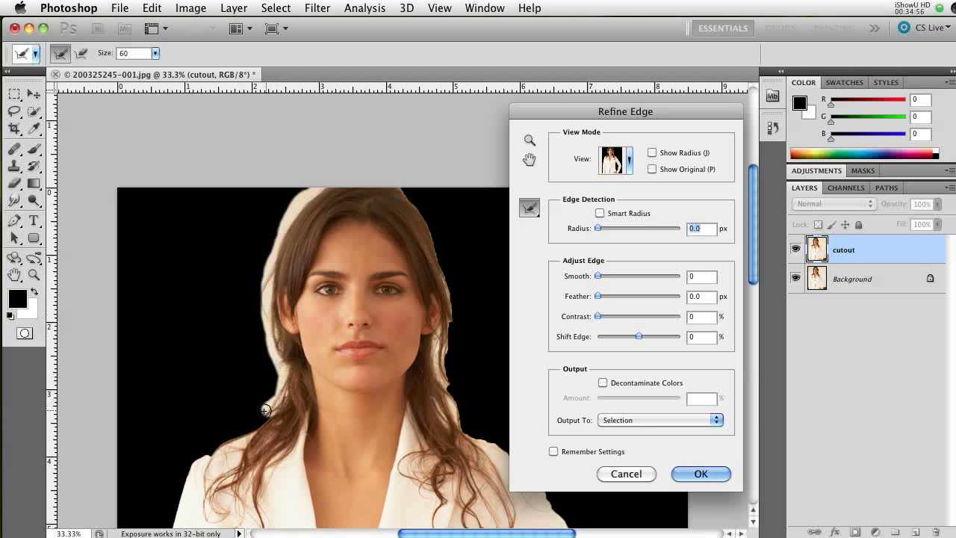
left_click_drag(255, 417, 252, 424)
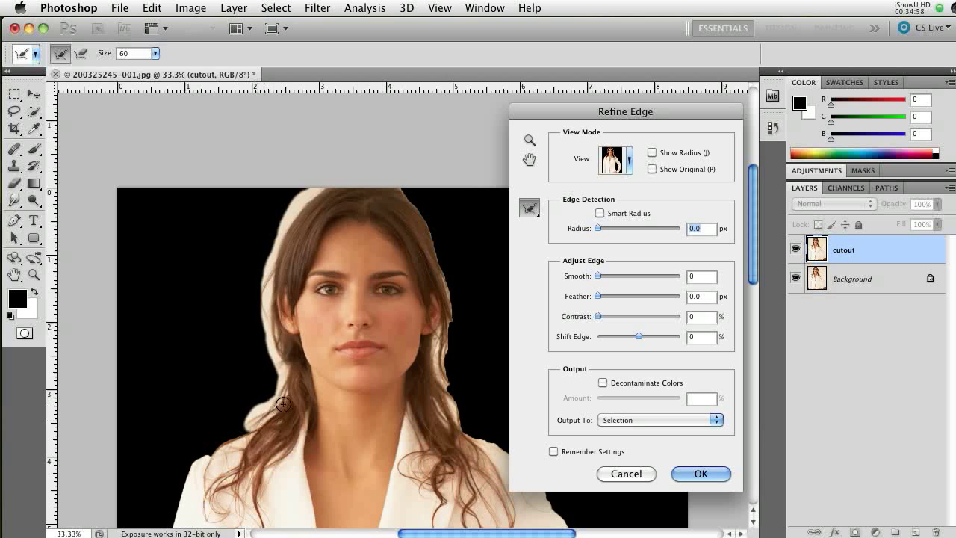
left_click_drag(277, 362, 266, 271)
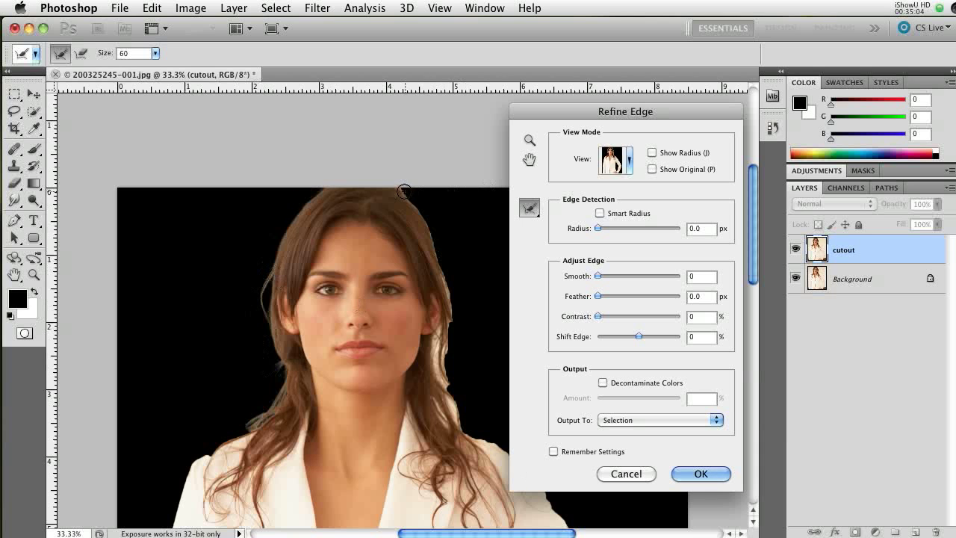
left_click_drag(412, 200, 442, 276)
mouse_move(452, 319)
left_mouse_down()
mouse_move(437, 351)
mouse_move(444, 373)
mouse_move(449, 365)
left_mouse_up()
mouse_move(453, 329)
left_mouse_down()
mouse_move(458, 420)
mouse_move(445, 409)
mouse_move(469, 426)
mouse_move(458, 324)
left_mouse_up()
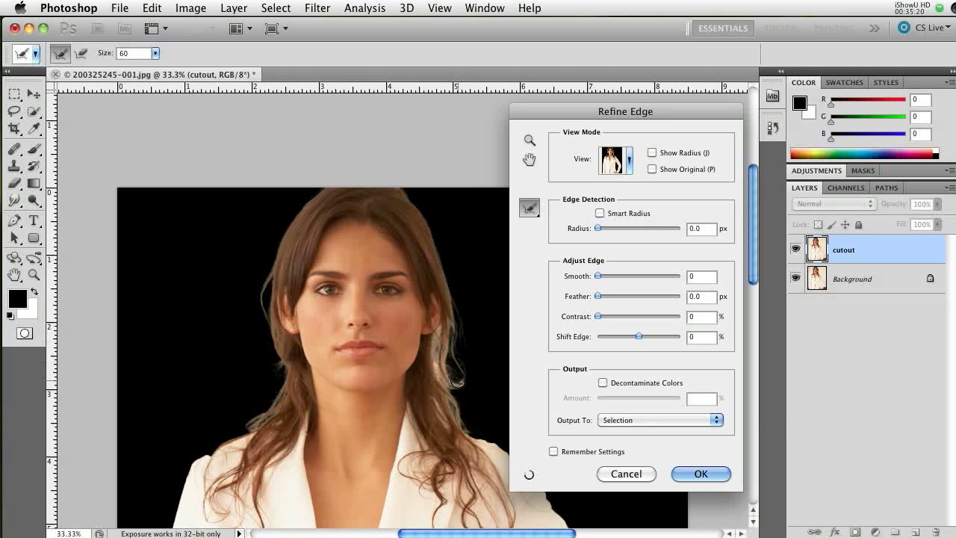
left_click_drag(439, 367, 444, 354)
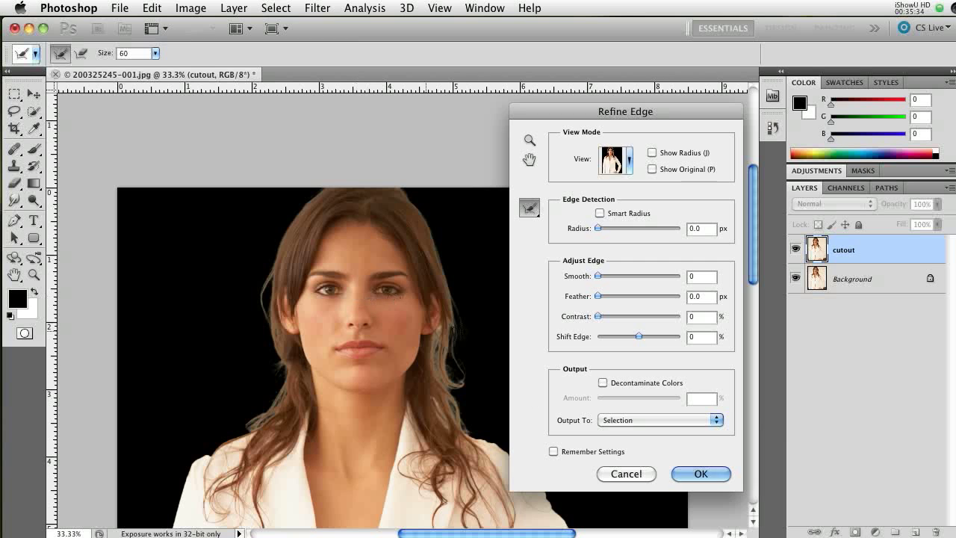
Accept the refined edge, add a layer mask from the selection to the cutout layer, and check it with the Background layer temporarily hidden
left_click(678, 474)
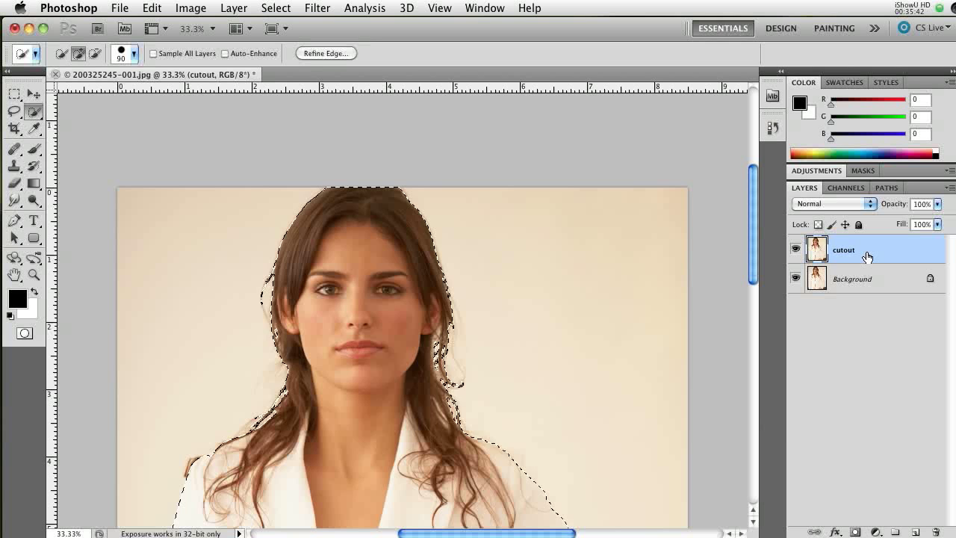
left_click(856, 532)
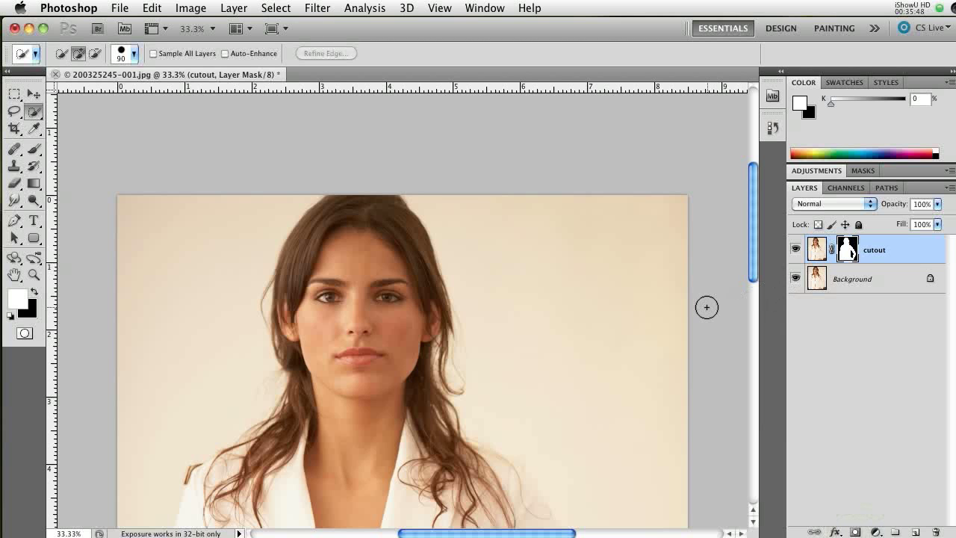
scroll(706, 307, "down", 2)
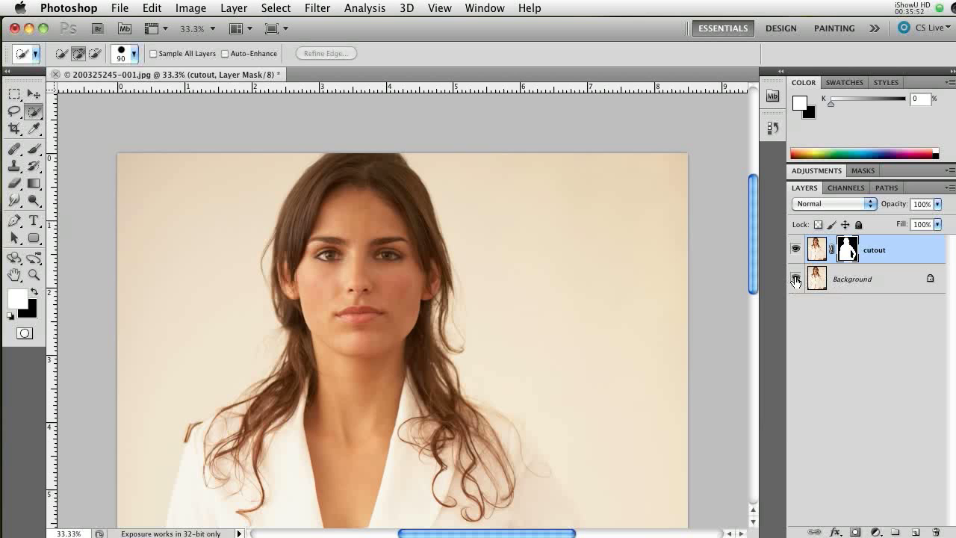
left_click(795, 278)
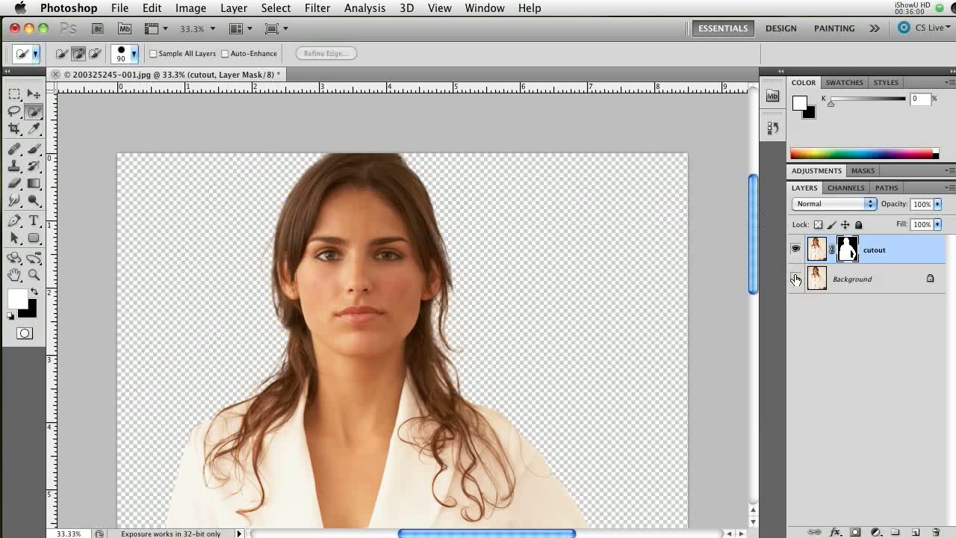
left_click(795, 278)
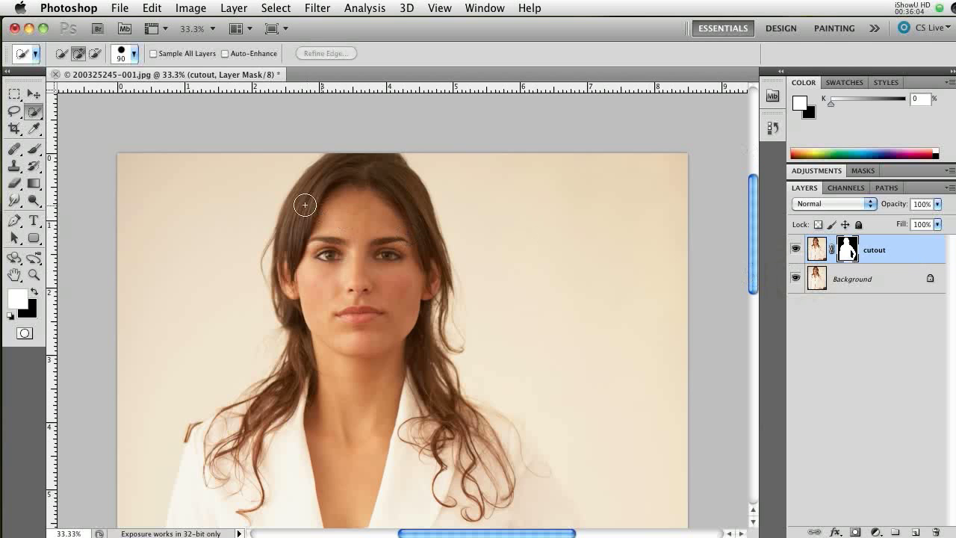
left_click(117, 8)
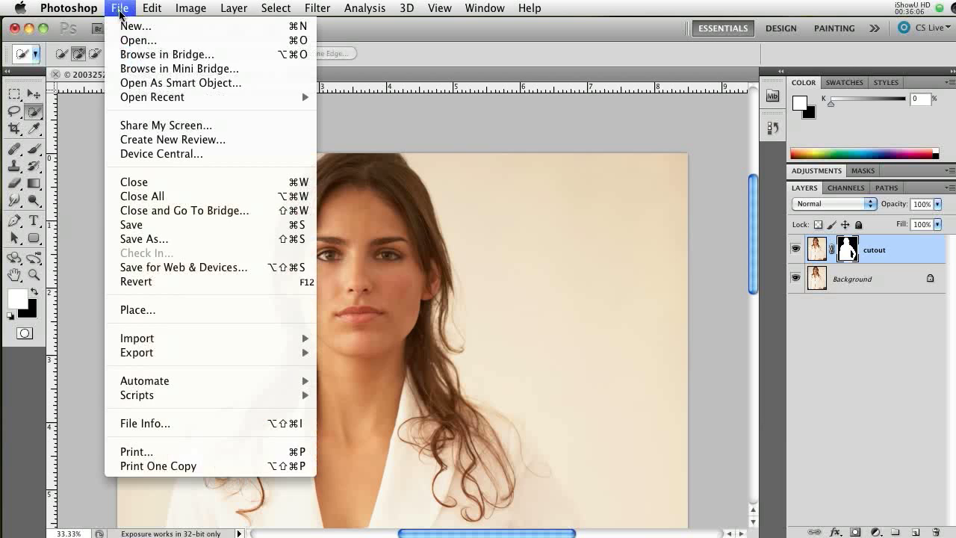
left_click(131, 240)
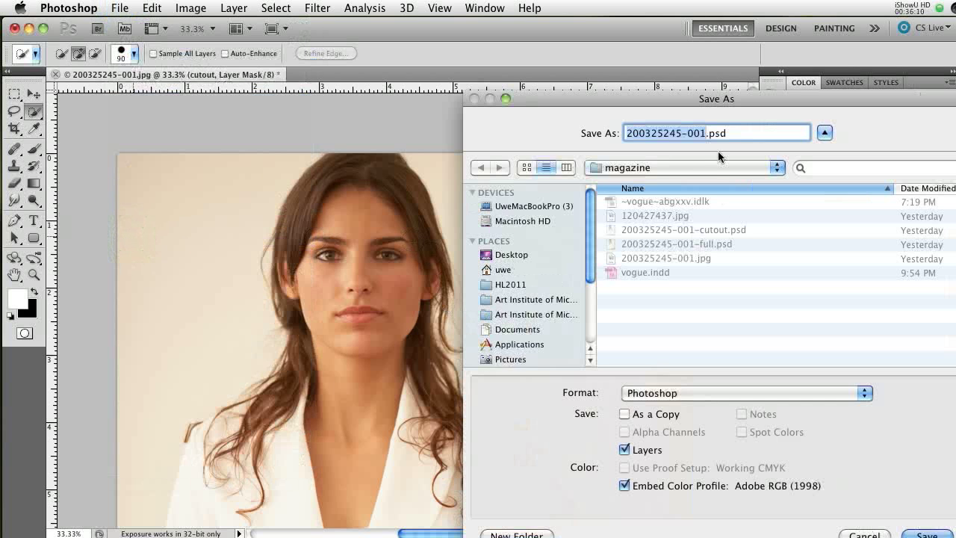
left_click(704, 133)
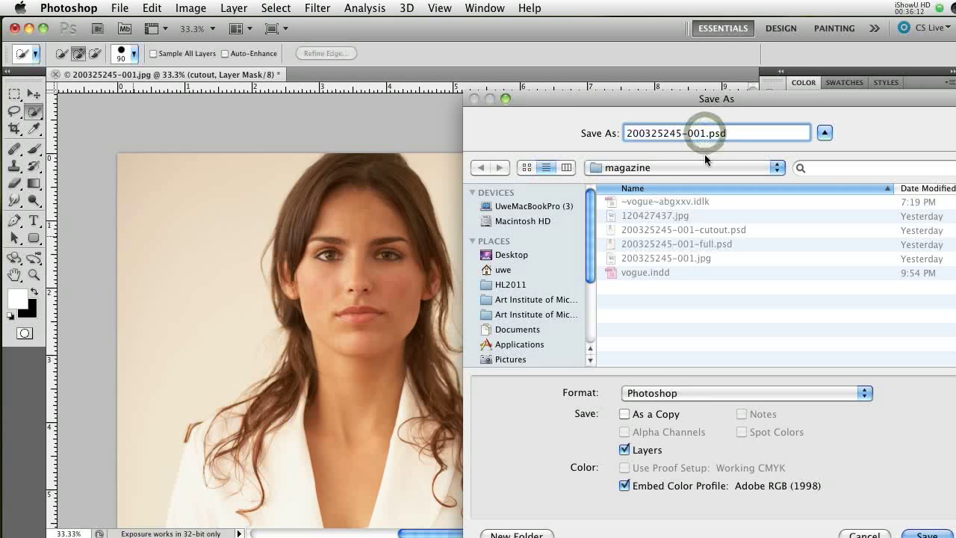
type("-fullcrop")
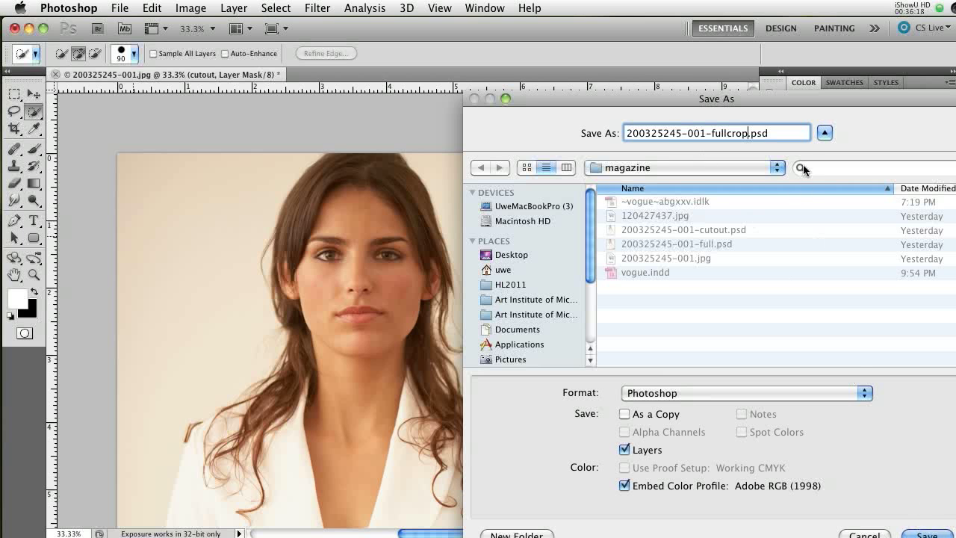
left_click_drag(799, 99, 713, 70)
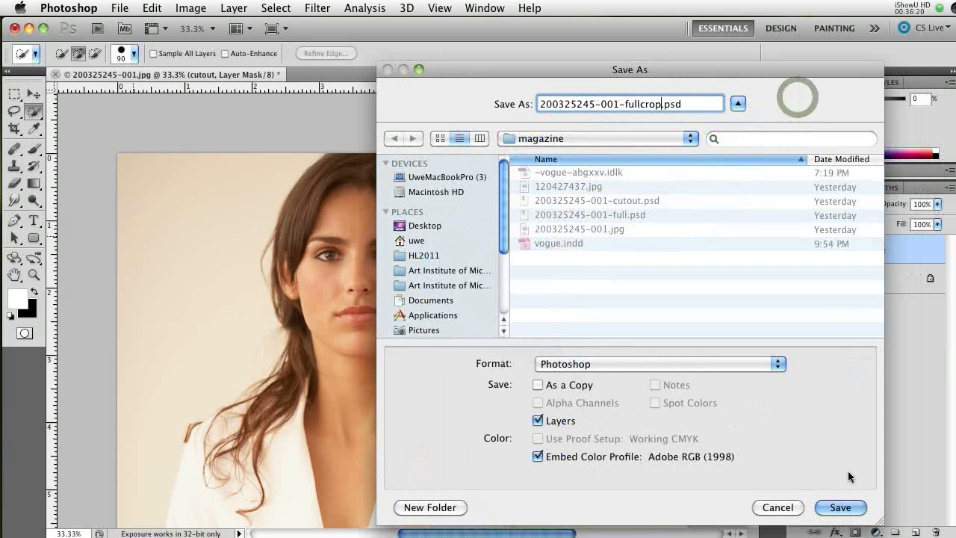
left_click(840, 508)
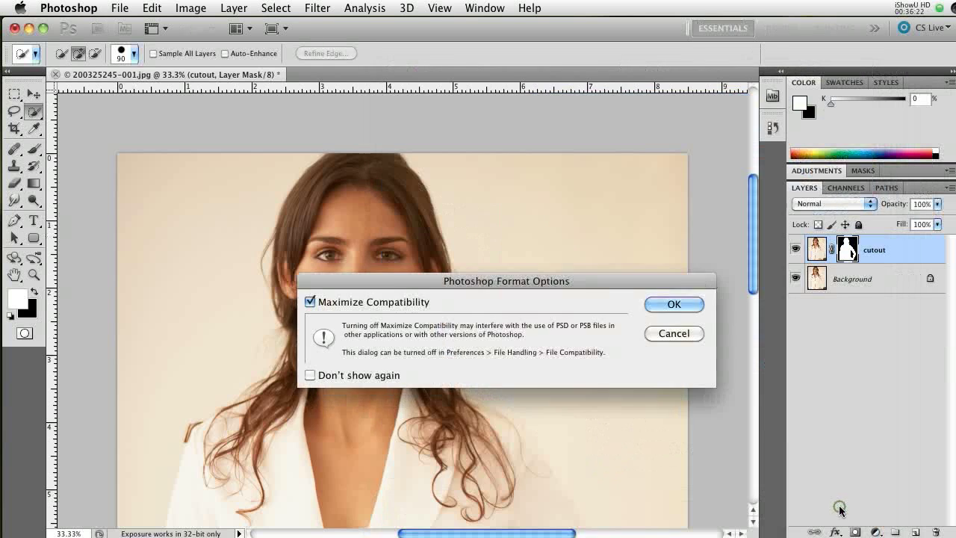
left_click(657, 304)
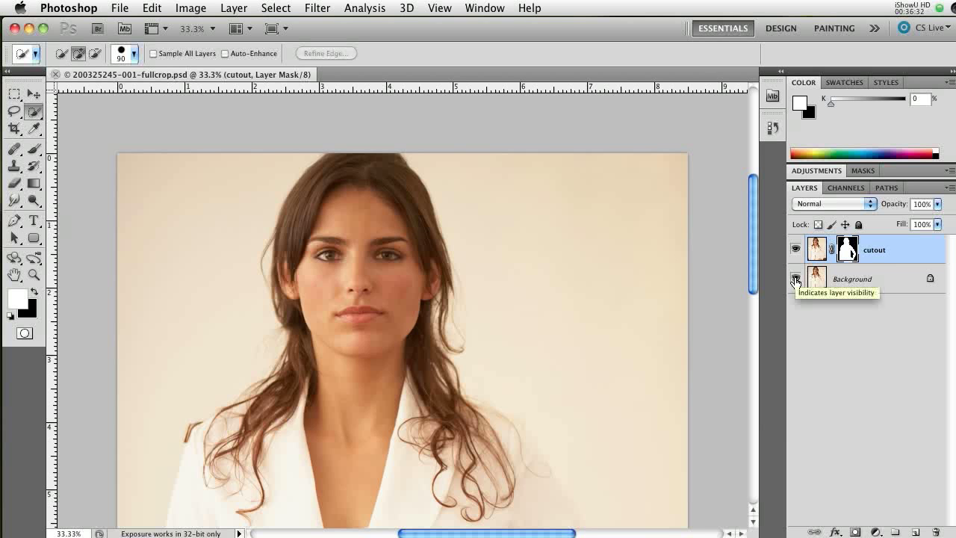
left_click(795, 279)
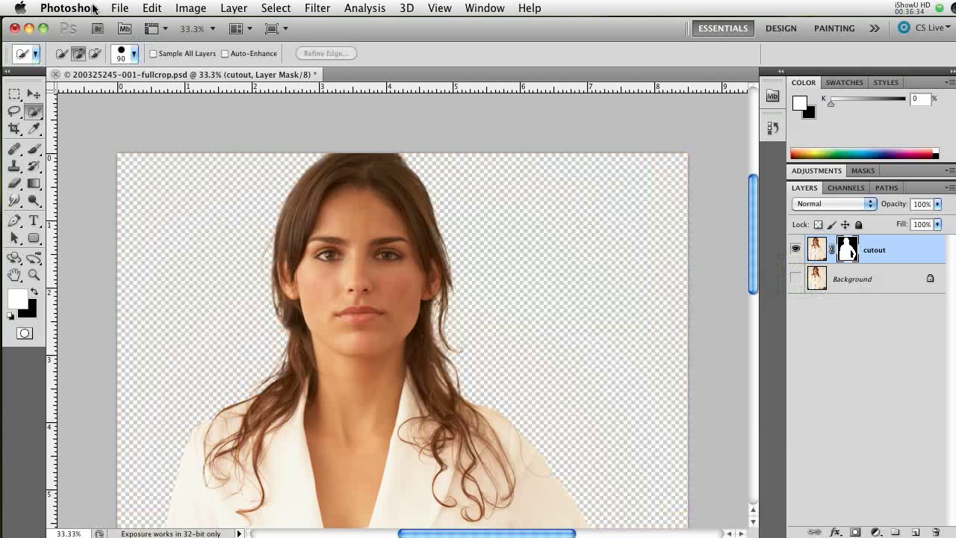
left_click(122, 9)
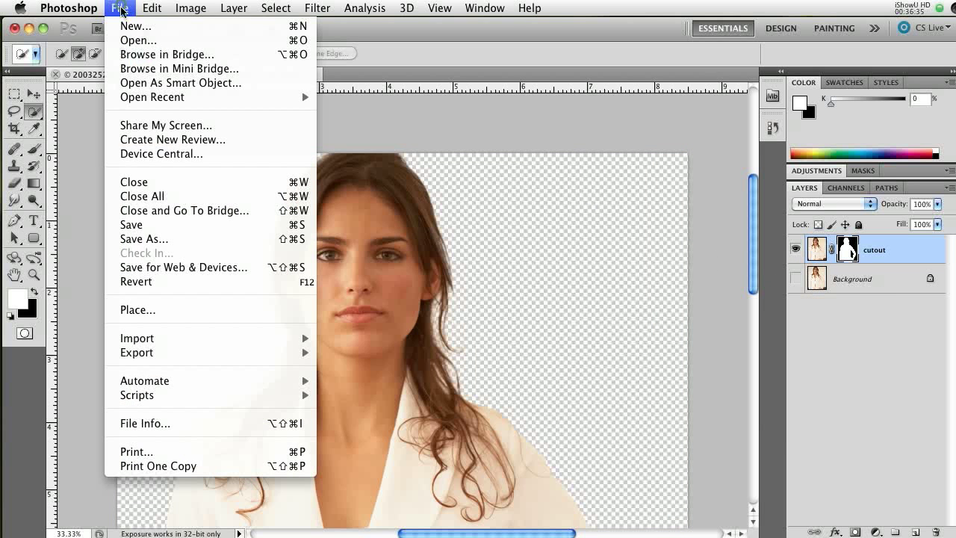
left_click(127, 240)
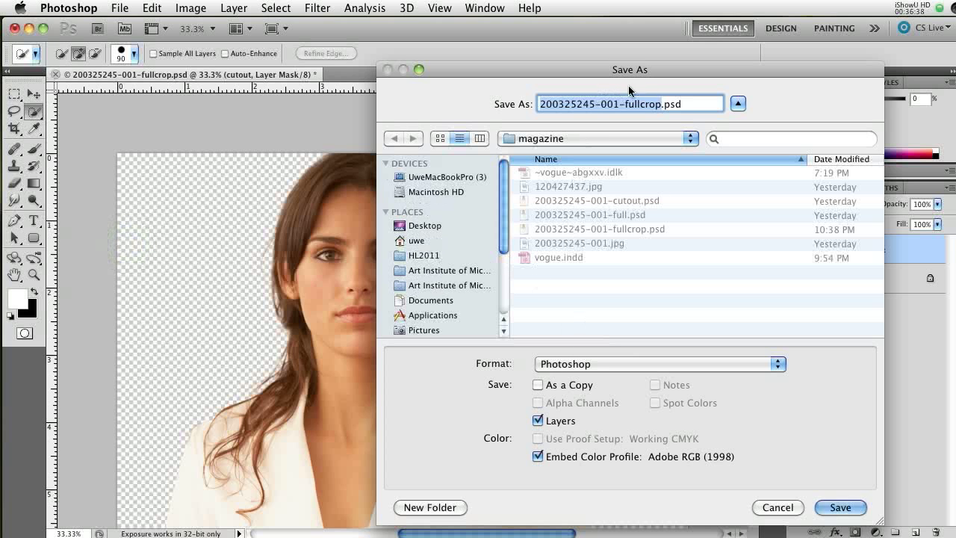
left_click(662, 104)
type("-cutout")
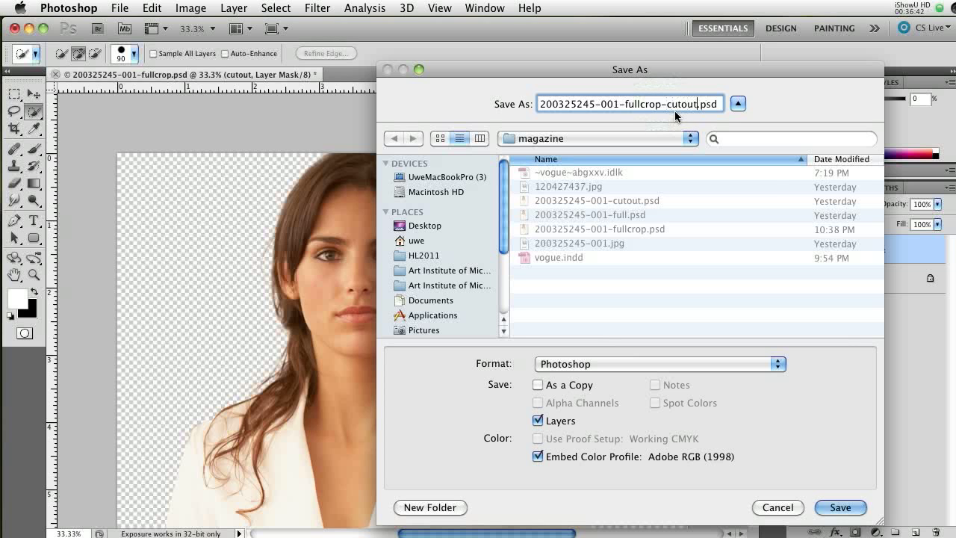
left_click(843, 508)
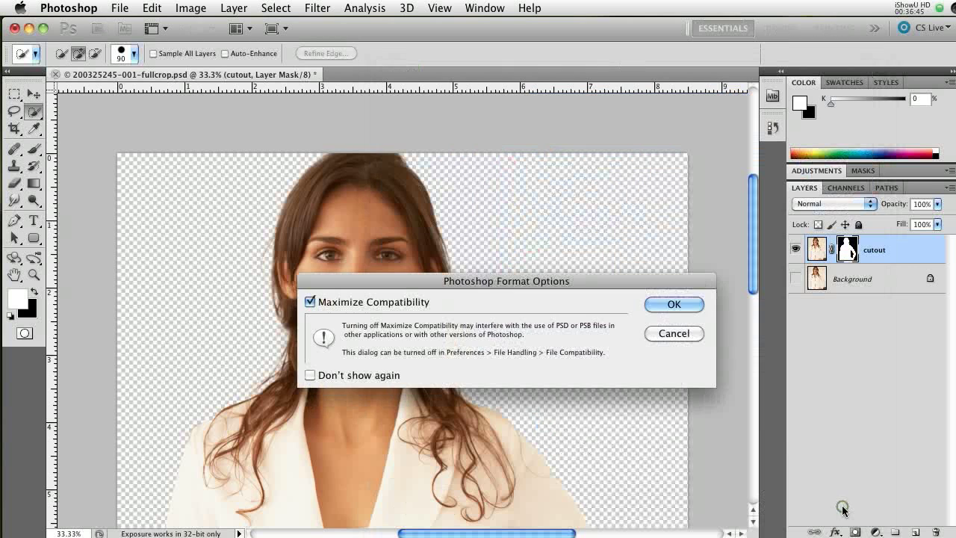
left_click(675, 304)
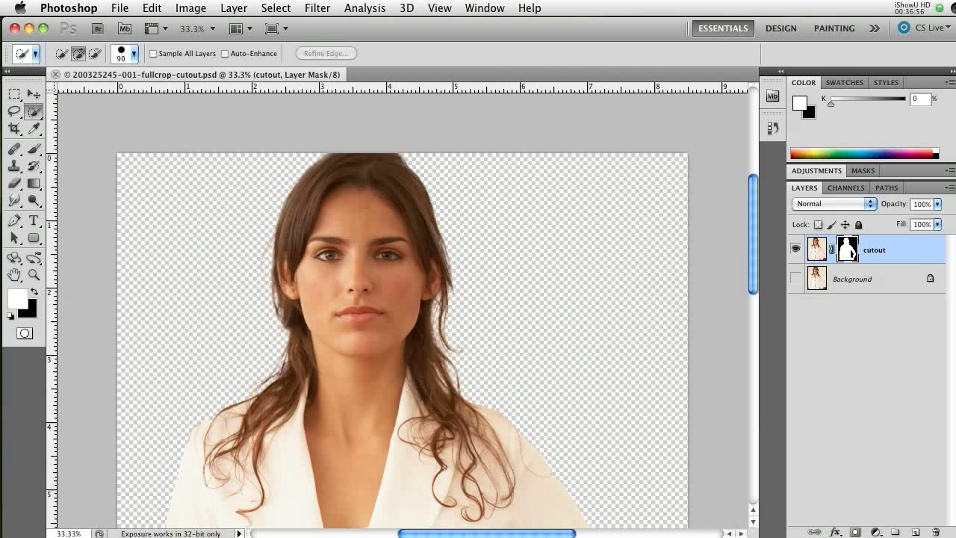
Switch to InDesign and bring up the Untitled-1 cover document
key("super+Tab")
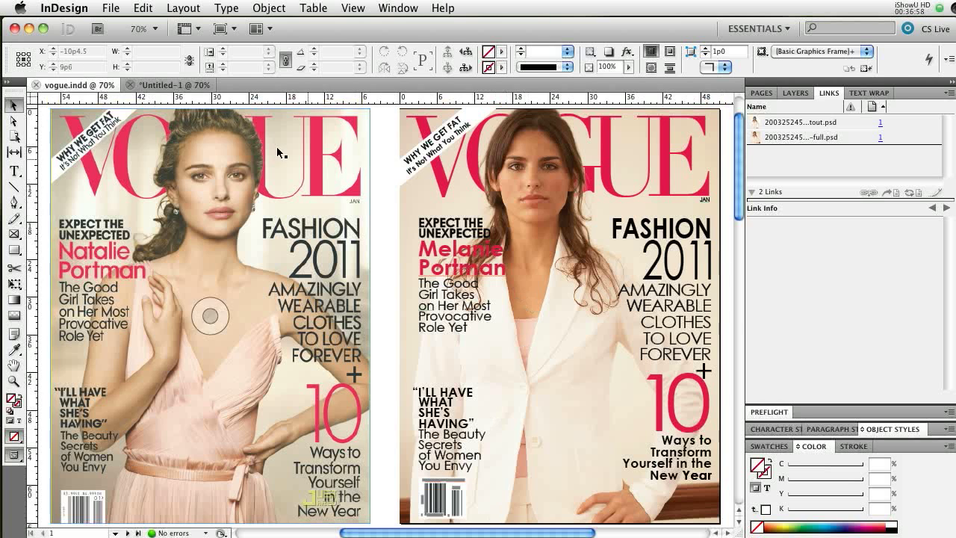
left_click(164, 85)
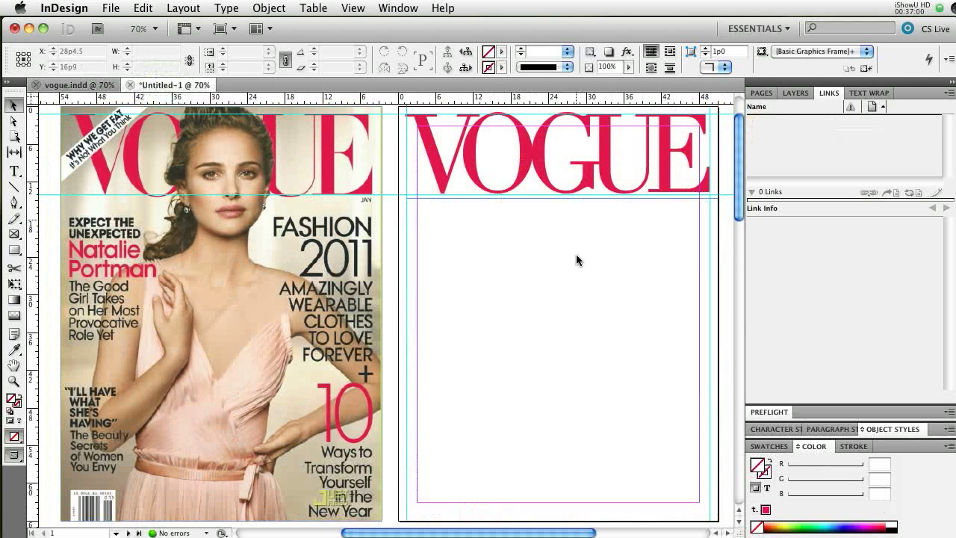
left_click(575, 311)
left_click(221, 314)
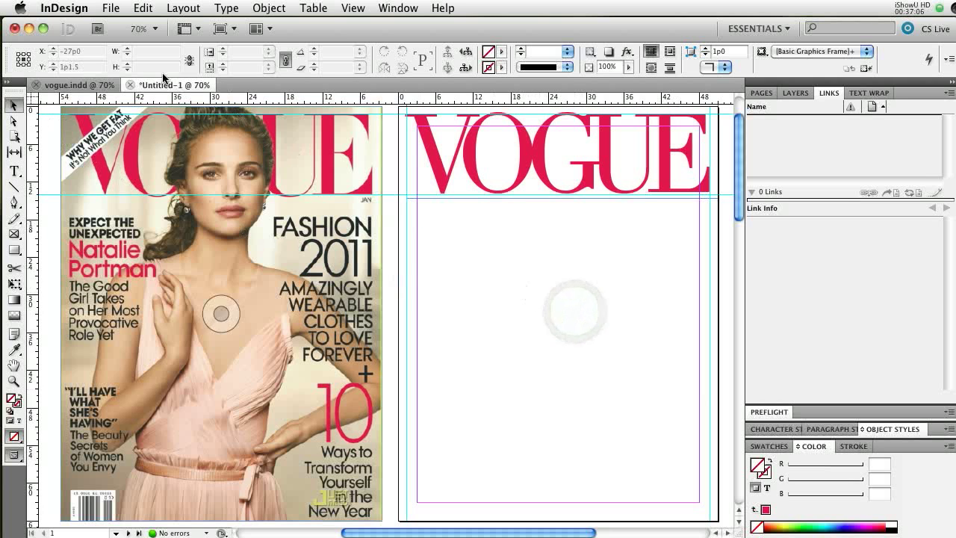
left_click(109, 9)
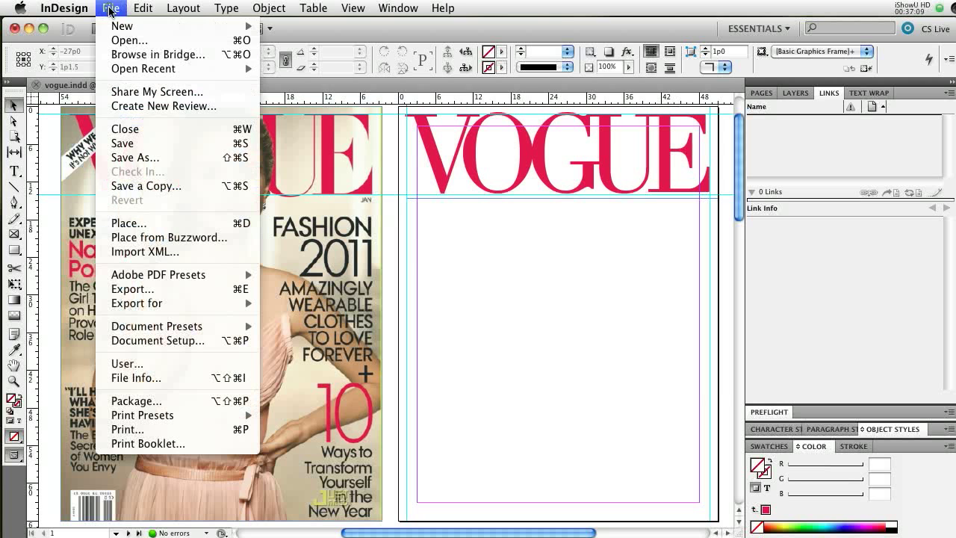
left_click(123, 223)
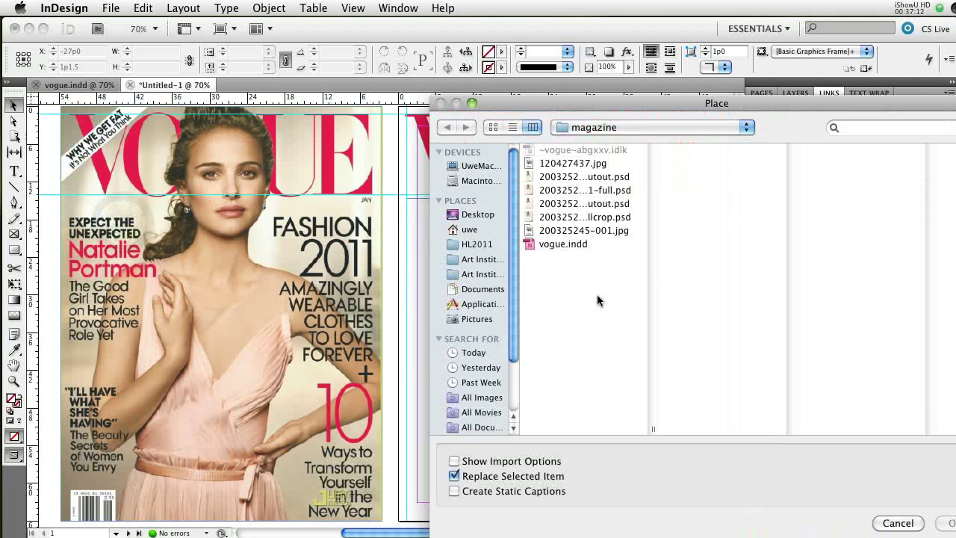
left_click_drag(652, 429, 747, 431)
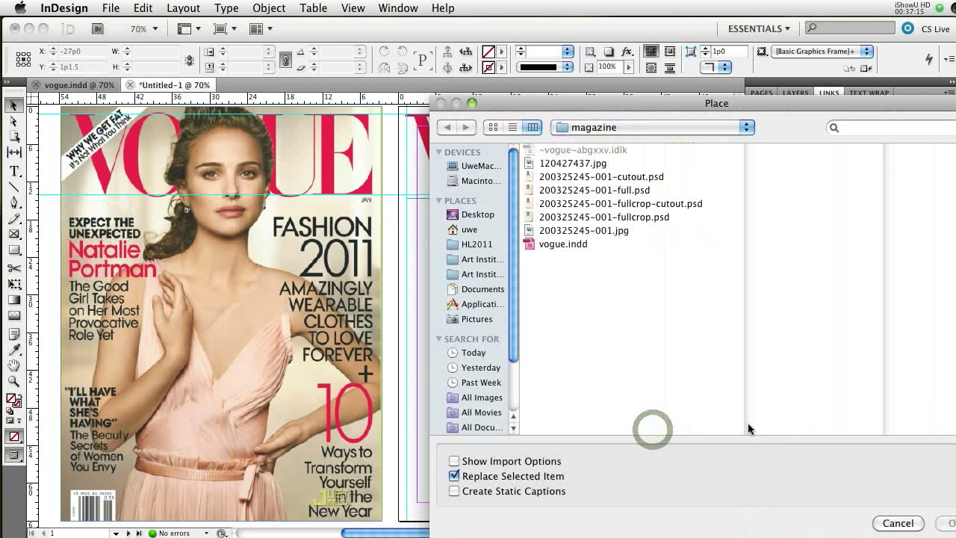
left_click(574, 218)
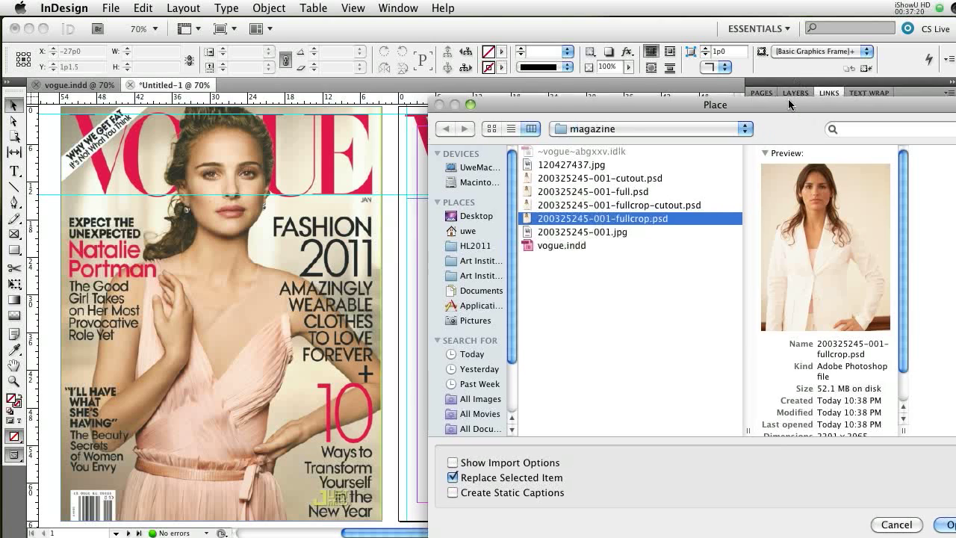
left_click_drag(793, 98, 663, 72)
left_click(827, 496)
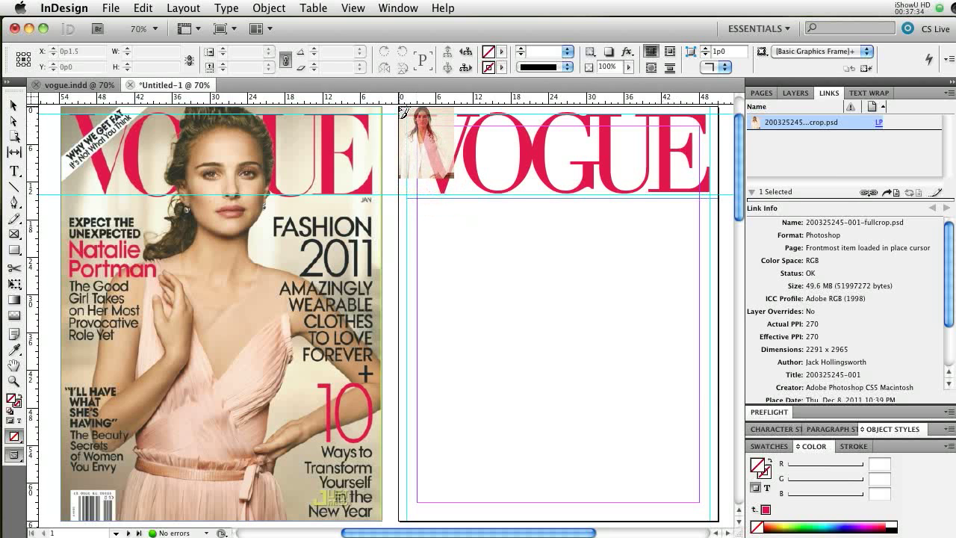
left_click_drag(401, 108, 717, 522)
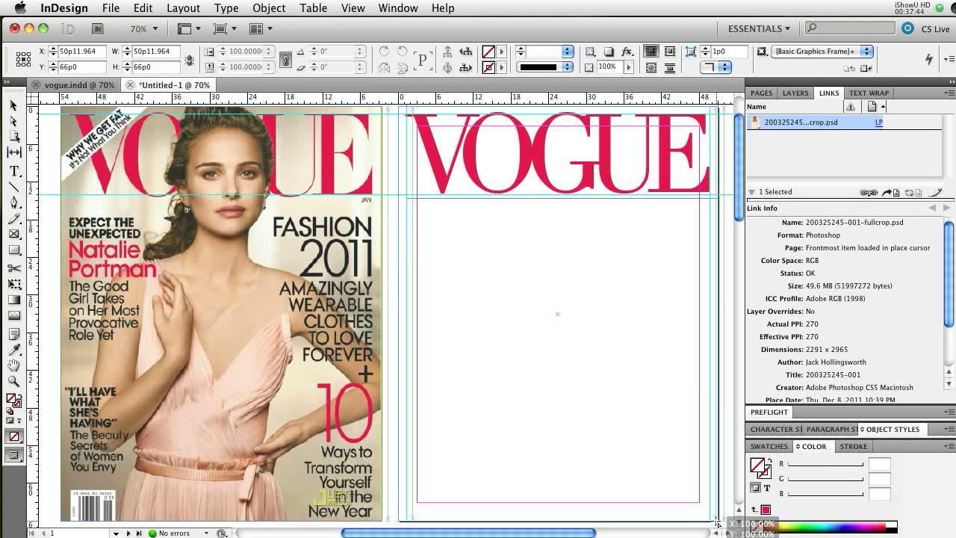
left_click_drag(717, 522, 713, 518)
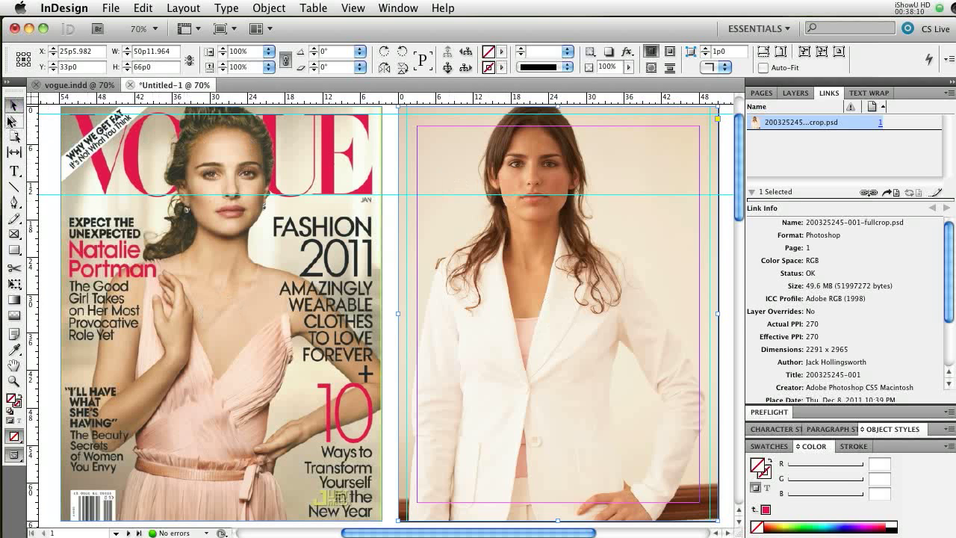
Send the placed full photo to the back, behind the VOGUE masthead
left_click(265, 10)
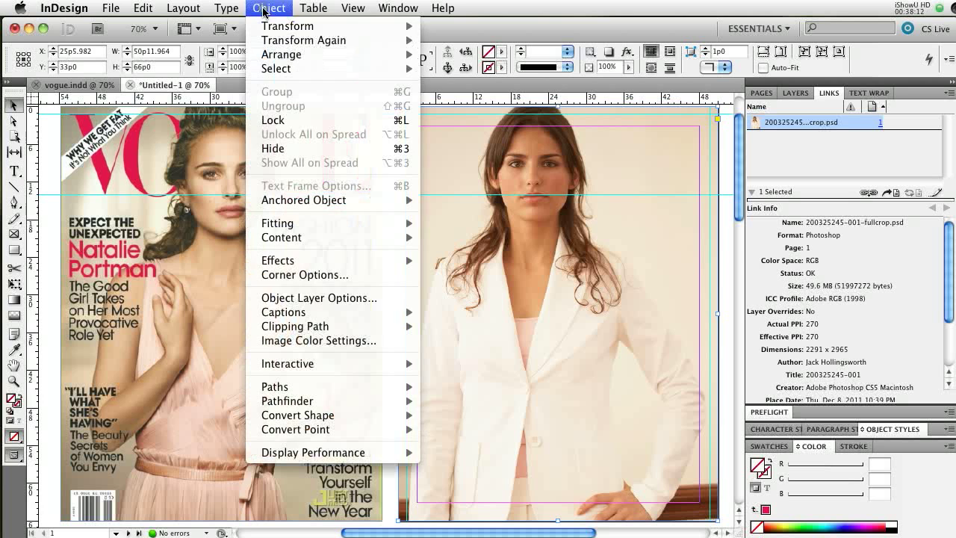
mouse_move(275, 57)
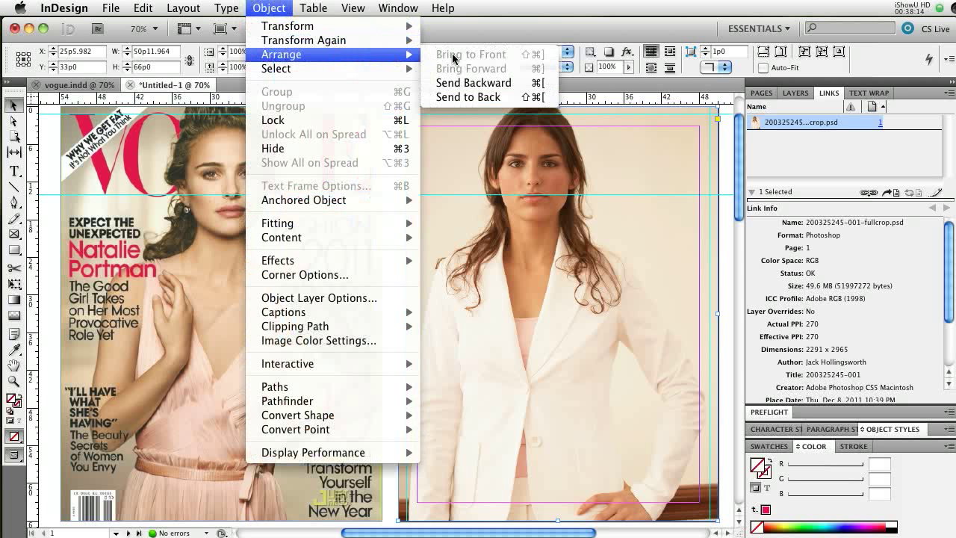
left_click(460, 100)
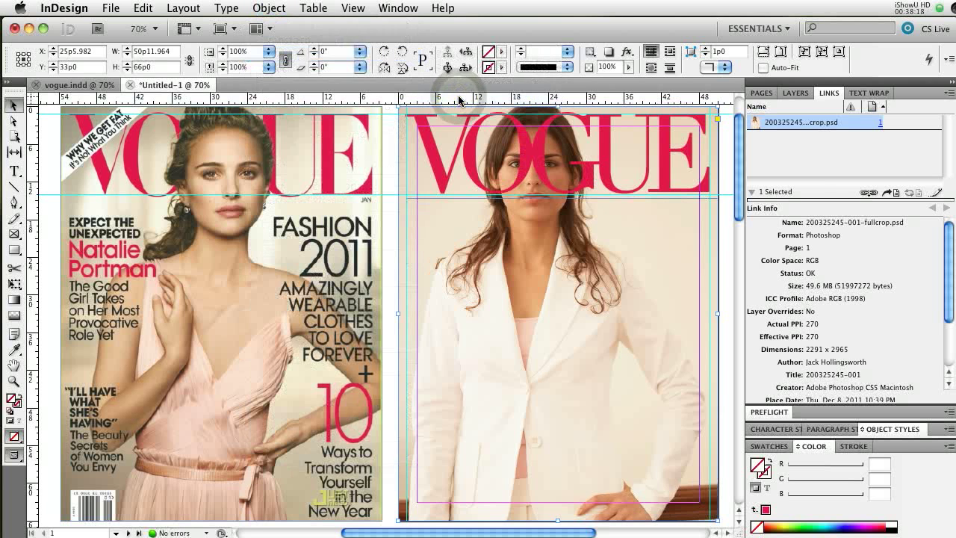
mouse_move(472, 224)
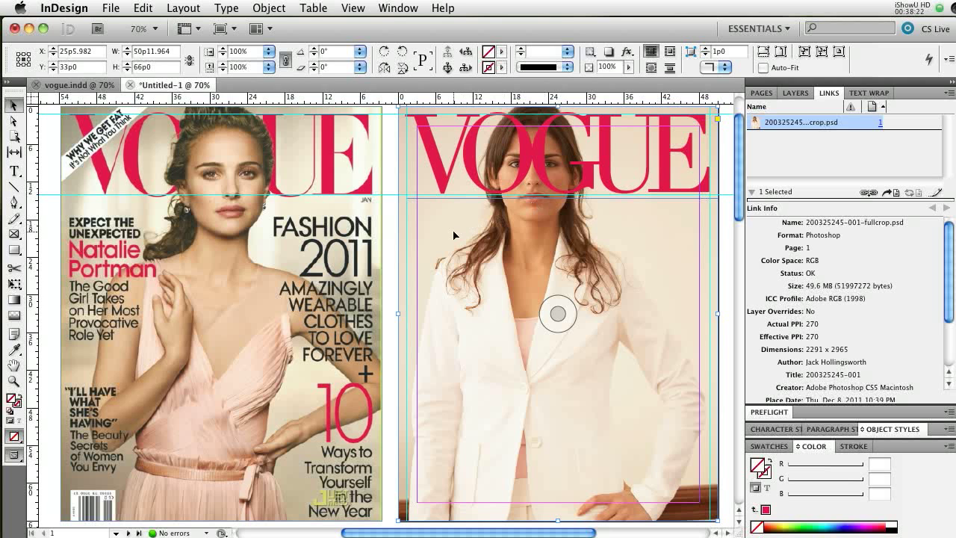
left_click(110, 8)
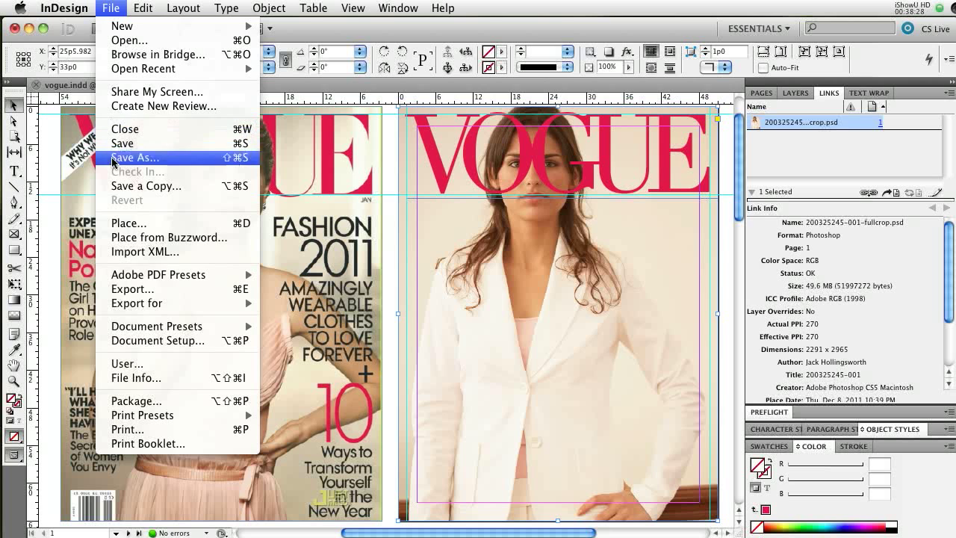
left_click(124, 224)
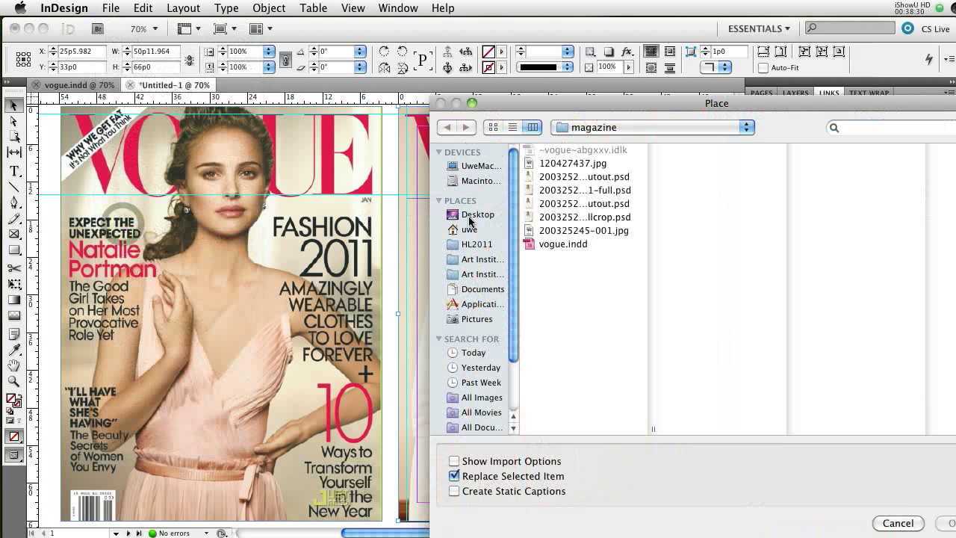
left_click_drag(653, 429, 751, 429)
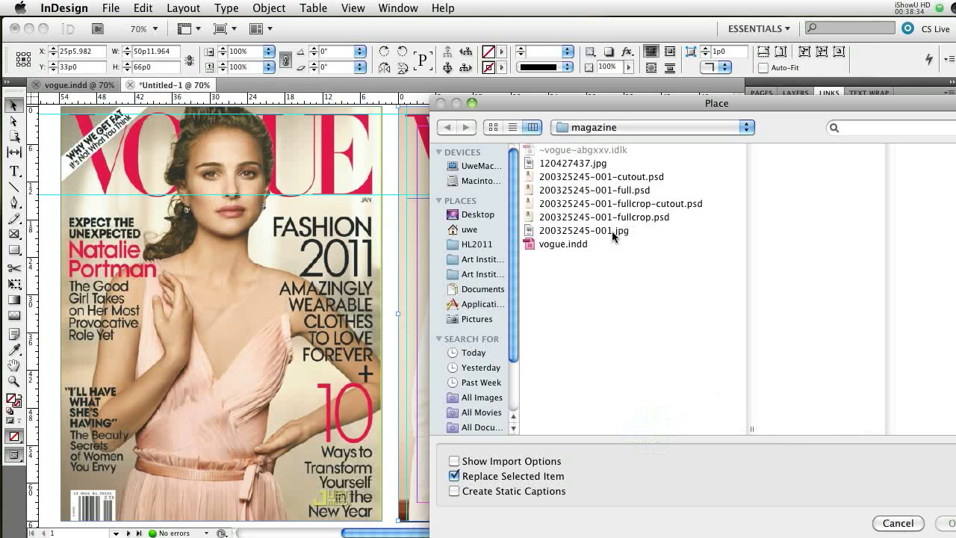
left_click(597, 180)
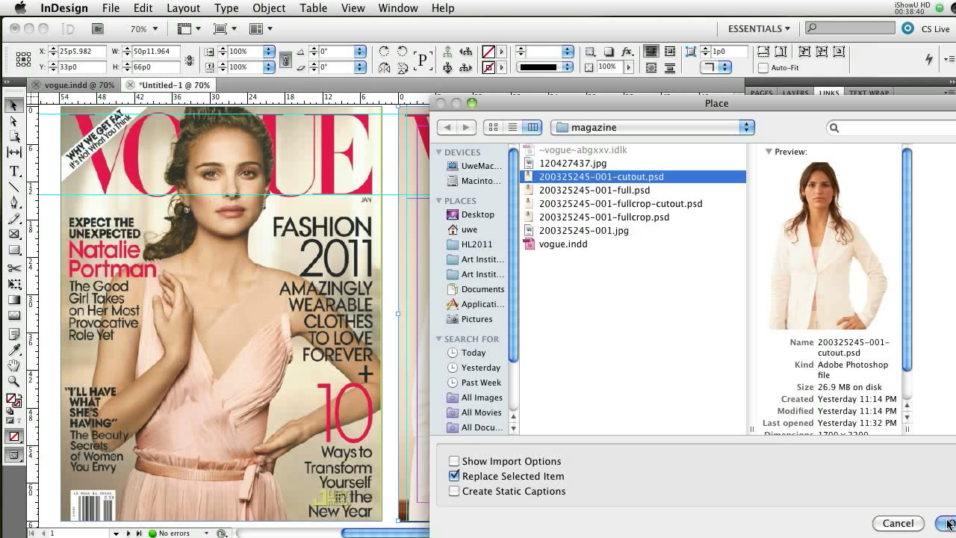
left_click_drag(784, 103, 564, 83)
left_click(730, 491)
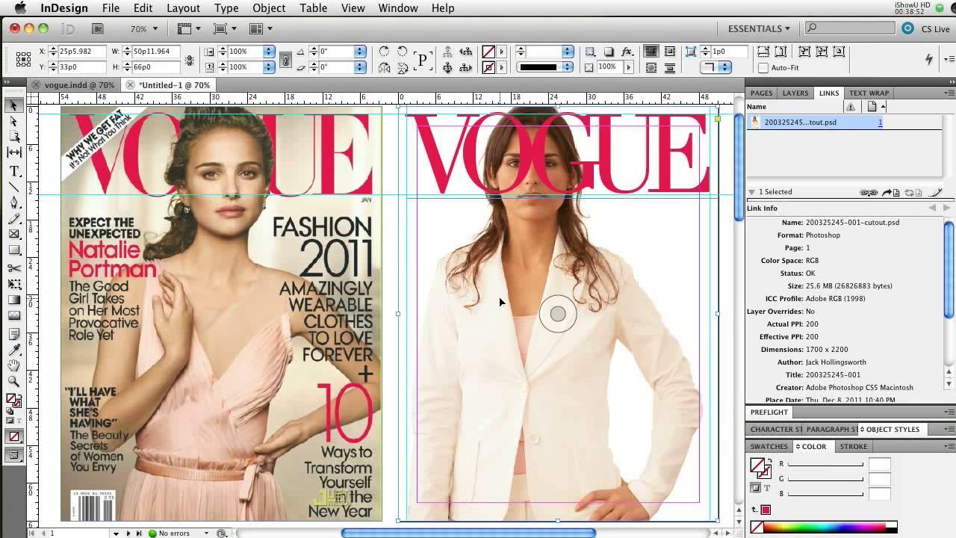
key("super+c")
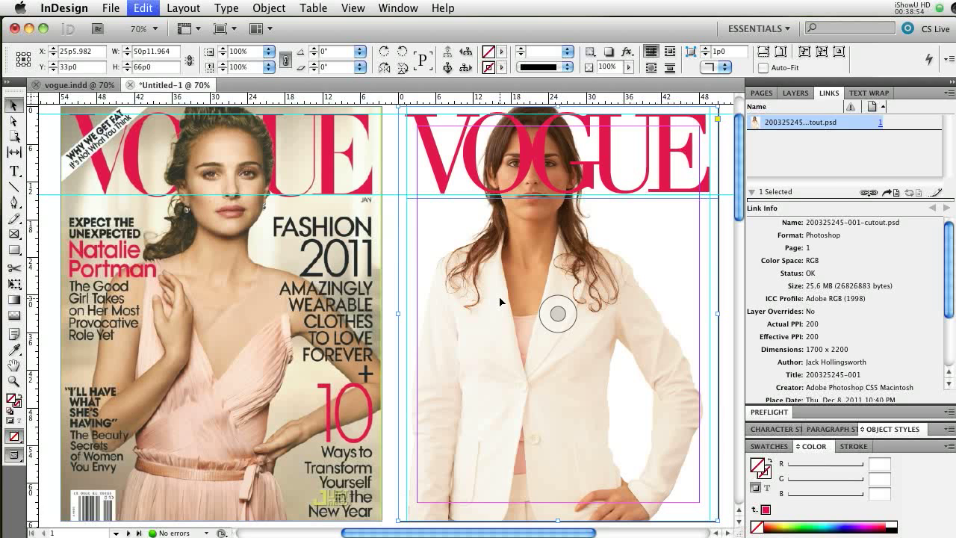
left_click(503, 303)
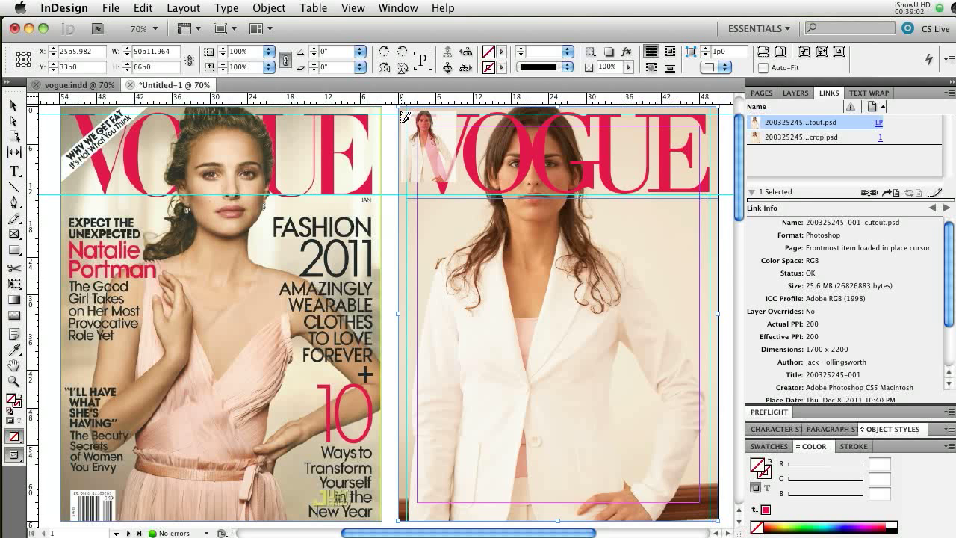
left_click(14, 104)
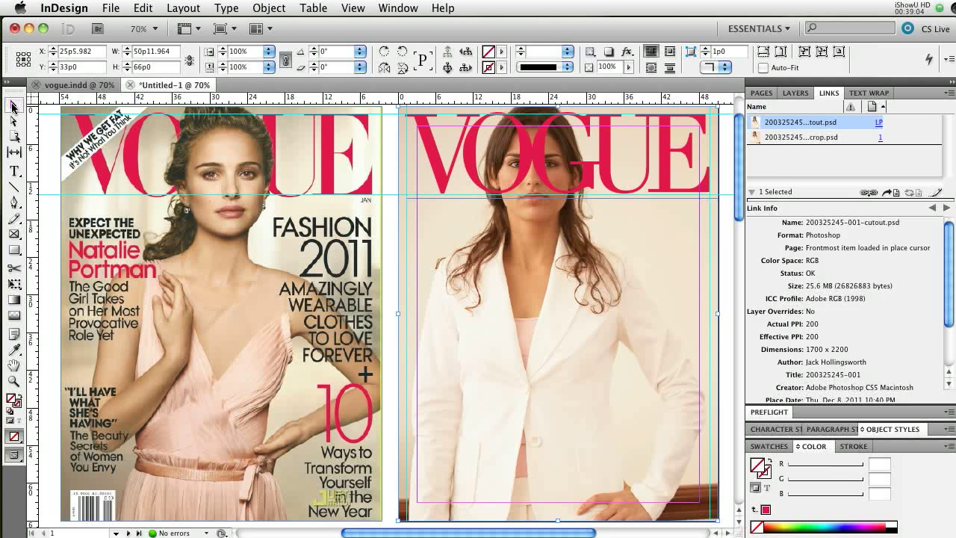
left_click(389, 133)
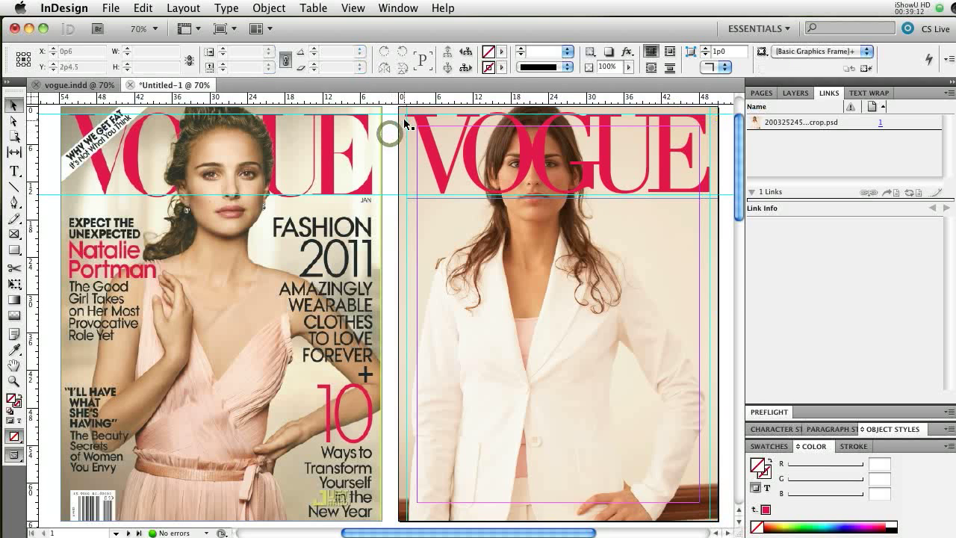
Lock the full photo in place on the cover page and check that it can no longer be selected
left_click(506, 289)
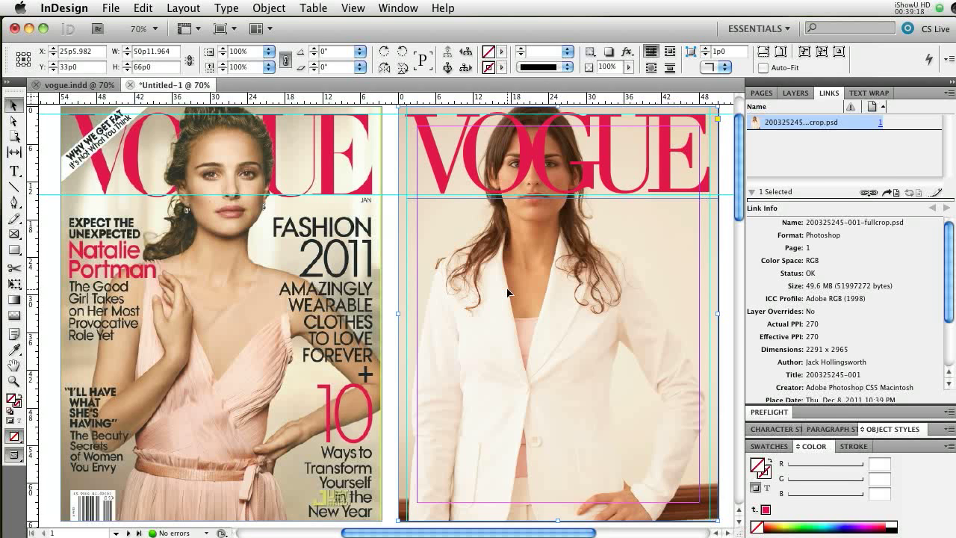
right_click(508, 291)
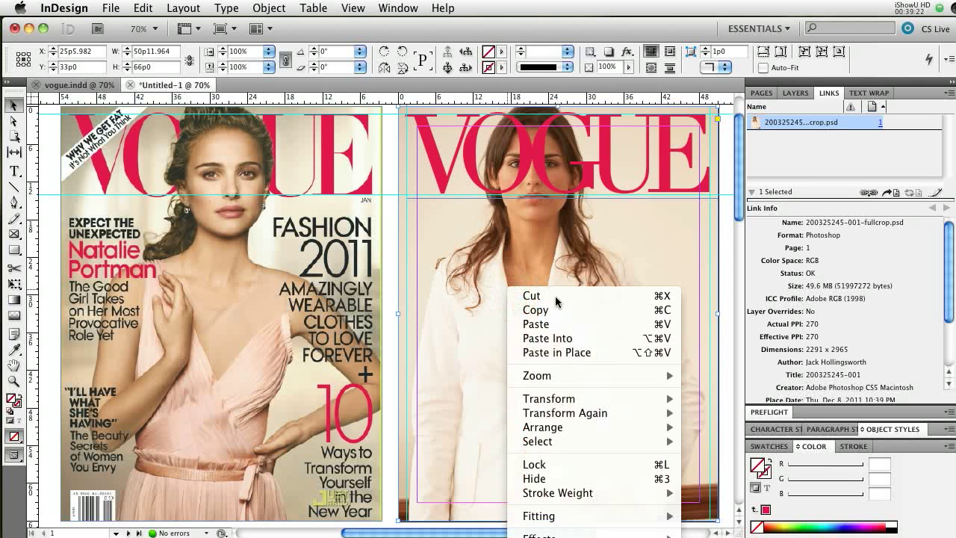
left_click(540, 464)
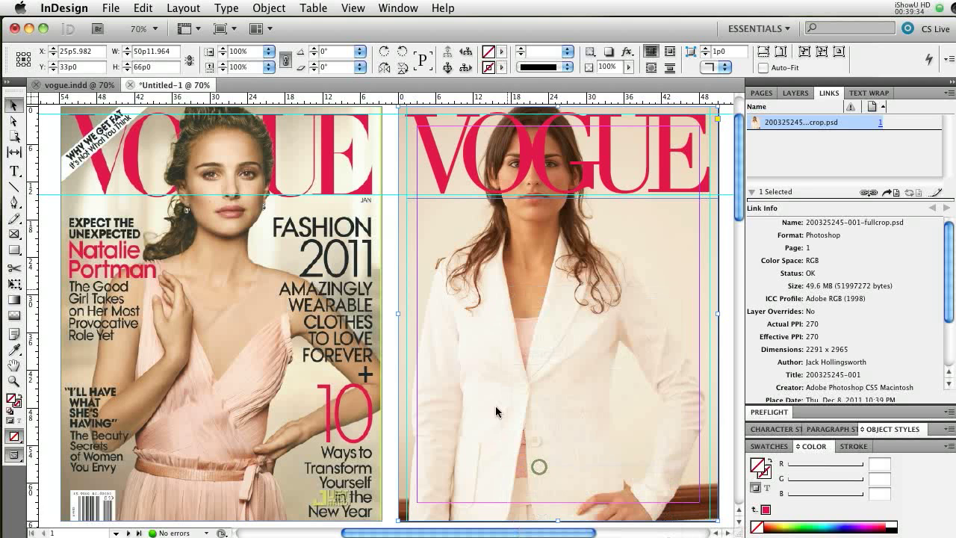
left_click(526, 356)
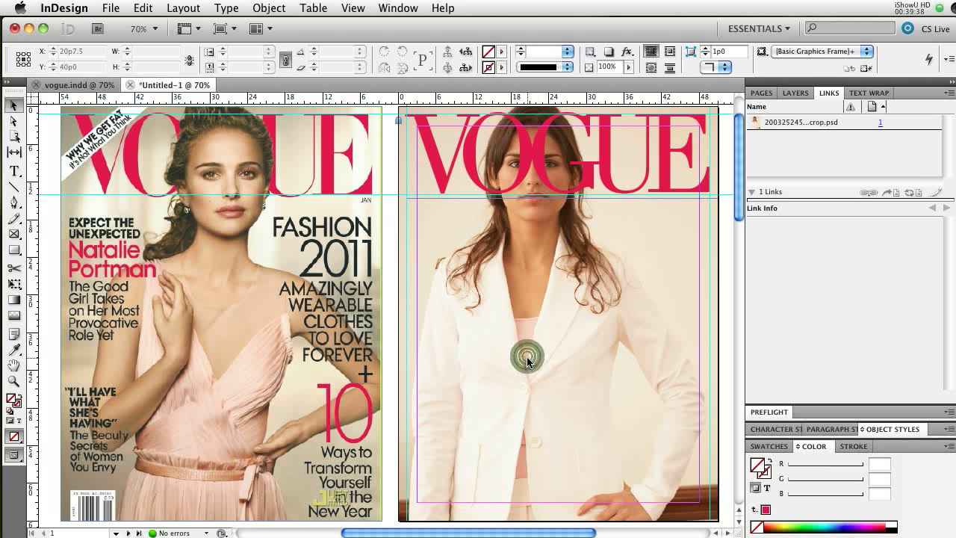
left_click(219, 314)
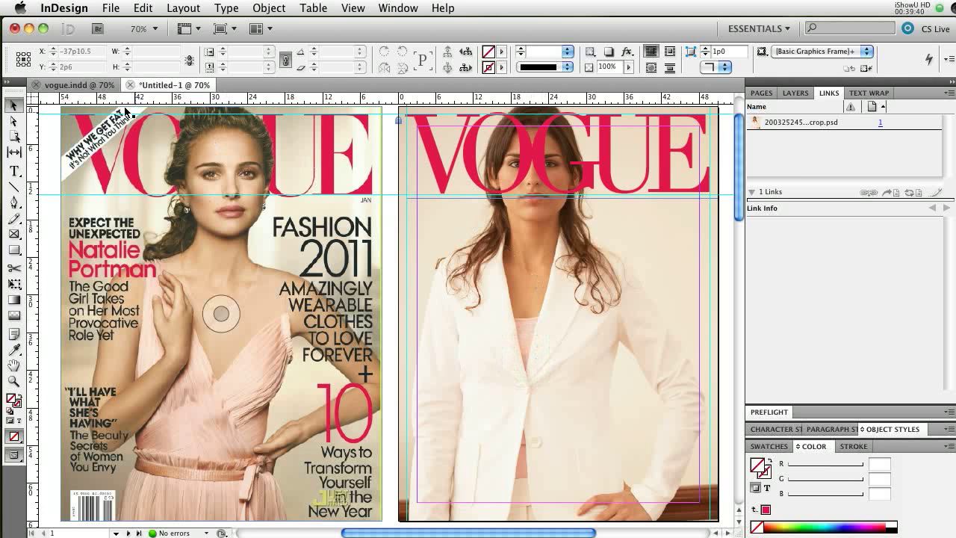
left_click(110, 9)
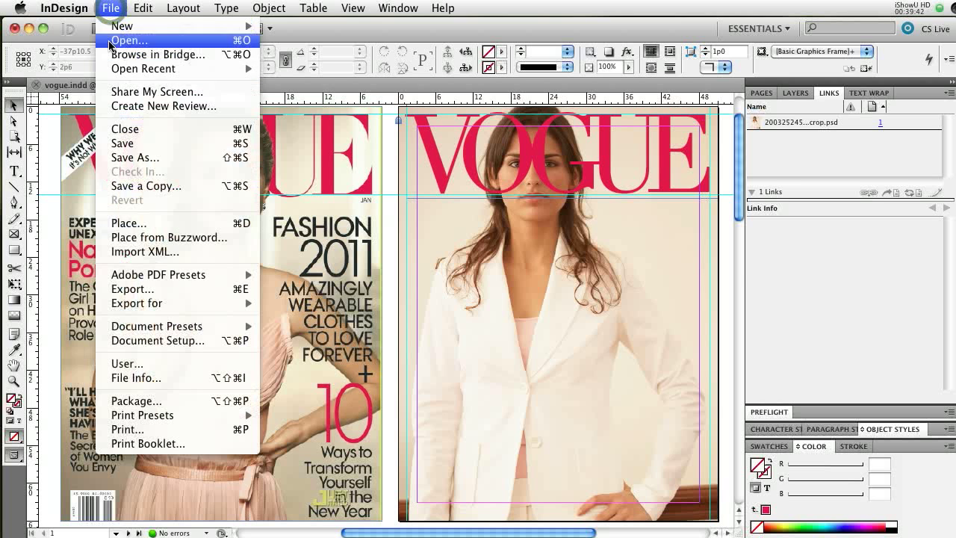
left_click(124, 224)
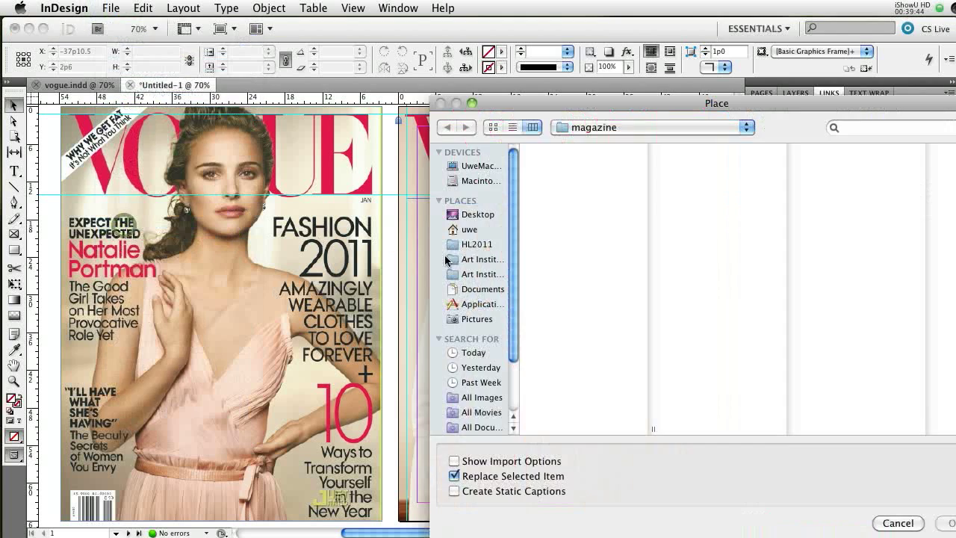
double_click(651, 428)
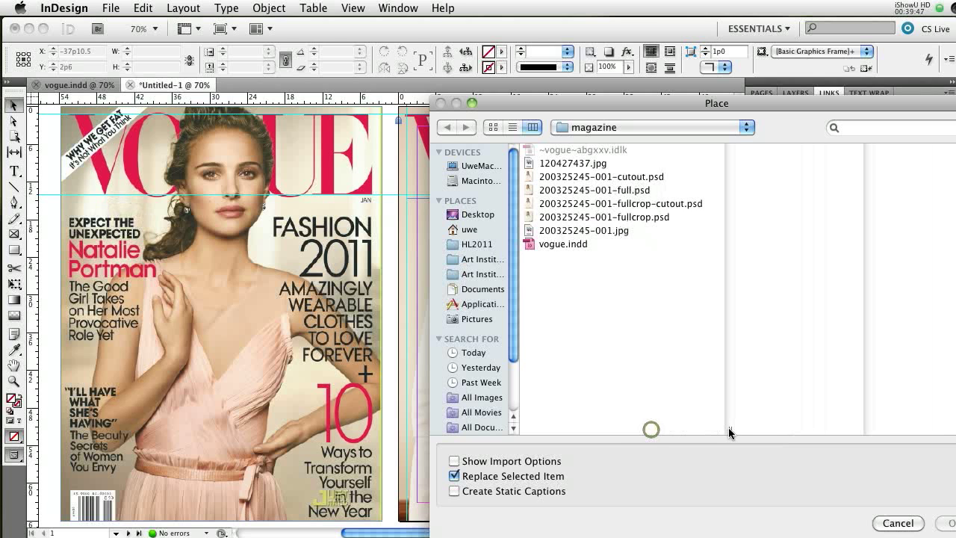
left_click(610, 204)
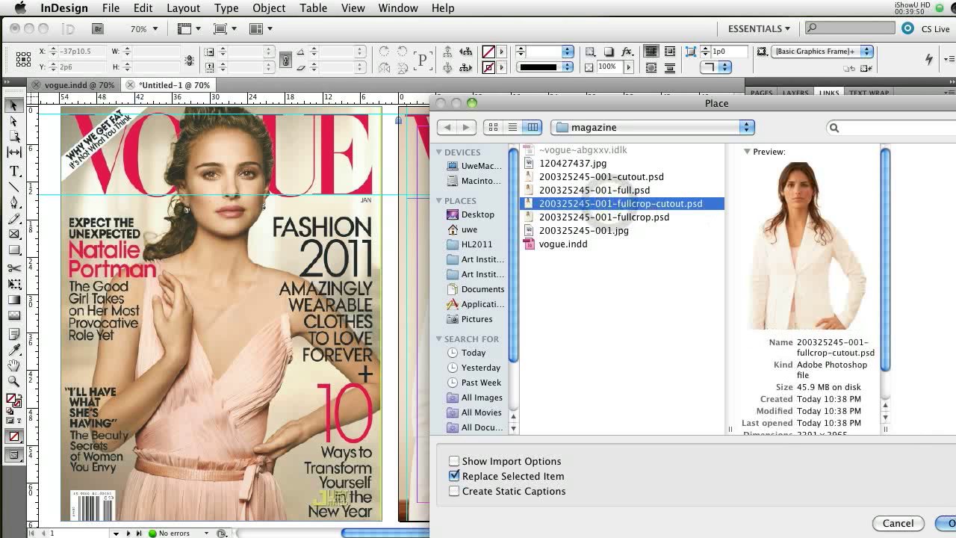
left_click_drag(953, 523, 866, 507)
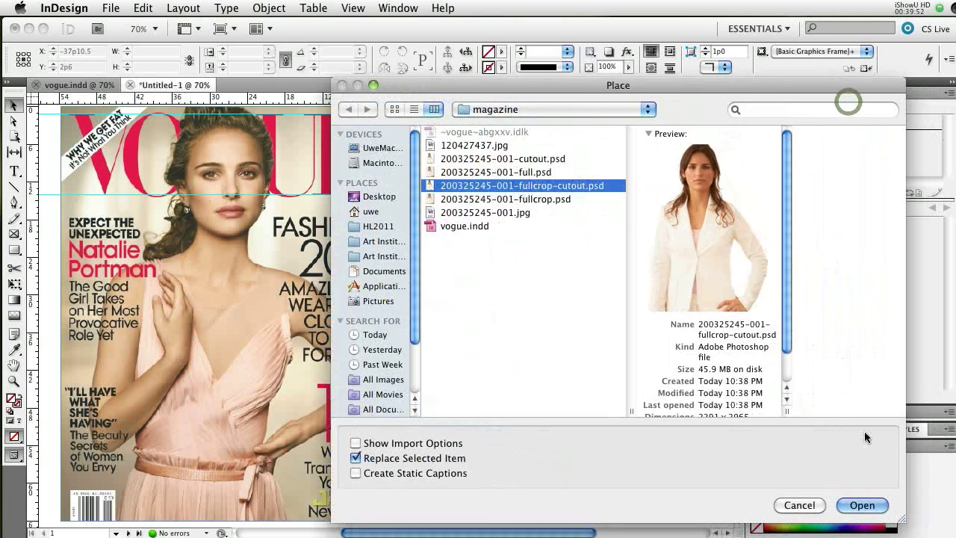
left_click(863, 506)
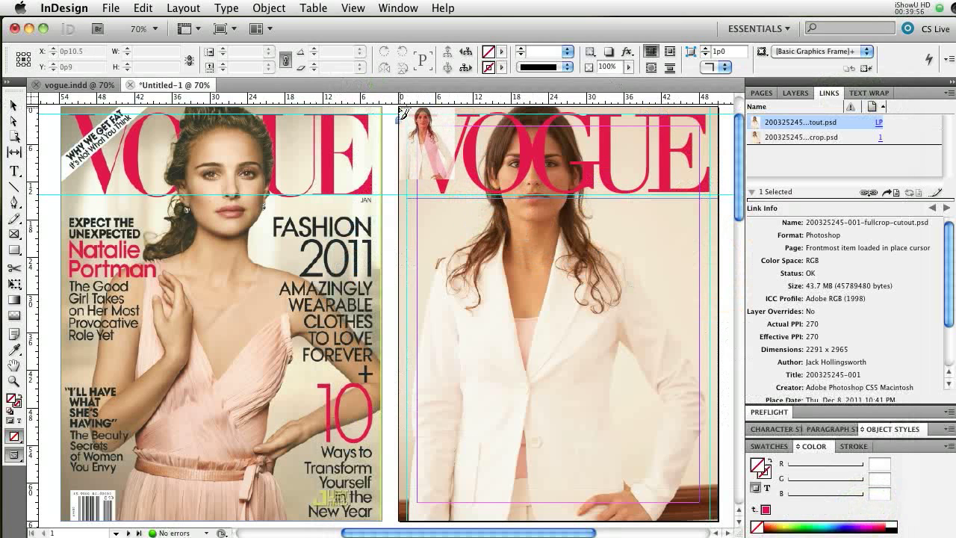
left_click_drag(400, 111, 715, 521)
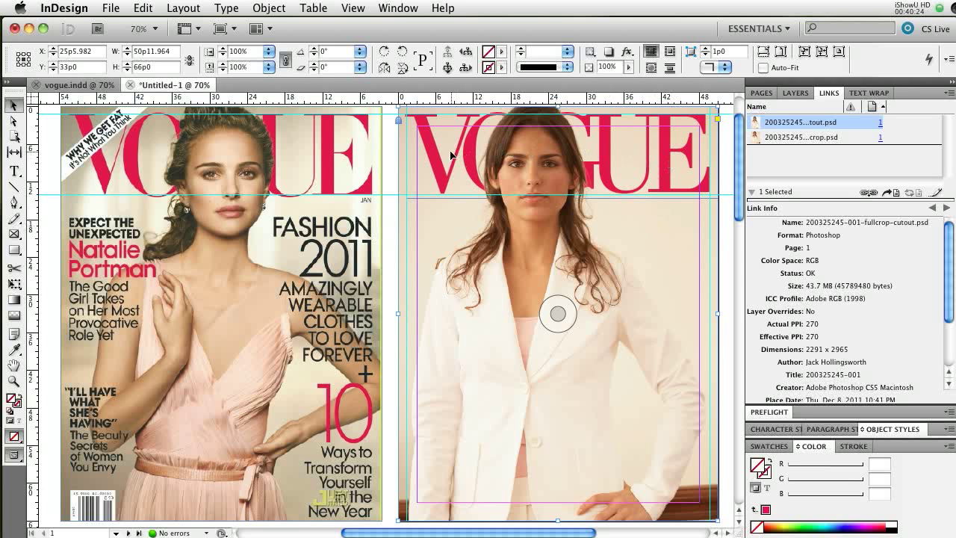
Lock the placed cutout of the woman in position over the masthead
left_click(479, 283)
right_click(479, 285)
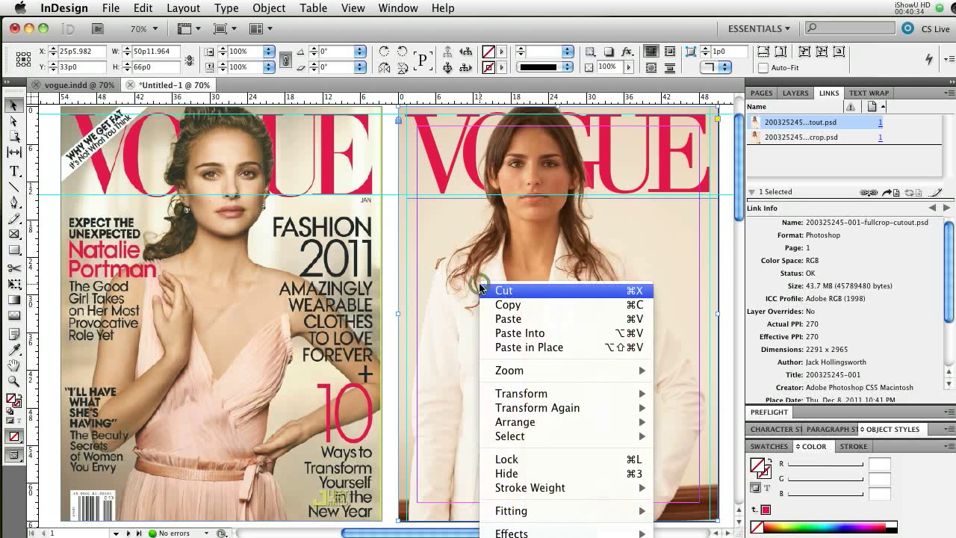
left_click(512, 460)
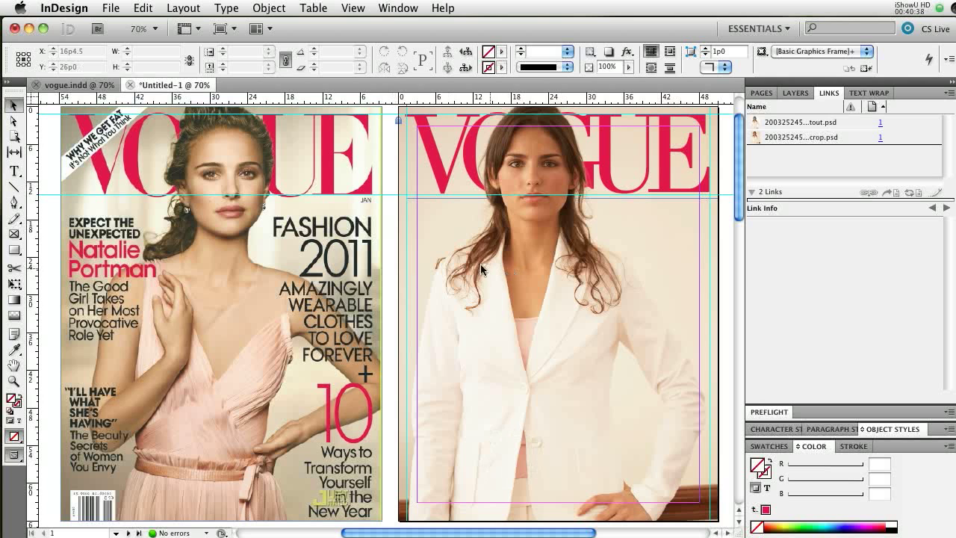
left_click(582, 196)
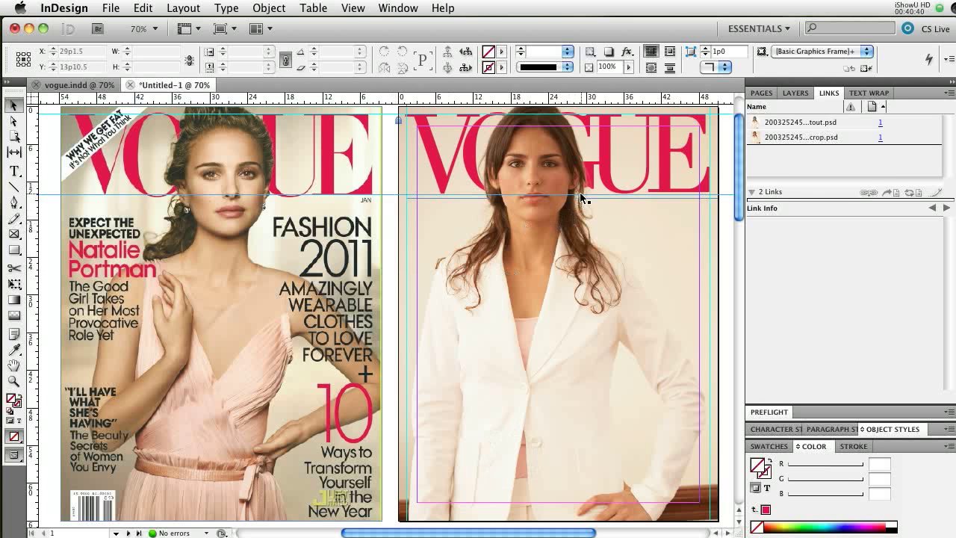
Compare the cover with the finished version in vogue.indd and return to the Untitled-1 document
scroll(735, 200, "up", 1)
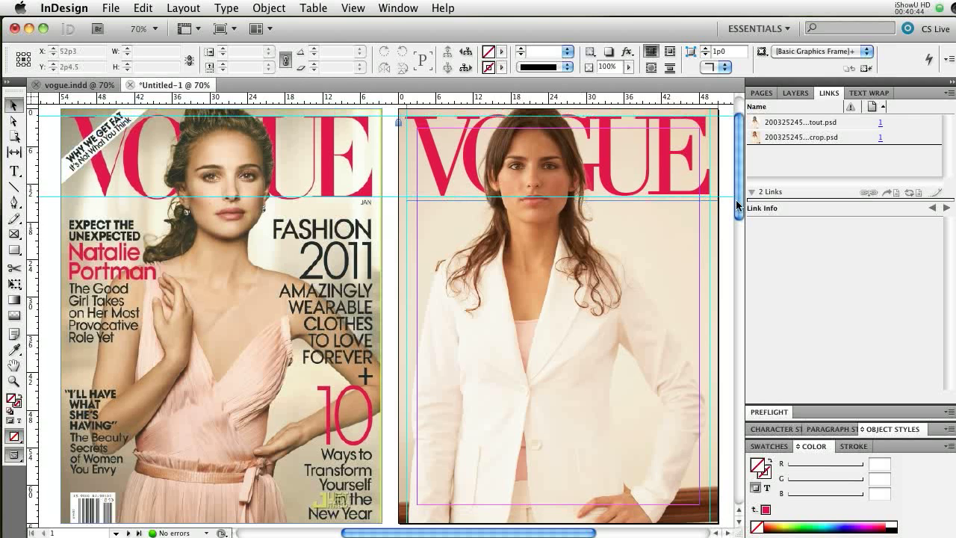
left_click(221, 316)
left_click(221, 316)
left_click(102, 85)
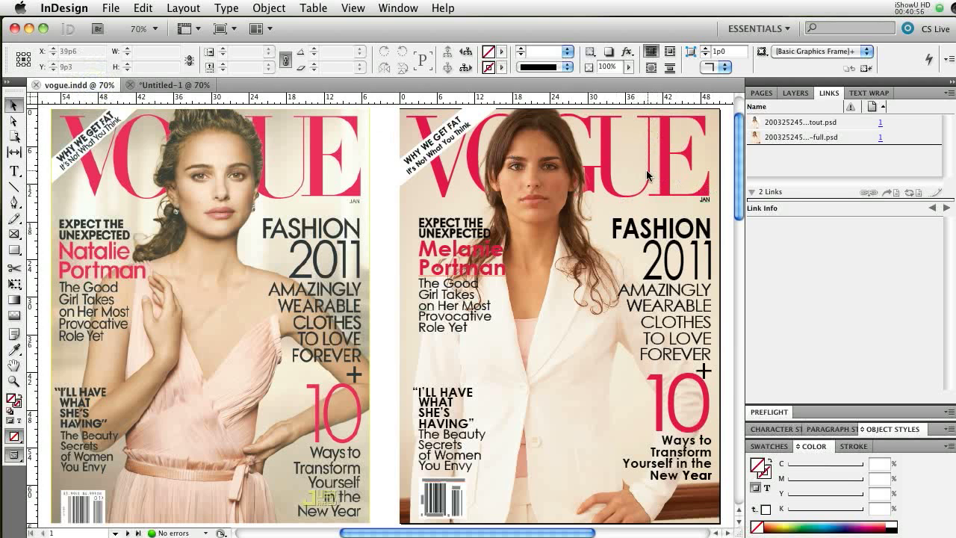
left_click(150, 84)
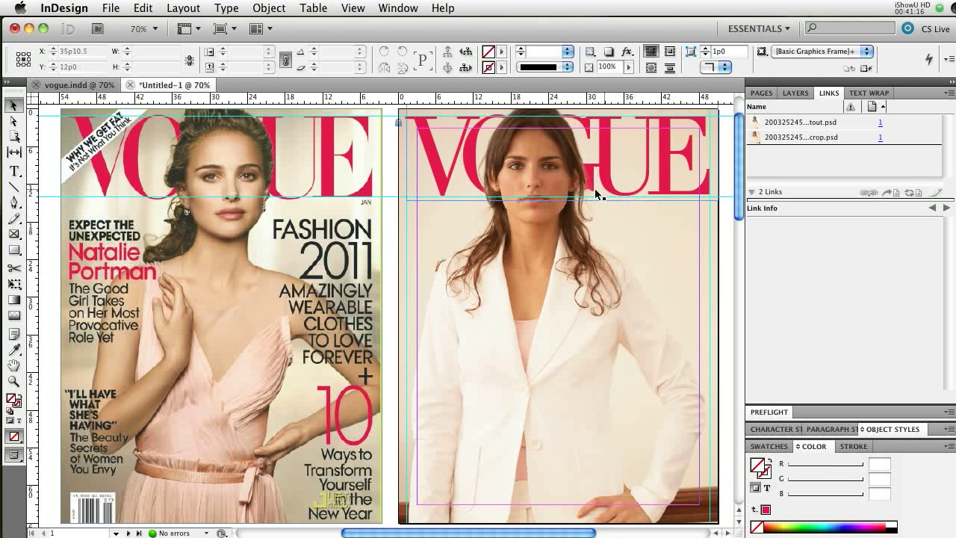
Draw a text frame across the cover page below the masthead and enter VOGUE in it
key("t")
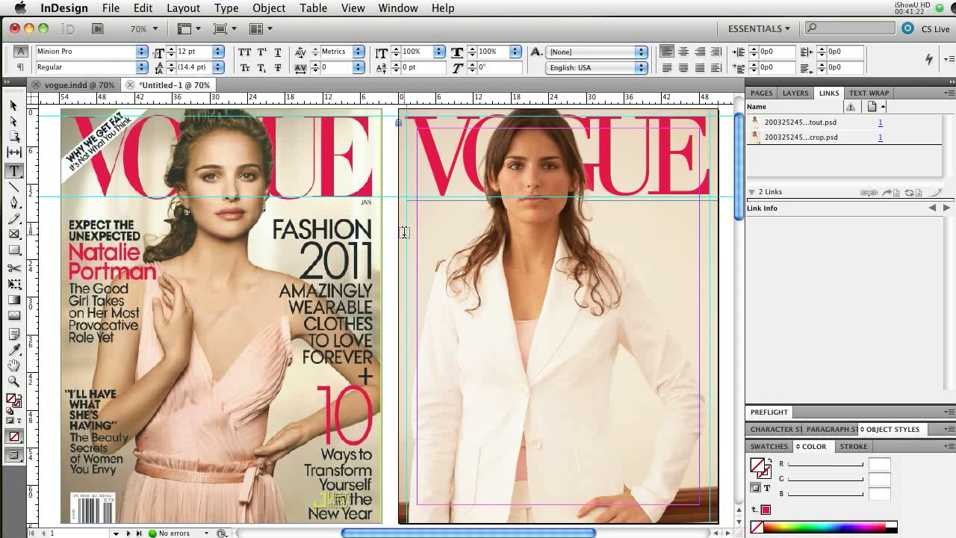
left_click_drag(405, 234, 720, 406)
type("voGURE")
key("BackSpace")
key("BackSpace")
type("UE")
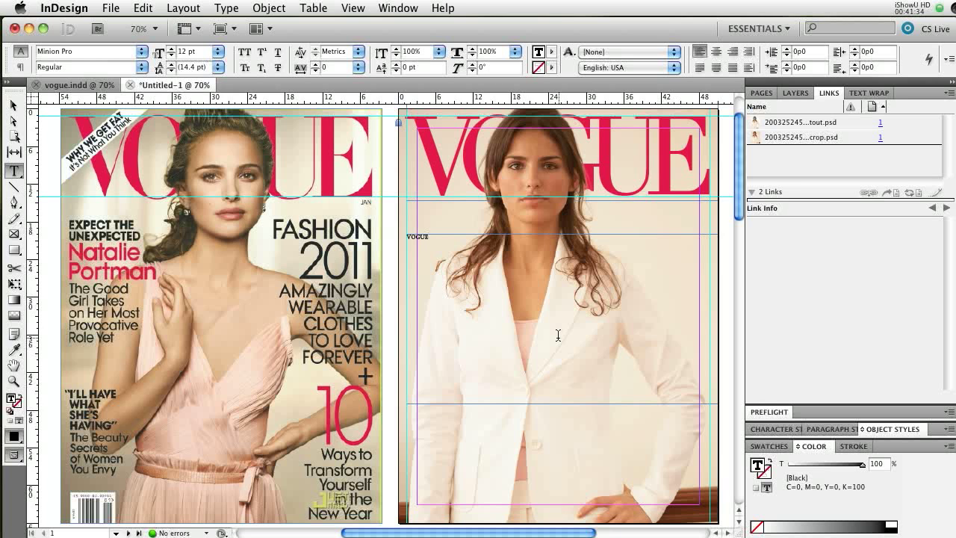
Set the font of all the VOGUE text in the new frame to Didot Regular
key("super+a")
left_click(145, 52)
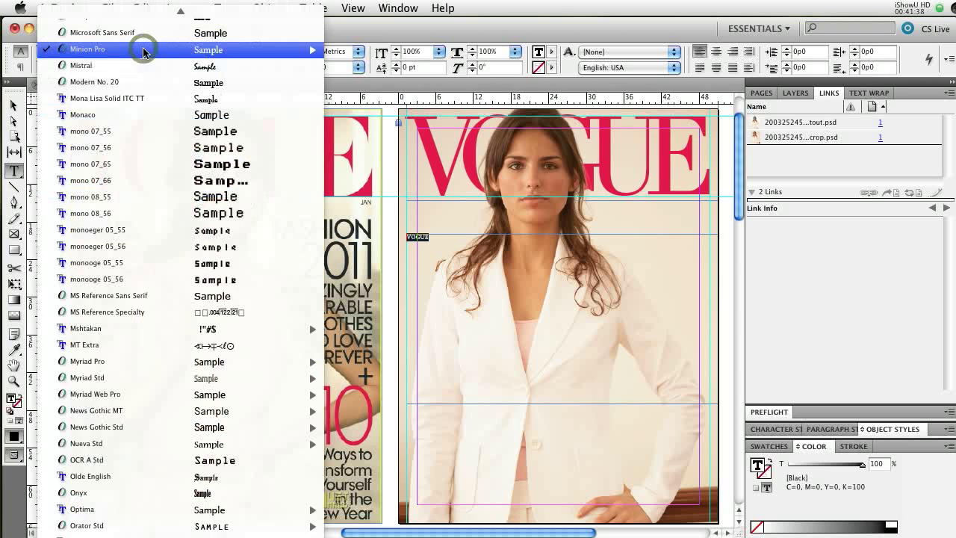
mouse_move(118, 48)
scroll(118, 49, "up", 20)
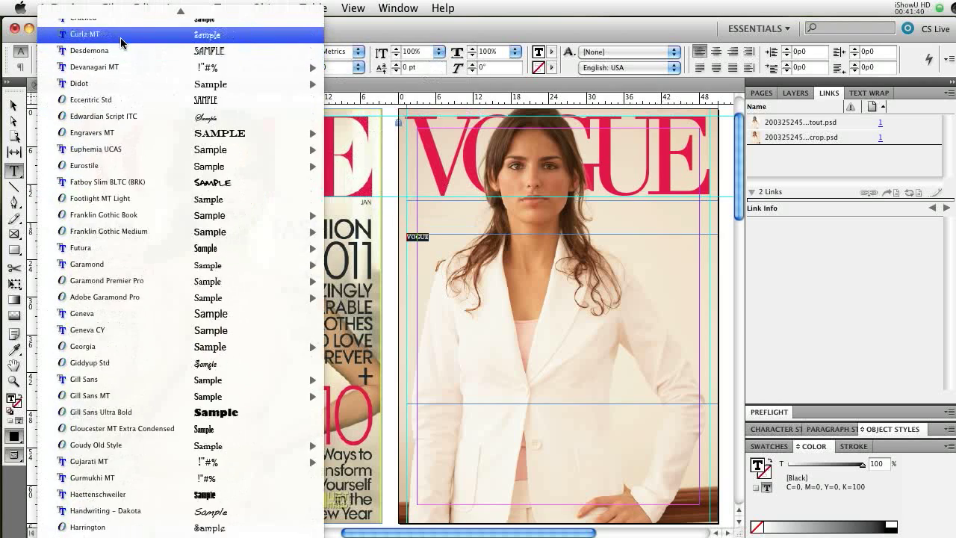
scroll(121, 112, "down", 1)
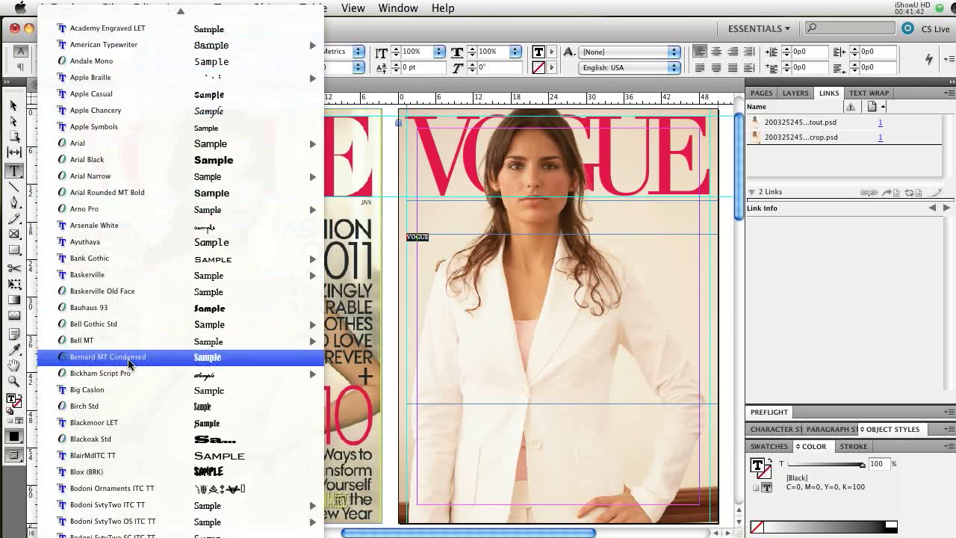
scroll(128, 351, "down", 15)
scroll(130, 339, "down", 18)
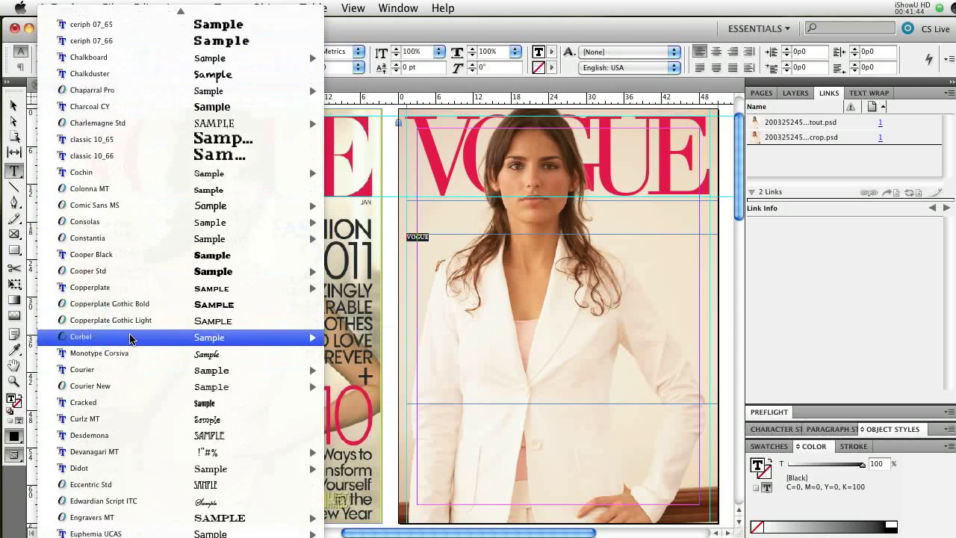
scroll(129, 338, "down", 1)
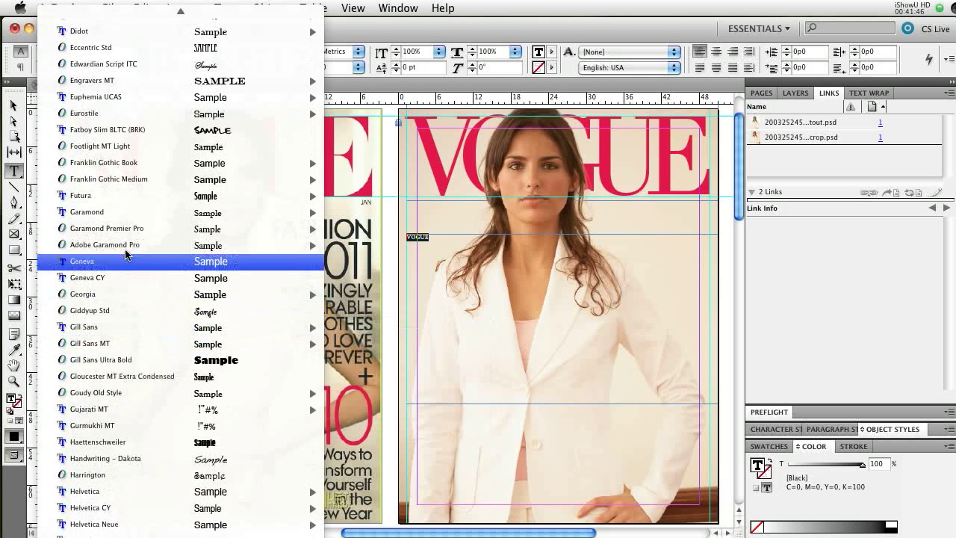
scroll(123, 224, "up", 20)
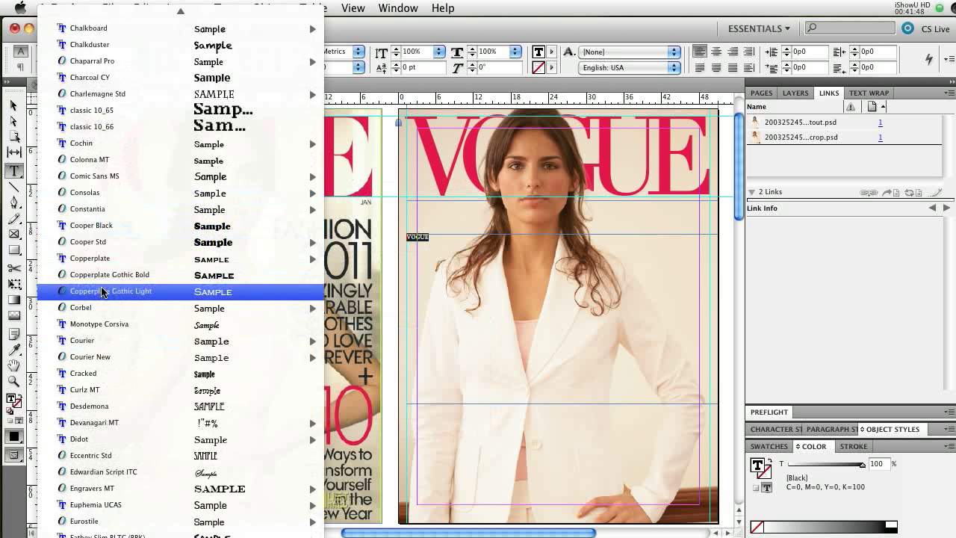
mouse_move(135, 440)
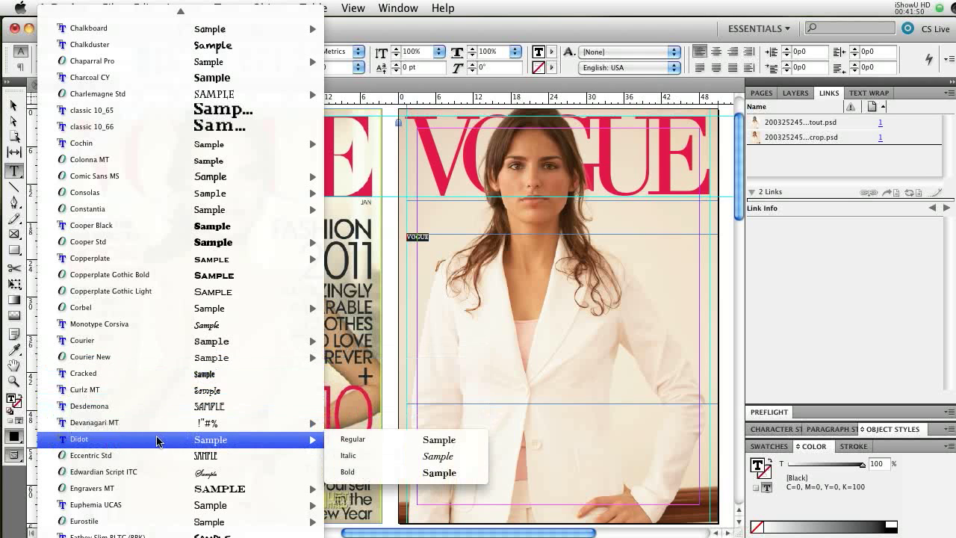
left_click(371, 440)
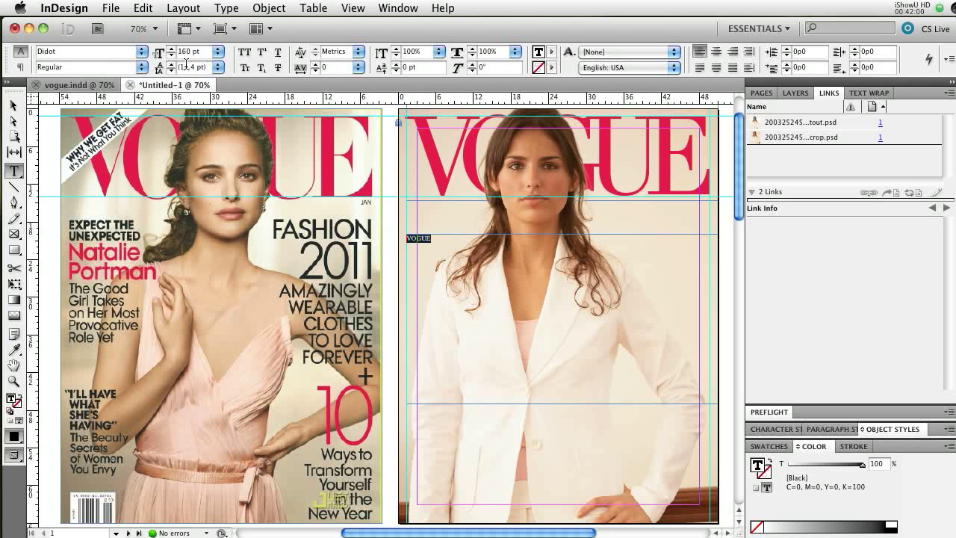
Set the new VOGUE text's size to 160 pt and reduce it stepwise to 149 pt
key("Return")
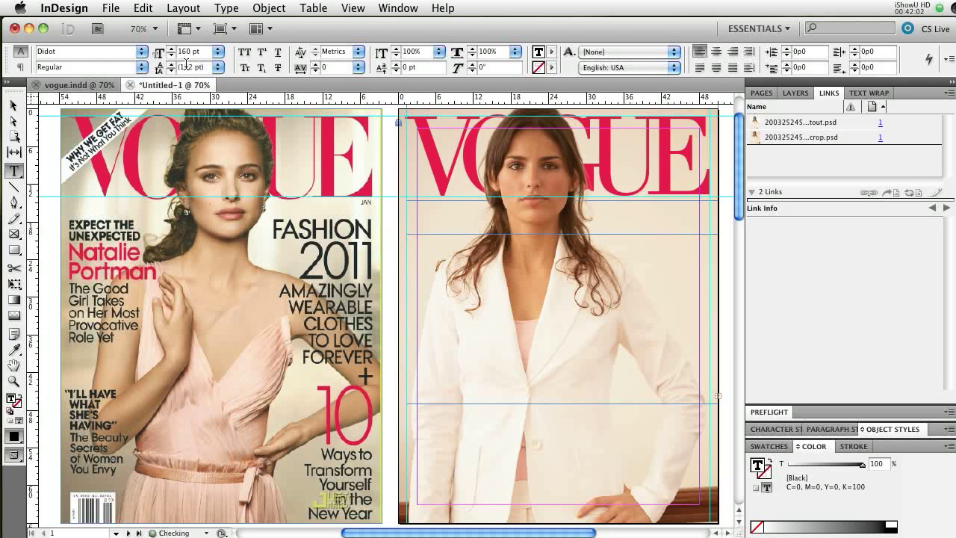
left_click(170, 59)
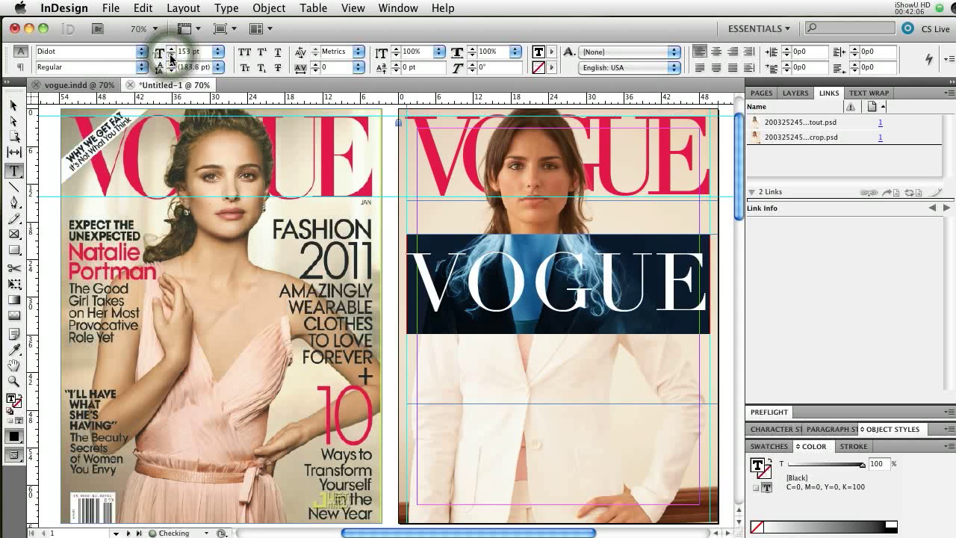
left_click(170, 59)
left_click(170, 59)
left_click(170, 59)
left_click(171, 59)
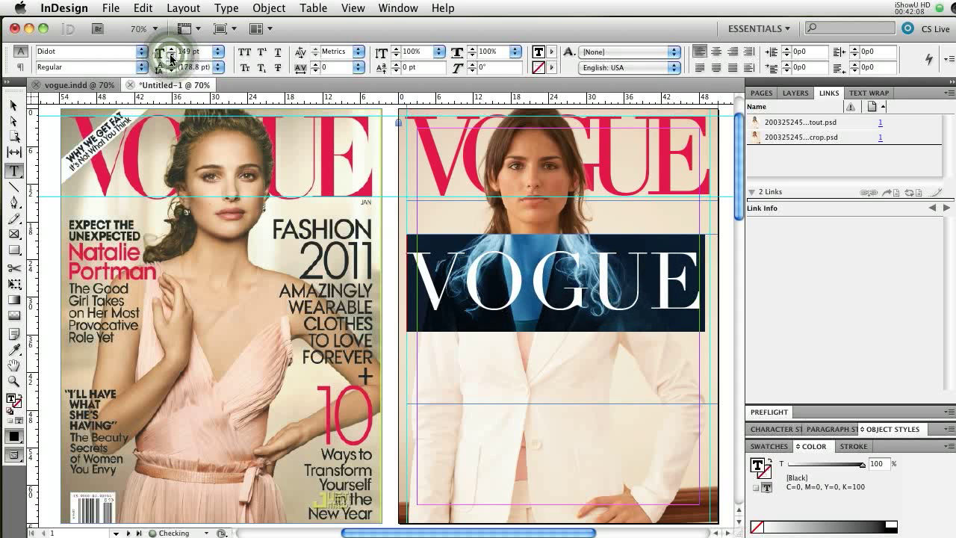
left_click(171, 59)
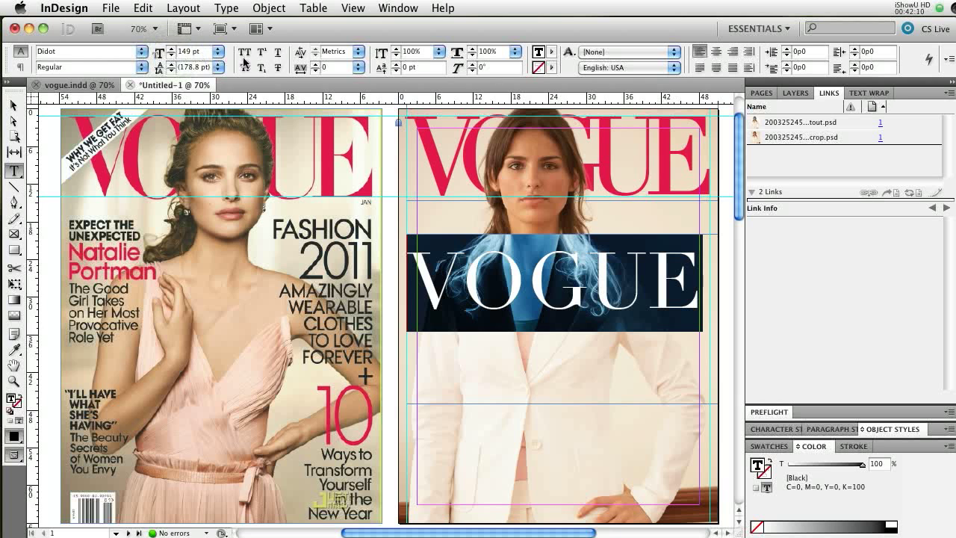
Tighten the tracking of the new VOGUE text to -200 so the letters overlap
left_click(316, 71)
left_click(315, 71)
left_click(315, 71)
left_click(315, 71)
left_click(315, 71)
left_click(315, 71)
left_click(315, 71)
left_click(316, 71)
left_click(315, 71)
left_click(315, 71)
left_click(315, 71)
left_click(316, 71)
left_click(316, 71)
left_click(315, 71)
left_click(315, 71)
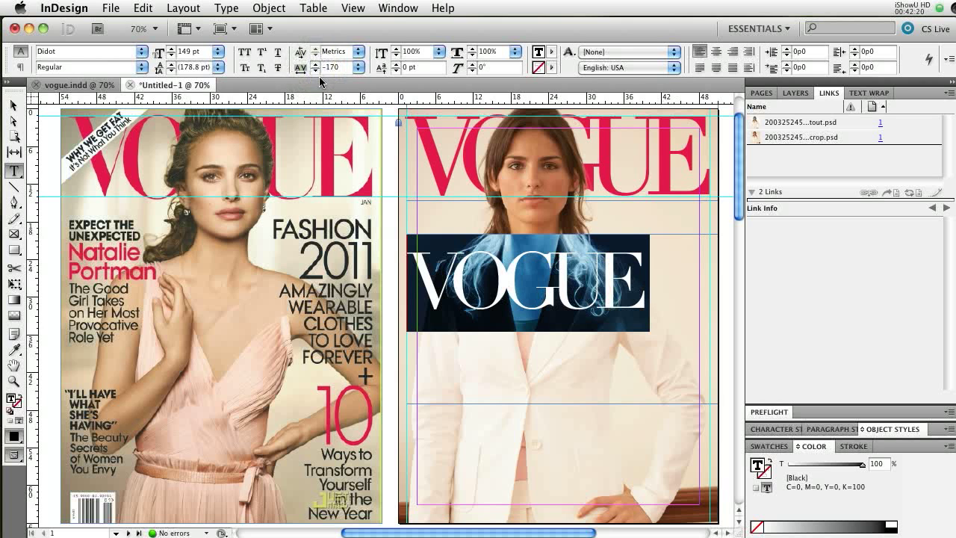
left_click(315, 71)
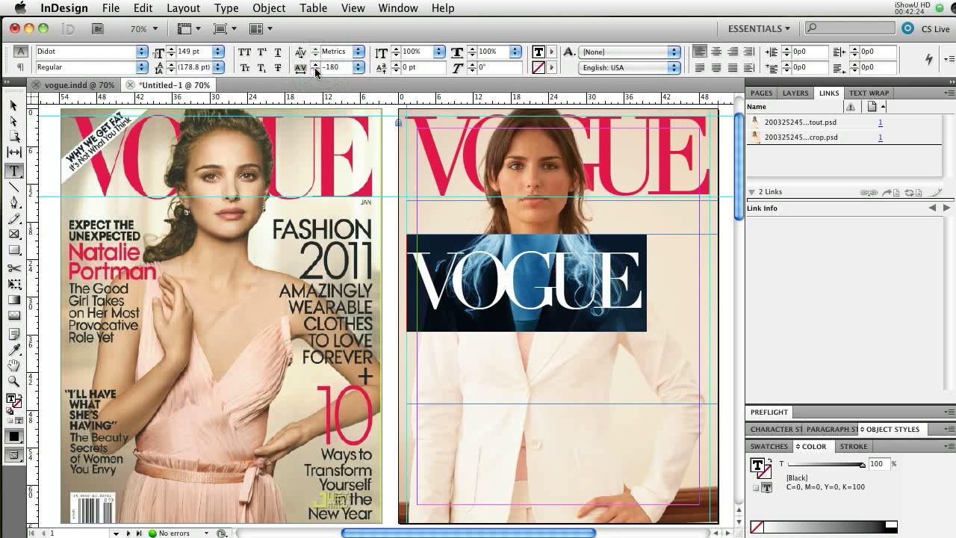
left_click(315, 71)
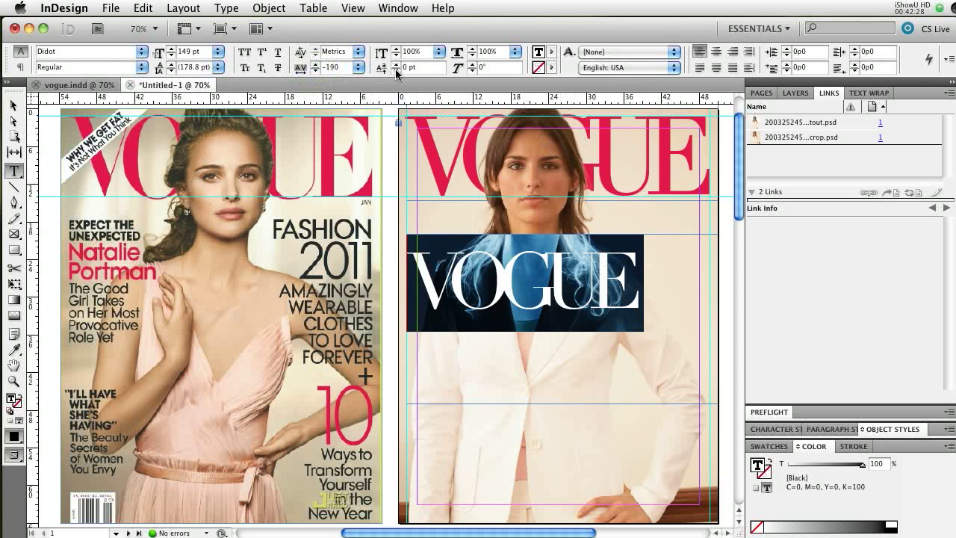
left_click(316, 71)
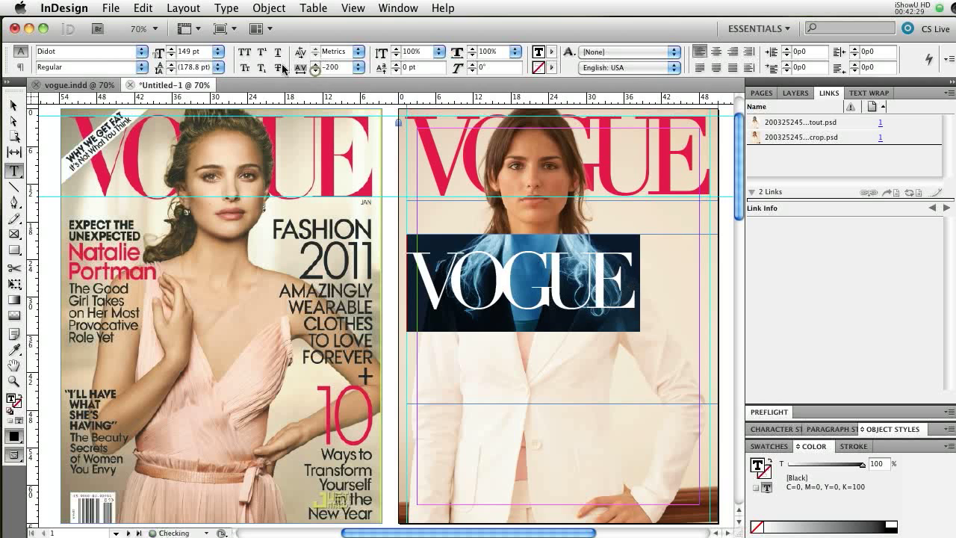
Enlarge the new VOGUE text to 198 pt so the word spans the cover's width
left_click(172, 48)
left_click(171, 48)
left_click(172, 48)
left_click(172, 48)
left_click(172, 48)
left_click(172, 48)
left_click(172, 47)
left_click(172, 48)
left_click(171, 49)
left_click(172, 49)
left_click(171, 50)
left_click(171, 49)
left_click(172, 49)
left_click(172, 49)
left_click(172, 48)
left_click(172, 49)
left_click(171, 49)
left_click(171, 49)
left_click(171, 49)
left_click(171, 49)
left_click(171, 49)
left_click(171, 49)
left_click(171, 50)
left_click(171, 49)
left_click(171, 49)
left_click(171, 49)
left_click(171, 49)
left_click(171, 50)
left_click(171, 49)
left_click(171, 50)
left_click(171, 49)
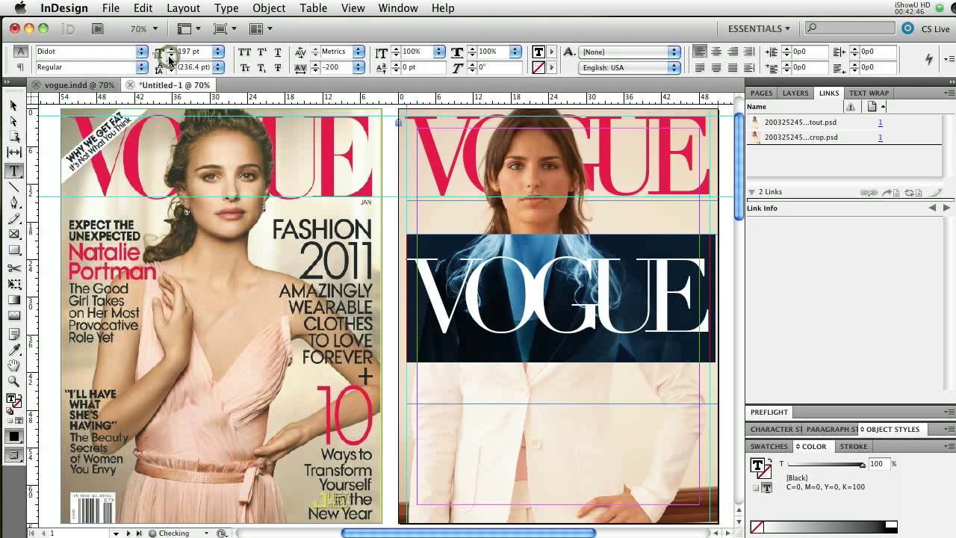
left_click(171, 49)
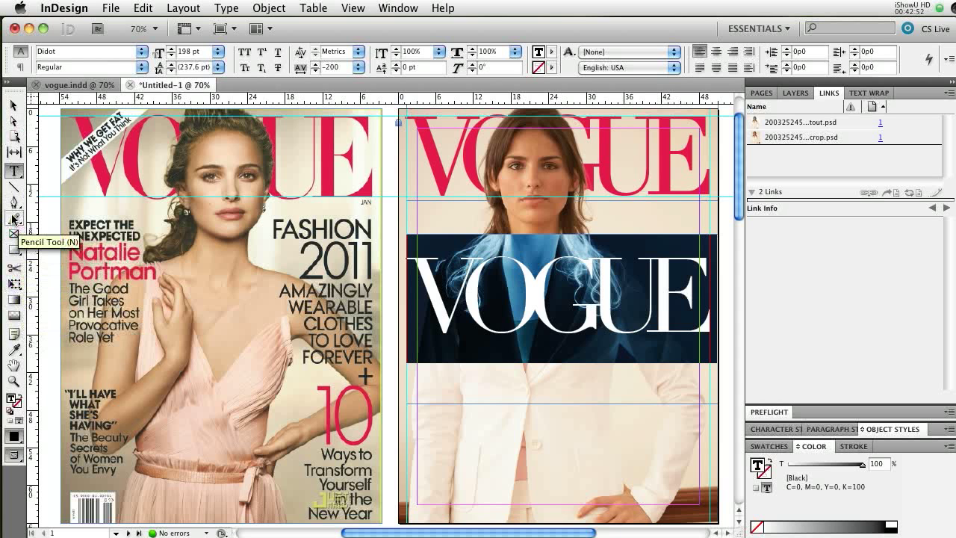
Colour the new VOGUE text with the red sampled from the reference cover's masthead and finish editing the text
left_click(13, 348)
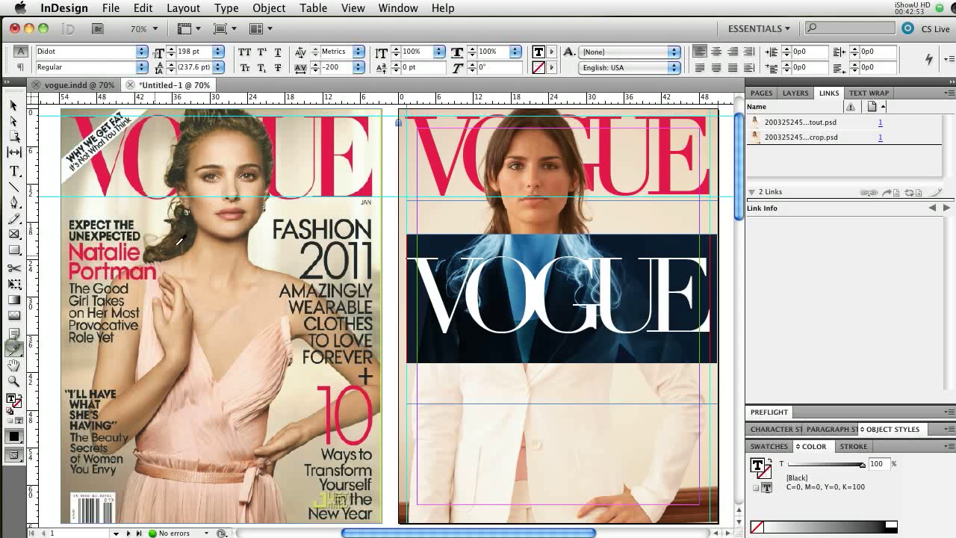
left_click(326, 174)
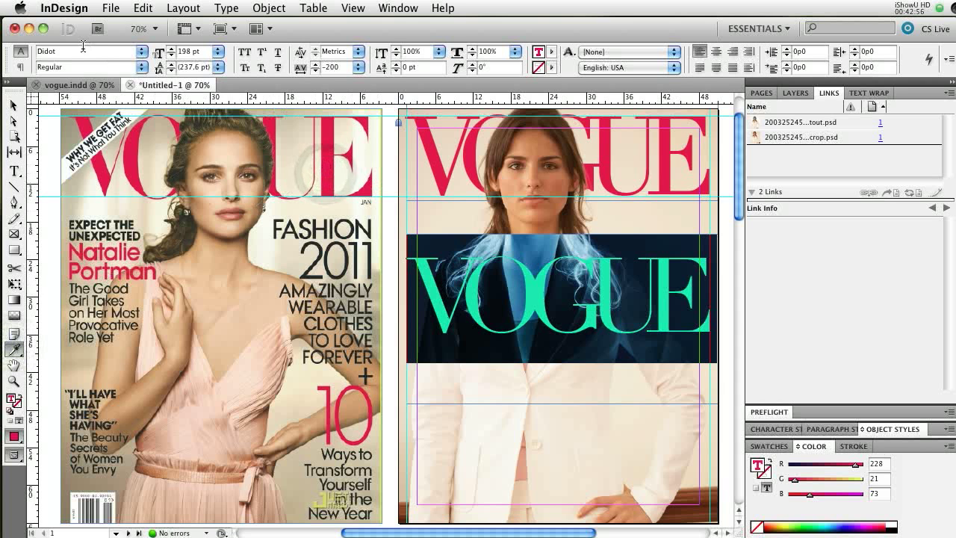
left_click(13, 103)
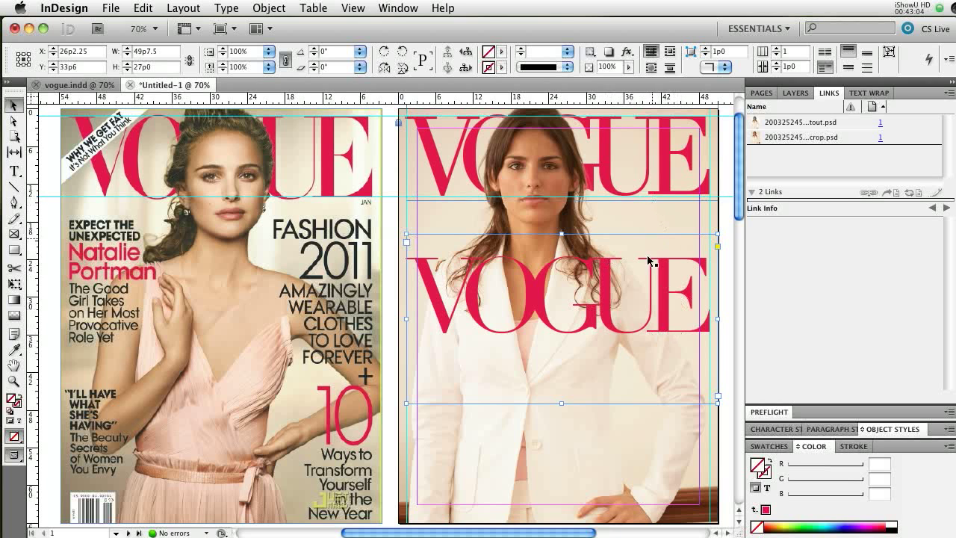
Shorten the new VOGUE text frame to fit its word and delete the original masthead from the cover
left_click_drag(560, 403, 593, 241)
left_click(606, 134)
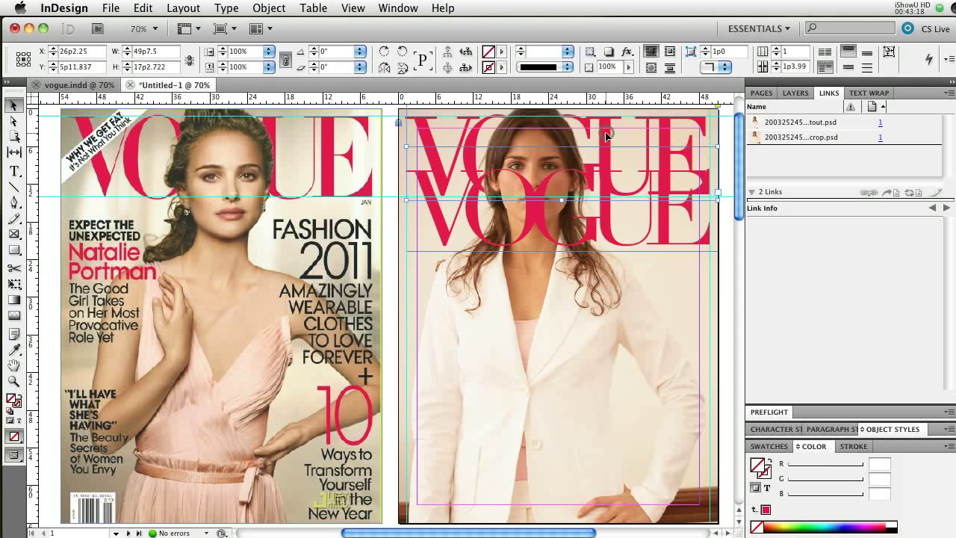
key("Delete")
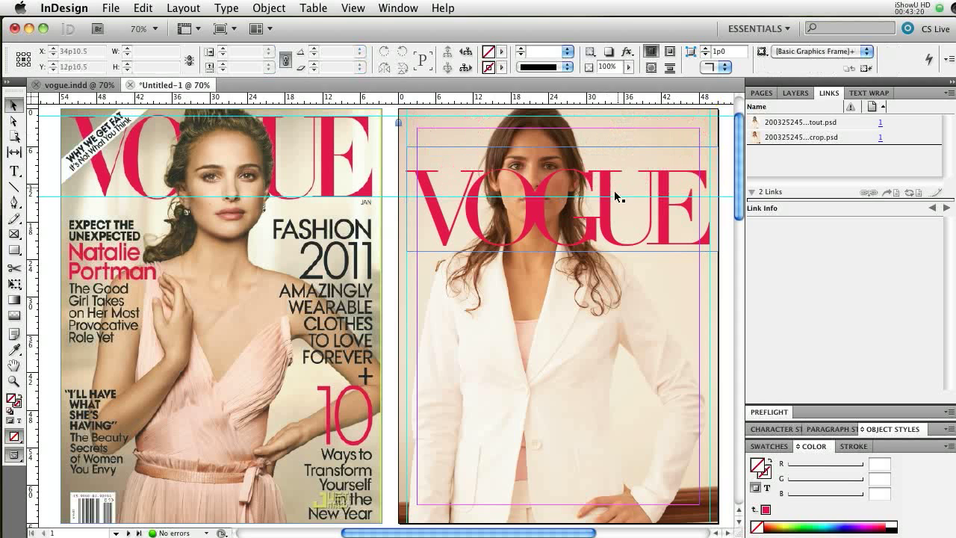
Move the new VOGUE frame up between the masthead guides and extend its lower edge until the letters sit on the lower guide
left_click_drag(539, 209, 546, 158)
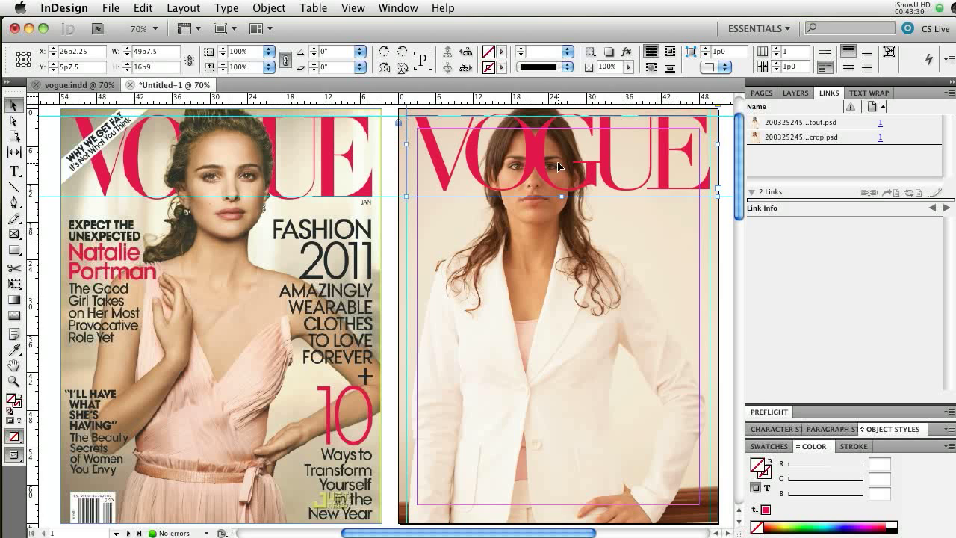
key("Down")
key("Down")
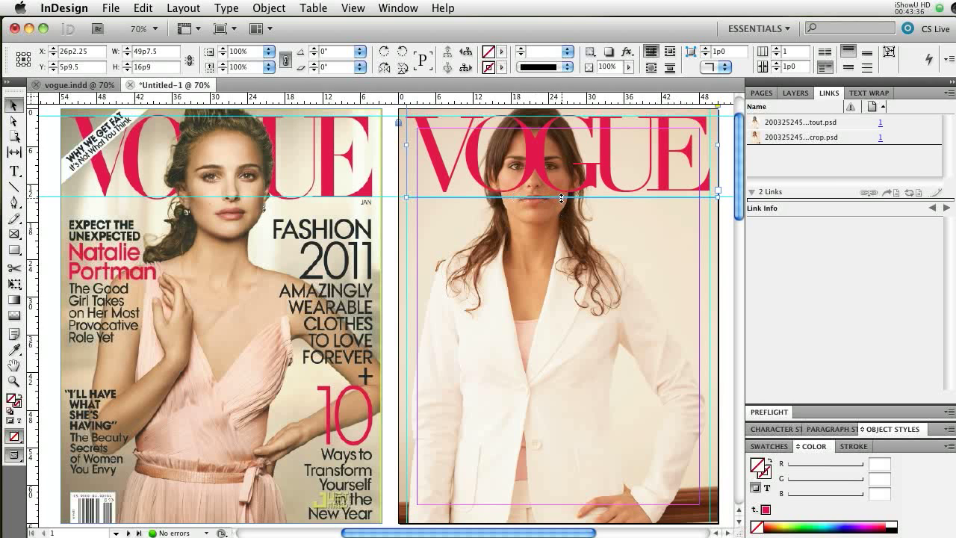
left_click_drag(560, 198, 561, 203)
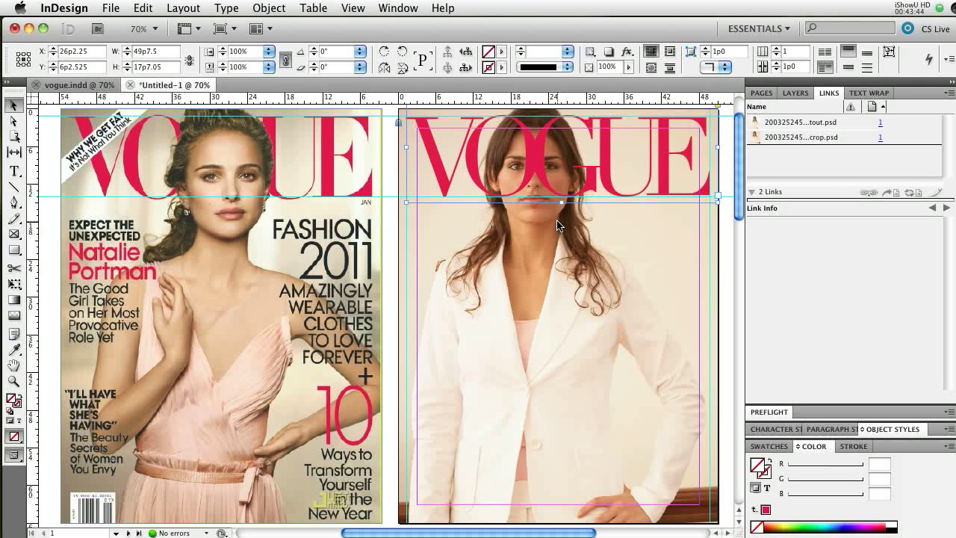
Send the new VOGUE masthead backward one level, behind the cutout of the woman
right_click(537, 157)
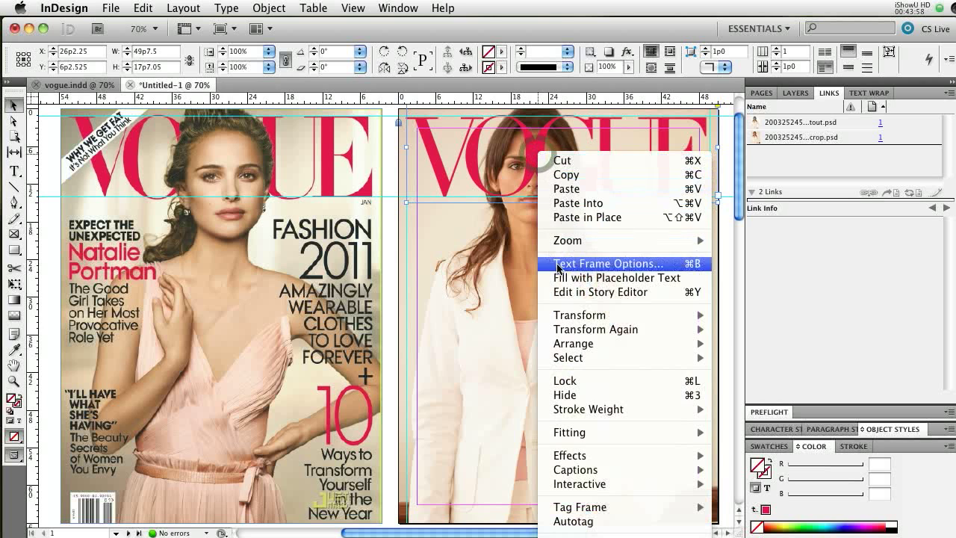
mouse_move(610, 345)
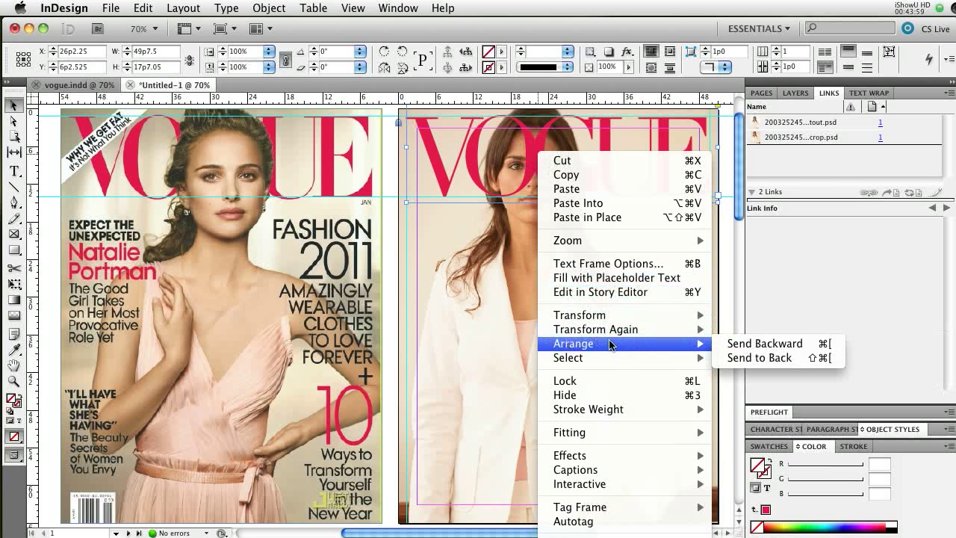
left_click(756, 346)
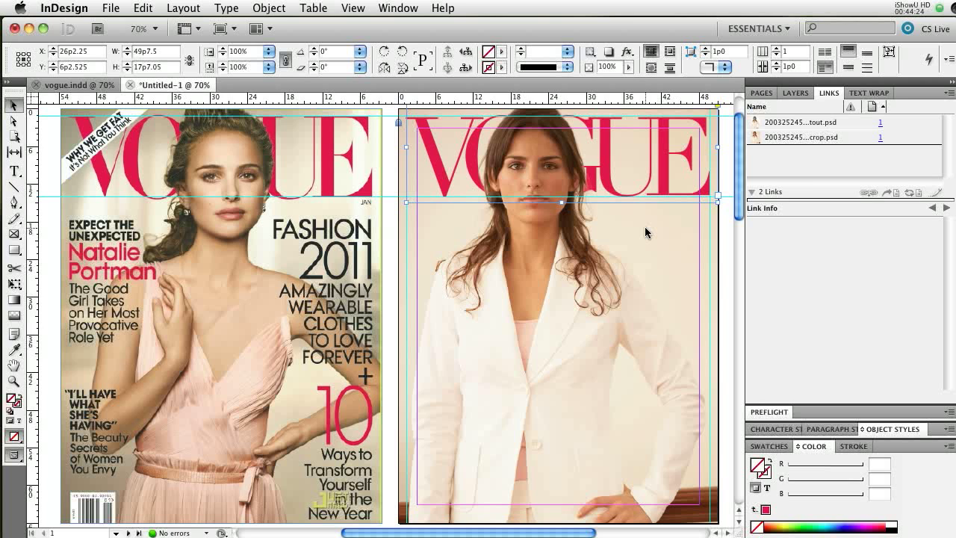
left_click(221, 315)
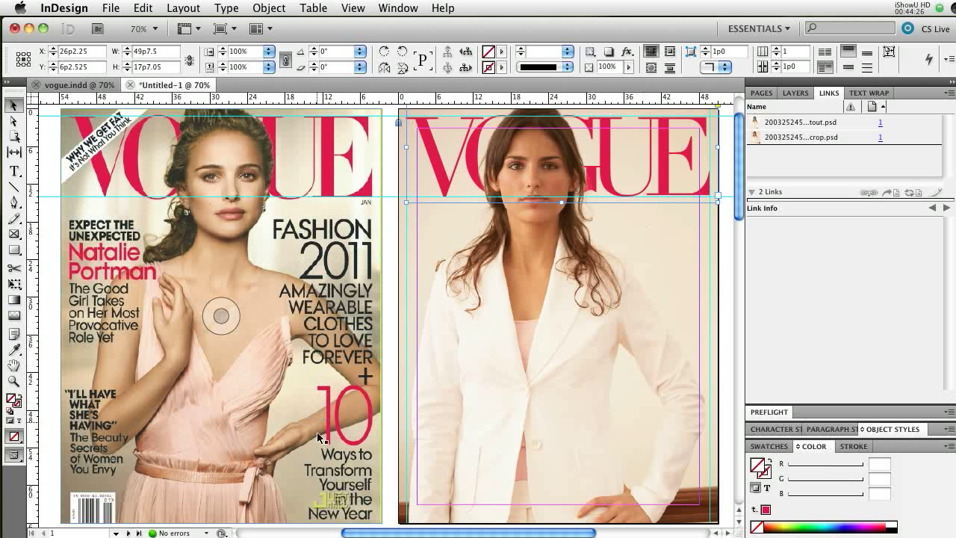